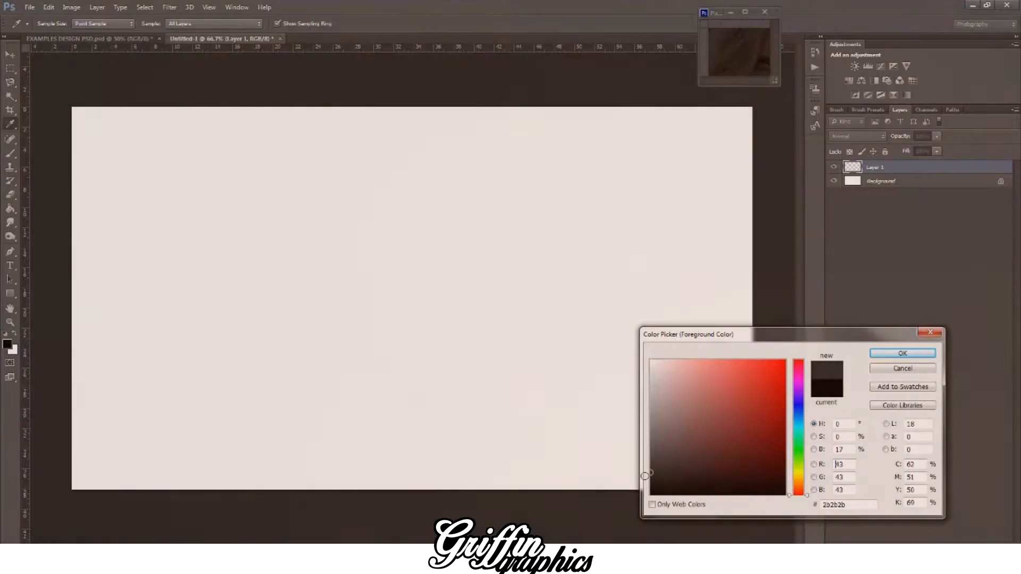
# Step: Set the foreground and background colours to dark grey 2b2b2b and near-black
pyautogui.press('Return')
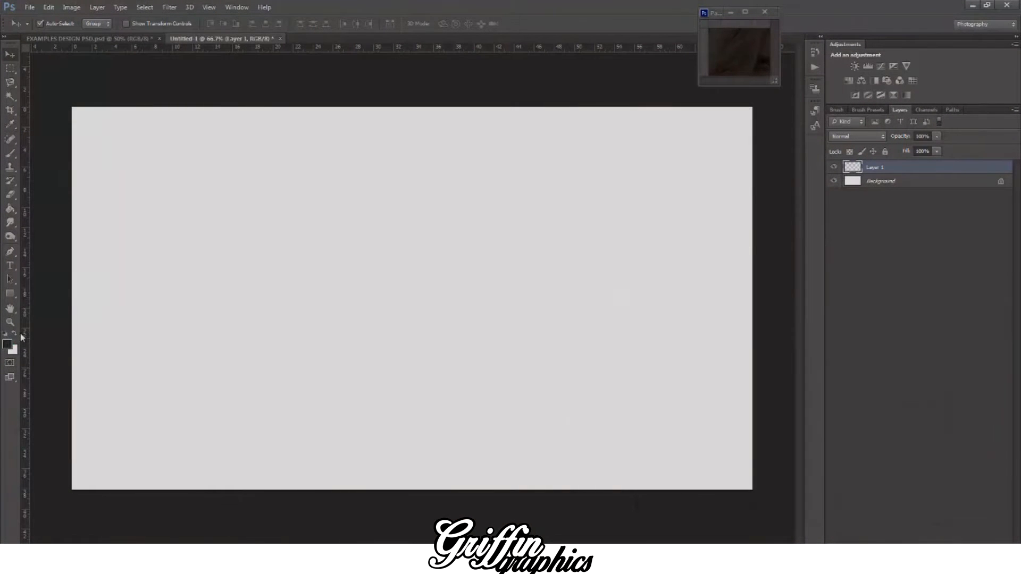
pyautogui.click(7, 344)
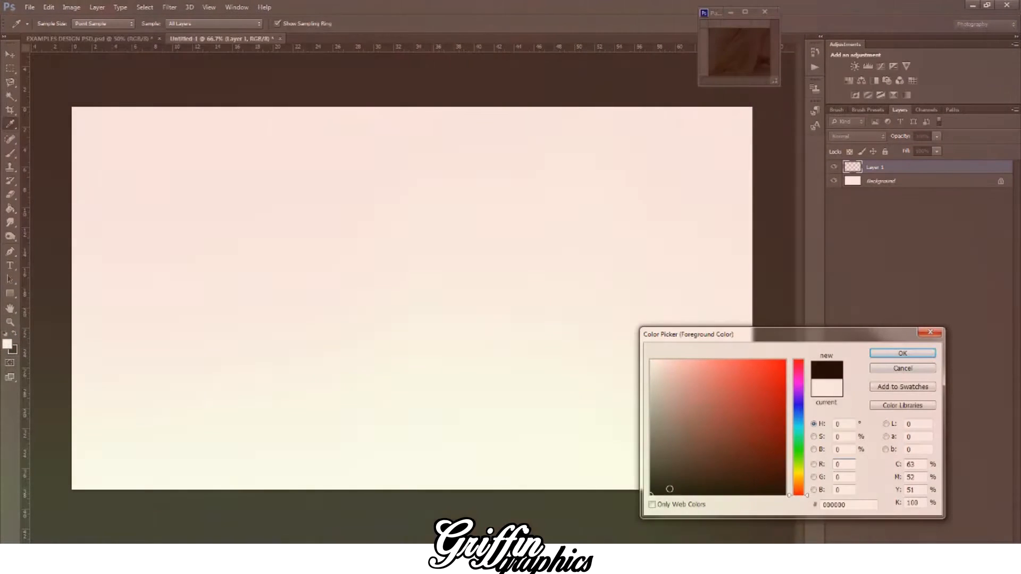
pyautogui.click(651, 491)
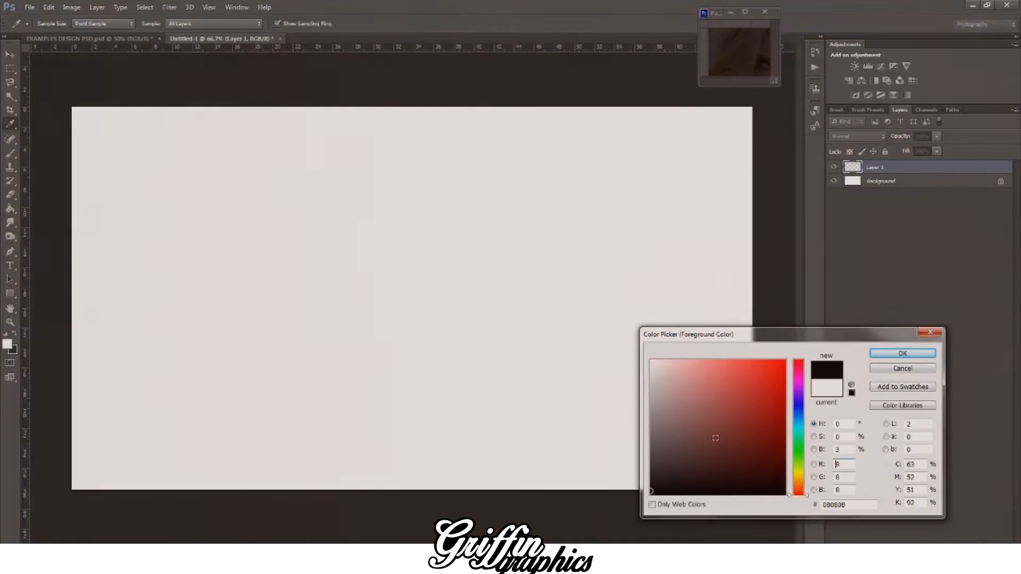
pyautogui.click(880, 352)
# Step: Fill Layer 1 with a linear gradient running from dark grey along the canvas's upper edge to near-black along its lower edge
pyautogui.moveTo(10, 209)
pyautogui.mouseDown()
pyautogui.moveTo(48, 225)
pyautogui.moveTo(52, 209)
pyautogui.mouseUp()
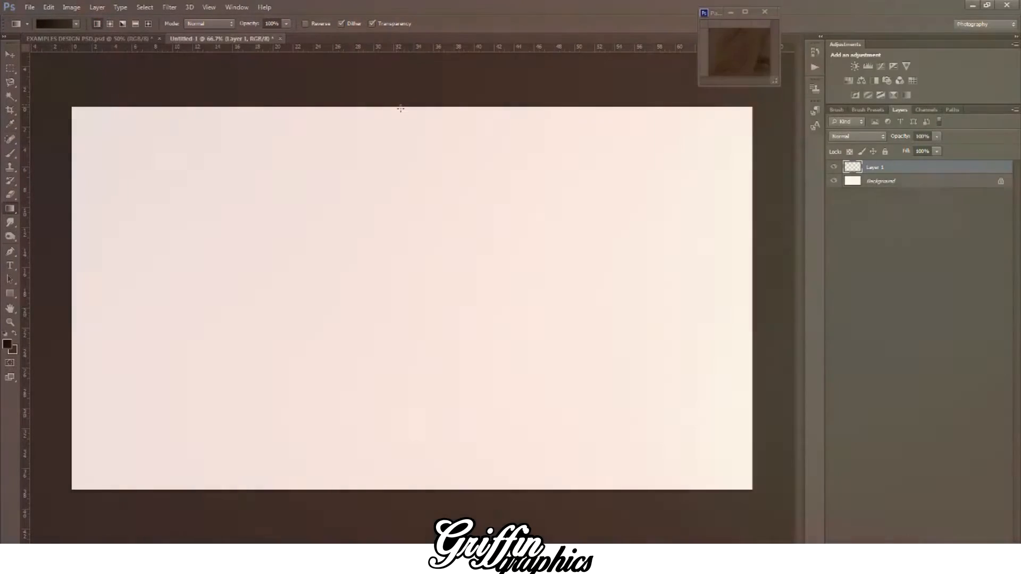
pyautogui.moveTo(396, 105); pyautogui.dragTo(403, 185)
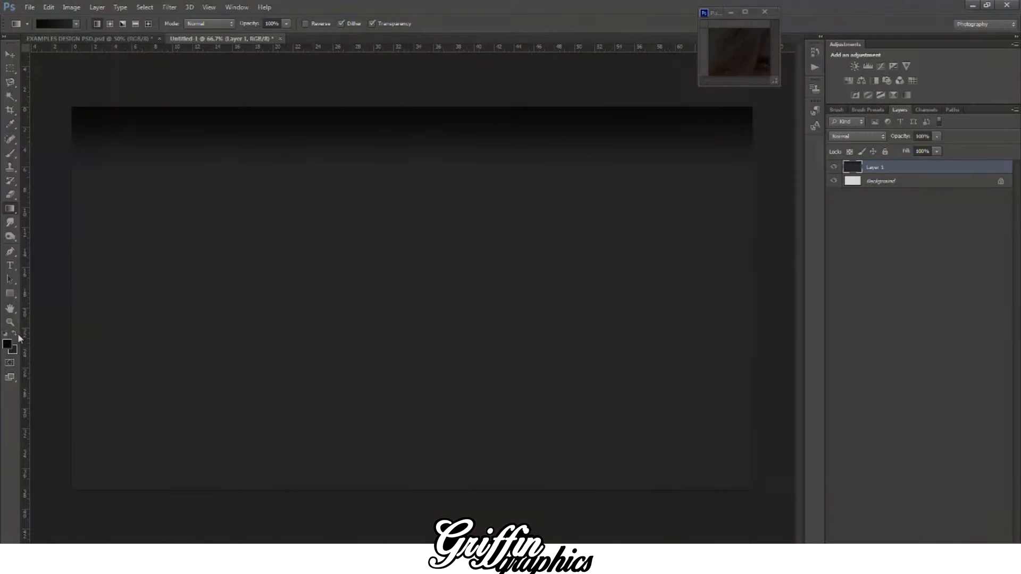
pyautogui.moveTo(408, 105); pyautogui.dragTo(383, 498)
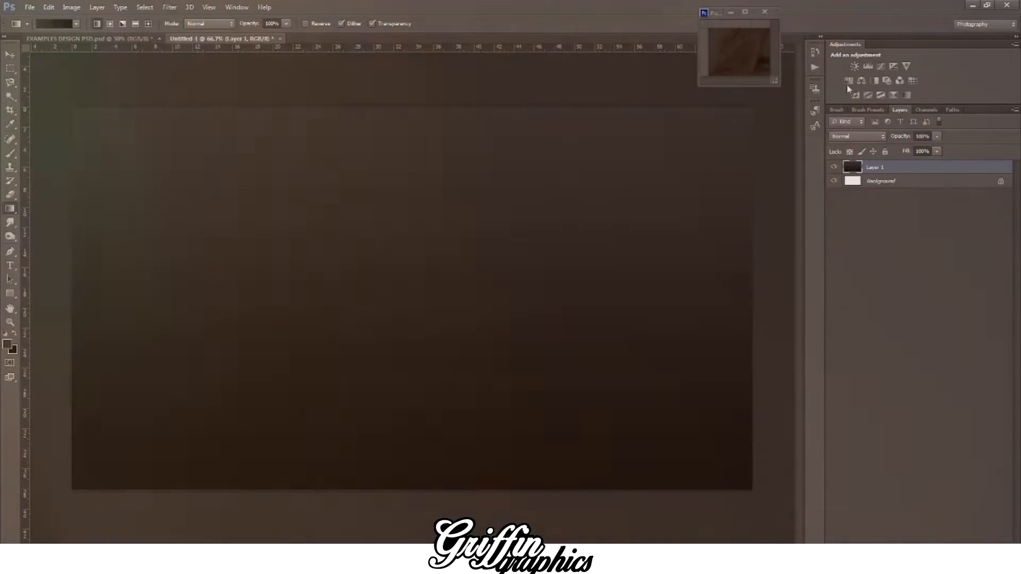
# Step: Add a Hue/Saturation adjustment above the gradient layer and lower its lightness to about -56
pyautogui.click(849, 81)
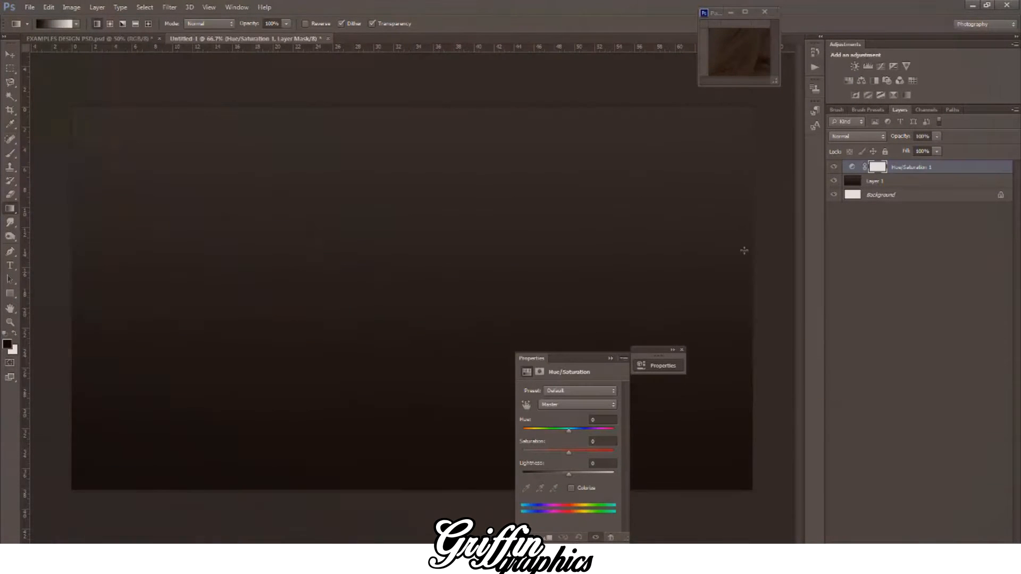
pyautogui.moveTo(563, 473); pyautogui.dragTo(545, 477)
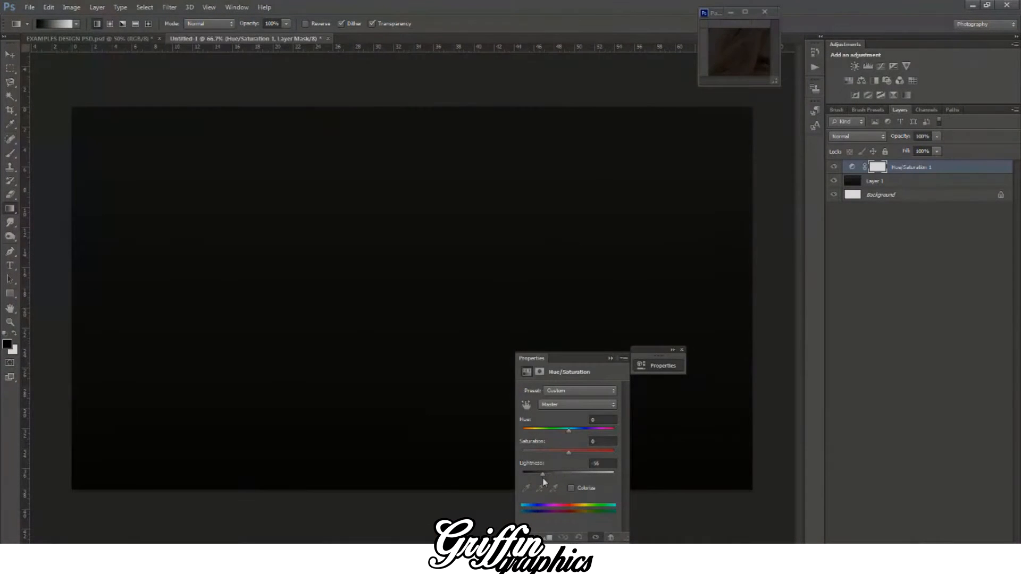
pyautogui.click(609, 359)
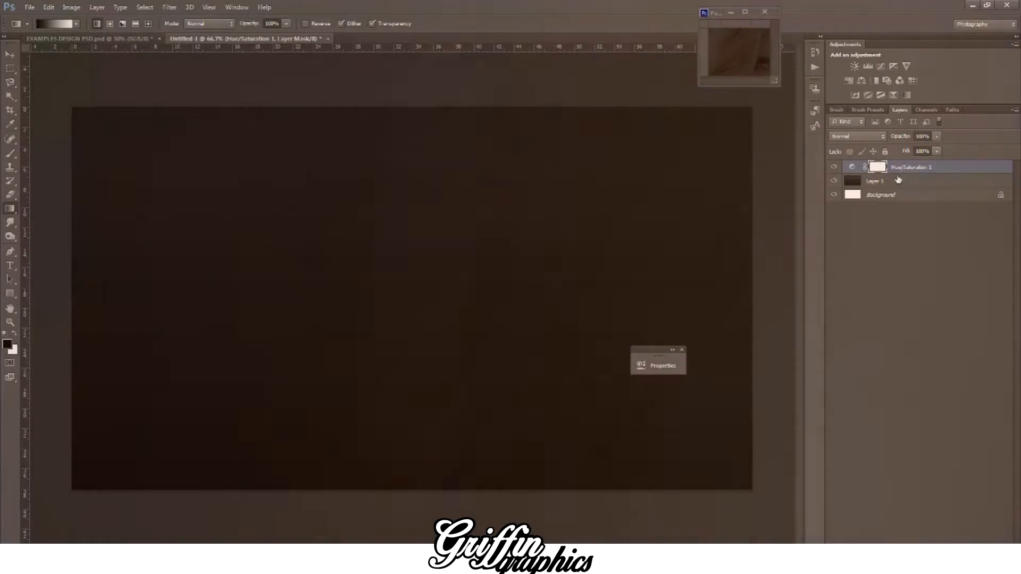
# Step: Merge the Hue/Saturation adjustment and the gradient layer into one layer
pyautogui.keyDown('shift'); pyautogui.click(897, 179); pyautogui.keyUp('shift')
pyautogui.rightClick(893, 174)
pyautogui.click(776, 385)
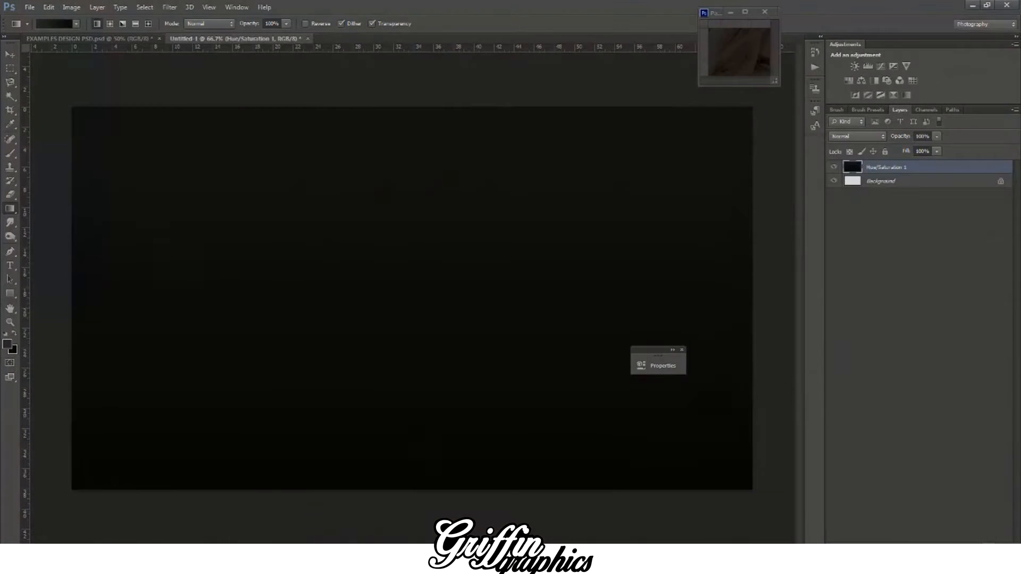
# Step: Bring the red logo in on its own layer and remove the area around it with a Magic Wand selection, then deselect
pyautogui.click(10, 54)
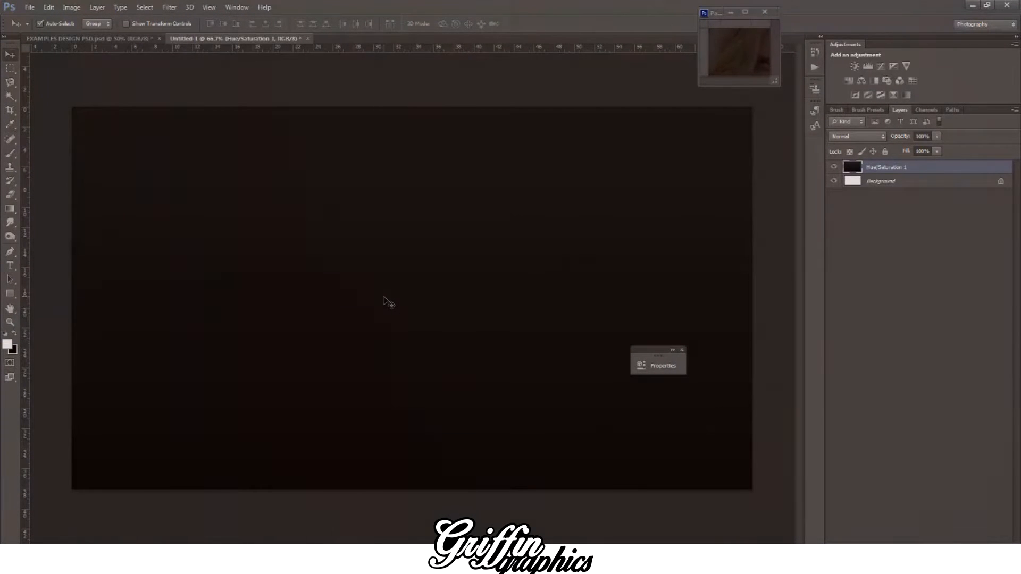
pyautogui.hotkey('ctrl', 'z')
pyautogui.click(9, 98)
pyautogui.click(364, 306)
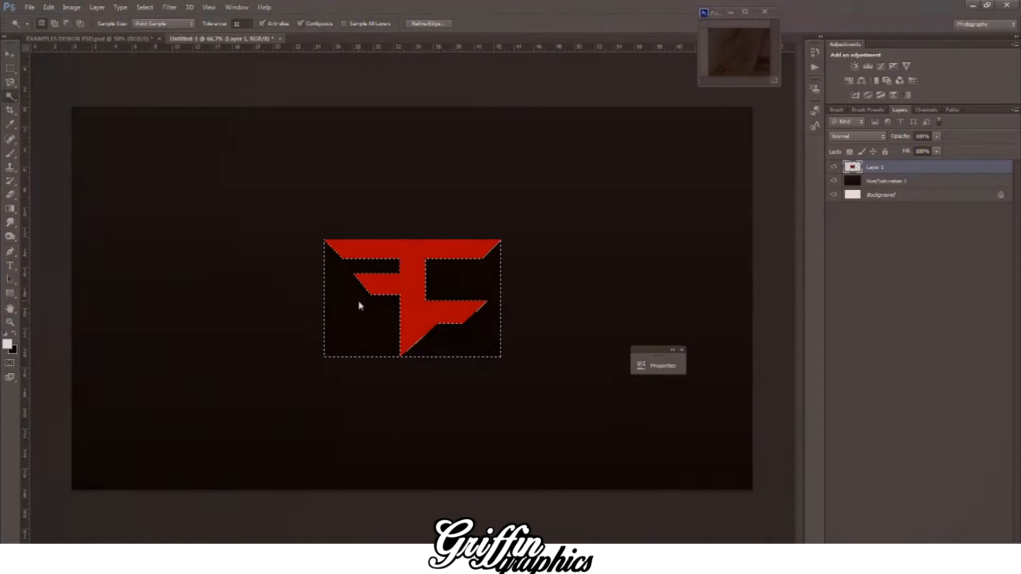
pyautogui.hotkey('ctrl', 'd')
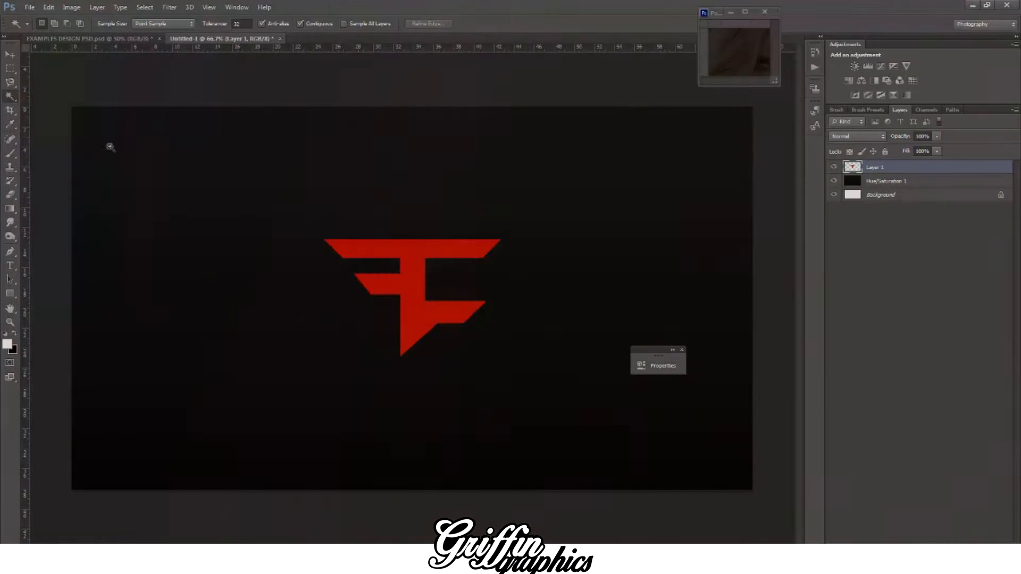
# Step: Move the red logo into the canvas's upper-left corner and scale it down to about two thirds of its size
pyautogui.click(9, 54)
pyautogui.moveTo(410, 283); pyautogui.dragTo(159, 157)
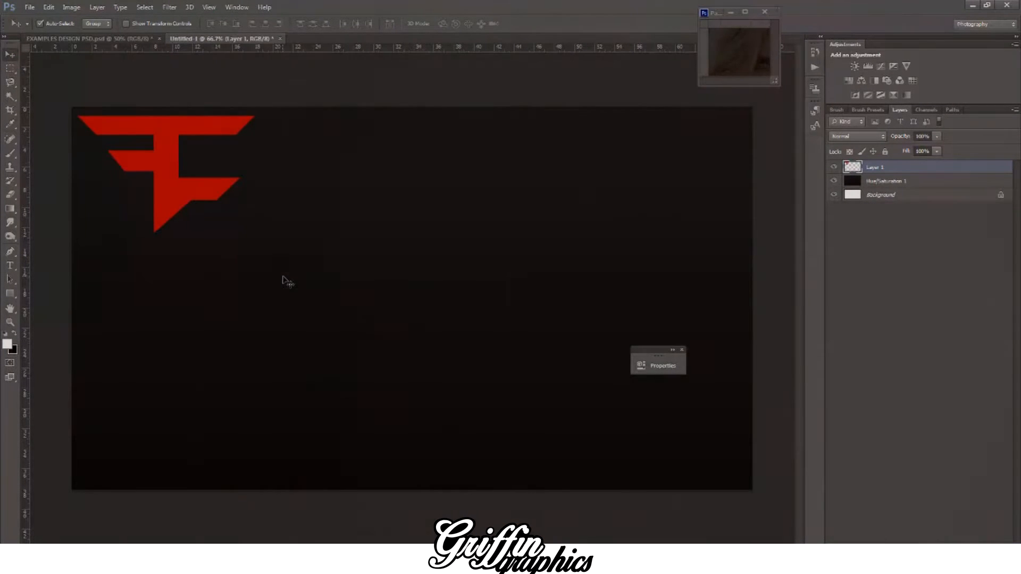
pyautogui.hotkey('ctrl', 't')
pyautogui.moveTo(256, 231); pyautogui.dragTo(197, 195)
pyautogui.click(9, 54)
pyautogui.click(455, 210)
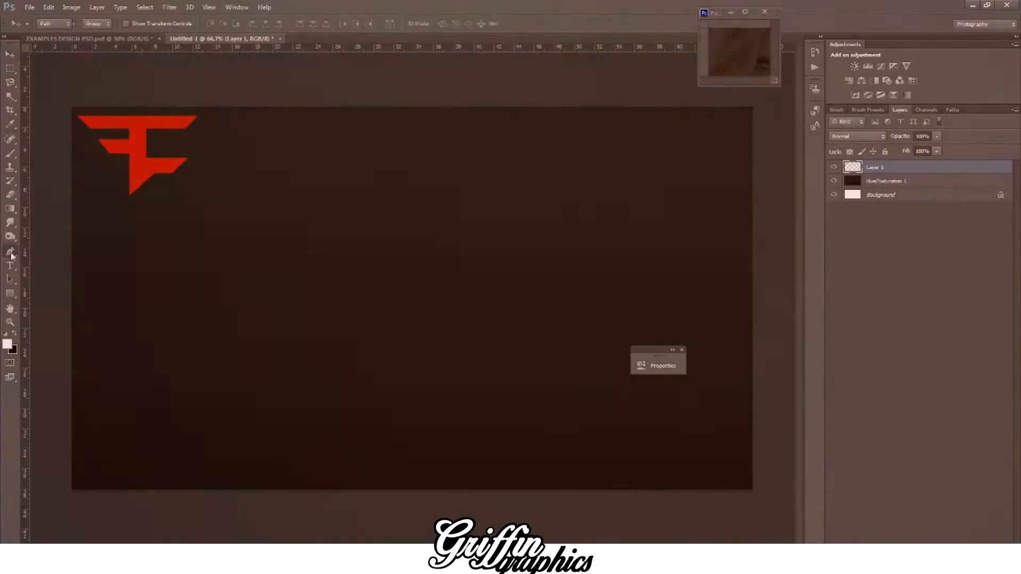
pyautogui.click(10, 252)
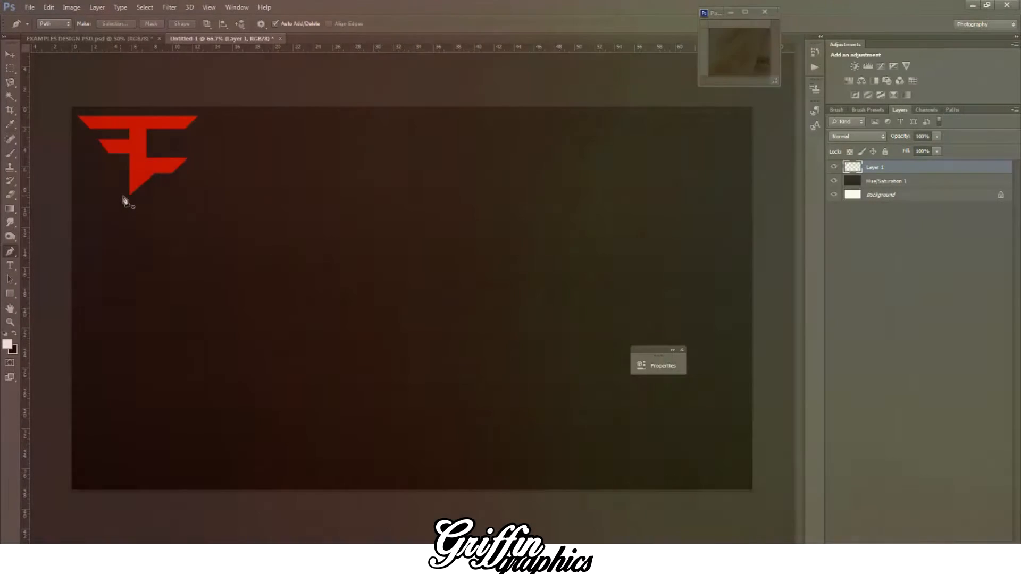
pyautogui.click(128, 211)
pyautogui.click(162, 178)
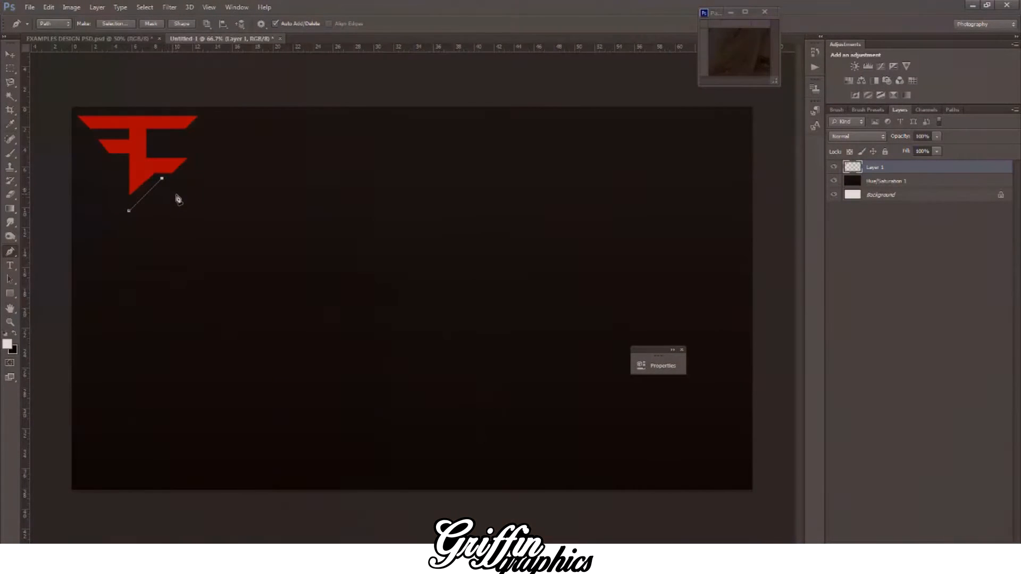
pyautogui.click(206, 115)
pyautogui.hotkey('ctrl', 'alt', 'z')
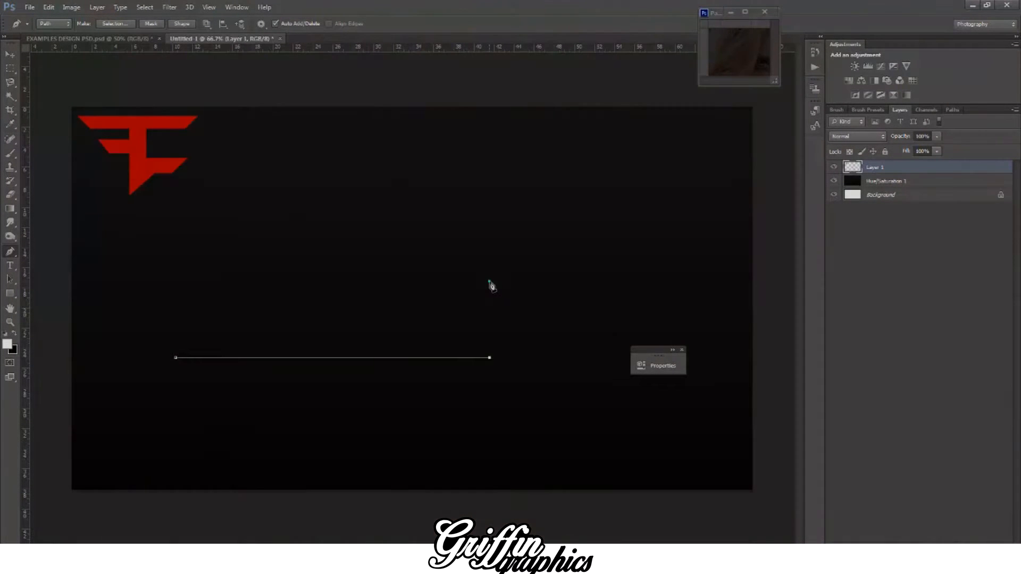
pyautogui.hotkey('ctrl', 'alt', 'z')
pyautogui.click(346, 188)
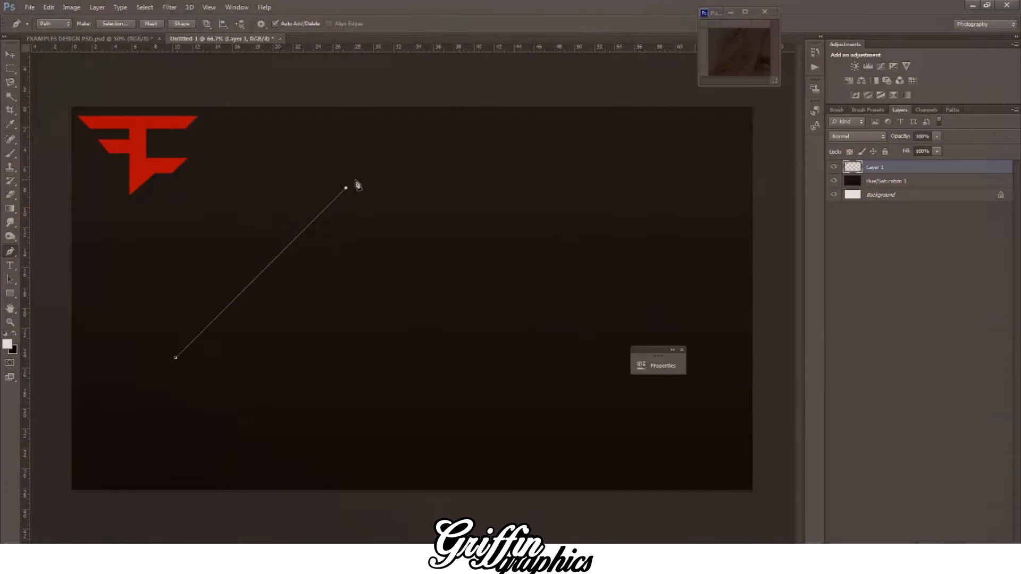
pyautogui.hotkey('ctrl', 'alt', 'z')
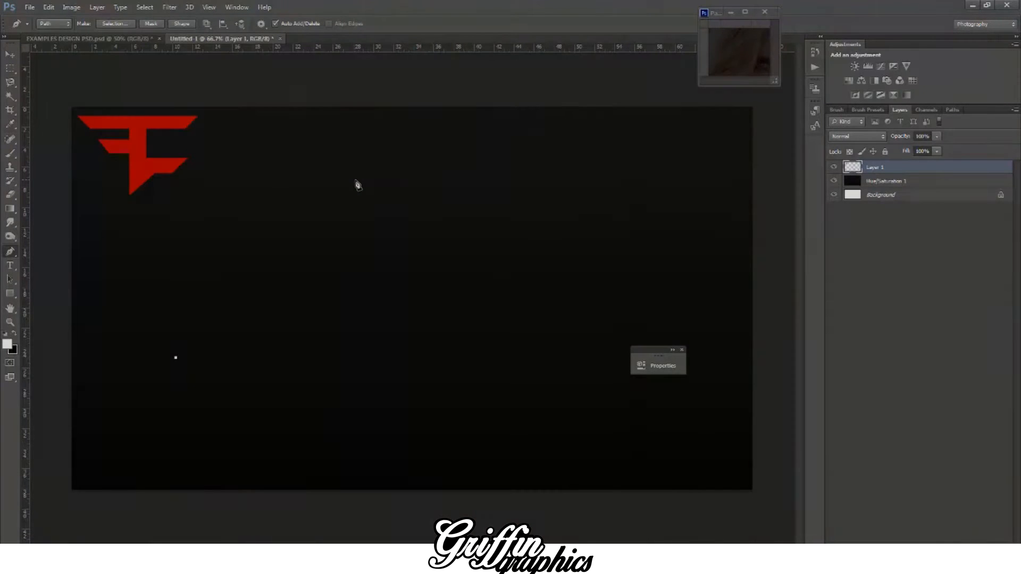
pyautogui.keyDown('shift'); pyautogui.click(521, 193); pyautogui.keyUp('shift')
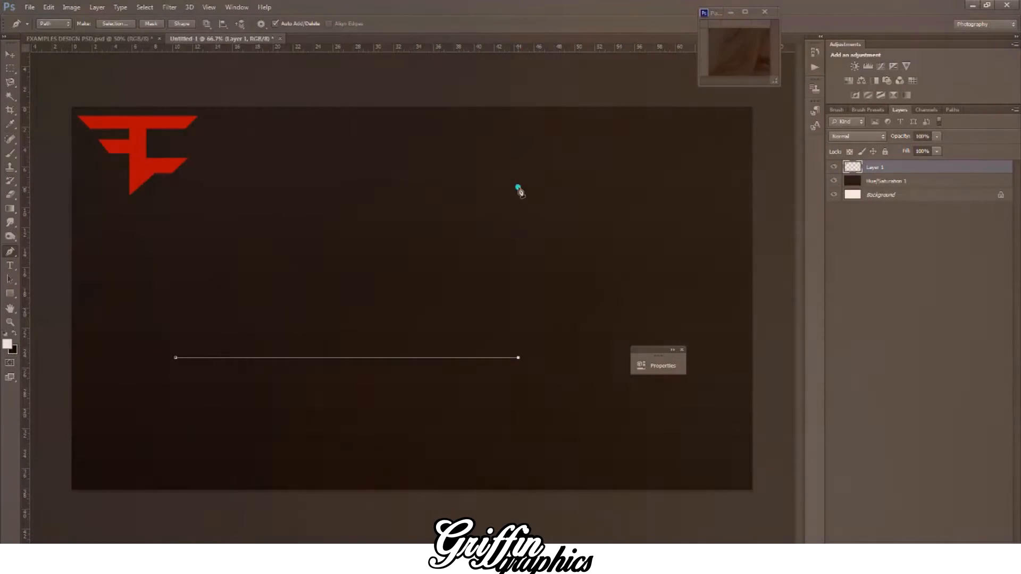
pyautogui.hotkey('ctrl', 'alt', 'z')
pyautogui.hotkey('ctrl', 'alt', 'z')
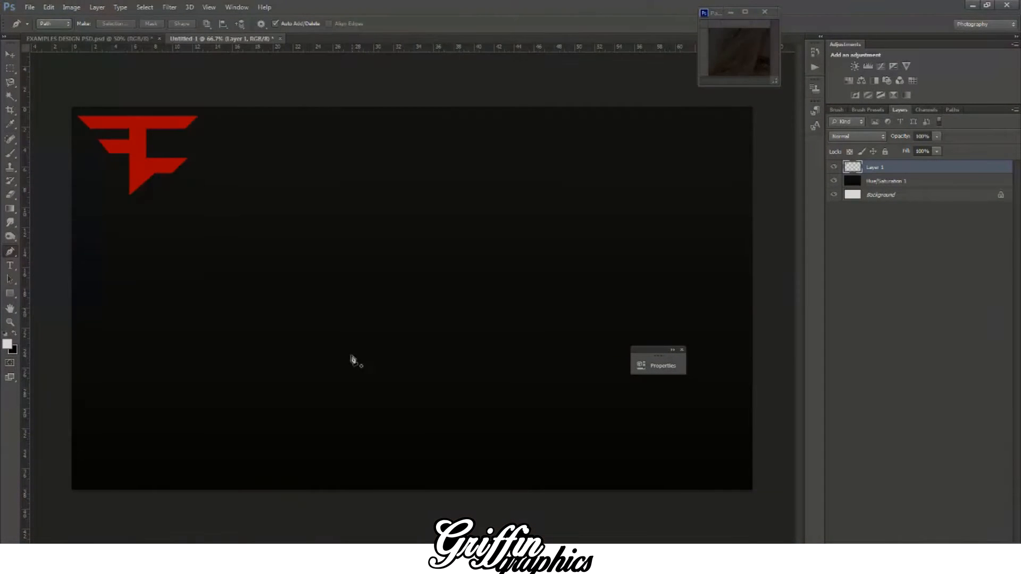
pyautogui.click(351, 140)
pyautogui.click(407, 140)
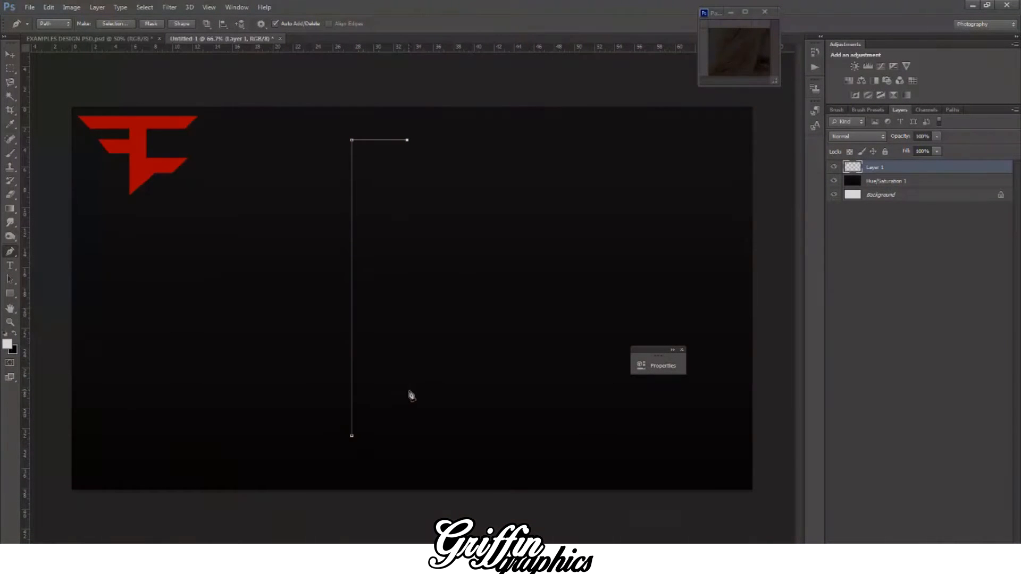
pyautogui.hotkey('ctrl', 'z')
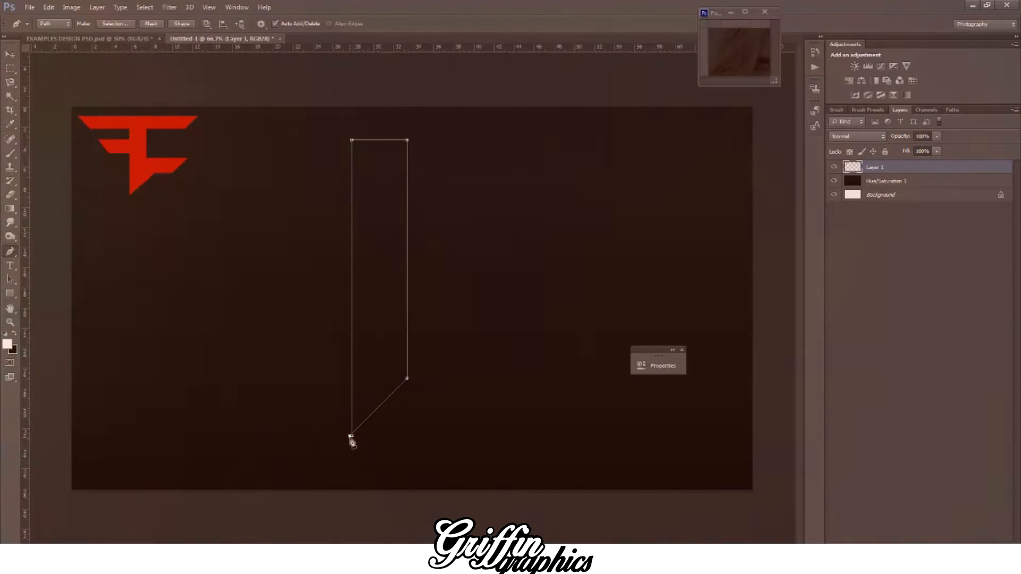
# Step: Draw a closed Pen path for a tall vertical bar with a 45-degree slanted lower end, aligning its far side to a vertical guide
pyautogui.click(351, 437)
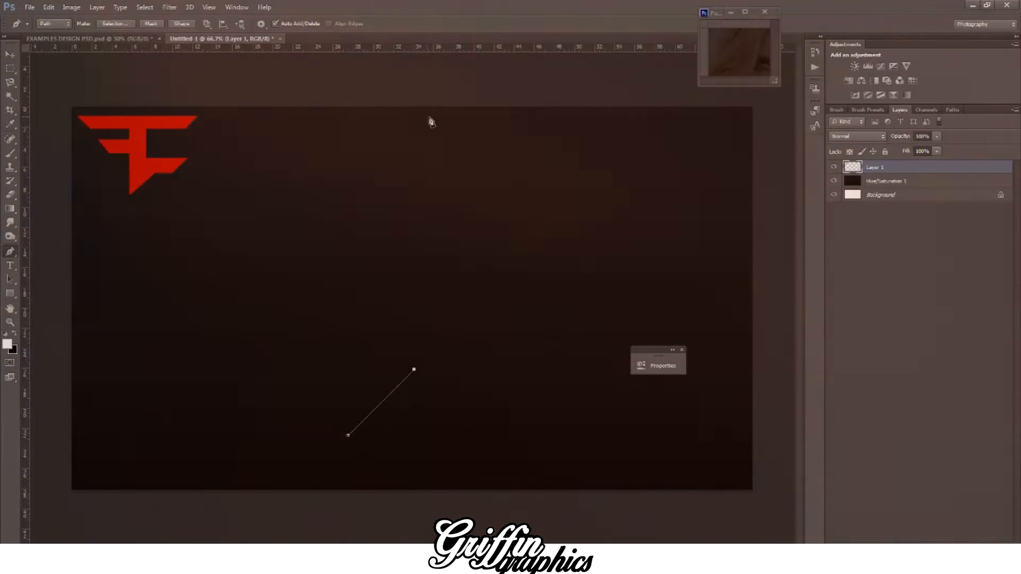
pyautogui.keyDown('shift'); pyautogui.click(428, 116); pyautogui.keyUp('shift')
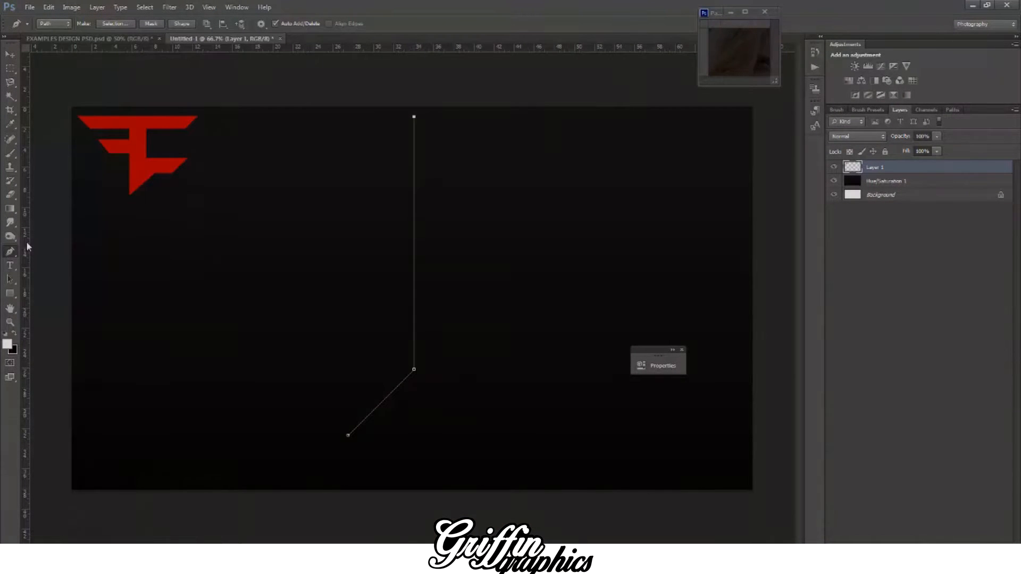
pyautogui.moveTo(28, 247); pyautogui.dragTo(353, 371)
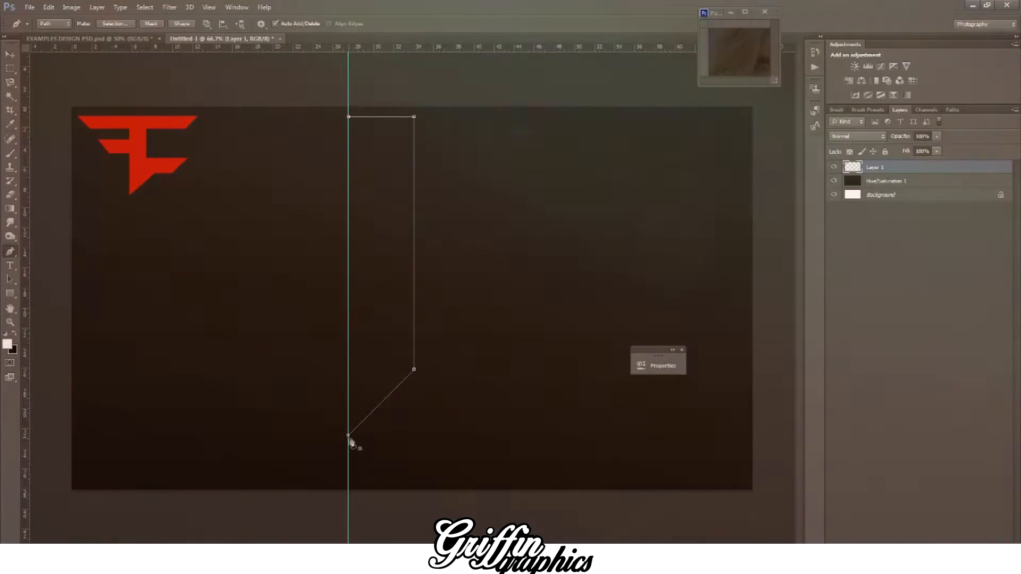
pyautogui.click(349, 435)
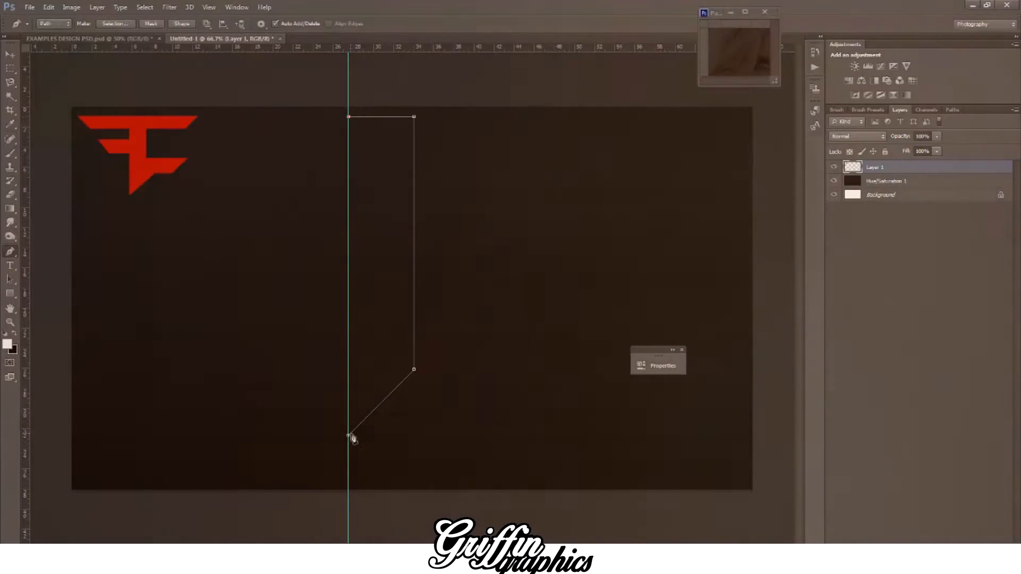
pyautogui.click(348, 436)
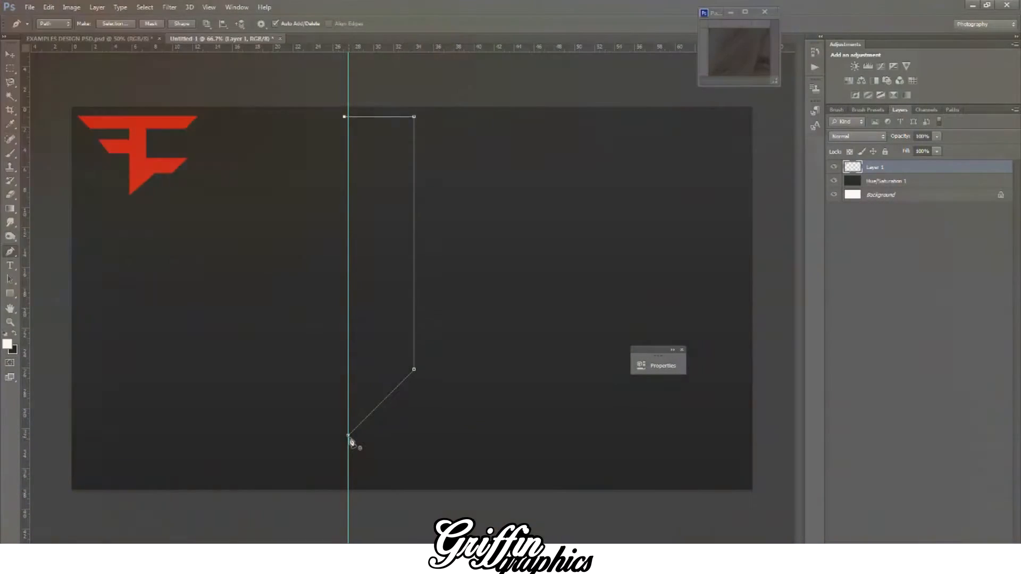
pyautogui.moveTo(348, 435); pyautogui.dragTo(495, 354)
# Step: Turn the closed path into a selection and fill it with white on a new layer using the Paint Bucket
pyautogui.rightClick(494, 350)
pyautogui.click(547, 153)
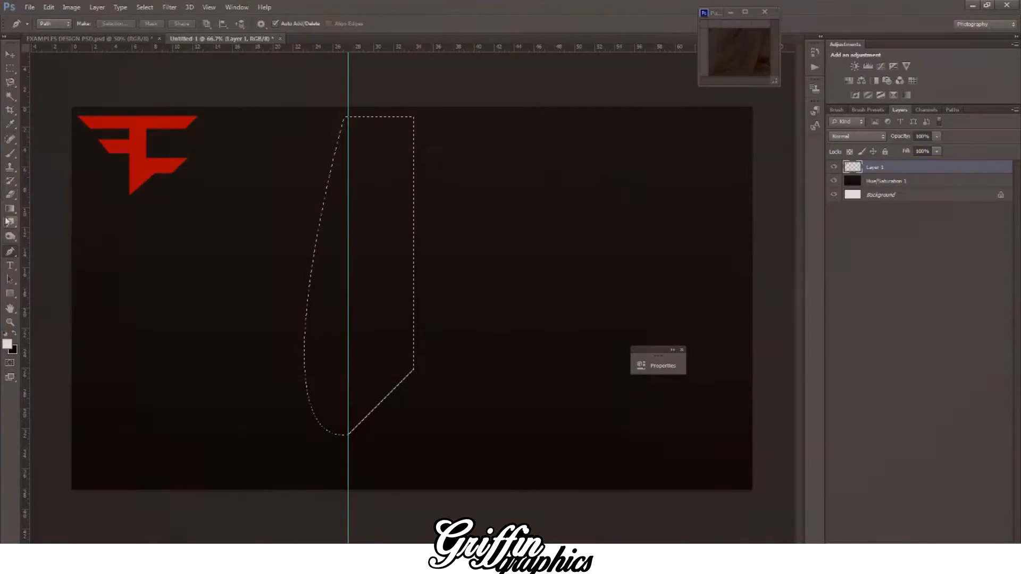
pyautogui.click(10, 210)
pyautogui.rightClick(9, 209)
pyautogui.click(50, 214)
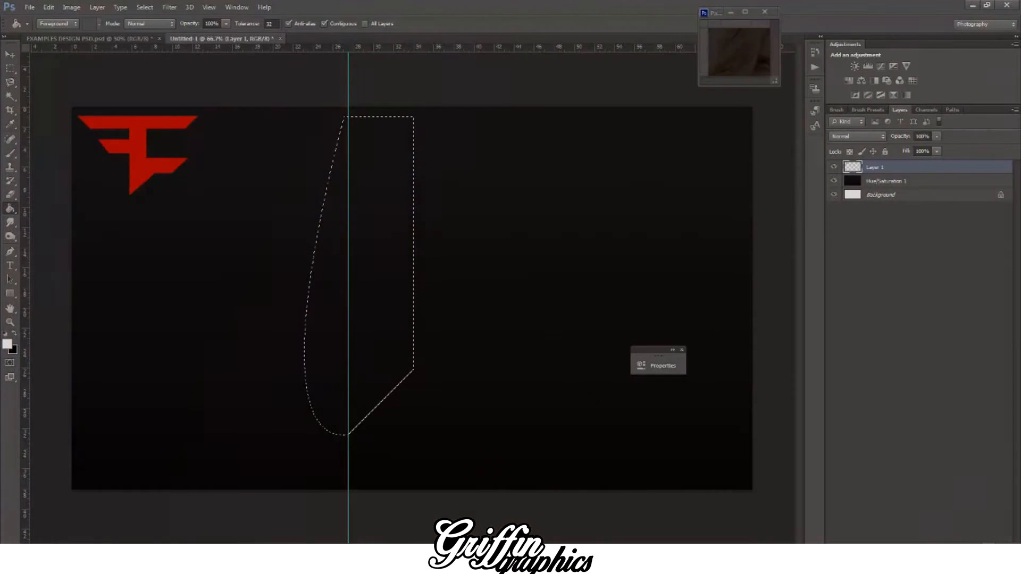
pyautogui.hotkey('ctrl', 'shift', 'alt', 'n')
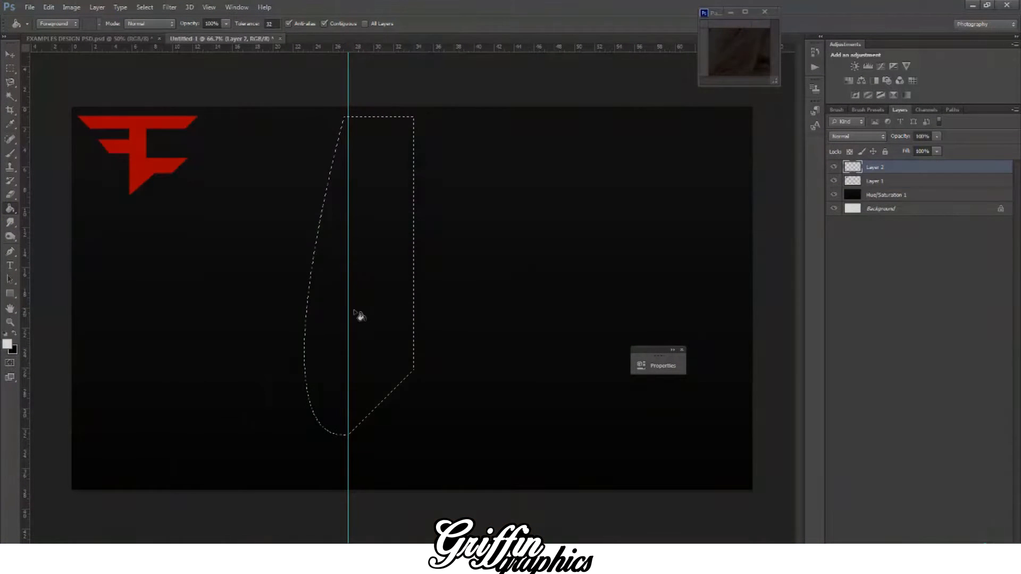
pyautogui.click(375, 293)
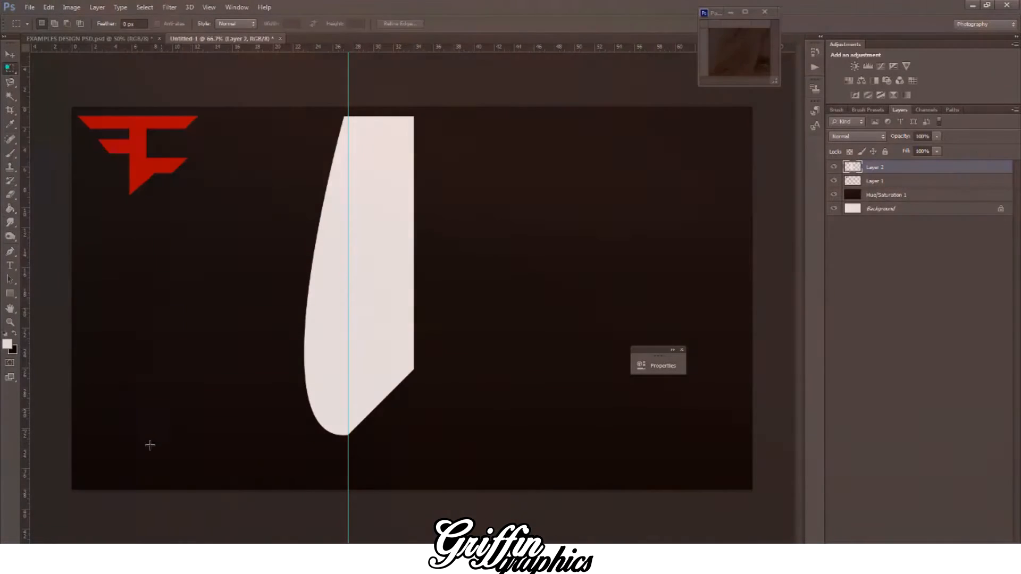
# Step: Delete the curved part of the white shape beyond the guide and shift the remaining straight bar slightly down and to the right
pyautogui.moveTo(125, 468); pyautogui.dragTo(351, 88)
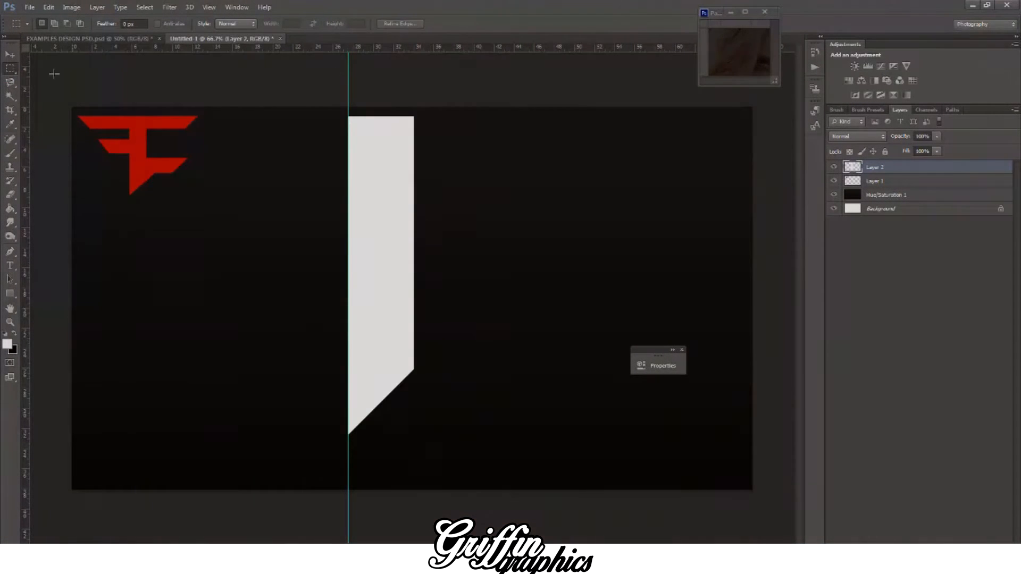
pyautogui.press('v')
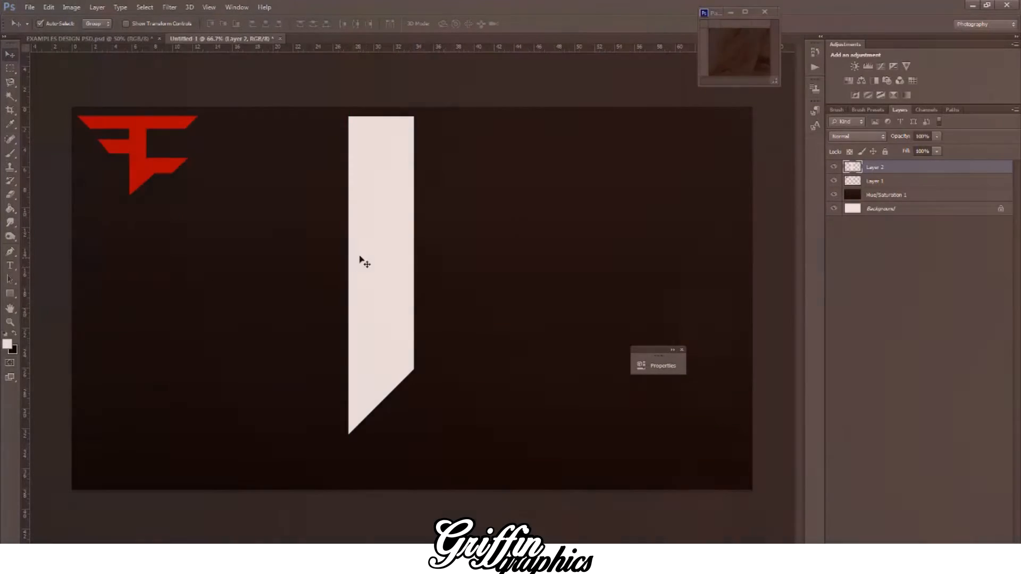
pyautogui.moveTo(365, 263); pyautogui.dragTo(371, 276)
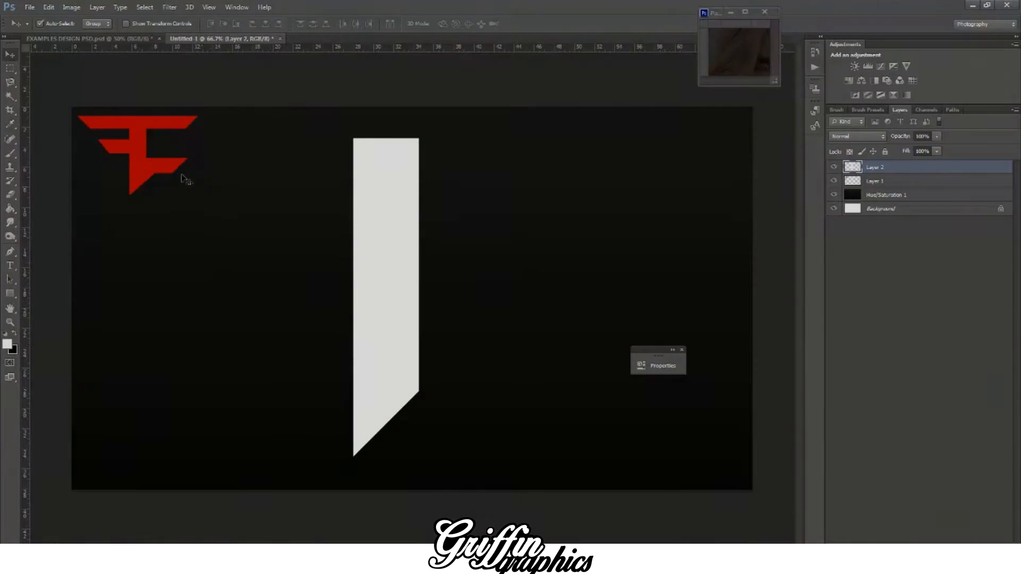
pyautogui.click(10, 68)
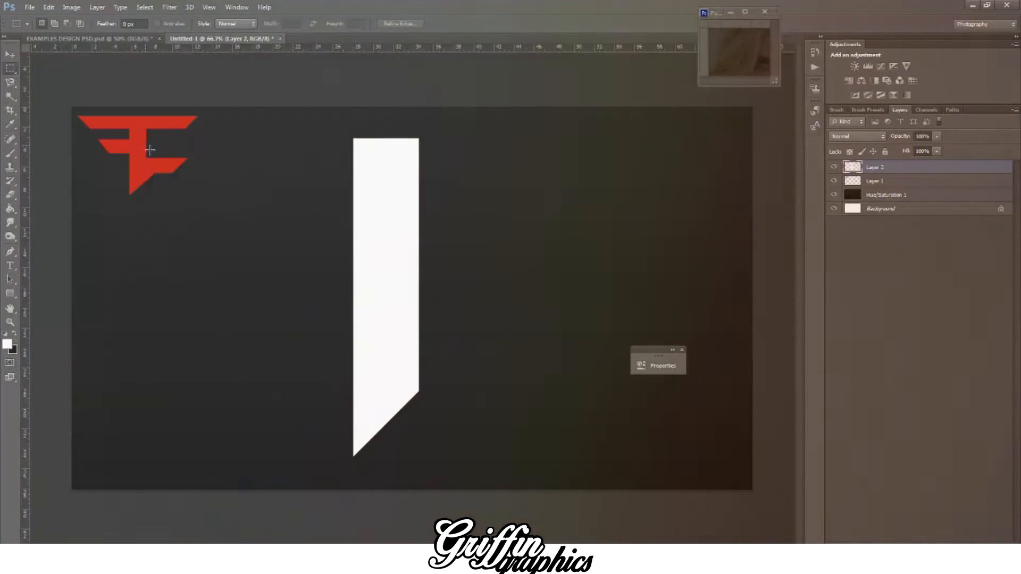
pyautogui.moveTo(146, 145); pyautogui.dragTo(135, 131)
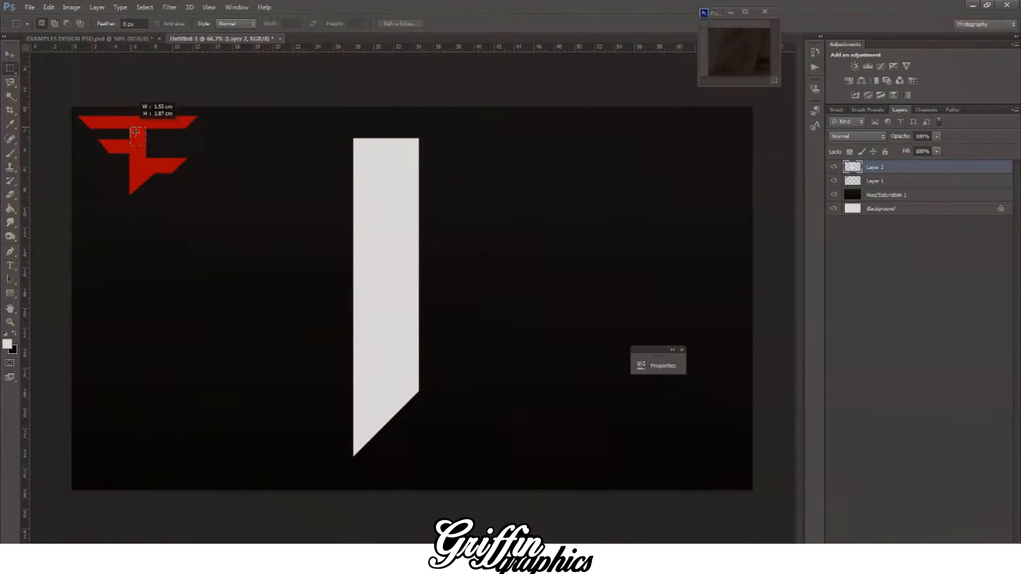
pyautogui.click(10, 55)
pyautogui.click(141, 135)
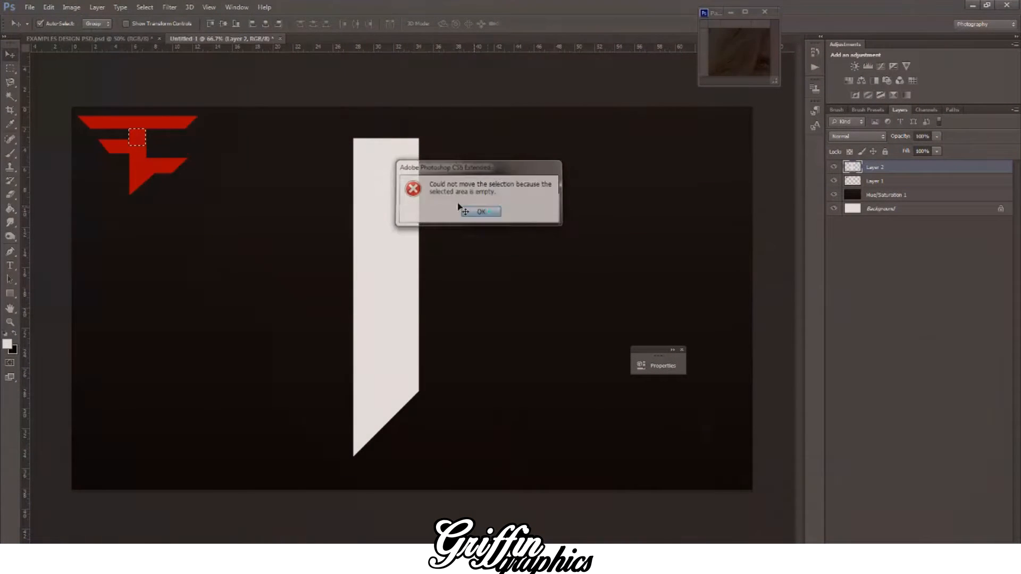
pyautogui.click(459, 207)
pyautogui.hotkey('ctrl', 'd')
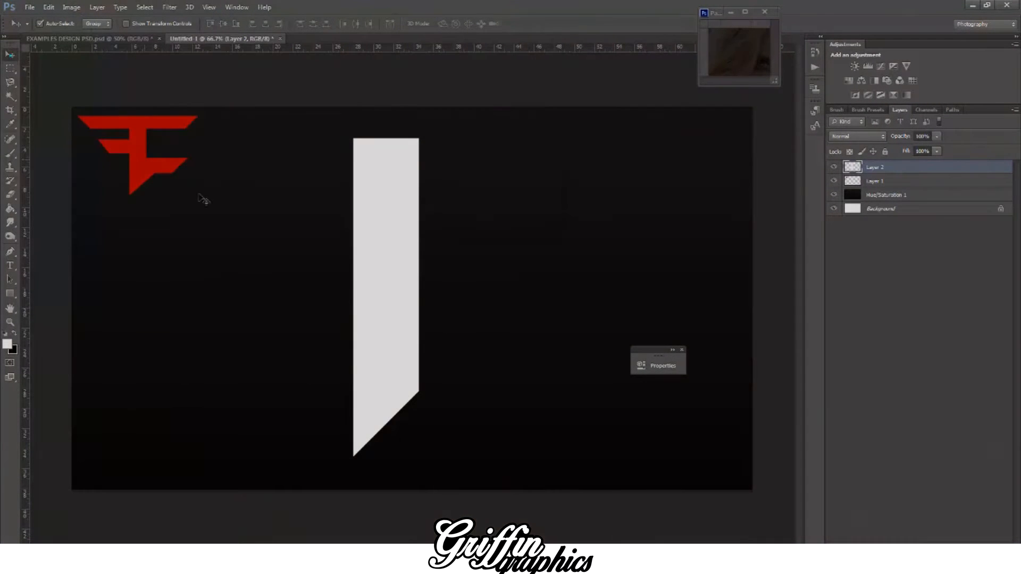
# Step: Duplicate the white bar, rotate the copy -90 degrees and place it across the bar's upper part as a crossbar
pyautogui.keyDown('alt'); pyautogui.click(362, 233); pyautogui.keyUp('alt')
pyautogui.hotkey('ctrl', 't')
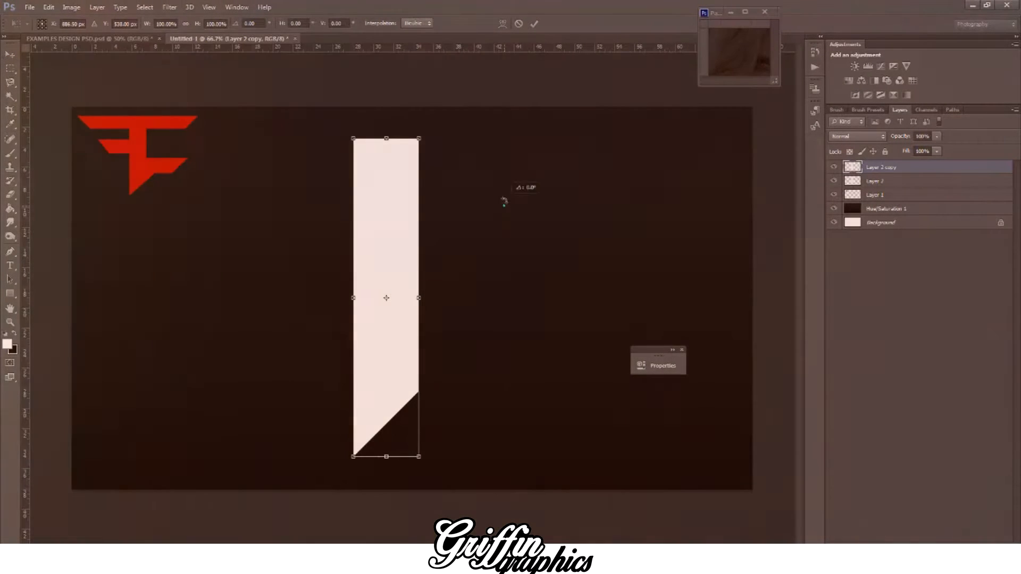
pyautogui.moveTo(503, 201); pyautogui.dragTo(272, 173)
pyautogui.moveTo(312, 291); pyautogui.dragTo(331, 183)
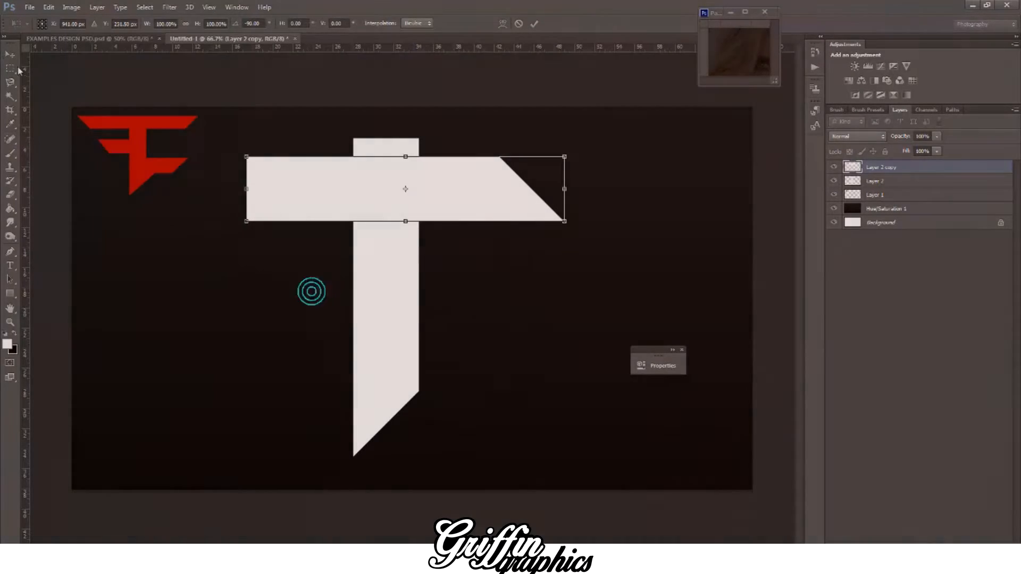
pyautogui.click(10, 55)
pyautogui.click(436, 213)
# Step: Flip the crossbar vertically and align its upper edge with the top of the vertical stem, extending mostly to the right
pyautogui.click(49, 7)
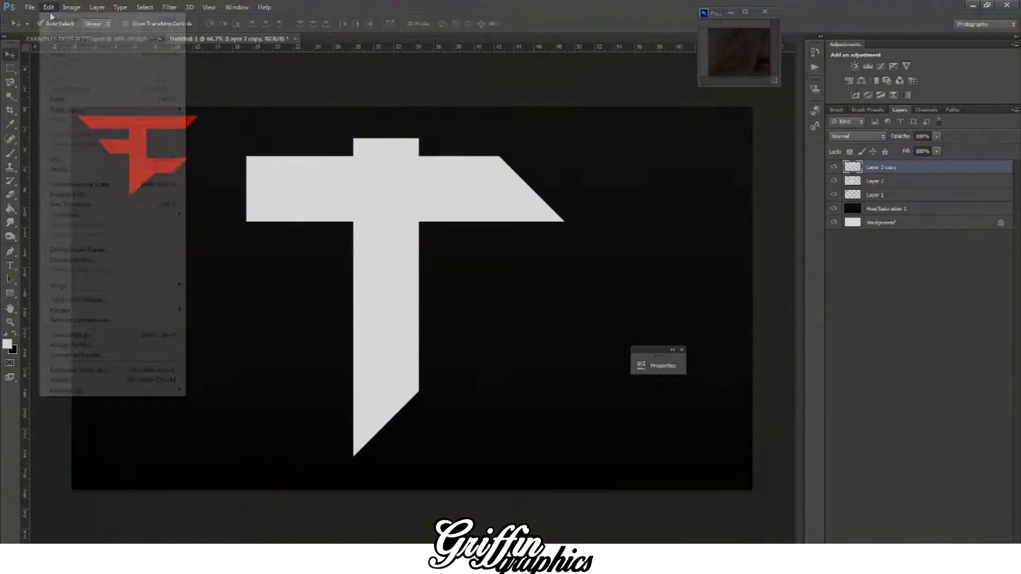
pyautogui.moveTo(91, 216)
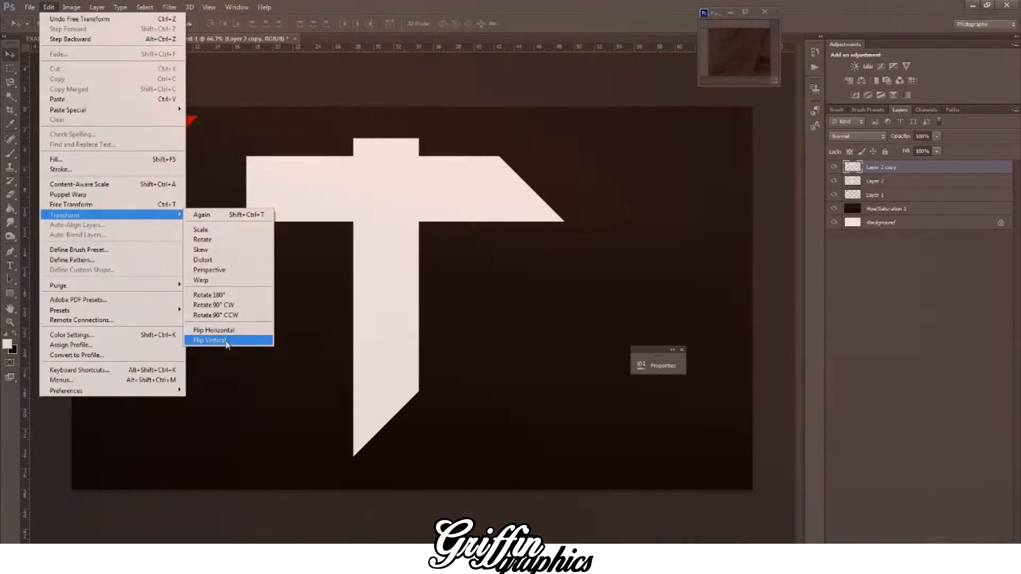
pyautogui.click(209, 339)
pyautogui.moveTo(294, 197); pyautogui.dragTo(338, 187)
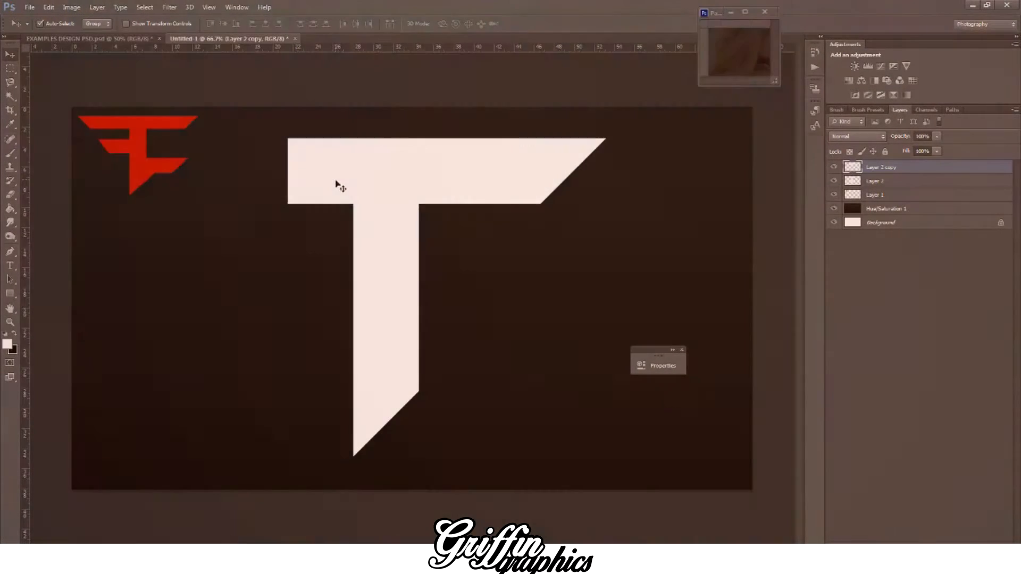
# Step: Extend the crossbar to the left with a horizontally flipped duplicate, and place another copy of it lower as a second arm
pyautogui.hotkey('ctrl', 'j')
pyautogui.click(49, 7)
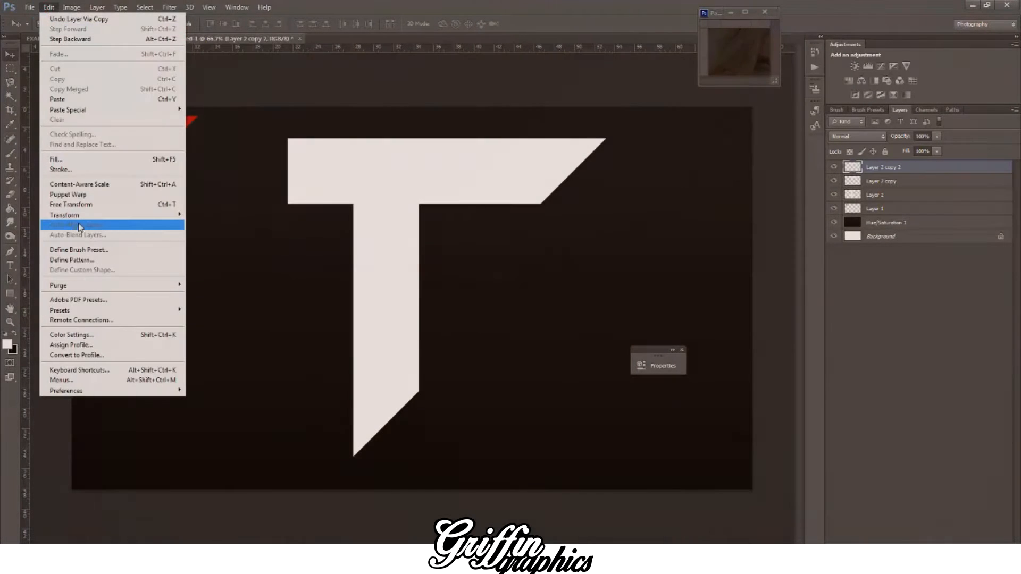
pyautogui.moveTo(106, 215)
pyautogui.click(216, 331)
pyautogui.moveTo(577, 189); pyautogui.dragTo(464, 190)
pyautogui.hotkey('ctrl', 'j')
pyautogui.moveTo(312, 187); pyautogui.dragTo(394, 282)
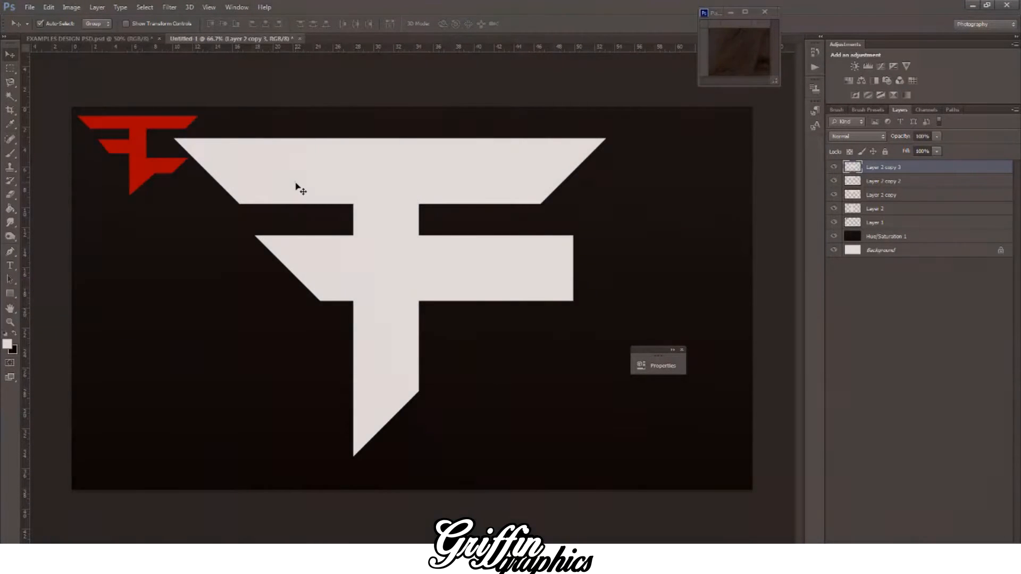
# Step: Shift both left-pointing arms further left, and move the whole white logo to the right and slightly down
pyautogui.keyDown('shift'); pyautogui.click(312, 184); pyautogui.keyUp('shift')
pyautogui.moveTo(313, 185); pyautogui.dragTo(285, 182)
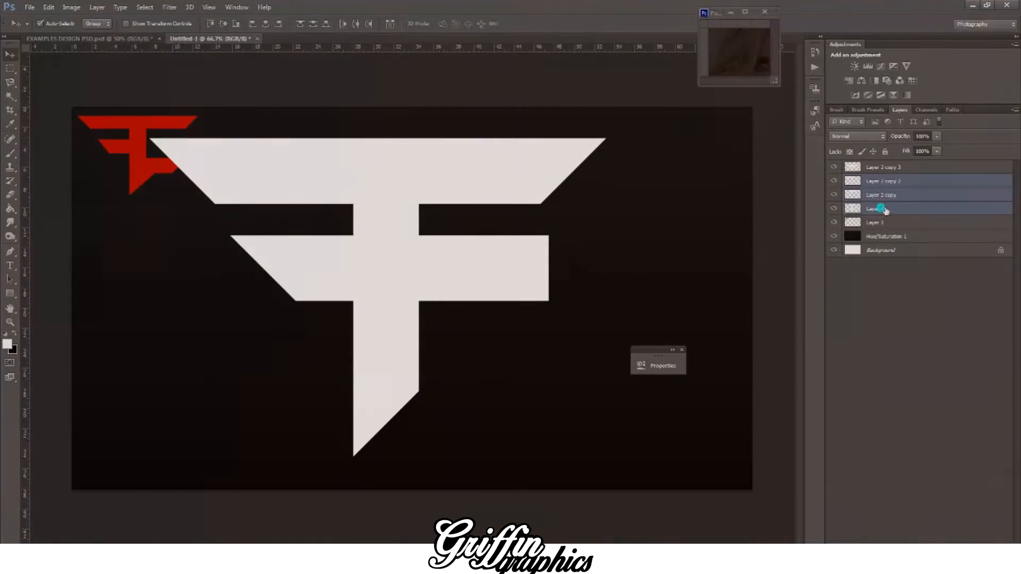
pyautogui.keyDown('shift'); pyautogui.click(880, 209); pyautogui.keyUp('shift')
pyautogui.moveTo(466, 171); pyautogui.dragTo(541, 179)
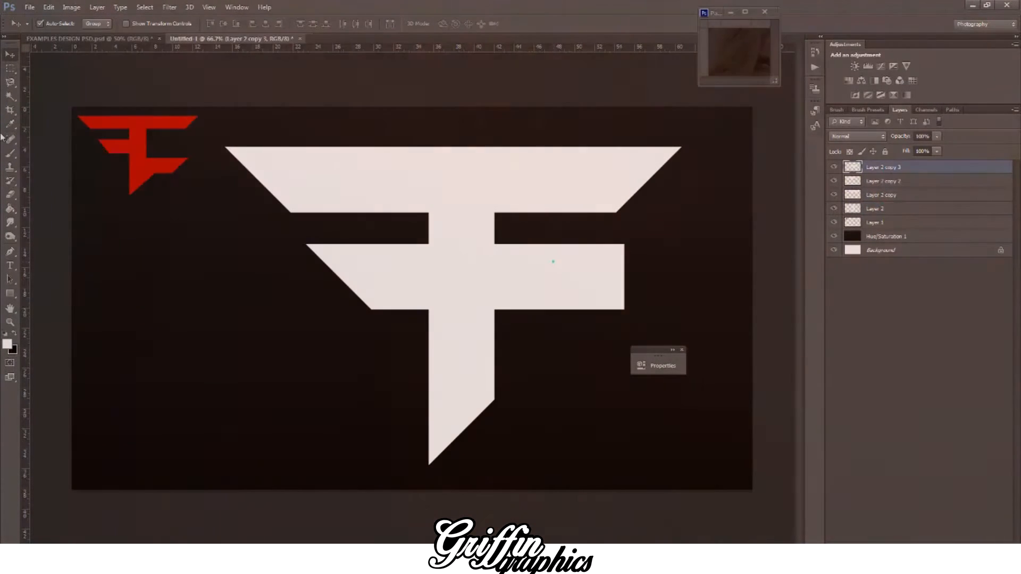
# Step: Delete the part of the second arm that sticks out to the right of the vertical stem, using a rectangular selection
pyautogui.press('m')
pyautogui.moveTo(648, 325); pyautogui.dragTo(495, 243)
pyautogui.press('Delete')
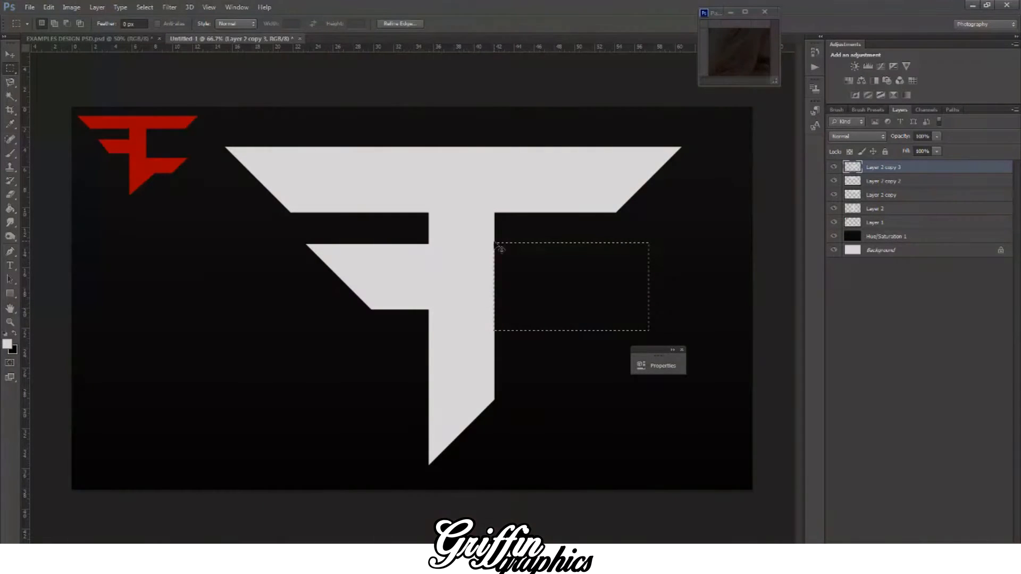
pyautogui.press('v')
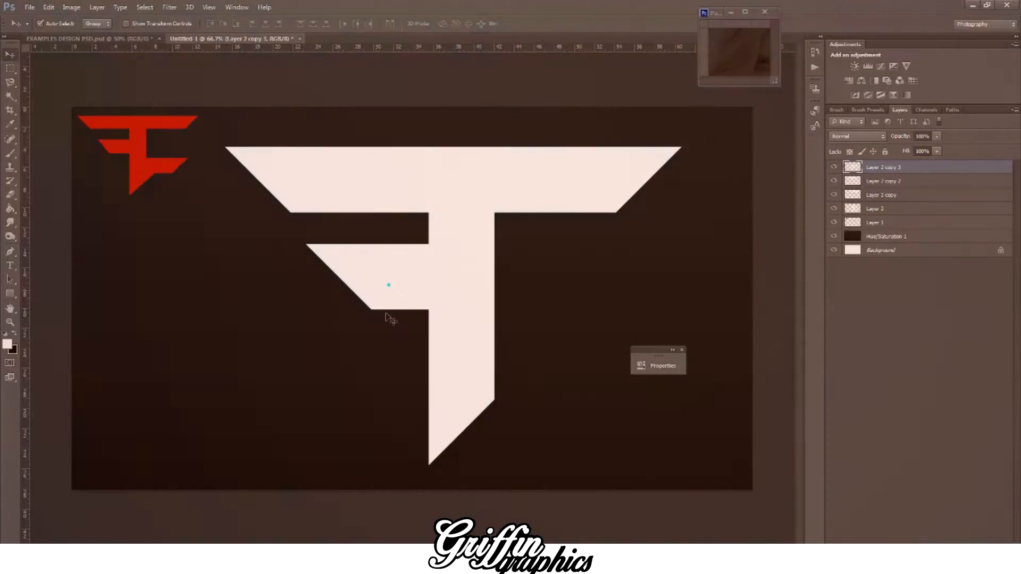
# Step: Select both left-pointing arms together and move them slightly further left
pyautogui.click(340, 371)
pyautogui.click(385, 282)
pyautogui.keyDown('shift'); pyautogui.click(346, 177); pyautogui.keyUp('shift')
pyautogui.moveTo(350, 183); pyautogui.dragTo(337, 181)
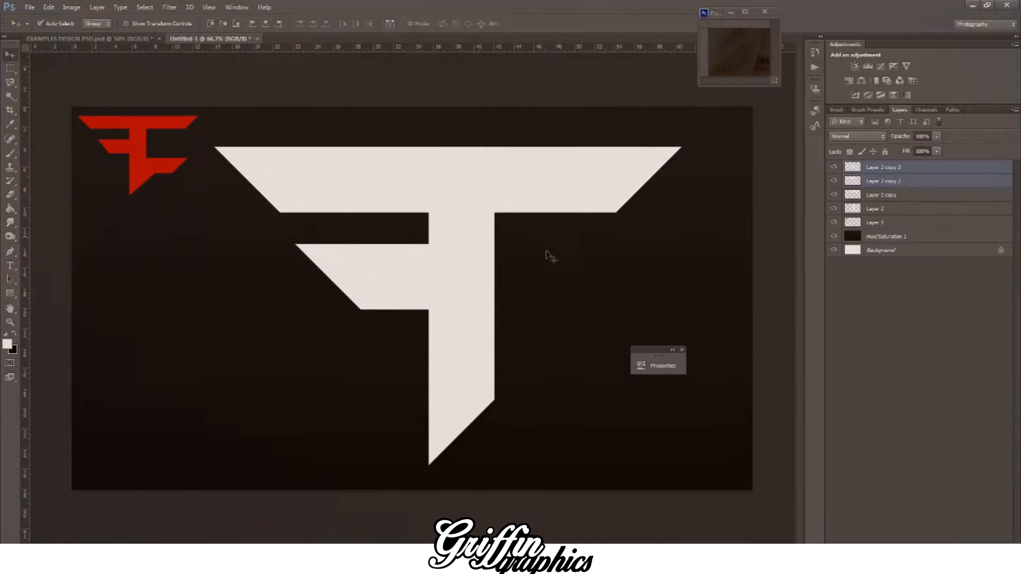
# Step: Duplicate the right-pointing crossbar piece and place the copy across the lower part of the stem
pyautogui.click(143, 179)
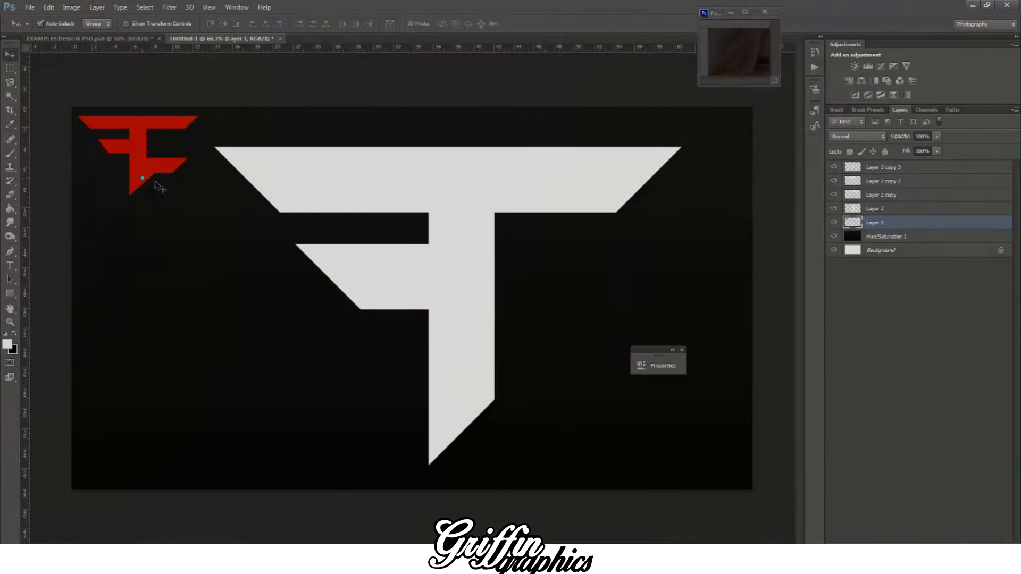
pyautogui.click(358, 287)
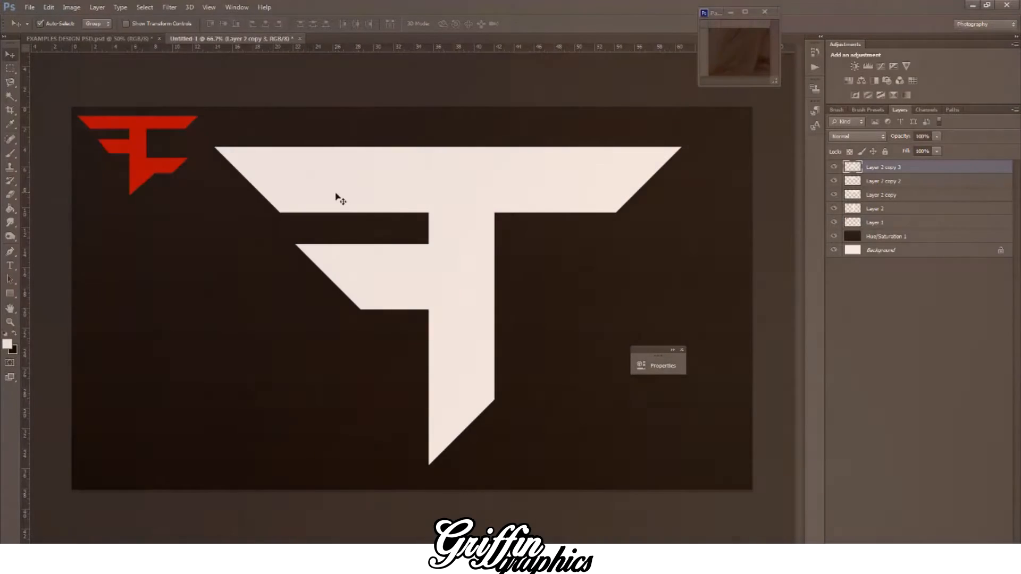
pyautogui.click(551, 190)
pyautogui.moveTo(550, 183); pyautogui.dragTo(511, 377)
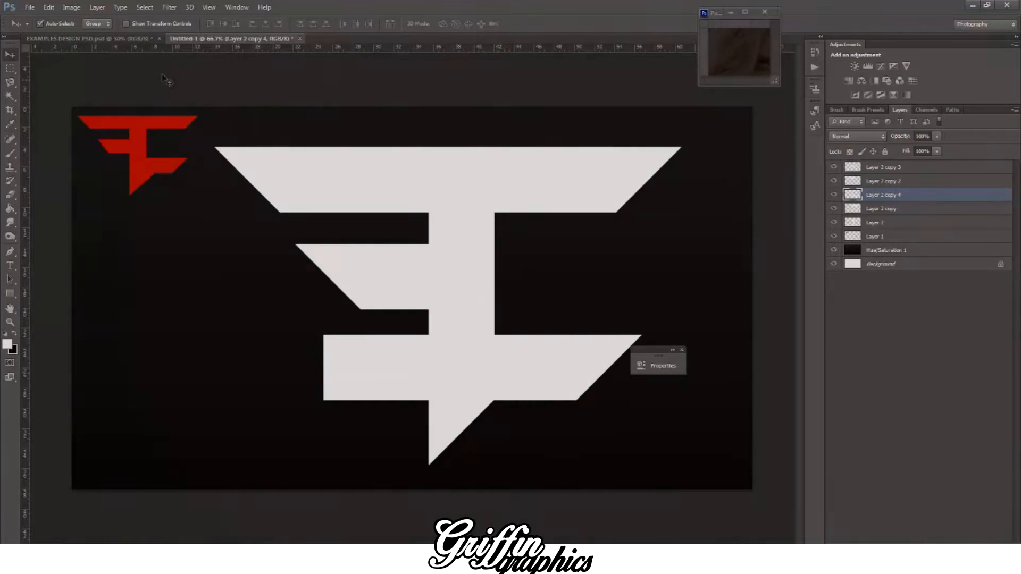
# Step: Check the reference logos in EXAMPLES DESIGN PSD.psd, and reposition the lower bar slightly further left and up on the stem
pyautogui.click(142, 41)
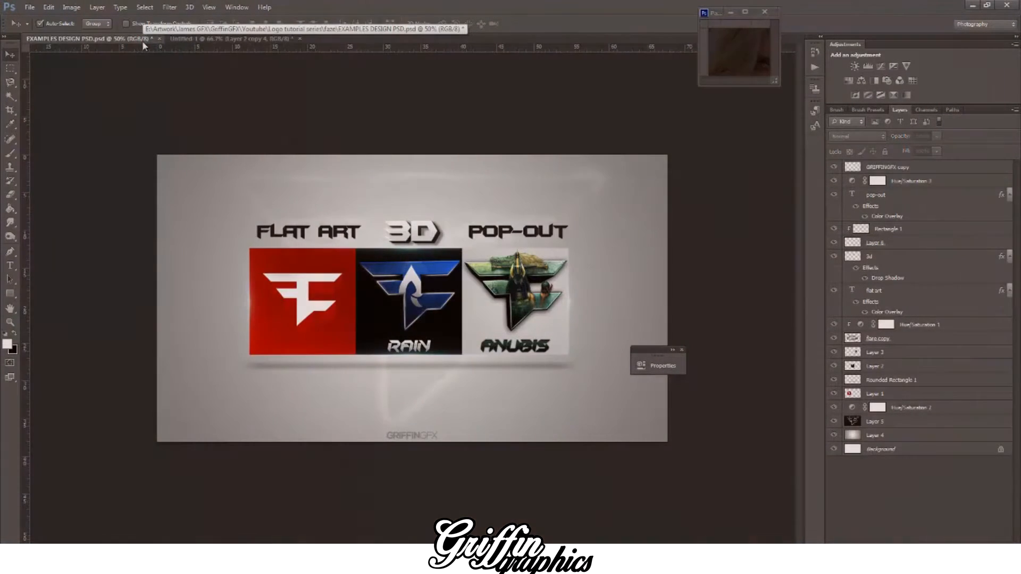
pyautogui.click(213, 38)
pyautogui.moveTo(567, 369); pyautogui.dragTo(569, 367)
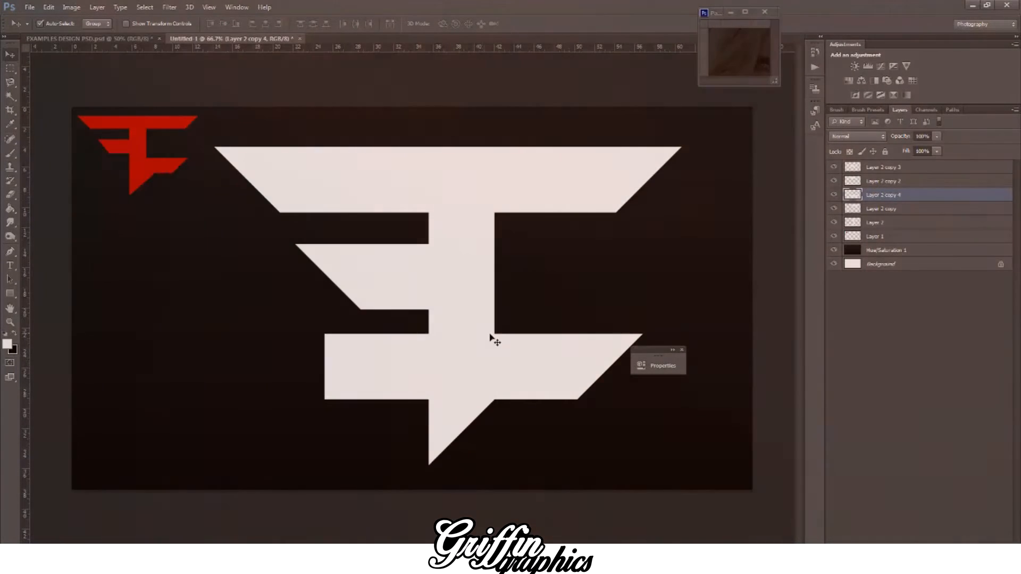
pyautogui.moveTo(507, 349); pyautogui.dragTo(539, 349)
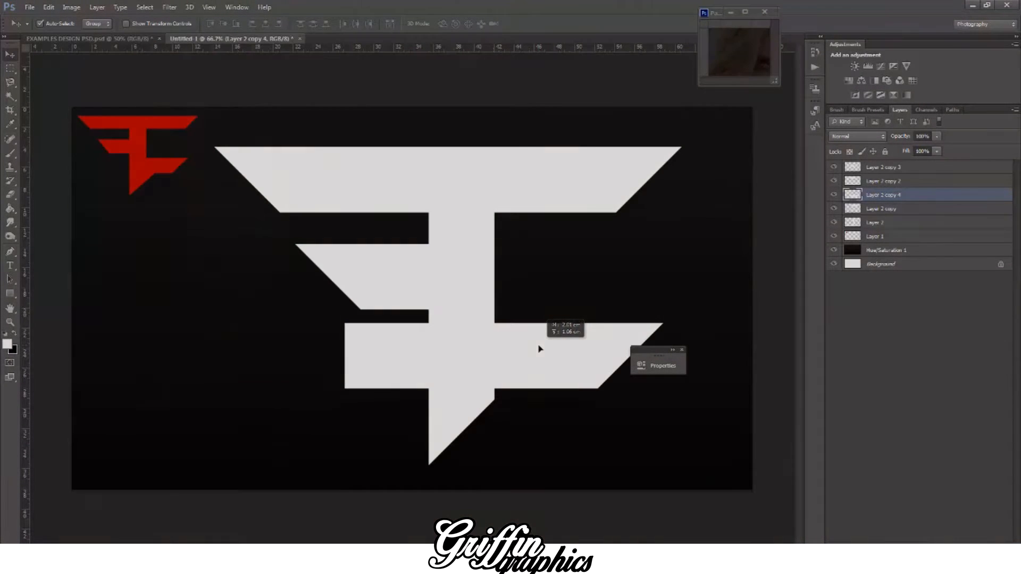
pyautogui.moveTo(539, 348); pyautogui.dragTo(539, 348)
pyautogui.moveTo(25, 111); pyautogui.dragTo(5, 147)
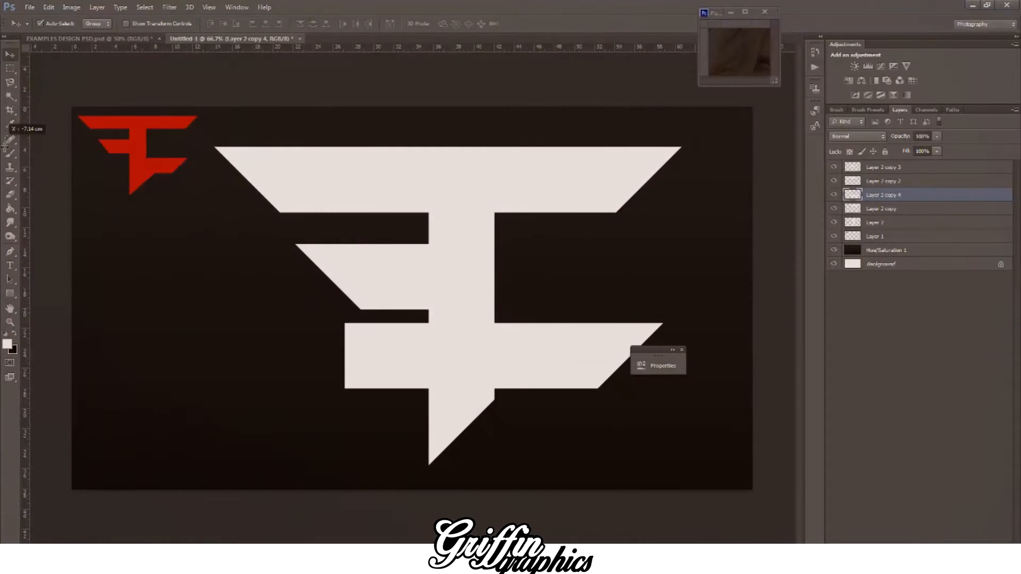
pyautogui.moveTo(564, 337); pyautogui.dragTo(515, 339)
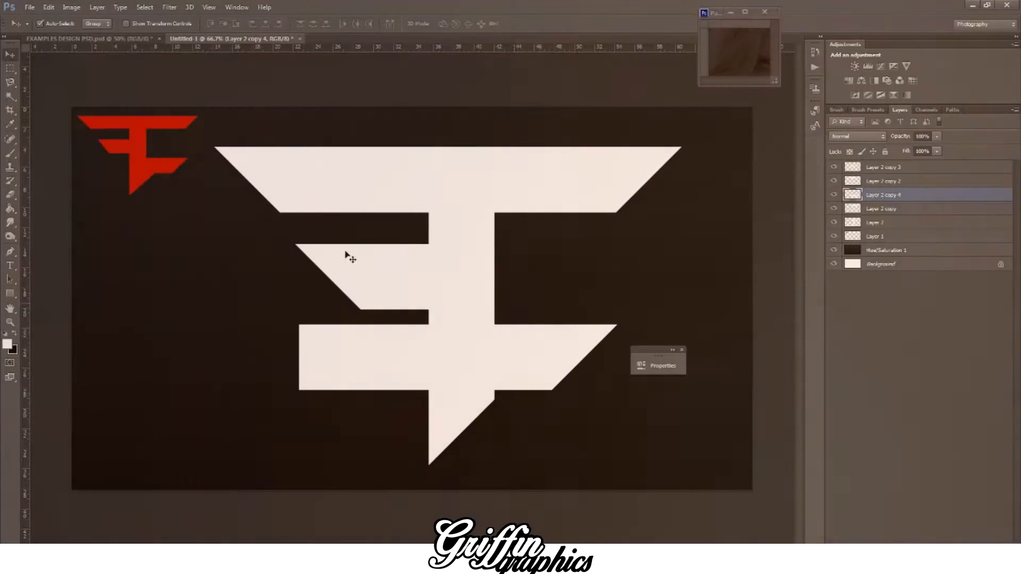
# Step: Delete the part of the lower bar left of the stem, and nudge the remaining right-pointing arm slightly up
pyautogui.press('m')
pyautogui.moveTo(196, 276); pyautogui.dragTo(432, 429)
pyautogui.press('Delete')
pyautogui.hotkey('ctrl', 'd')
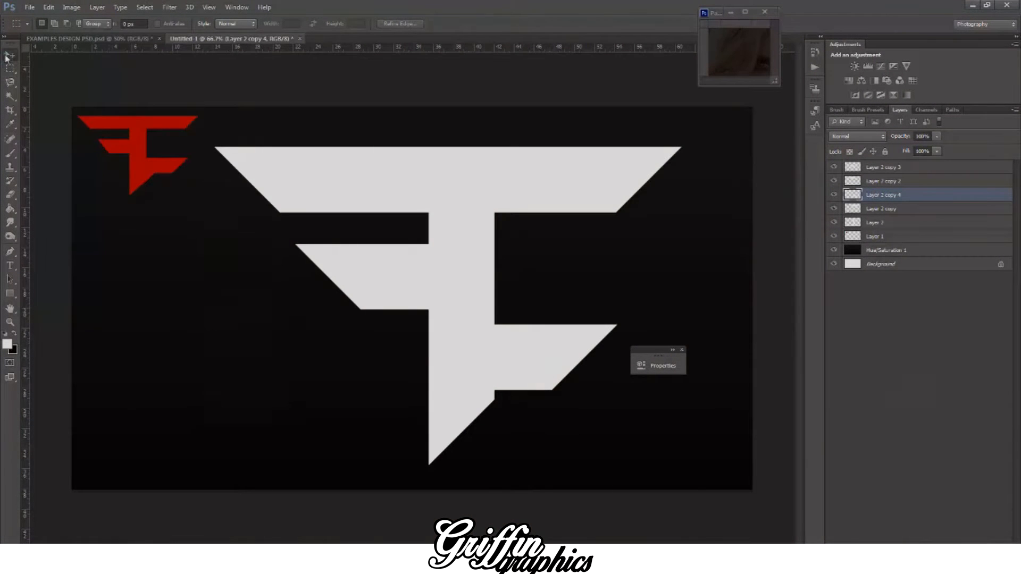
pyautogui.click(8, 56)
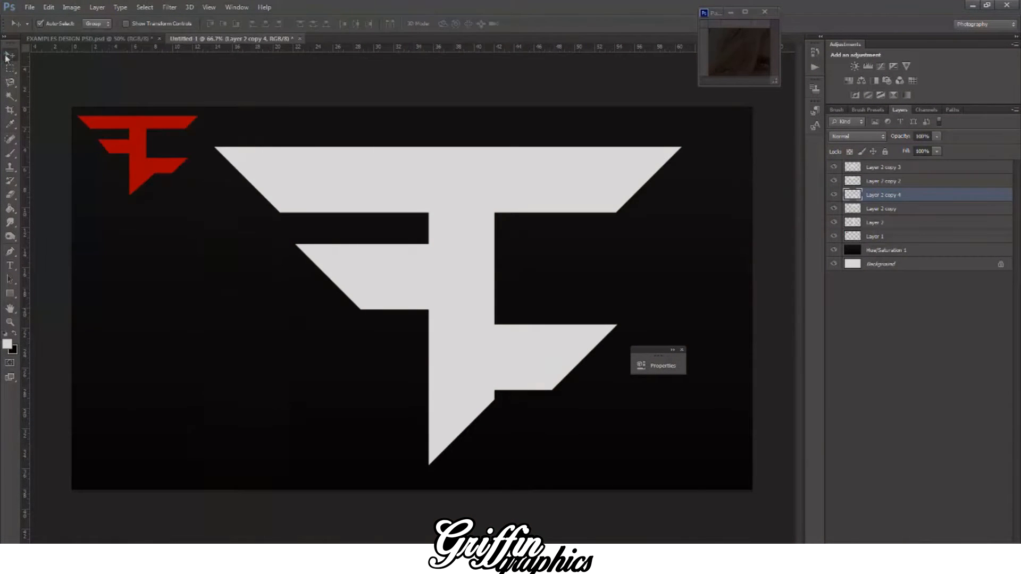
pyautogui.moveTo(537, 362); pyautogui.dragTo(535, 358)
# Step: Try to trim the stem's slanted tip with a Pen path selection so the slant starts at the lower arm's bottom edge
pyautogui.click(468, 405)
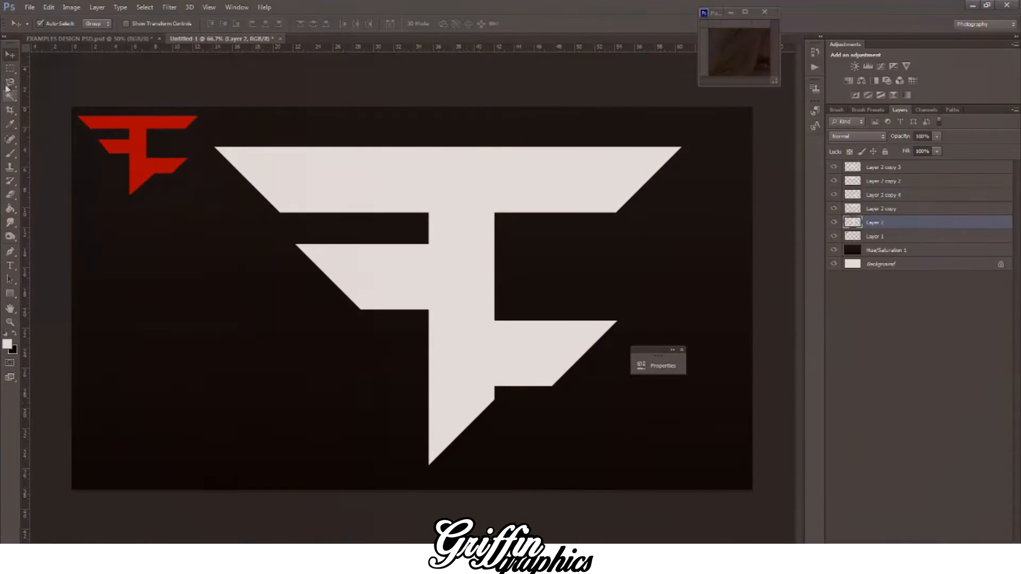
pyautogui.click(10, 251)
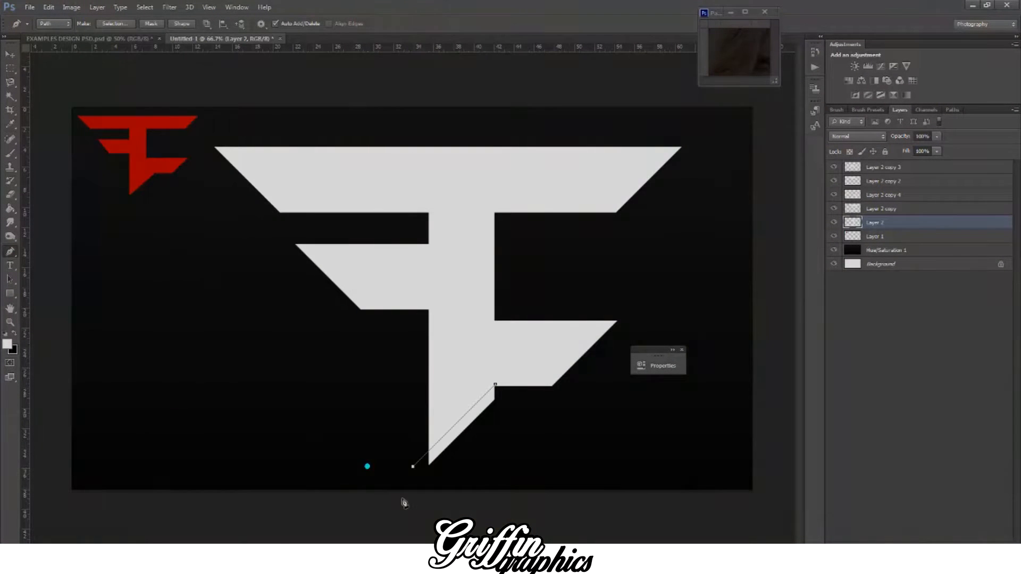
pyautogui.click(495, 384)
pyautogui.rightClick(497, 392)
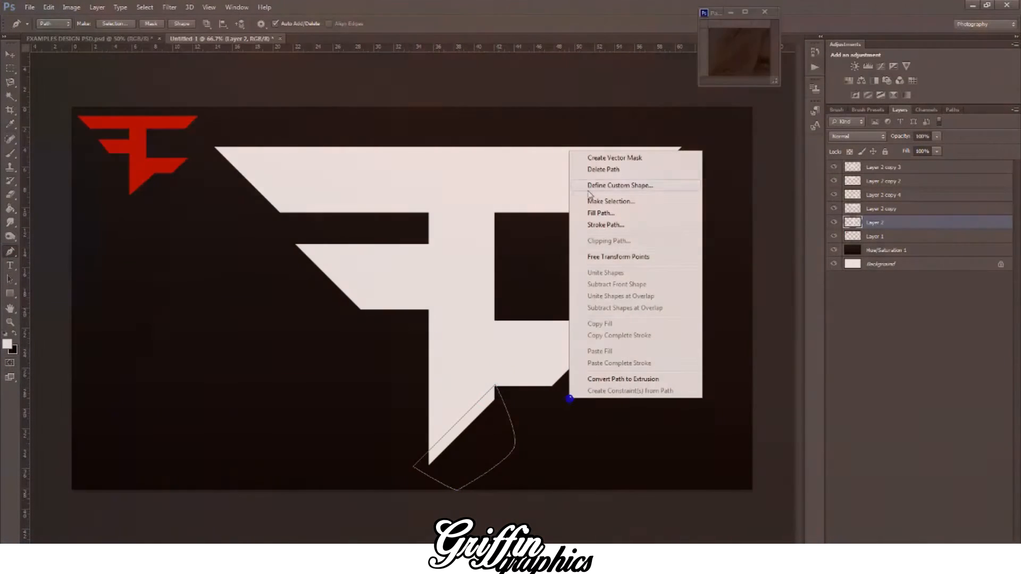
pyautogui.click(592, 197)
pyautogui.press('Return')
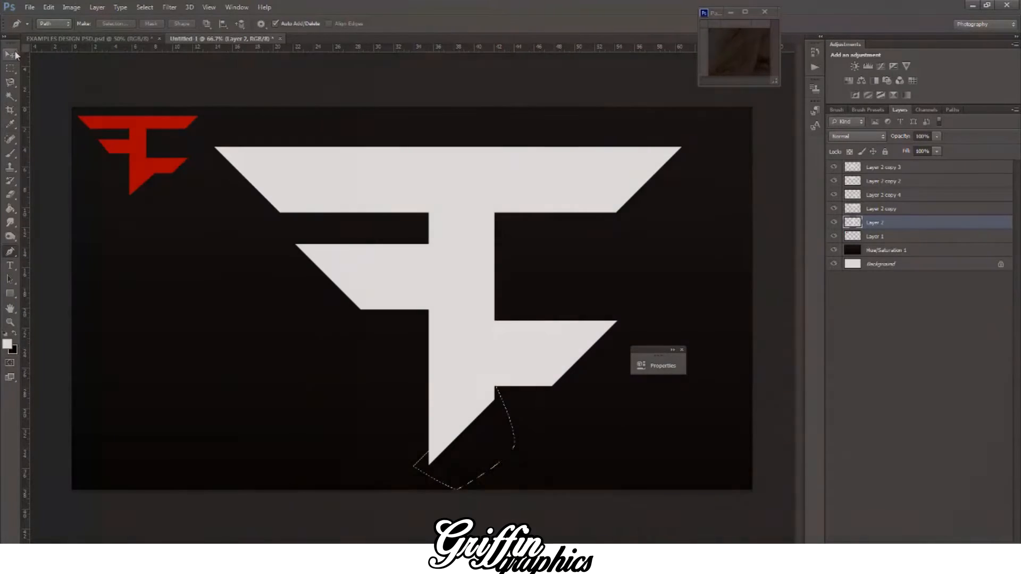
pyautogui.click(14, 53)
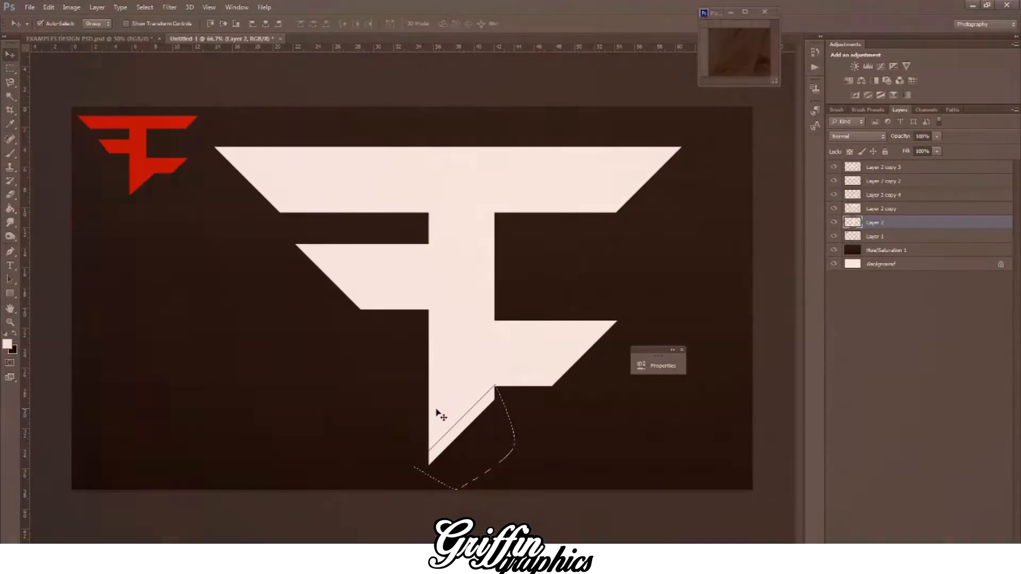
pyautogui.press('Delete')
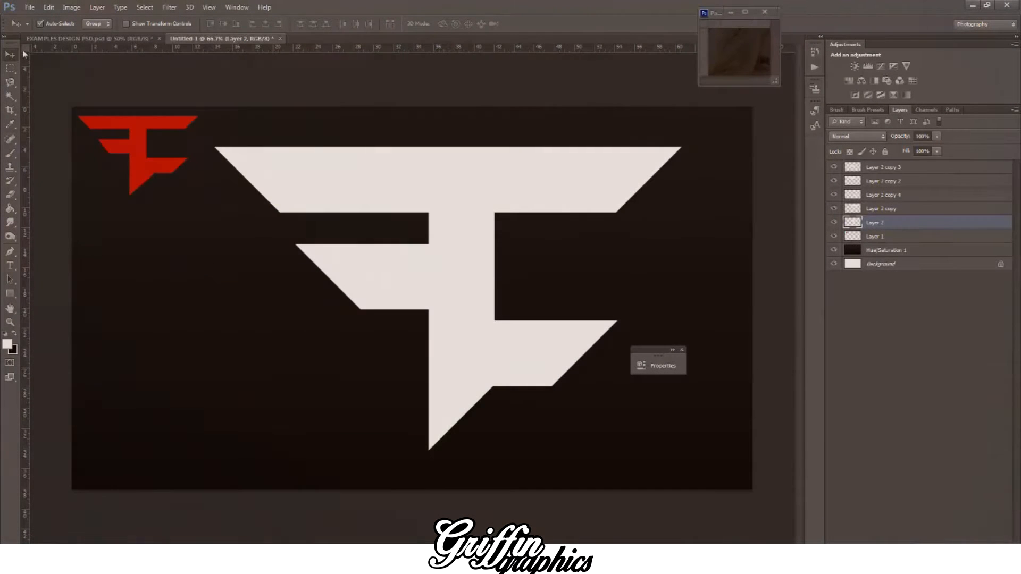
# Step: Try to narrow the vertical stem from the side, and undo it together with the trimming of its tip
pyautogui.click(506, 269)
pyautogui.click(492, 266)
pyautogui.hotkey('ctrl', 't')
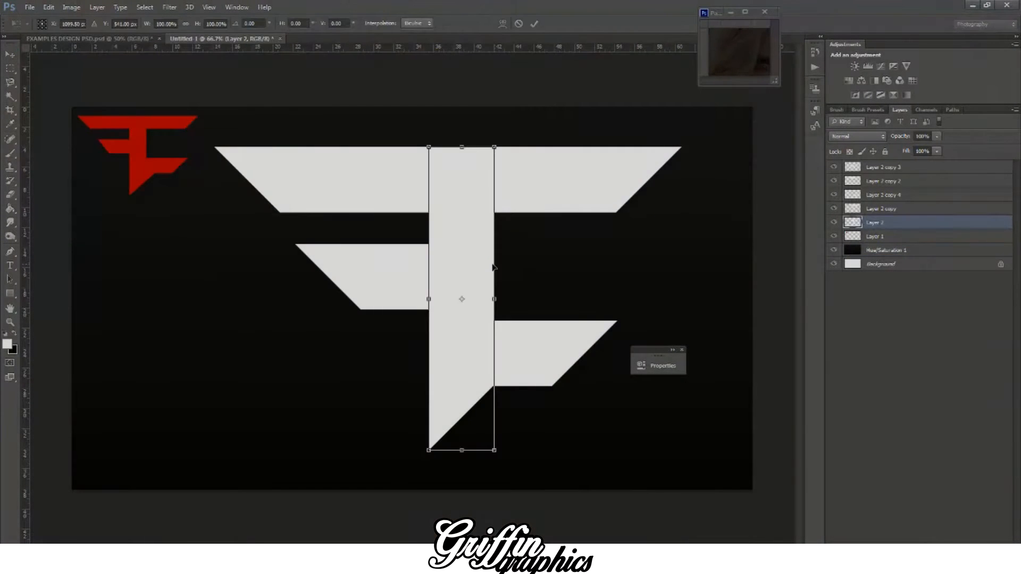
pyautogui.moveTo(498, 282); pyautogui.dragTo(488, 284)
pyautogui.hotkey('ctrl', 'z')
pyautogui.press('v')
pyautogui.click(568, 212)
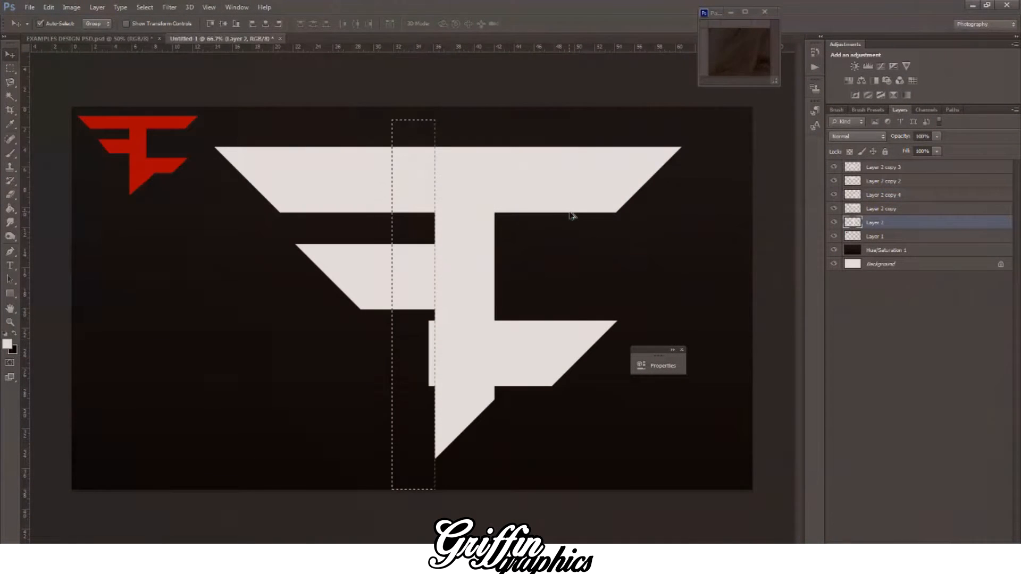
pyautogui.click(569, 214)
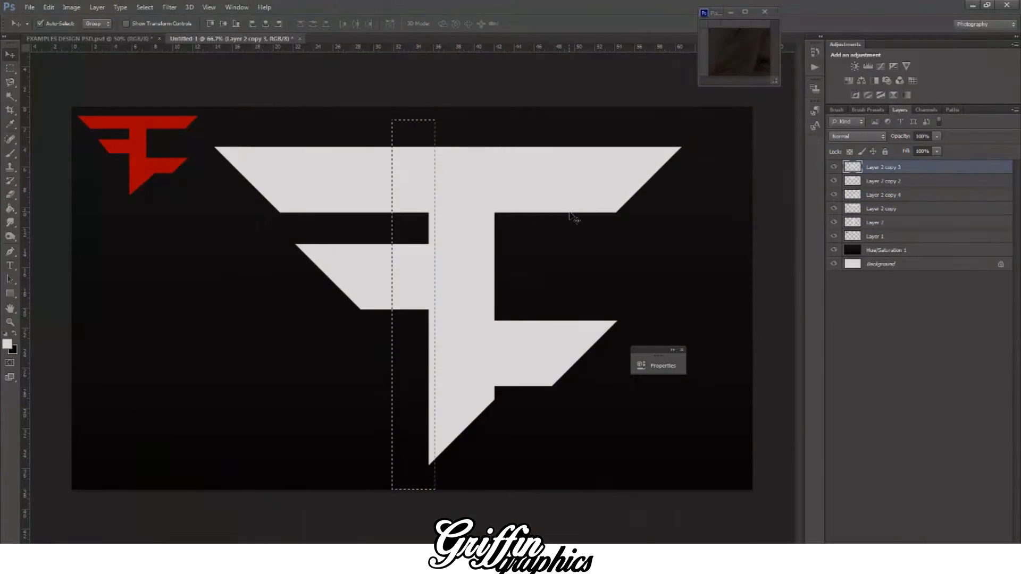
# Step: Move the lower right arm down until its bottom edge meets the start of the stem's slanted end
pyautogui.moveTo(536, 348); pyautogui.dragTo(538, 365)
pyautogui.hotkey('ctrl', '-')
pyautogui.hotkey('ctrl', '-')
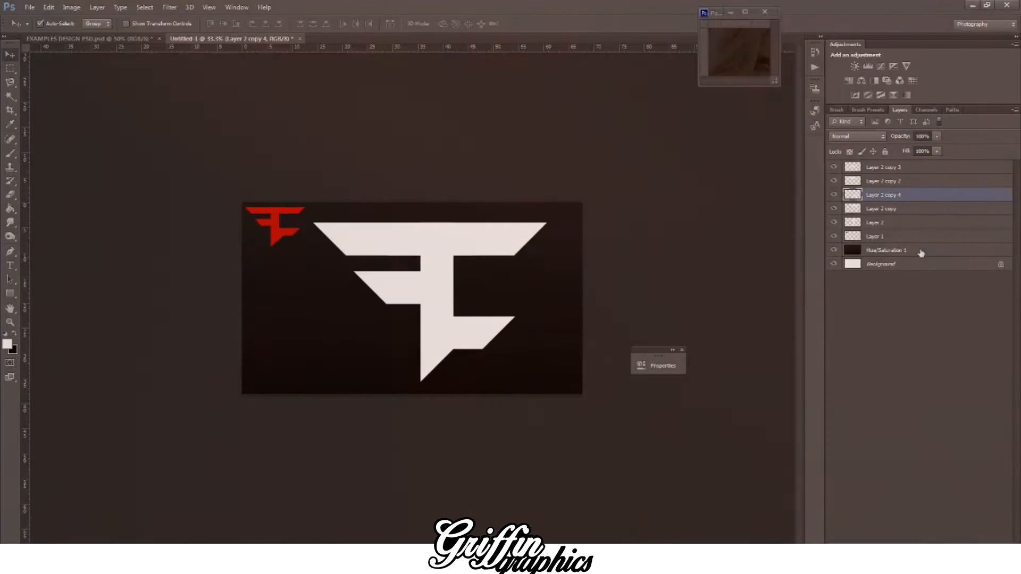
# Step: Select the five bar layers of the white logo and scale them together proportionally to about 78.5%
pyautogui.click(899, 236)
pyautogui.click(875, 223)
pyautogui.keyDown('shift'); pyautogui.click(893, 168); pyautogui.keyUp('shift')
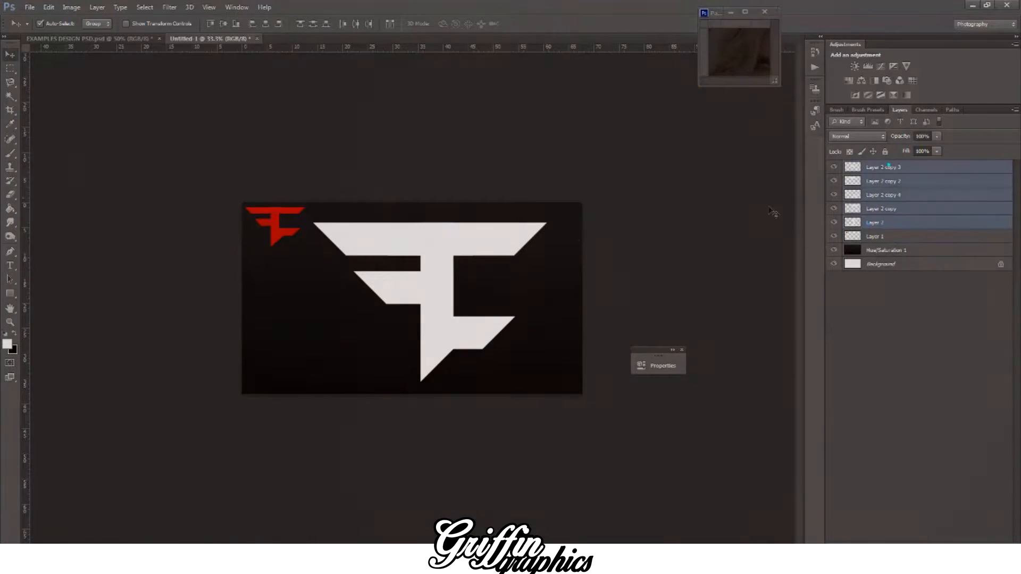
pyautogui.hotkey('ctrl', 't')
pyautogui.moveTo(547, 223); pyautogui.dragTo(504, 263)
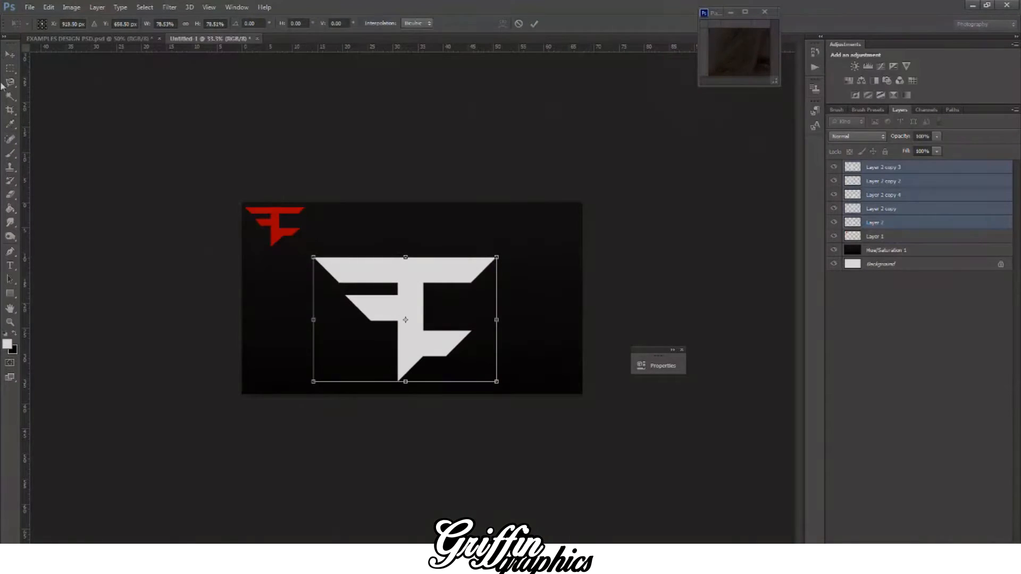
pyautogui.click(9, 56)
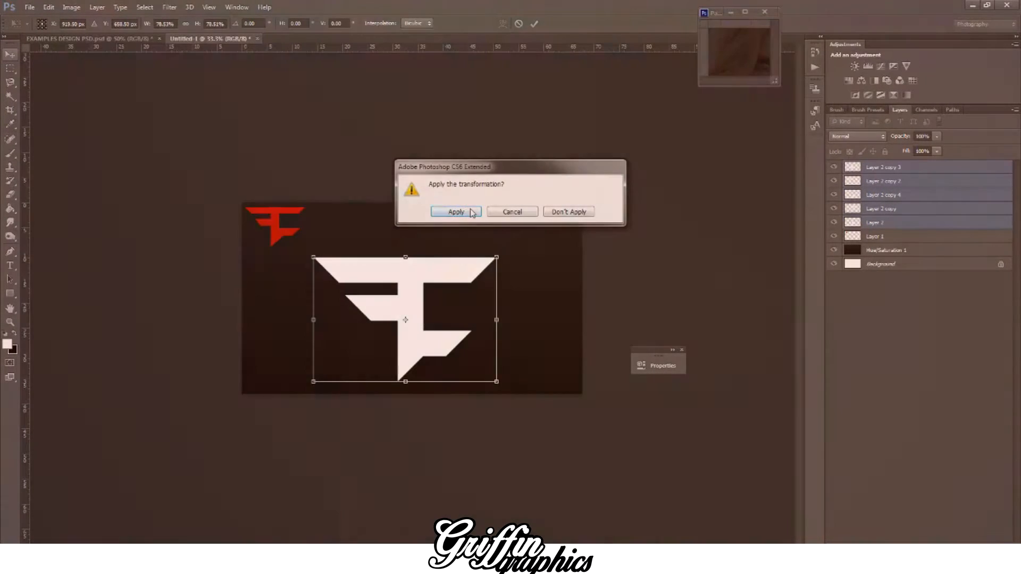
pyautogui.click(450, 211)
# Step: Try to merge the logo's bar layers and tilt the merged logo about 8.9° counterclockwise
pyautogui.rightClick(927, 196)
pyautogui.click(804, 385)
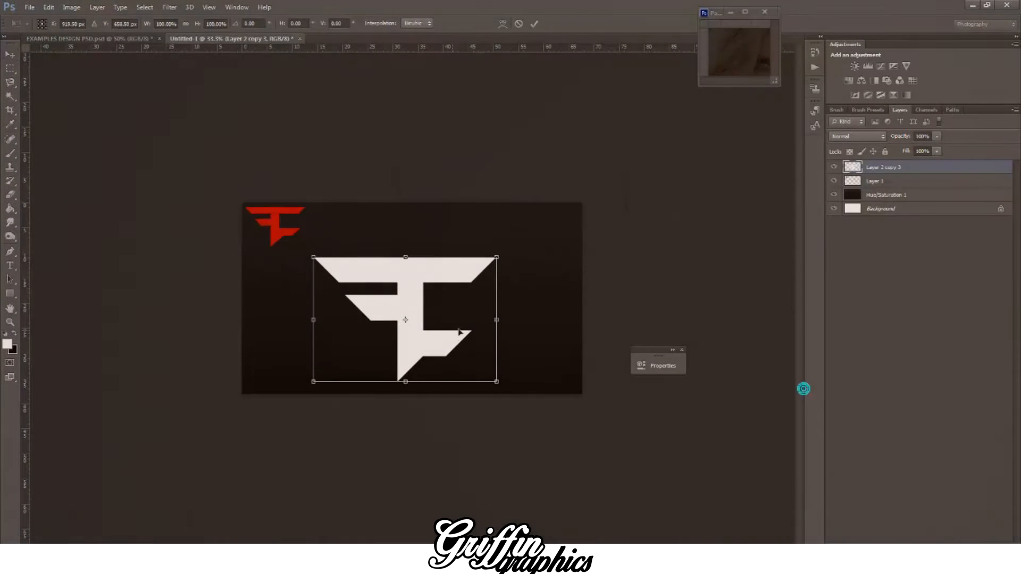
pyautogui.hotkey('ctrl', 't')
pyautogui.moveTo(496, 257); pyautogui.dragTo(518, 271)
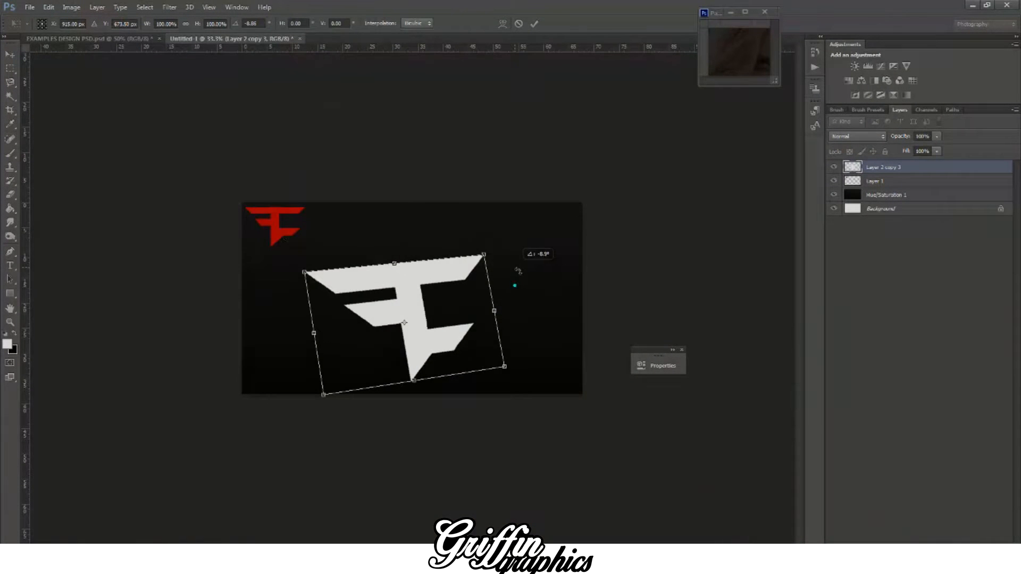
pyautogui.click(10, 53)
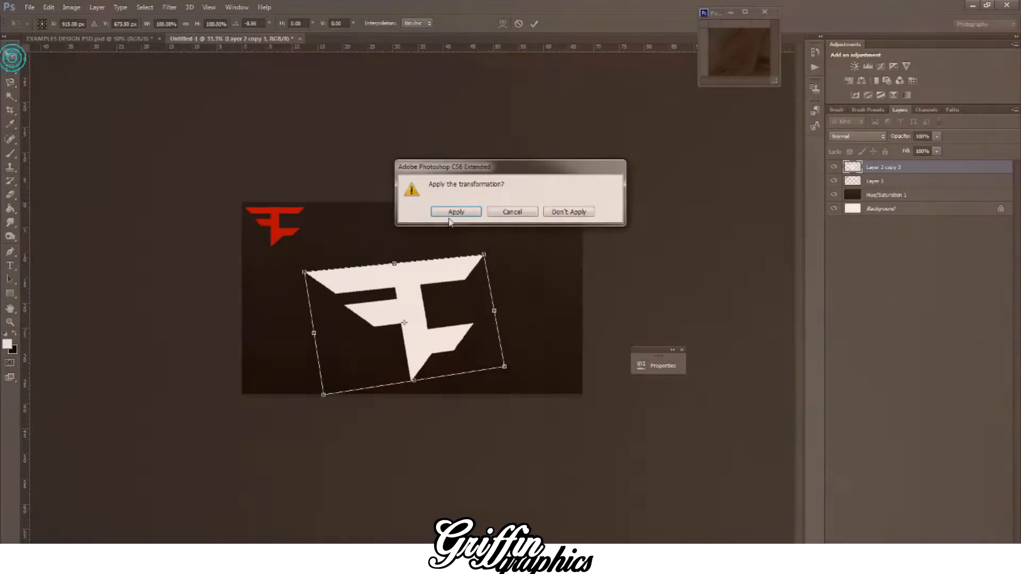
pyautogui.press('Return')
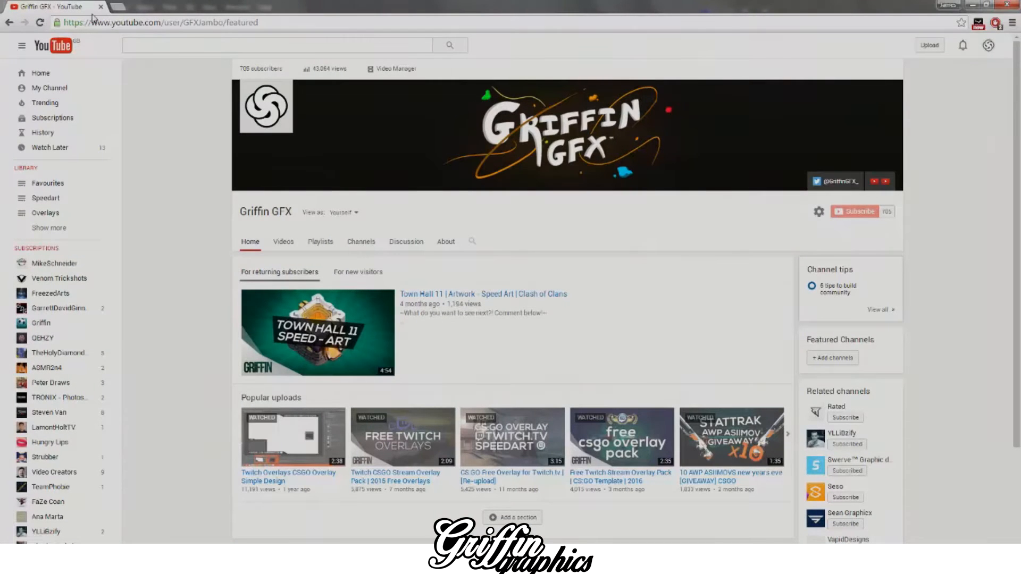
# Step: Switch to the web browser and search for images of "faze logo" in a new tab
pyautogui.click(120, 8)
pyautogui.write('faze logo')
pyautogui.press('Return')
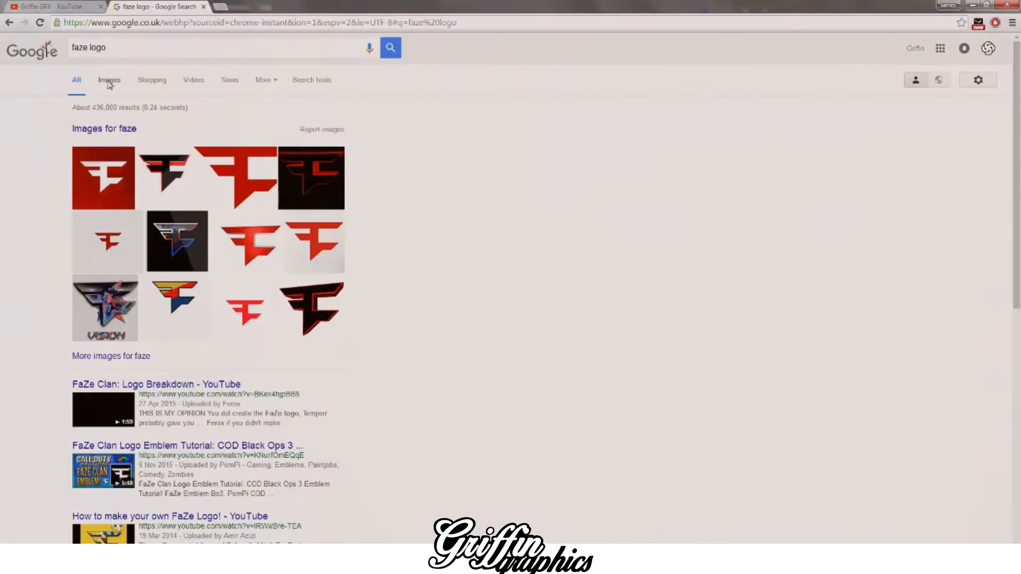
pyautogui.click(108, 80)
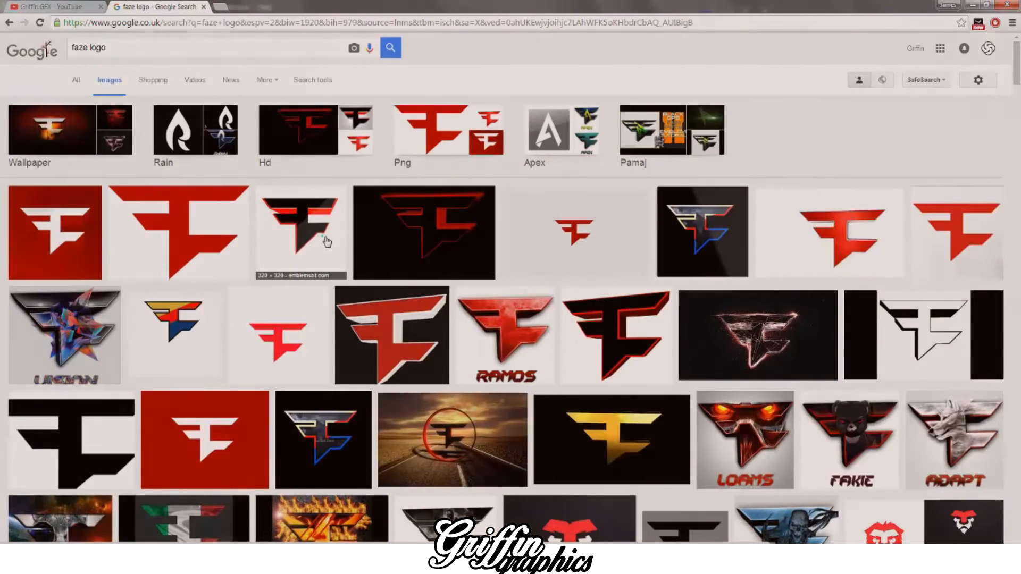
# Step: Preview several of the found logos, including black, outlined, tilted red and 3D versions, to compare their angle and depth
pyautogui.click(326, 241)
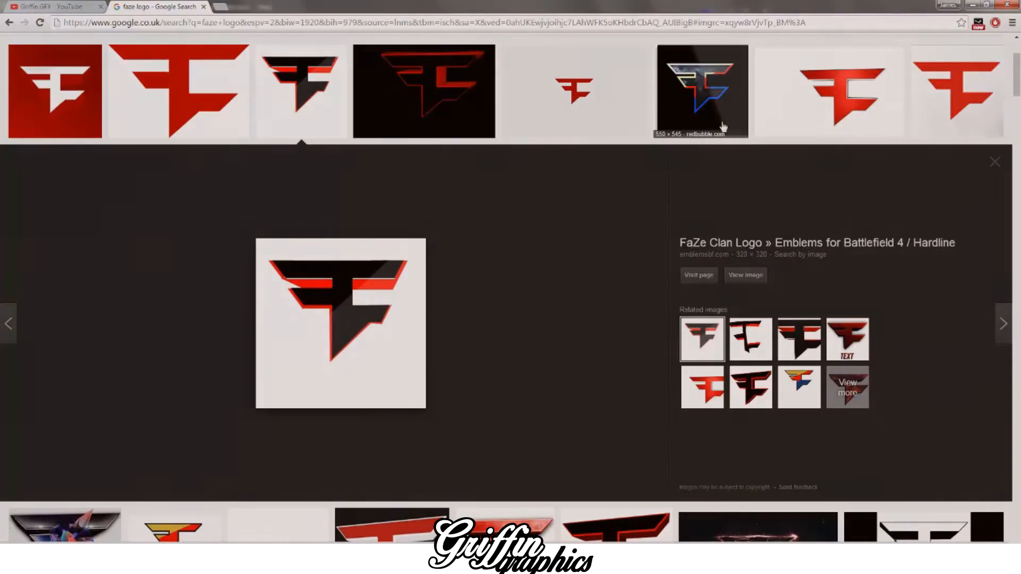
pyautogui.click(719, 108)
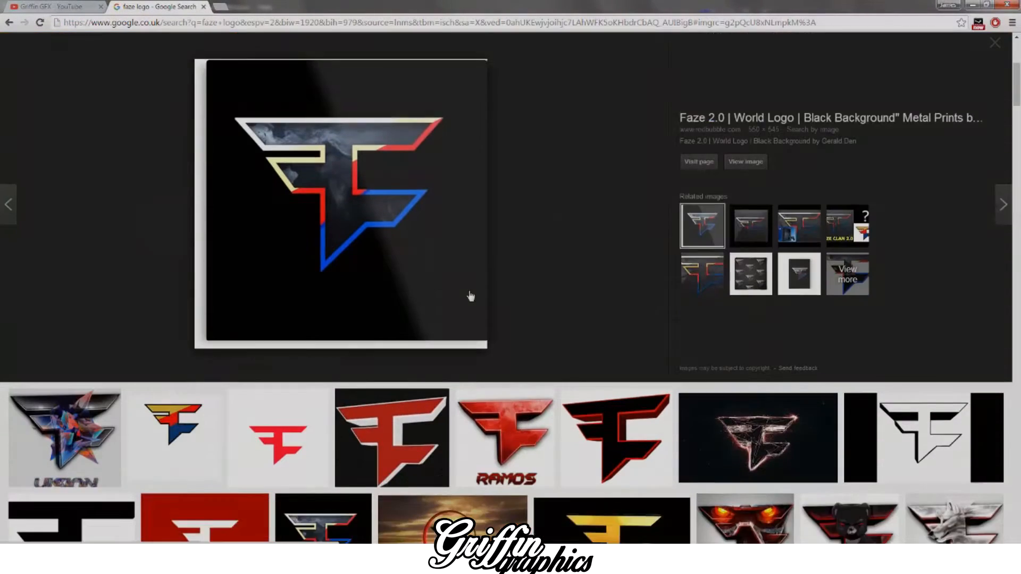
pyautogui.scroll(-2, 471, 296)
pyautogui.click(420, 340)
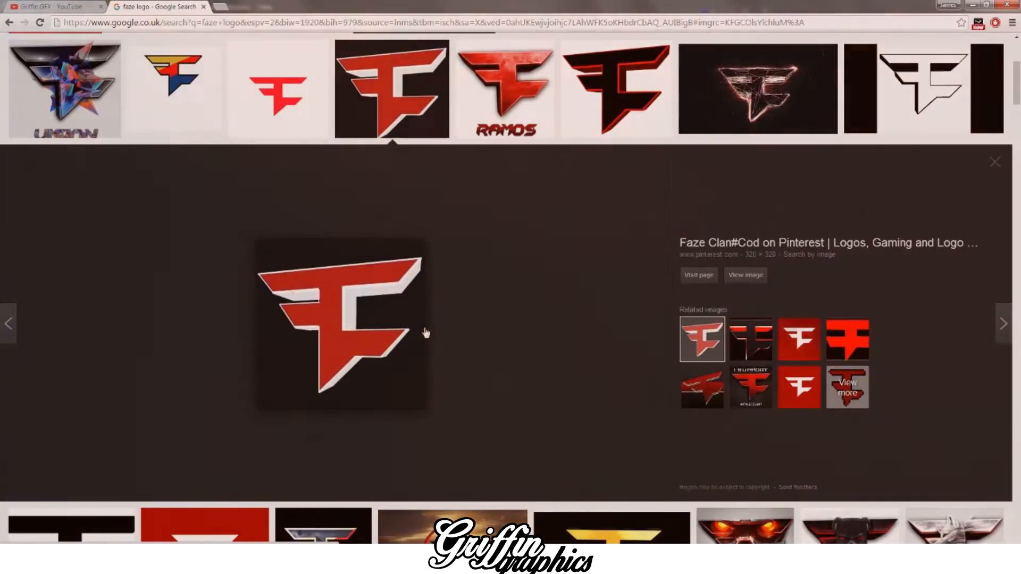
pyautogui.press('Right')
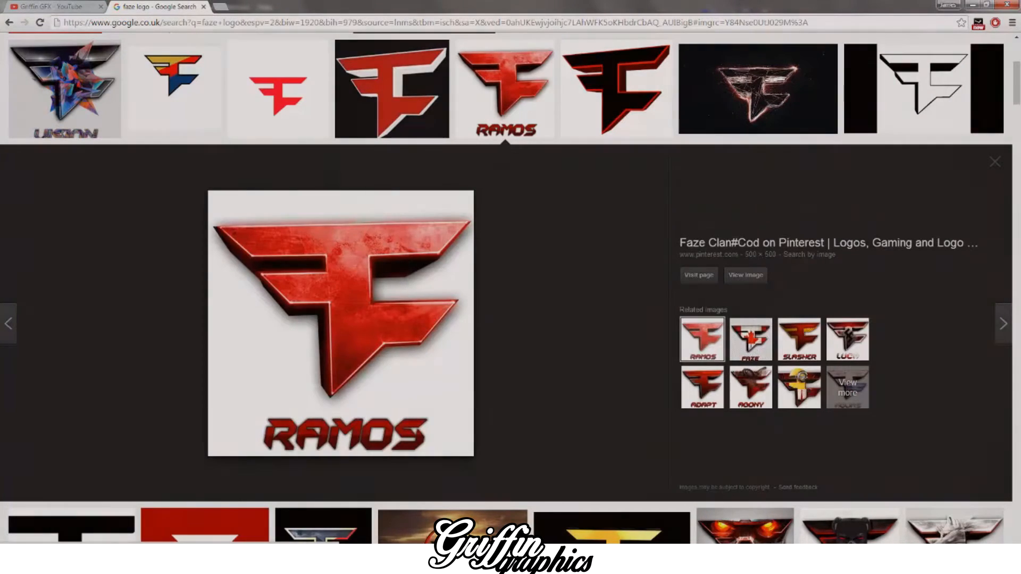
# Step: Switch back to Photoshop, merge the five untilted bar layers into one, and move the logo slightly up and right
pyautogui.click(314, 561)
pyautogui.click(266, 501)
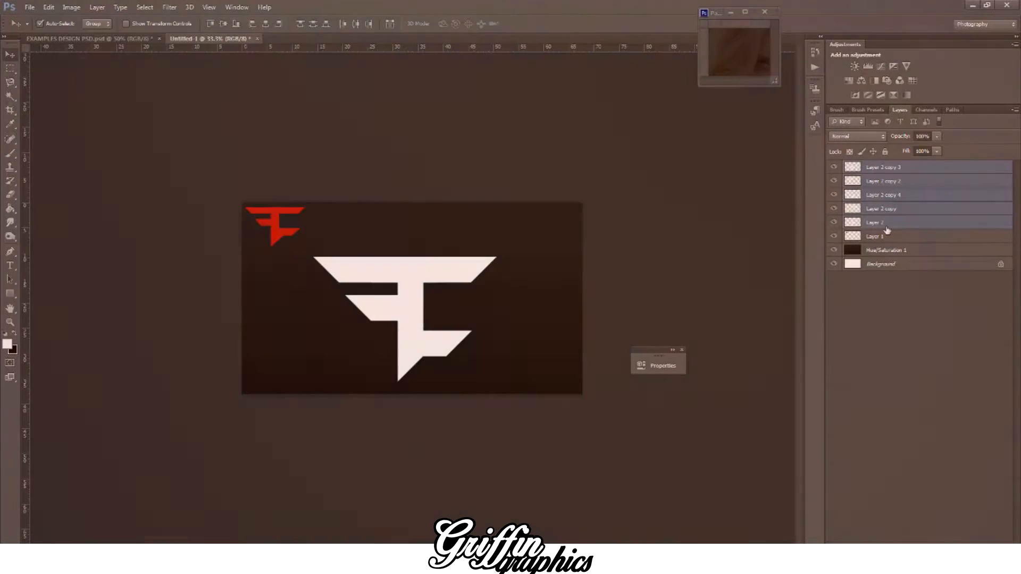
pyautogui.rightClick(892, 213)
pyautogui.click(789, 385)
pyautogui.moveTo(411, 315); pyautogui.dragTo(420, 298)
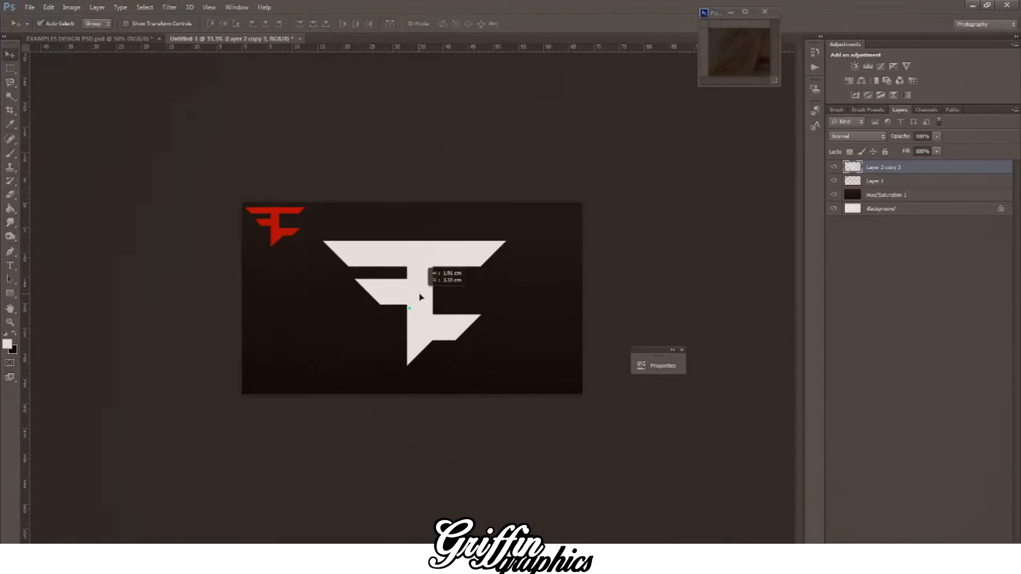
# Step: Distort the merged logo so its right side becomes slightly shorter, and rotate it slightly counterclockwise
pyautogui.hotkey('ctrl', '+')
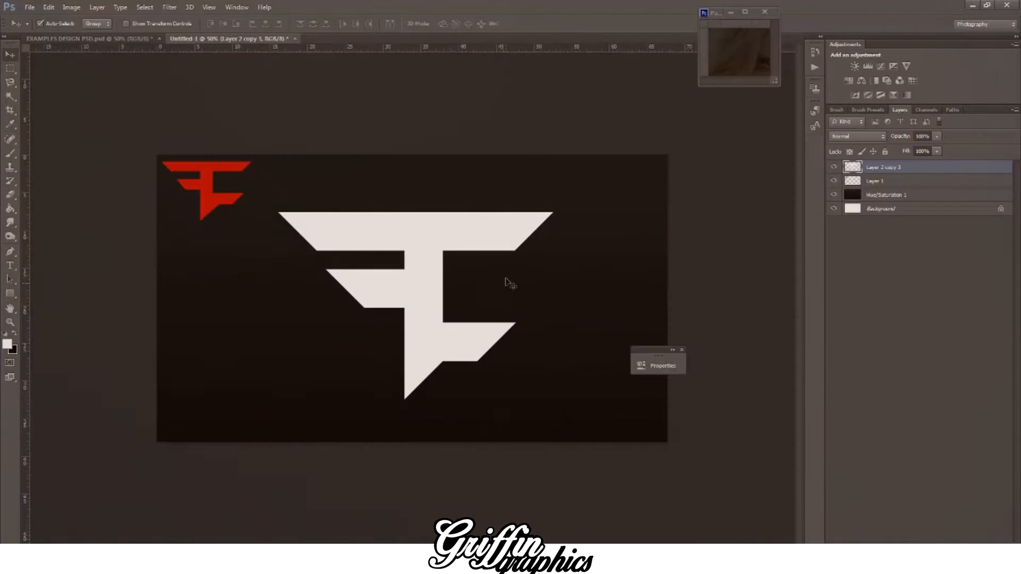
pyautogui.hotkey('ctrl', 't')
pyautogui.moveTo(554, 214); pyautogui.dragTo(545, 218)
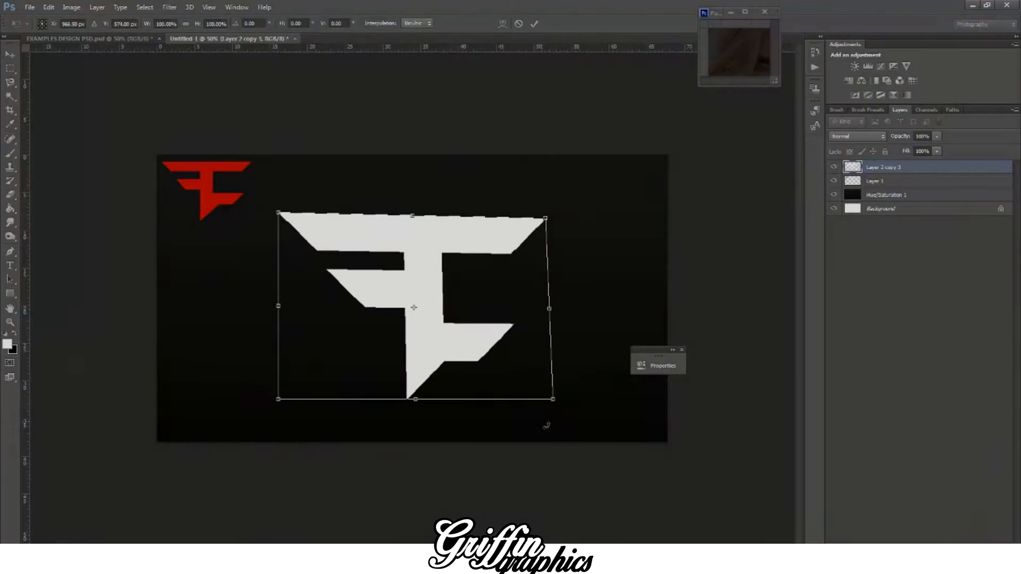
pyautogui.moveTo(556, 407); pyautogui.dragTo(550, 403)
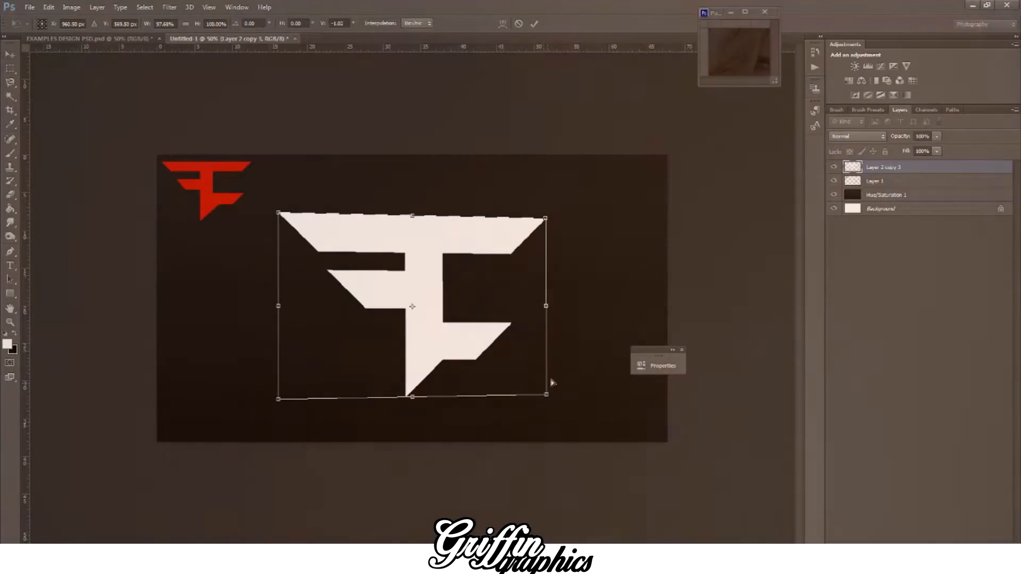
pyautogui.moveTo(571, 306); pyautogui.dragTo(569, 299)
pyautogui.click(10, 55)
pyautogui.click(456, 212)
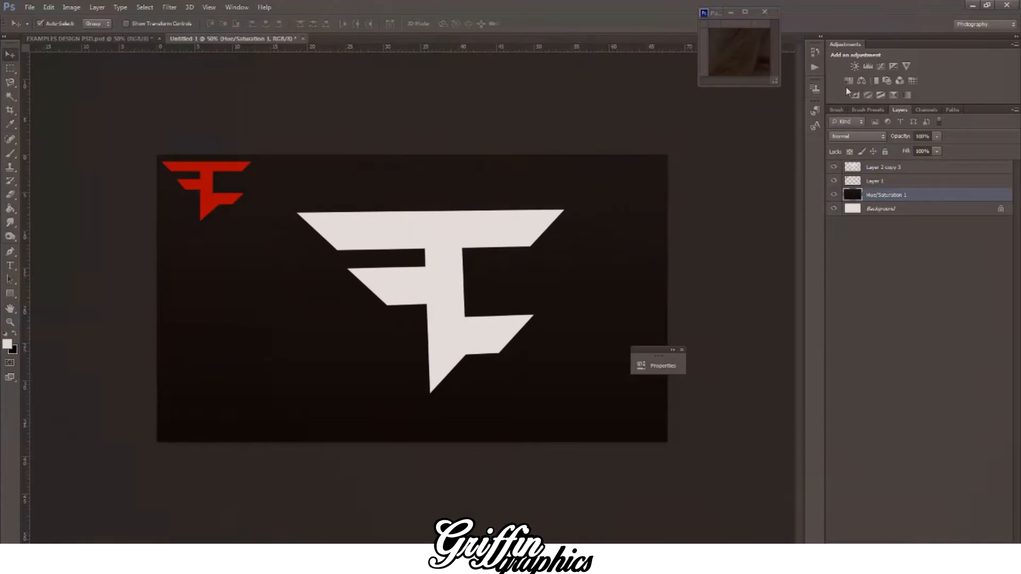
# Step: Add a Hue/Saturation adjustment above the dark gradient with lightness raised to about +88 for a light grey background
pyautogui.click(848, 82)
pyautogui.moveTo(568, 472); pyautogui.dragTo(608, 478)
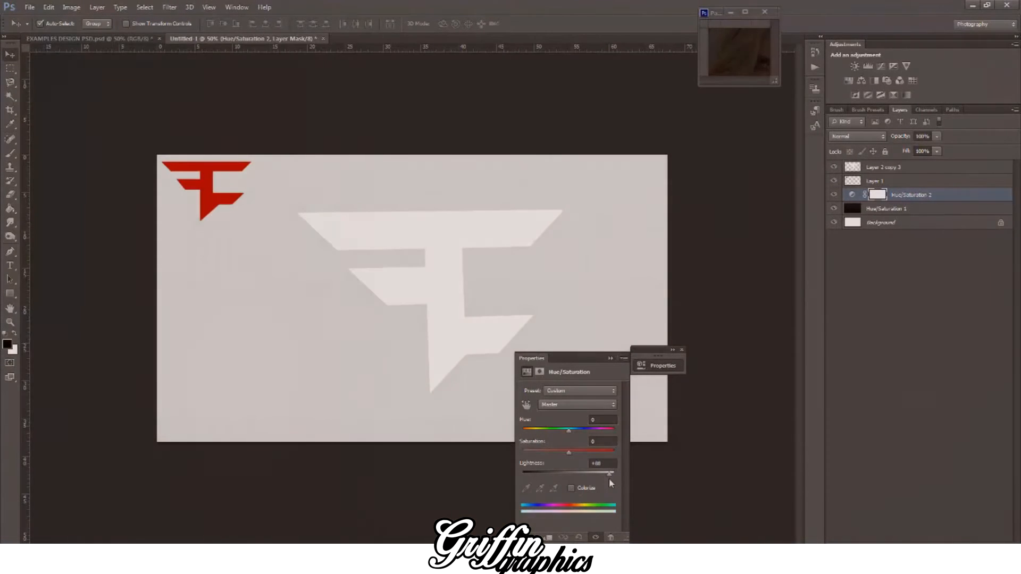
pyautogui.click(612, 360)
# Step: Give the merged logo a Color Overlay in the reference logo's red, bb0000, and rasterize the layer style
pyautogui.hotkey('ctrl', '+')
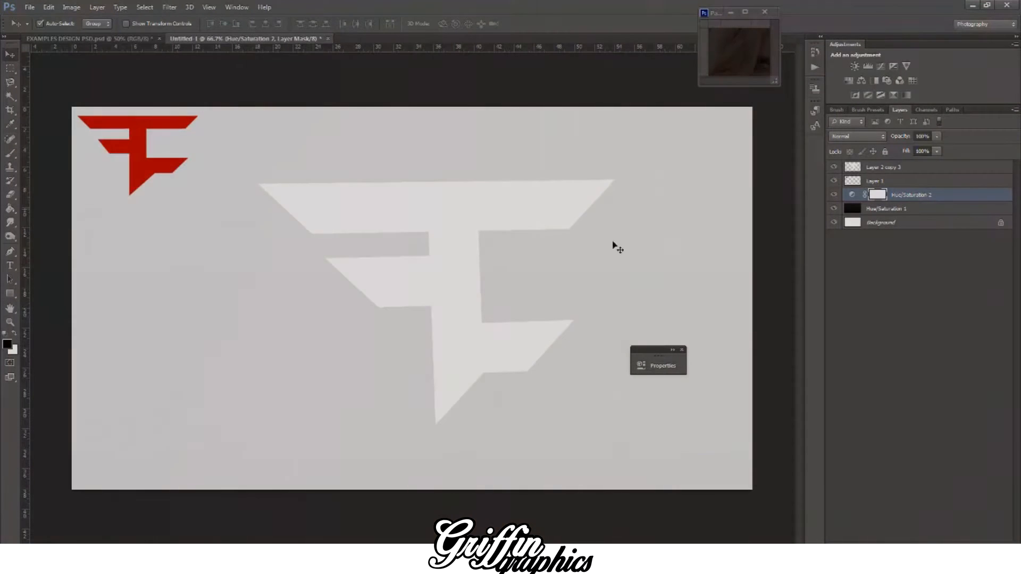
pyautogui.click(454, 248)
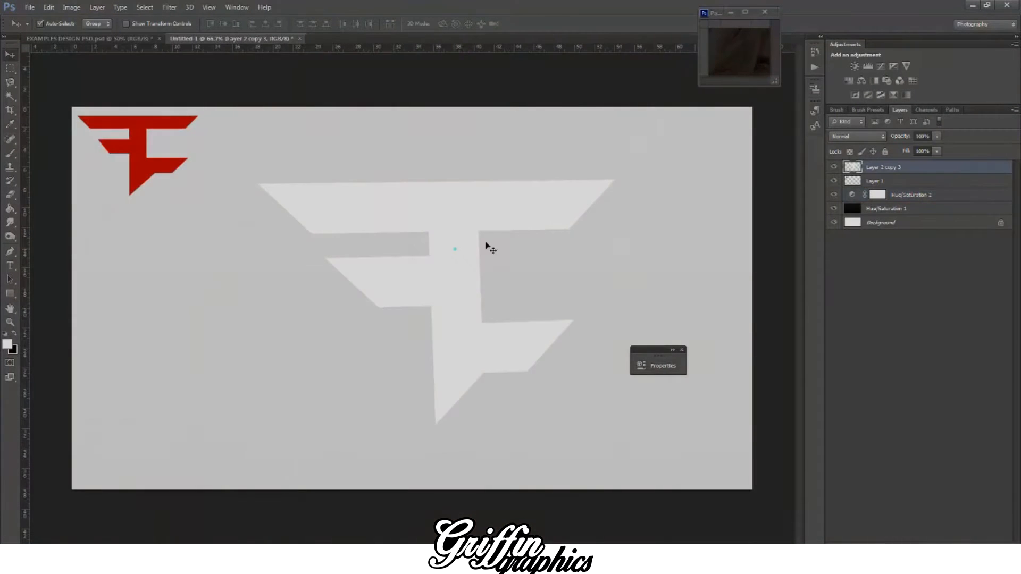
pyautogui.rightClick(895, 169)
pyautogui.click(883, 153)
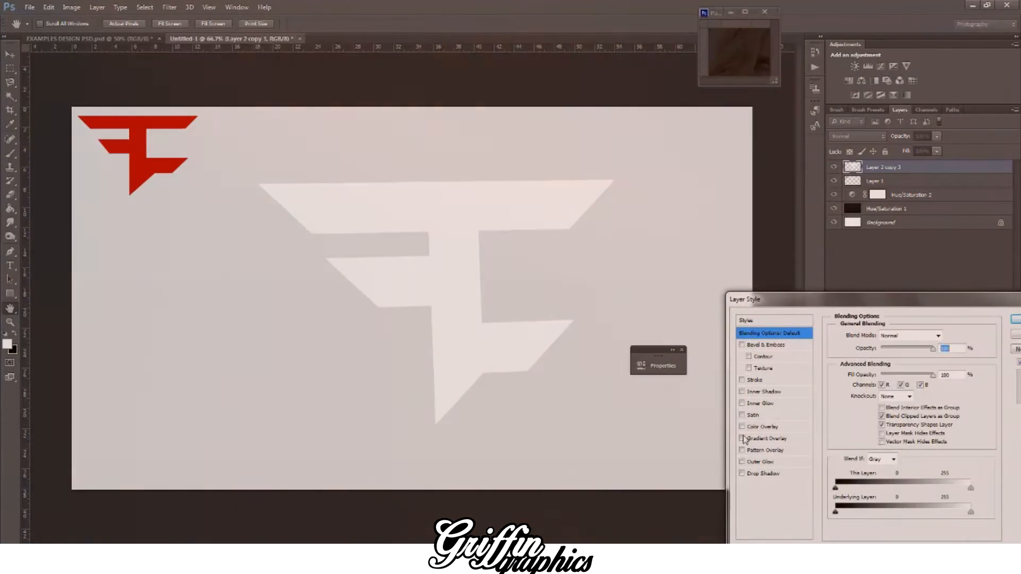
pyautogui.click(753, 428)
pyautogui.click(952, 335)
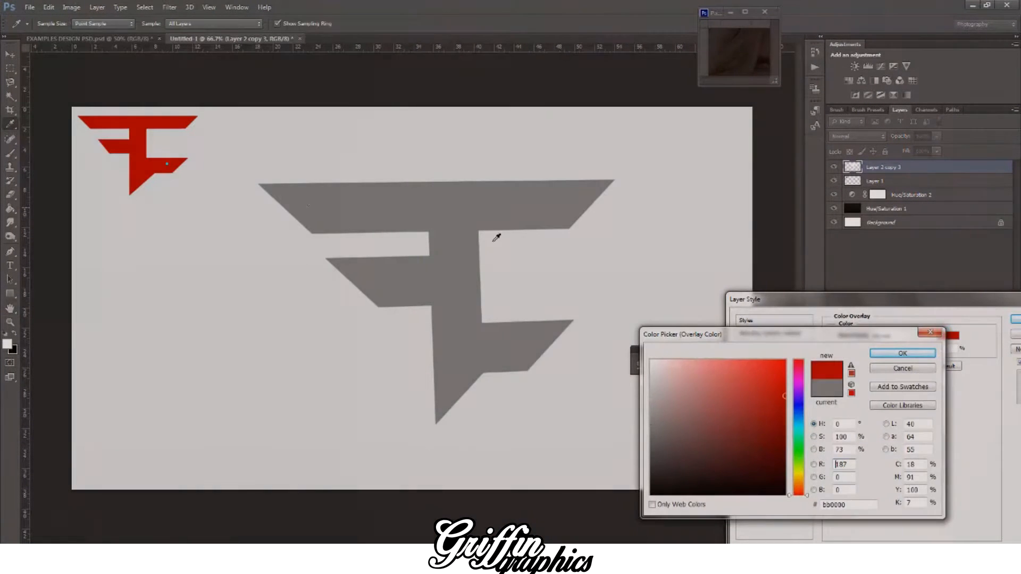
pyautogui.click(166, 164)
pyautogui.click(889, 352)
pyautogui.click(1015, 319)
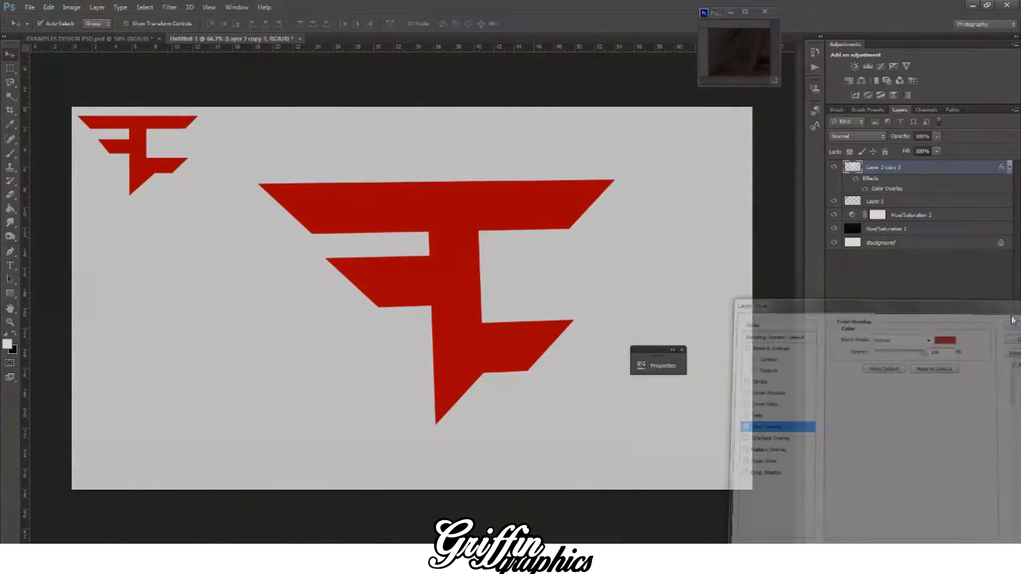
pyautogui.rightClick(896, 169)
pyautogui.click(784, 233)
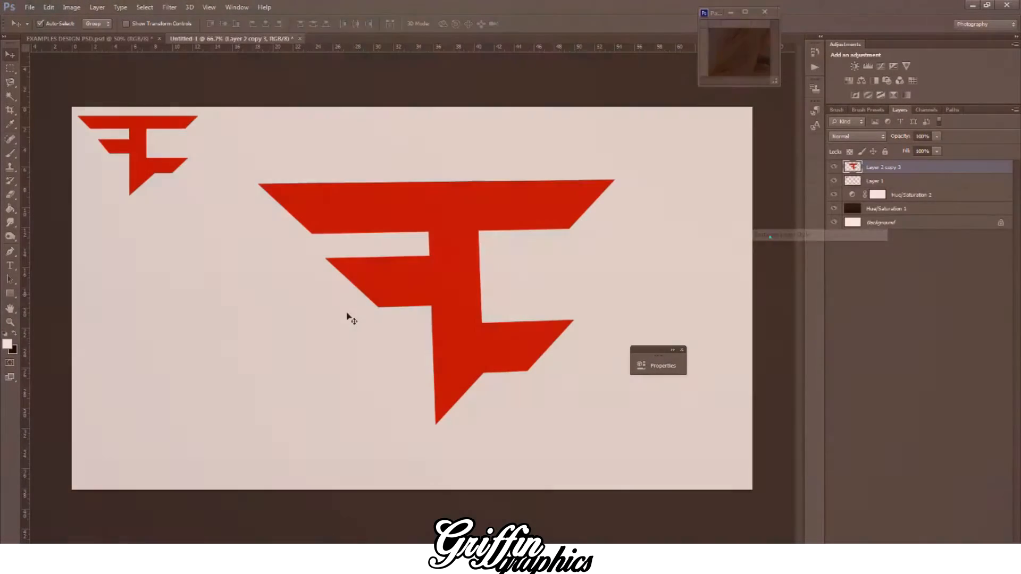
# Step: Choose the Pen tool and swap the colours so that black is the foreground colour
pyautogui.click(11, 252)
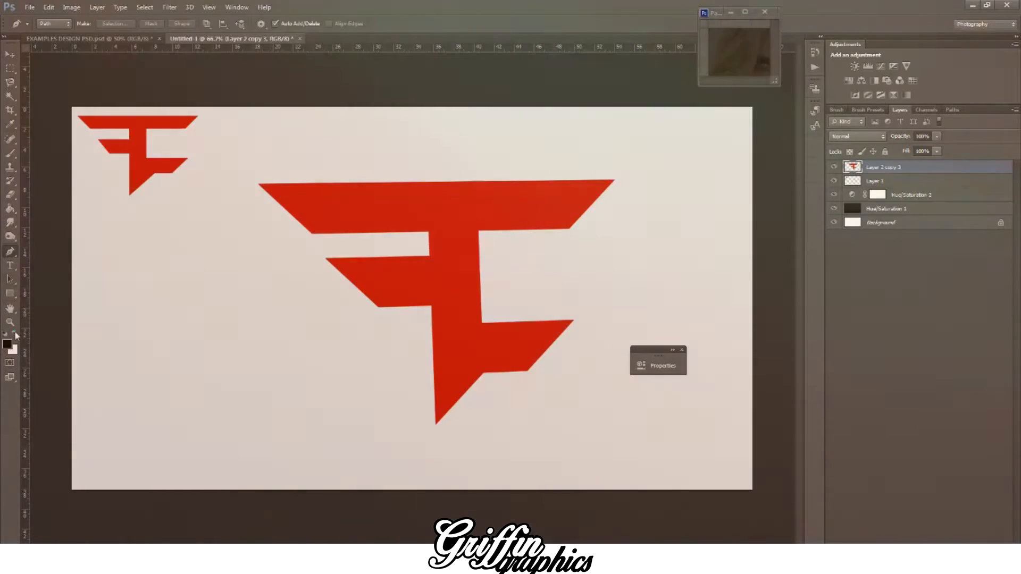
pyautogui.click(15, 332)
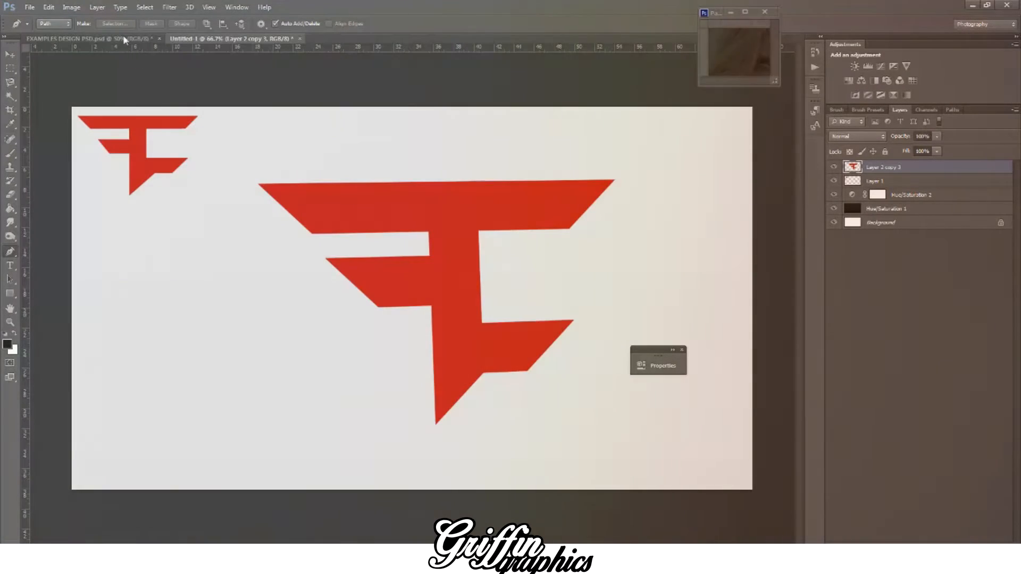
# Step: Switch to the EXAMPLES DESIGN PSD document and examine the dark 3D edges of the pop-out Anubis logo up close
pyautogui.click(117, 38)
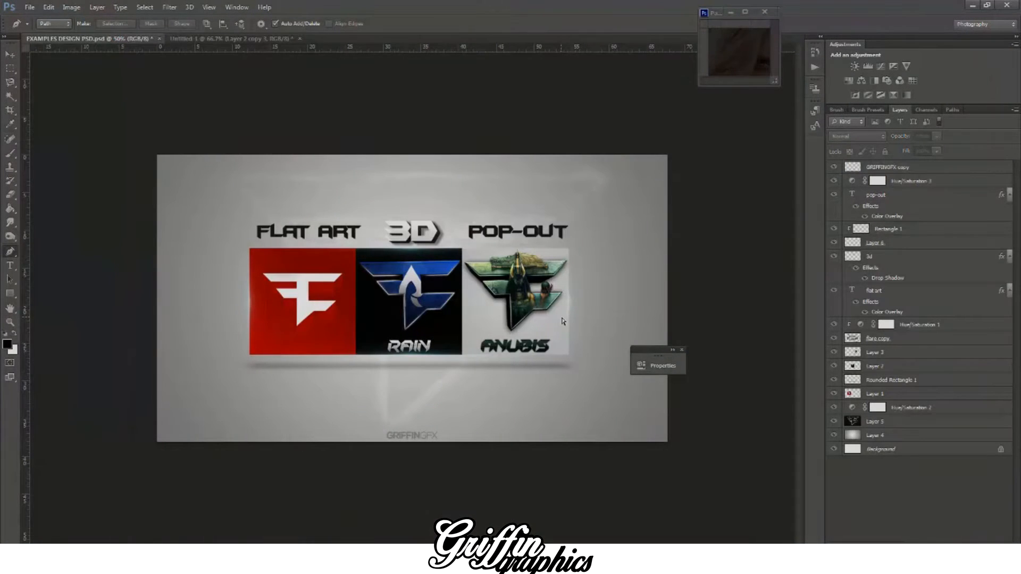
pyautogui.hotkey('ctrl', '1')
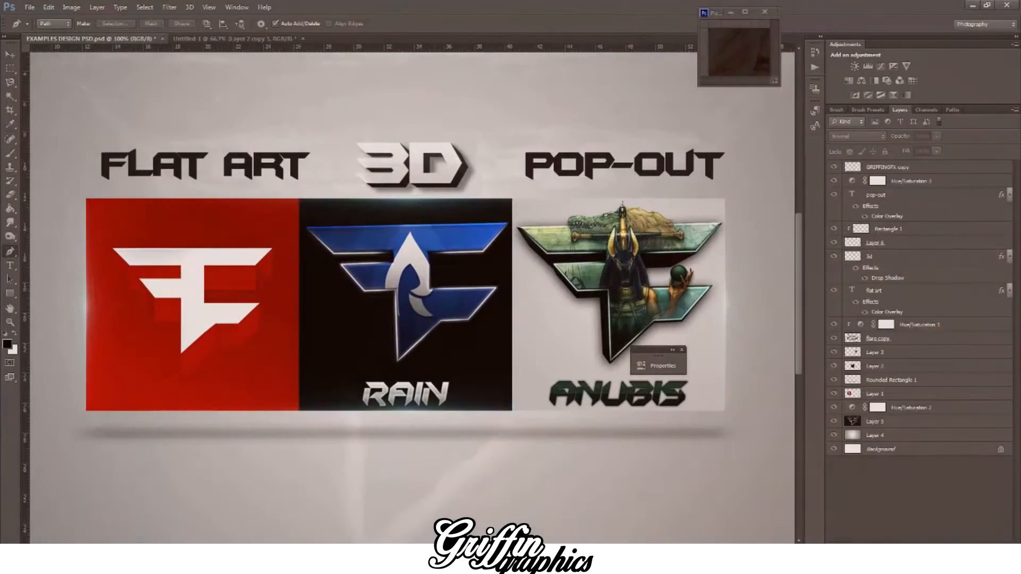
pyautogui.hscroll(5, 412, 298)
pyautogui.hotkey('ctrl', '+')
pyautogui.hotkey('ctrl', '+')
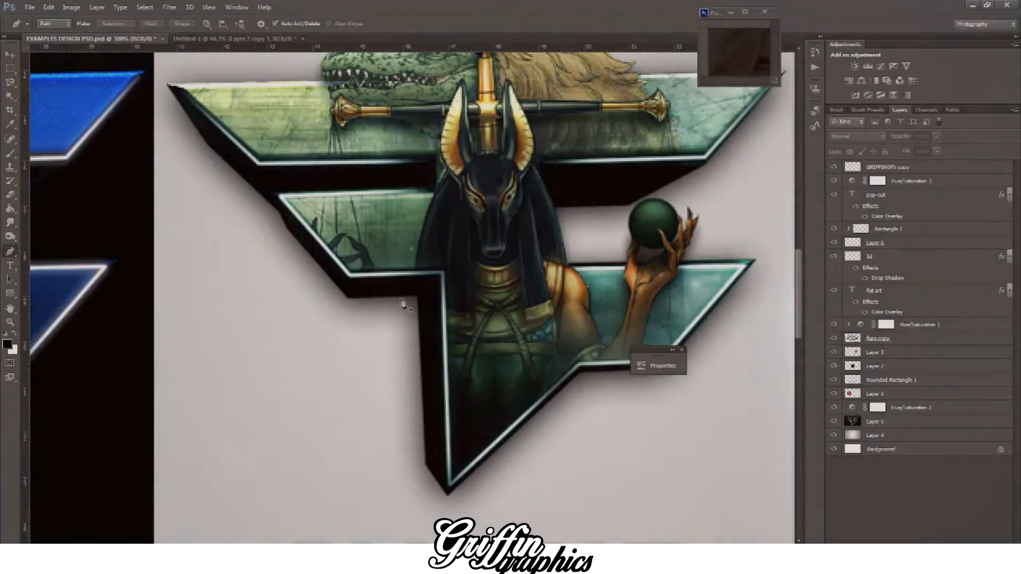
pyautogui.scroll(2, 462, 345)
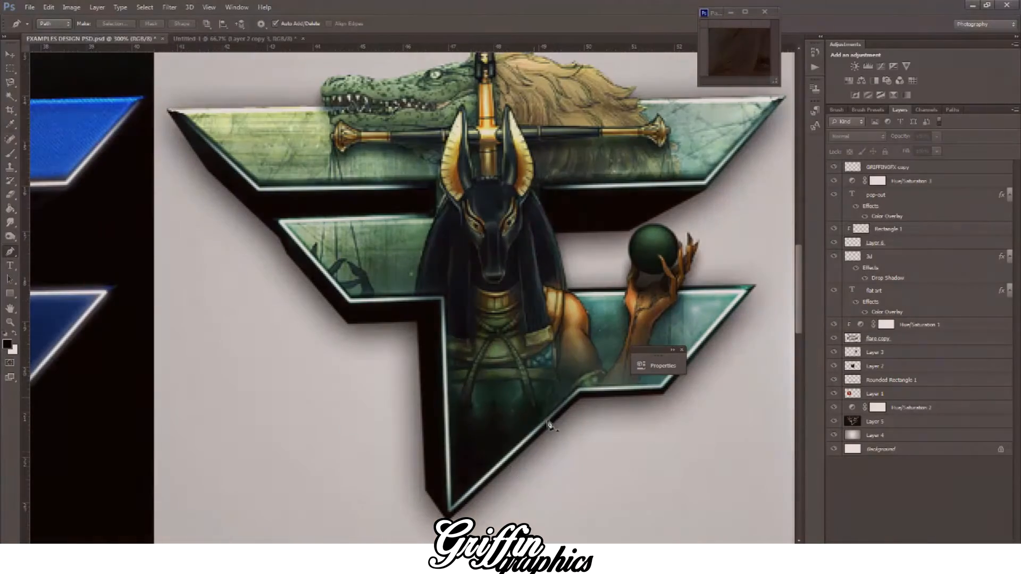
pyautogui.scroll(3, 733, 266)
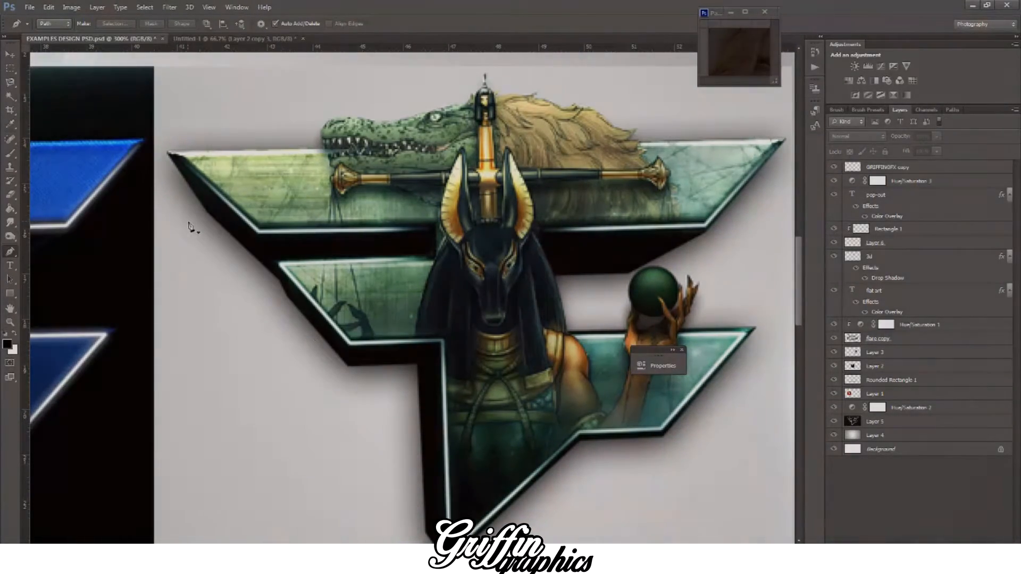
# Step: Try marking the slanted sides and bar corner of the pop-out logo with Pen path points, and undo them
pyautogui.click(174, 215)
pyautogui.click(343, 414)
pyautogui.scroll(1, 702, 311)
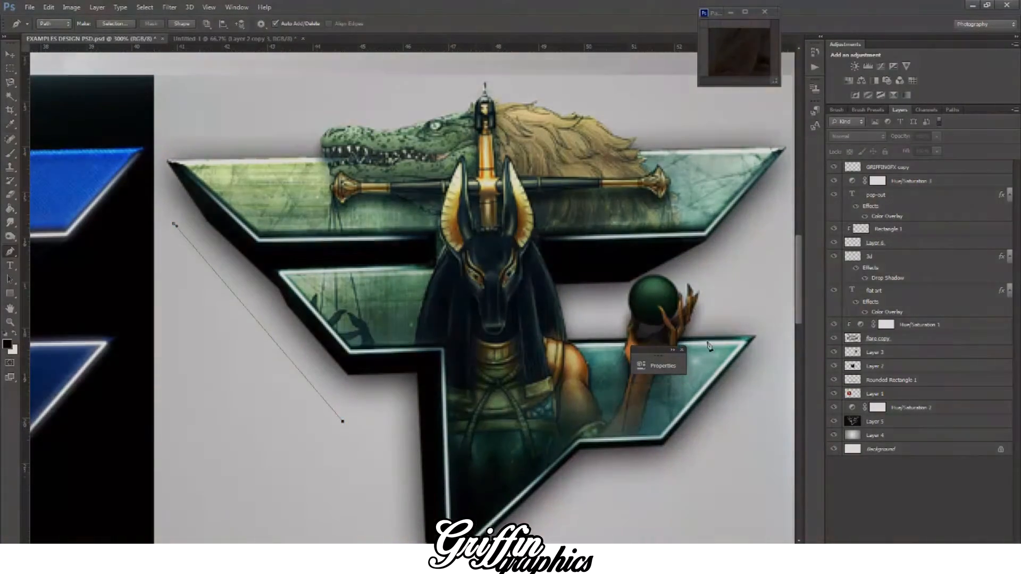
pyautogui.click(773, 216)
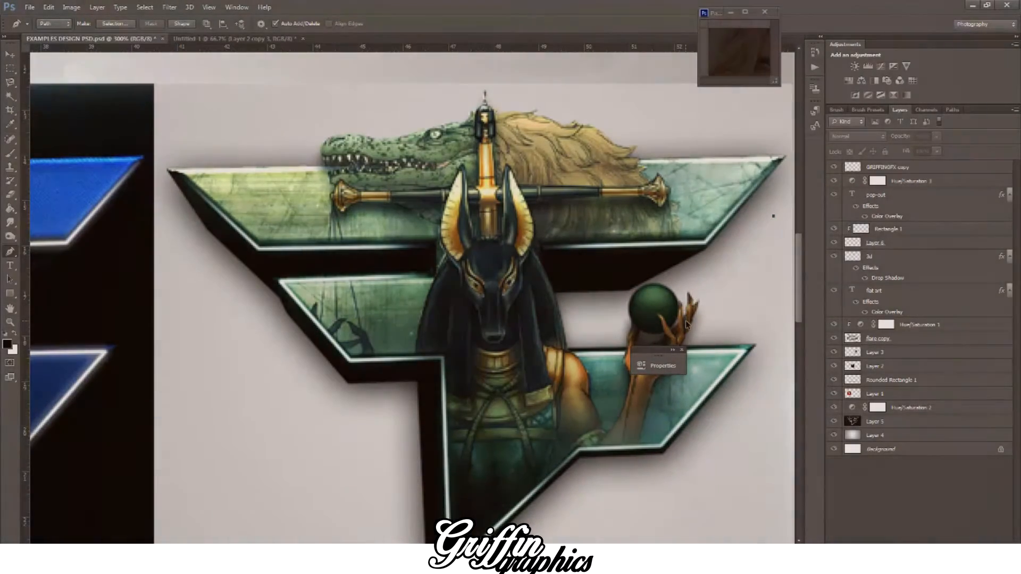
pyautogui.hotkey('ctrl', 'z')
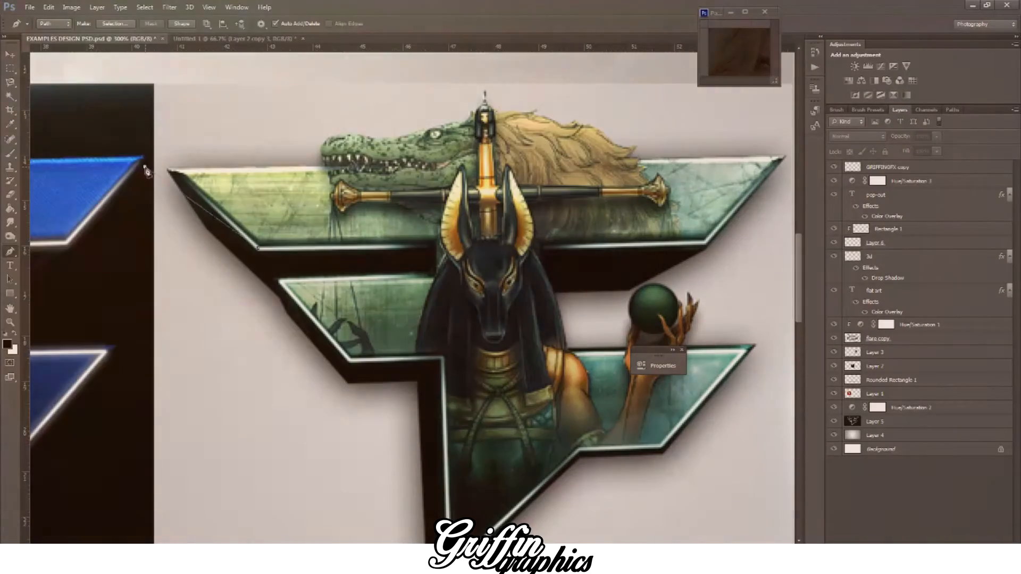
pyautogui.moveTo(145, 167); pyautogui.dragTo(97, 174)
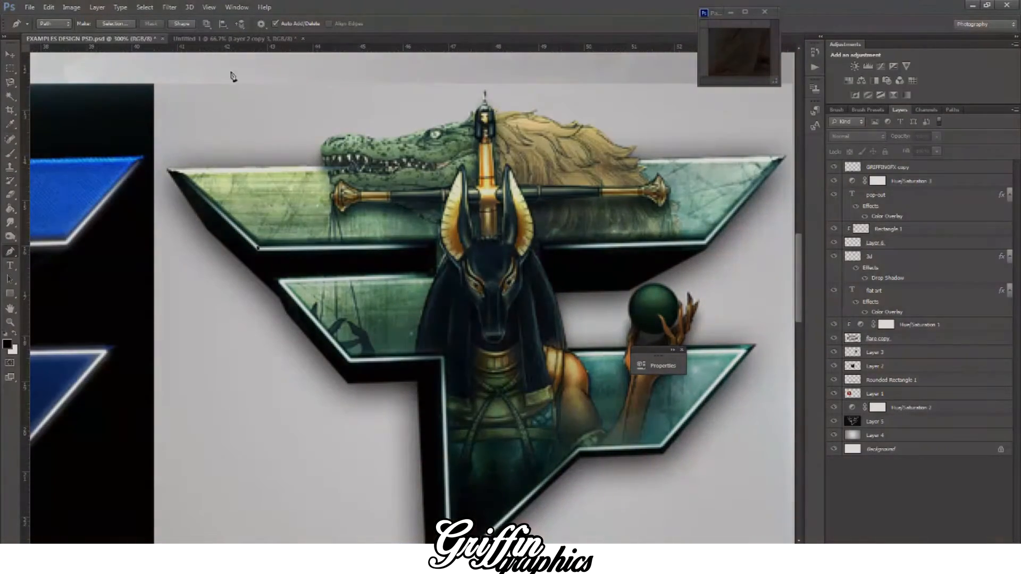
# Step: In the Untitled-1 document, trim the middle bar's left end along a Pen path line continuing the upper bar's slanted edge
pyautogui.click(235, 40)
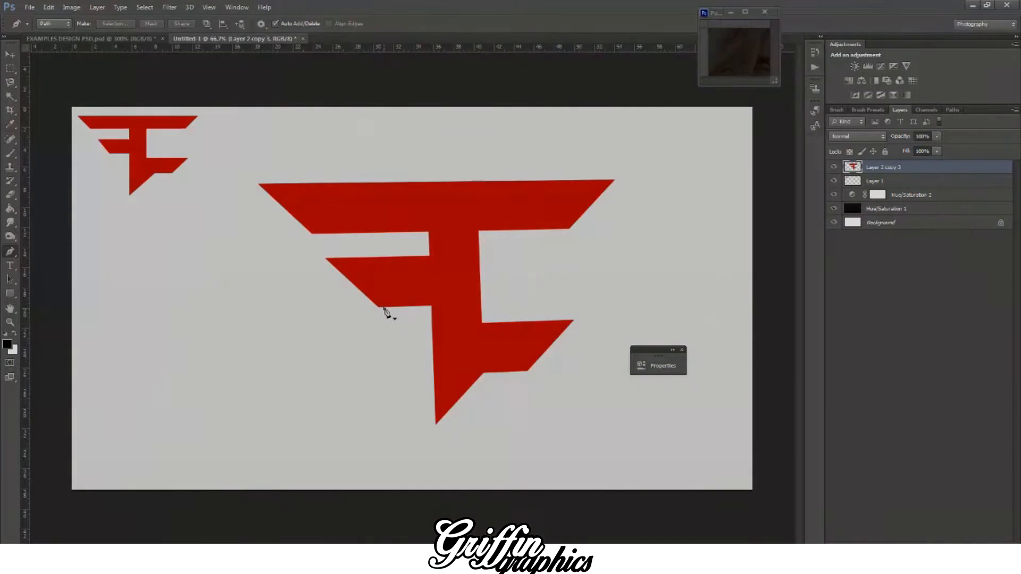
pyautogui.click(383, 308)
pyautogui.hotkey('ctrl', 'alt', 'z')
pyautogui.hotkey('ctrl', 'alt', 'z')
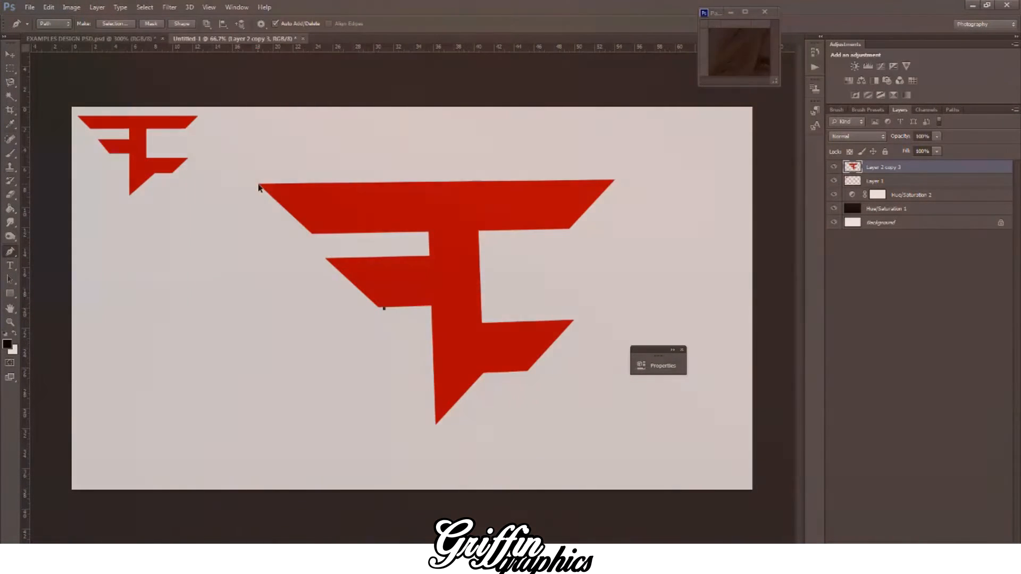
pyautogui.click(258, 183)
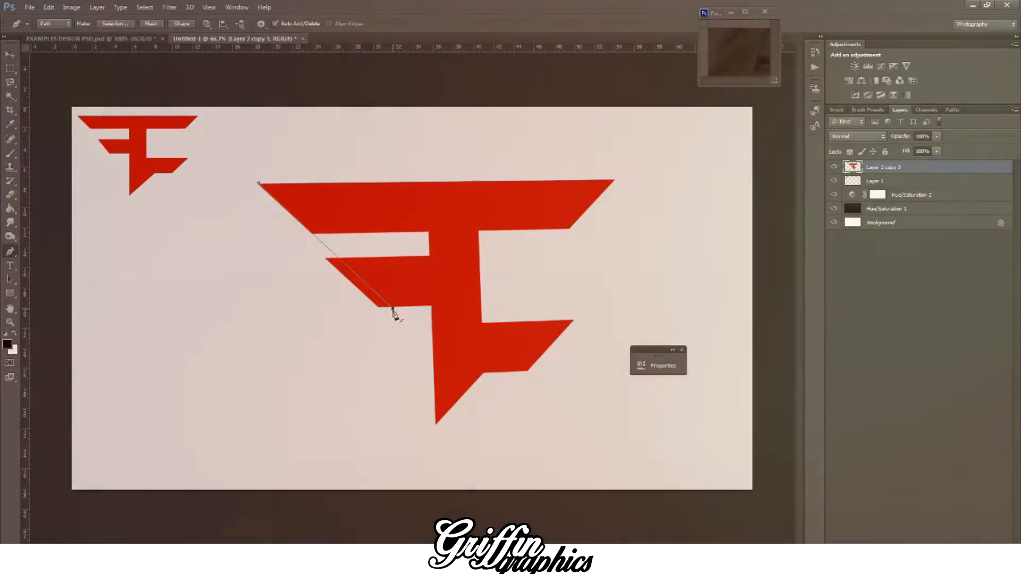
pyautogui.moveTo(375, 320); pyautogui.dragTo(363, 324)
pyautogui.moveTo(297, 310); pyautogui.dragTo(262, 289)
pyautogui.moveTo(237, 264); pyautogui.dragTo(229, 234)
pyautogui.moveTo(260, 186); pyautogui.dragTo(285, 183)
pyautogui.rightClick(294, 178)
pyautogui.click(346, 231)
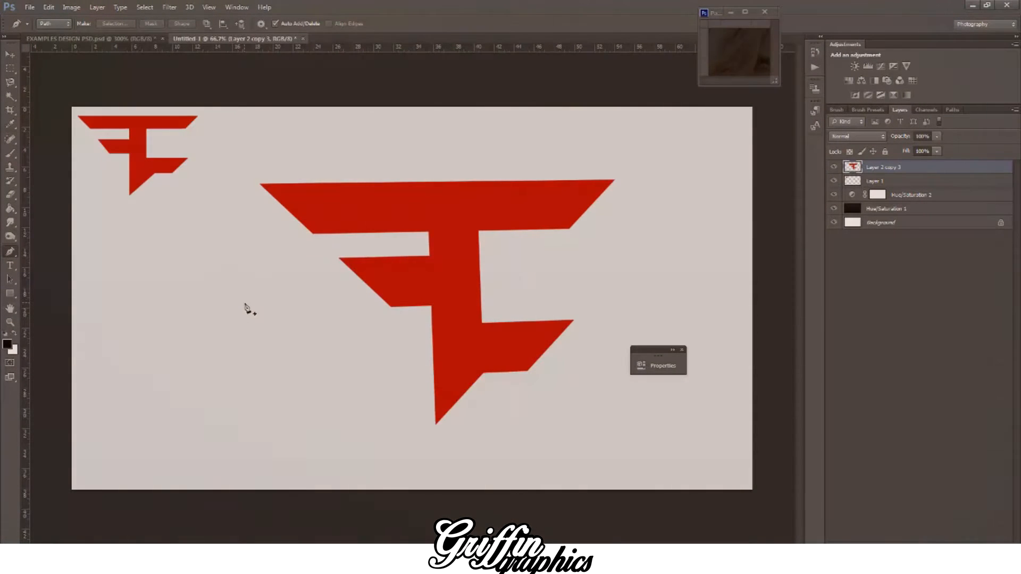
# Step: Choose the Pen tool and sample the logo's red as the foreground colour
pyautogui.click(9, 54)
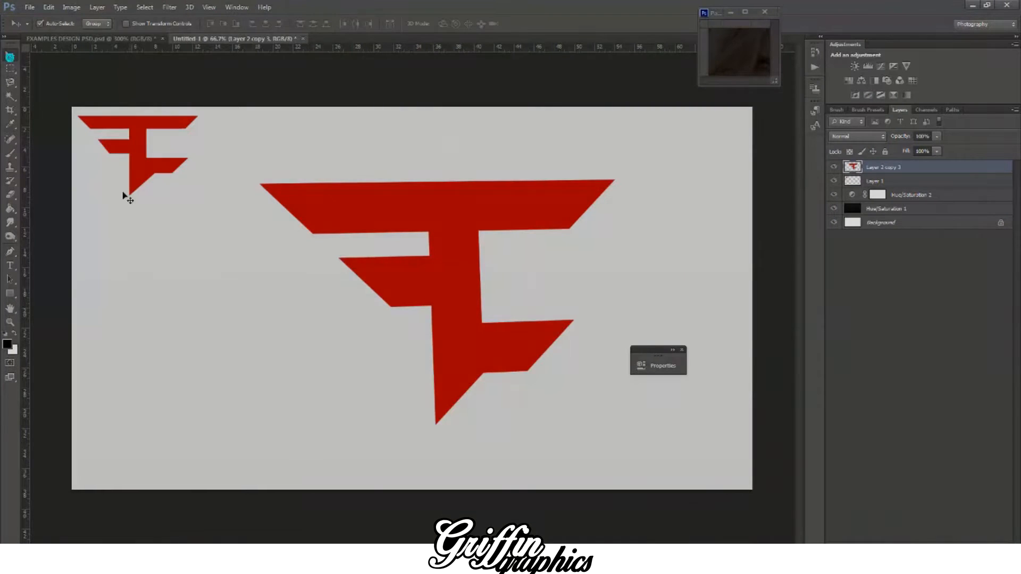
pyautogui.moveTo(28, 236); pyautogui.dragTo(24, 189)
pyautogui.click(10, 251)
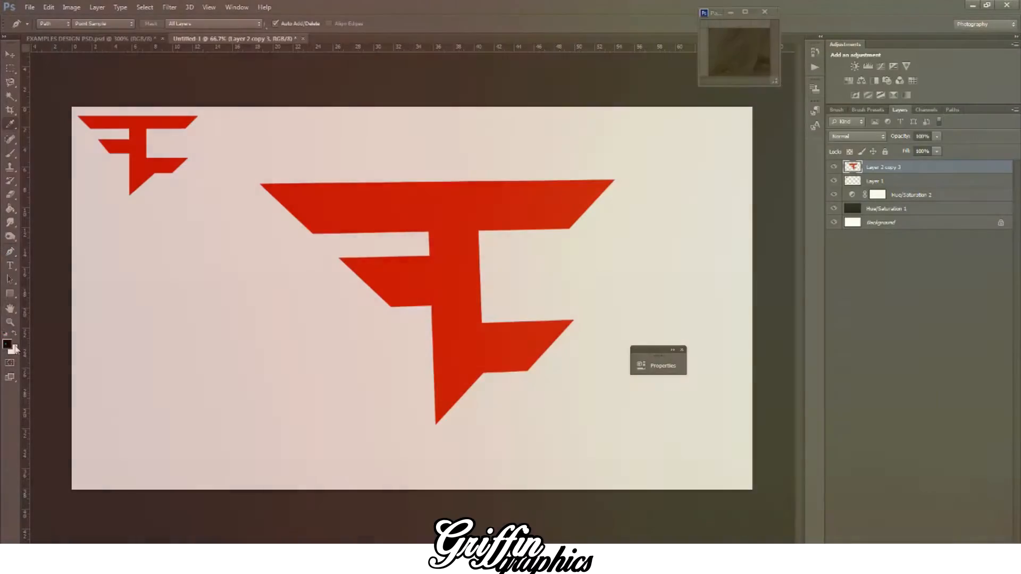
pyautogui.click(8, 344)
pyautogui.click(464, 344)
pyautogui.press('Return')
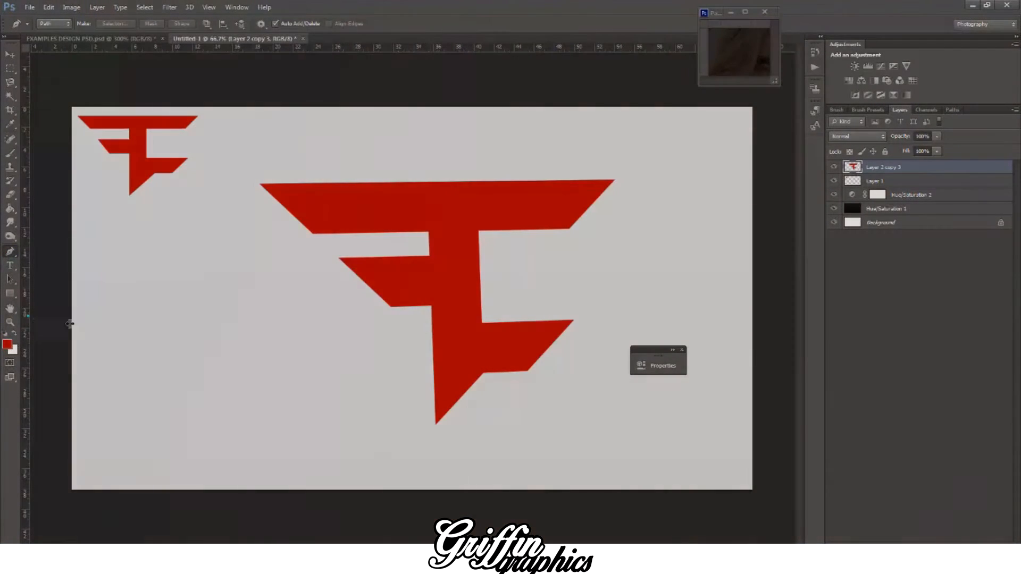
# Step: Outline a longer stem tip with a Pen path along the stem's left edge and lower diagonal, and make it a selection
pyautogui.moveTo(70, 324); pyautogui.dragTo(433, 320)
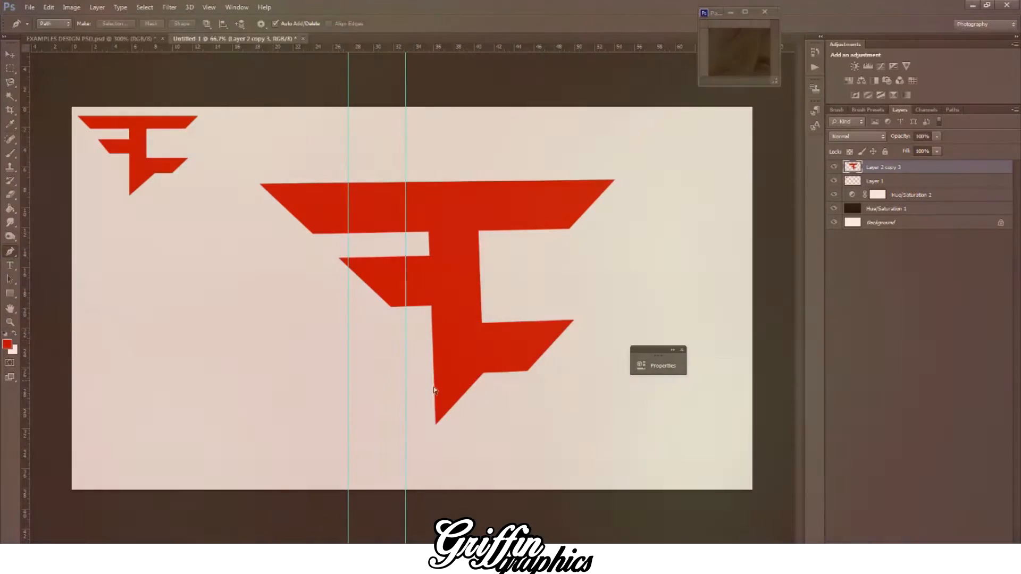
pyautogui.hotkey('ctrl', 'alt', 'z')
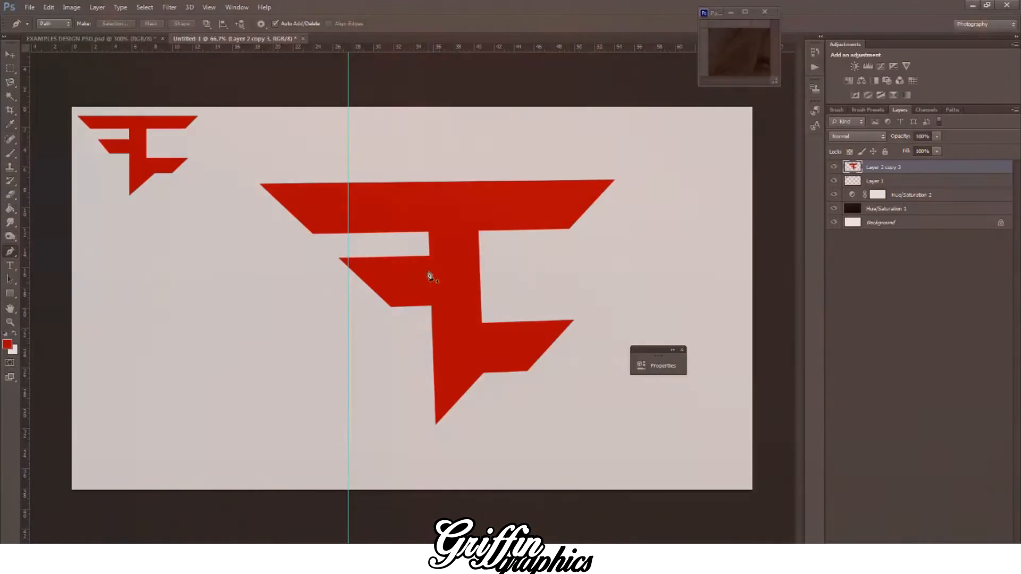
pyautogui.click(429, 232)
pyautogui.click(435, 452)
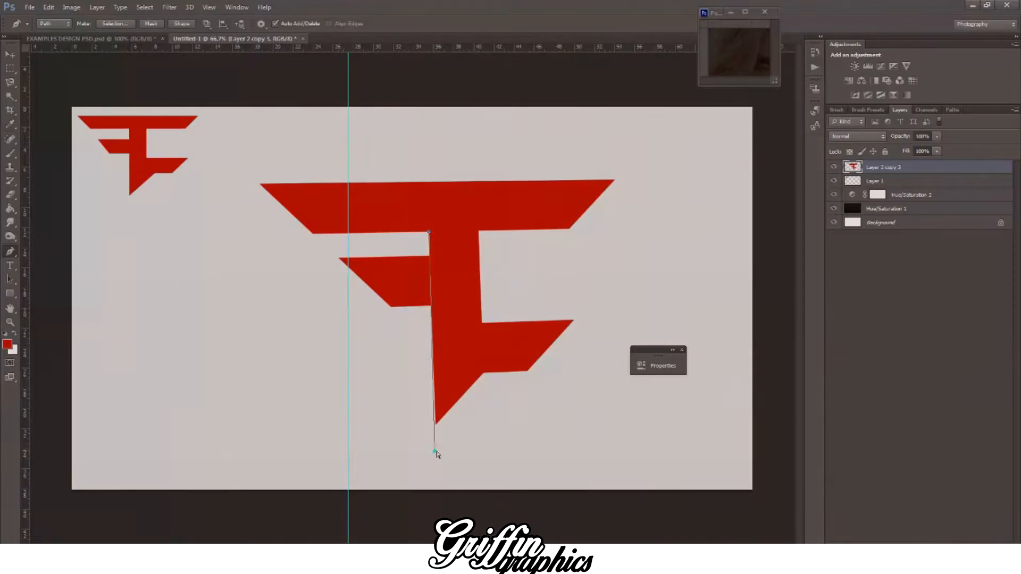
pyautogui.click(434, 452)
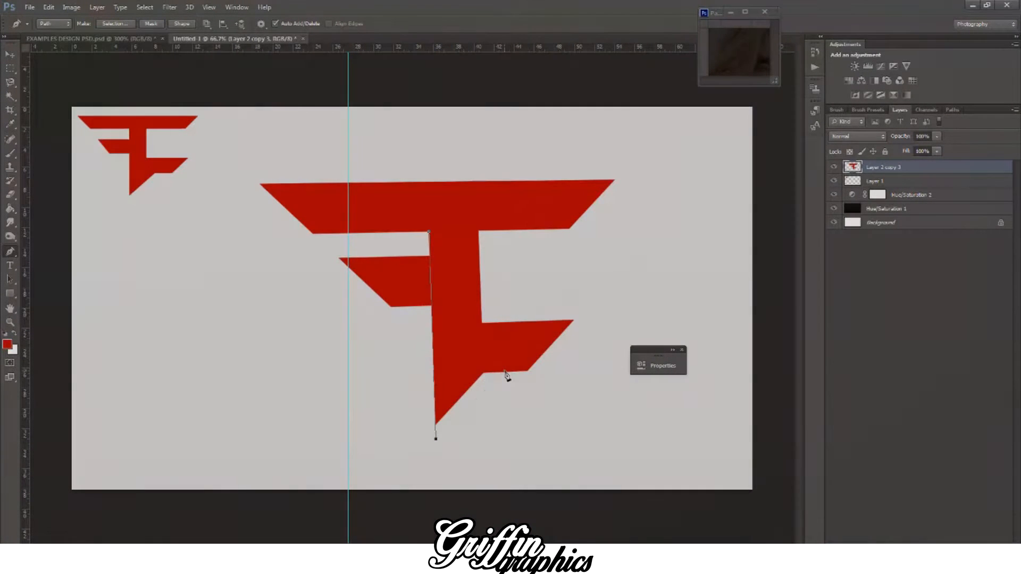
pyautogui.click(501, 370)
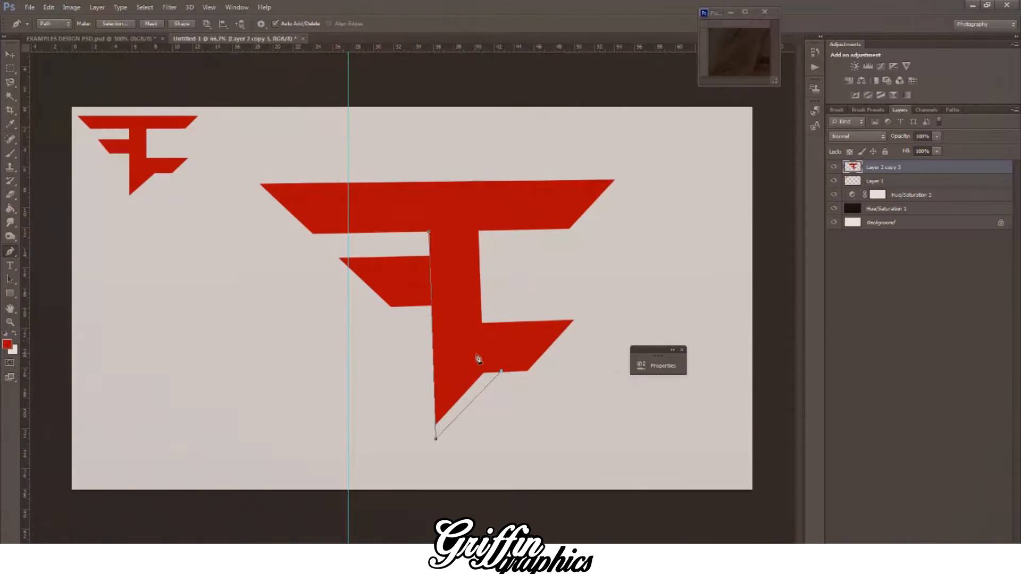
pyautogui.rightClick(442, 209)
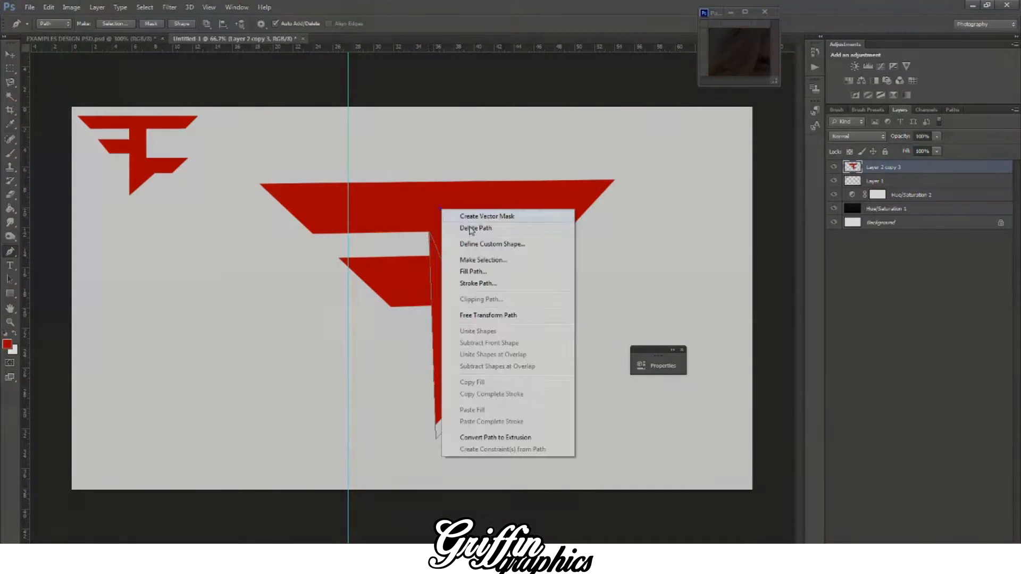
pyautogui.click(467, 260)
pyautogui.press('Return')
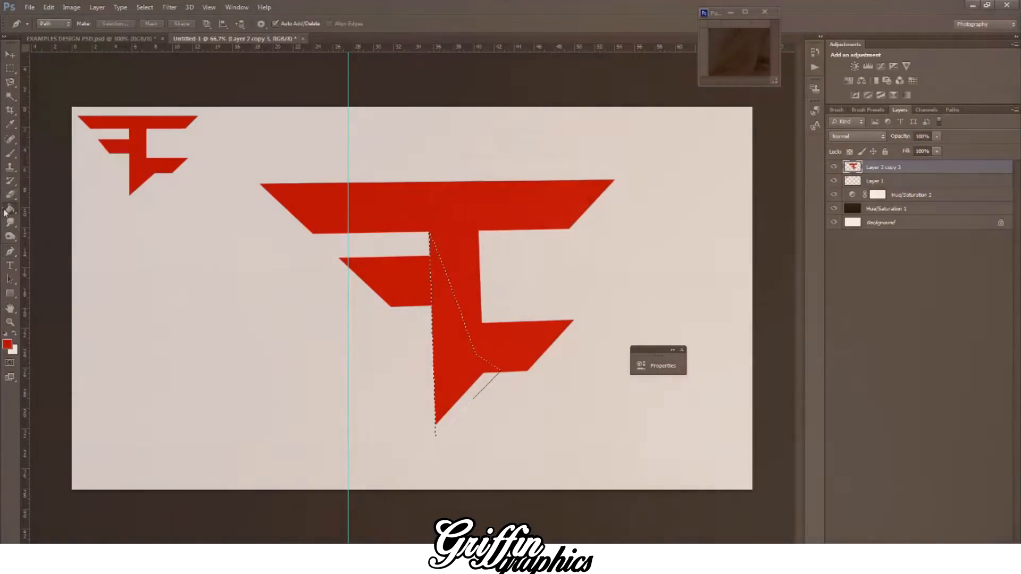
# Step: Fill the stem tip selection with red on a new layer, deselect, and merge it with the logo layer
pyautogui.click(10, 209)
pyautogui.hotkey('ctrl', 'shift', 'alt', 'n')
pyautogui.click(467, 382)
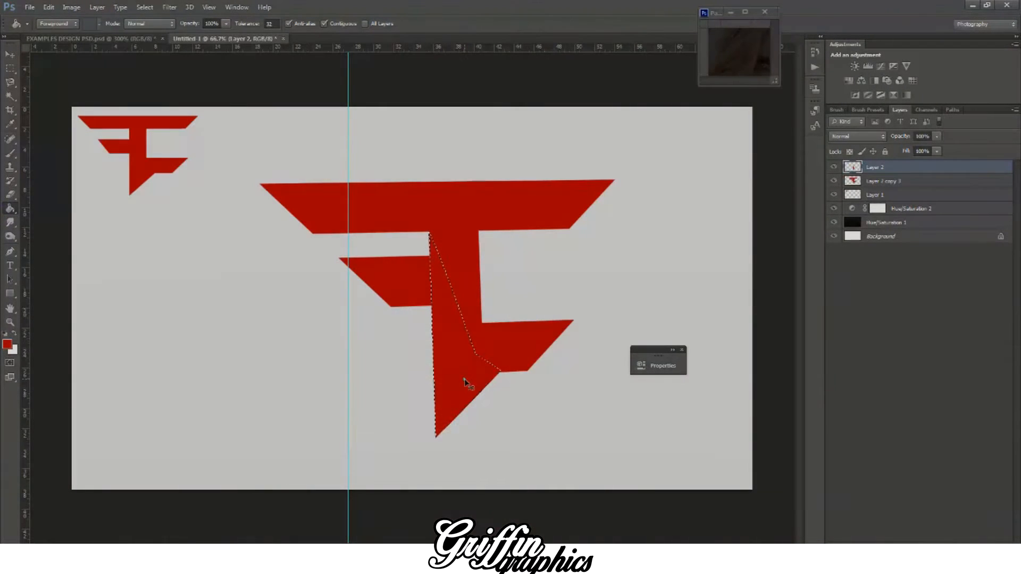
pyautogui.hotkey('ctrl', 'd')
pyautogui.rightClick(885, 184)
pyautogui.click(761, 383)
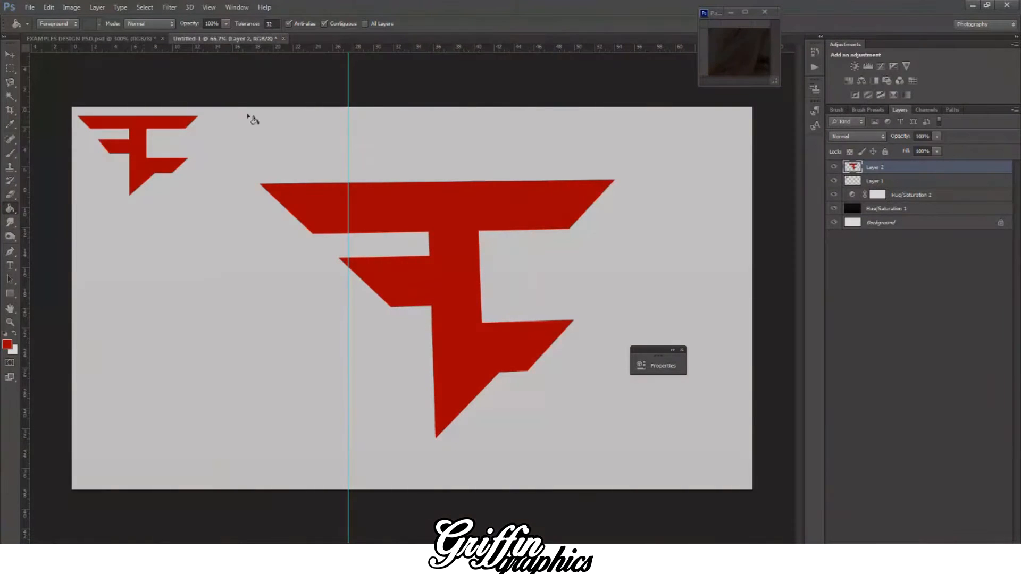
# Step: Hide the guides, reset the colours to the defaults, and add a new layer directly below the logo layer
pyautogui.hotkey('ctrl', ';')
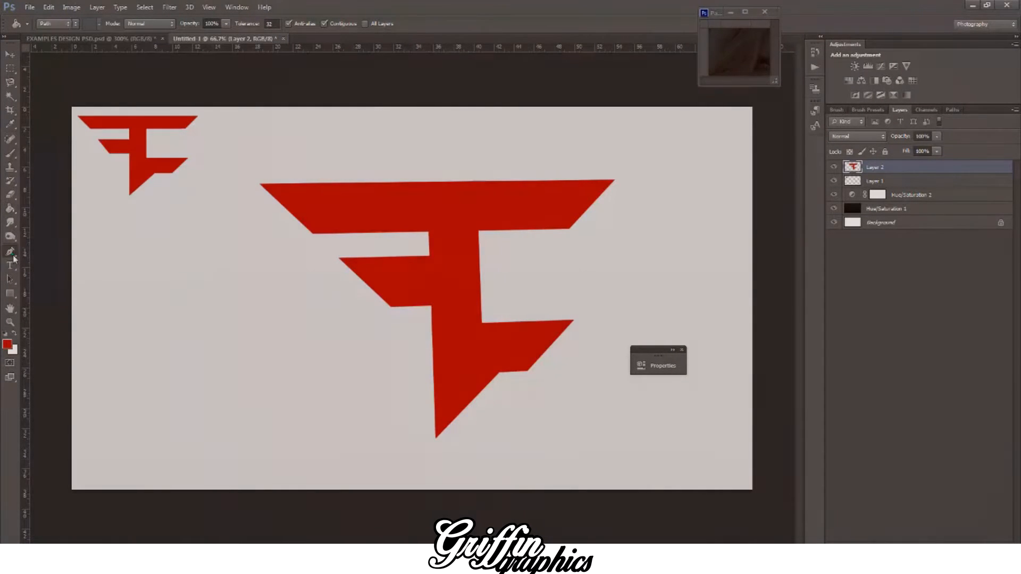
pyautogui.click(10, 253)
pyautogui.click(5, 333)
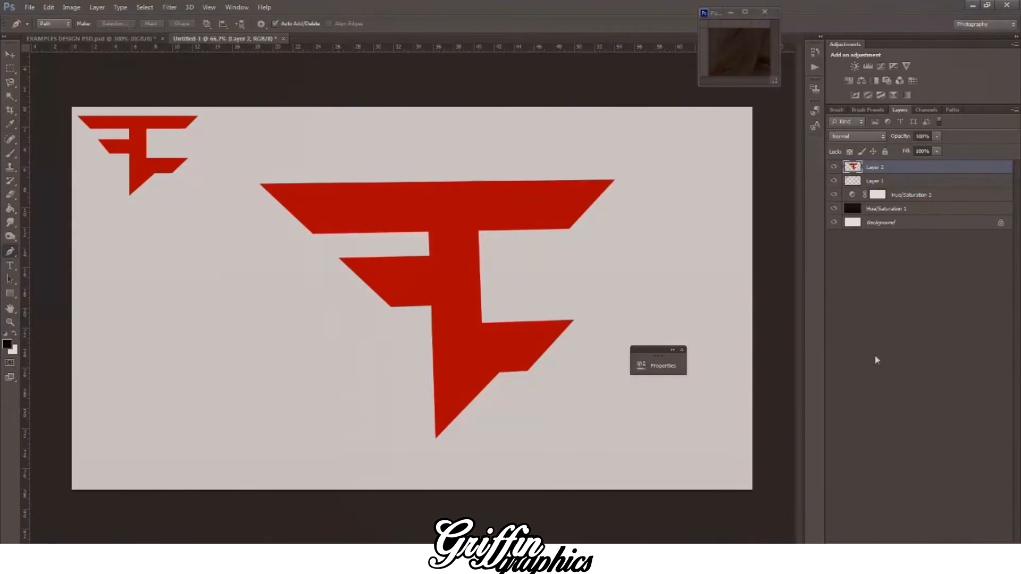
pyautogui.hotkey('ctrl', 'shift', 'alt', 'n')
pyautogui.moveTo(883, 187); pyautogui.dragTo(882, 187)
# Step: Set the foreground colour to the near-black 0b0b0b and return to the Pen tool
pyautogui.click(5, 348)
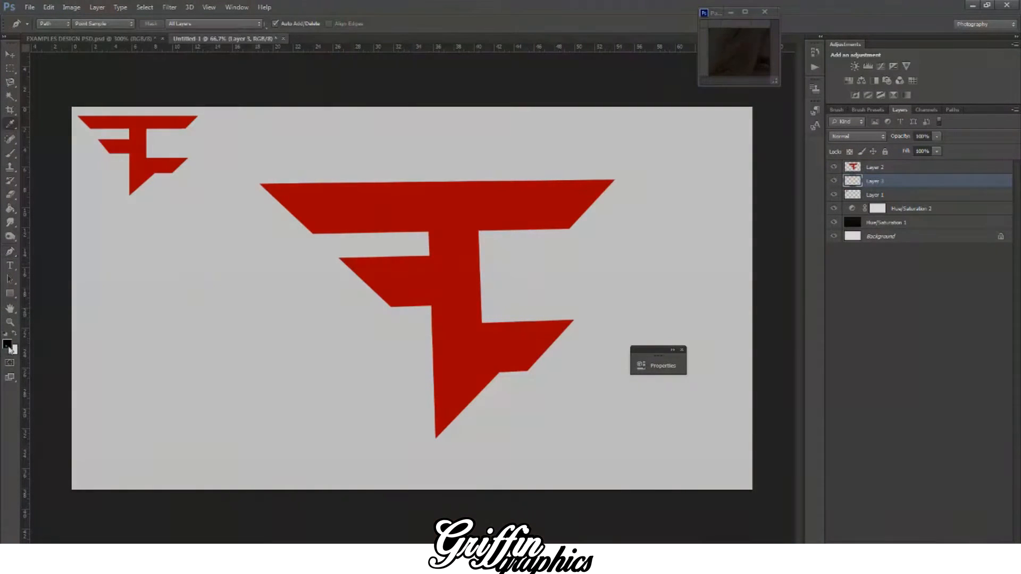
pyautogui.moveTo(658, 487); pyautogui.dragTo(649, 490)
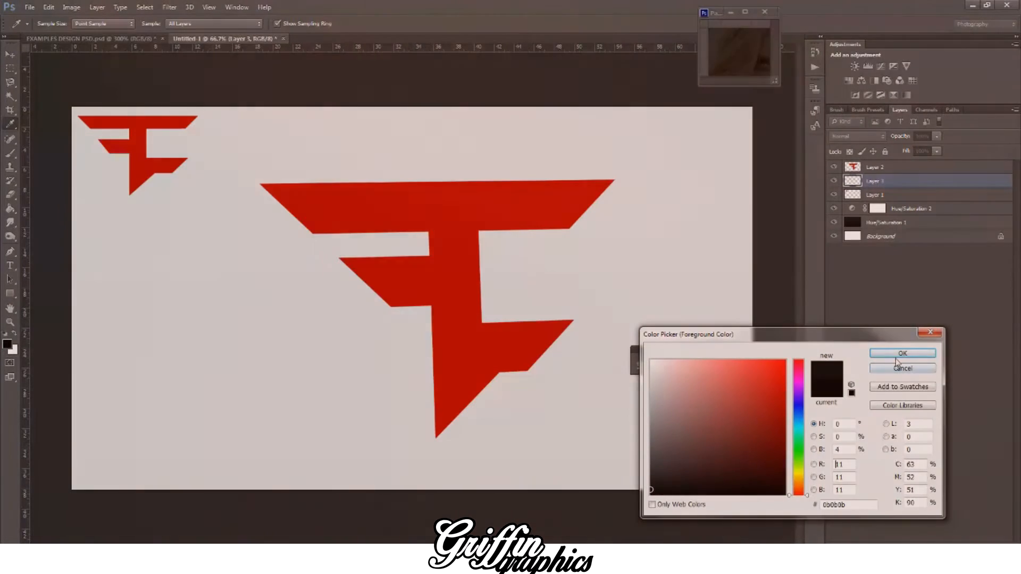
pyautogui.press('Return')
pyautogui.press('p')
pyautogui.scroll(1, 398, 294)
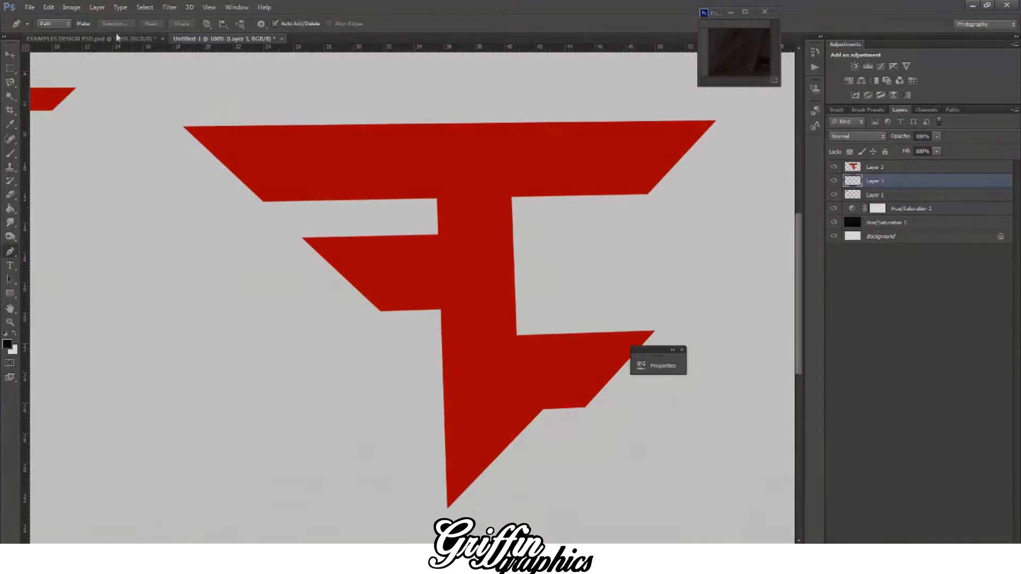
# Step: Check the upper bar's left tip on the pop-out logo in EXAMPLES DESIGN PSD and return to the Untitled-1 document
pyautogui.click(117, 37)
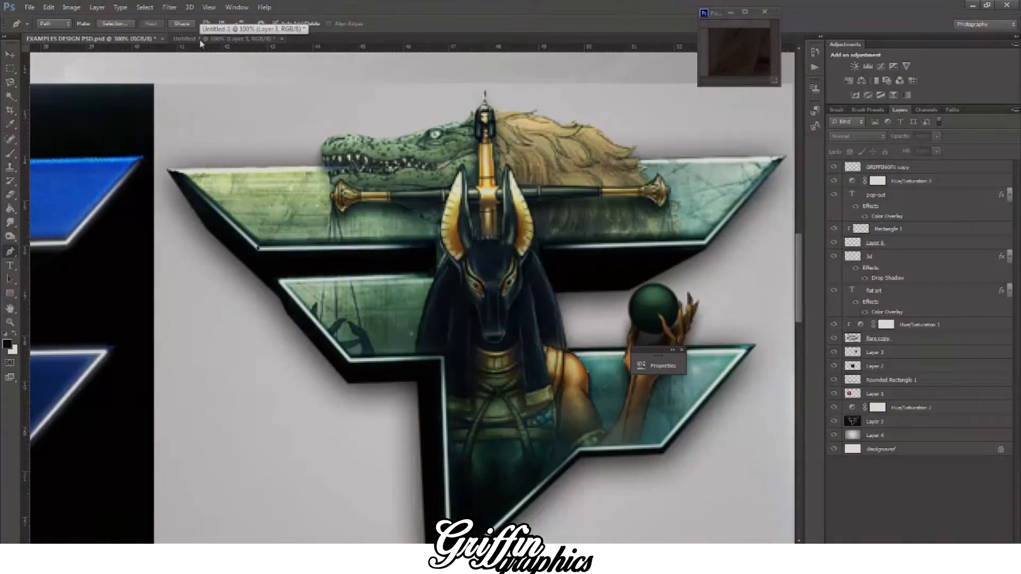
pyautogui.click(201, 42)
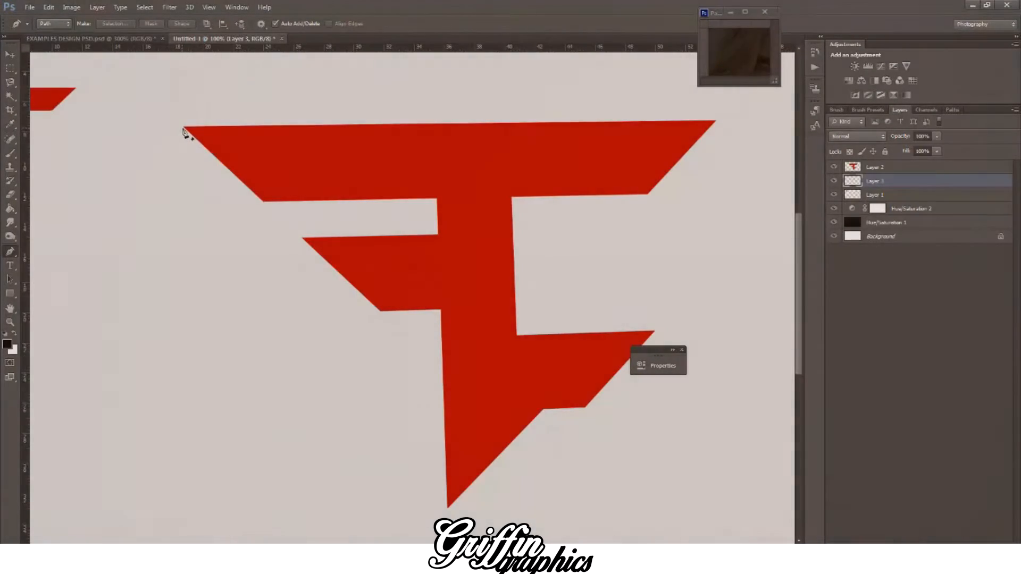
pyautogui.click(183, 127)
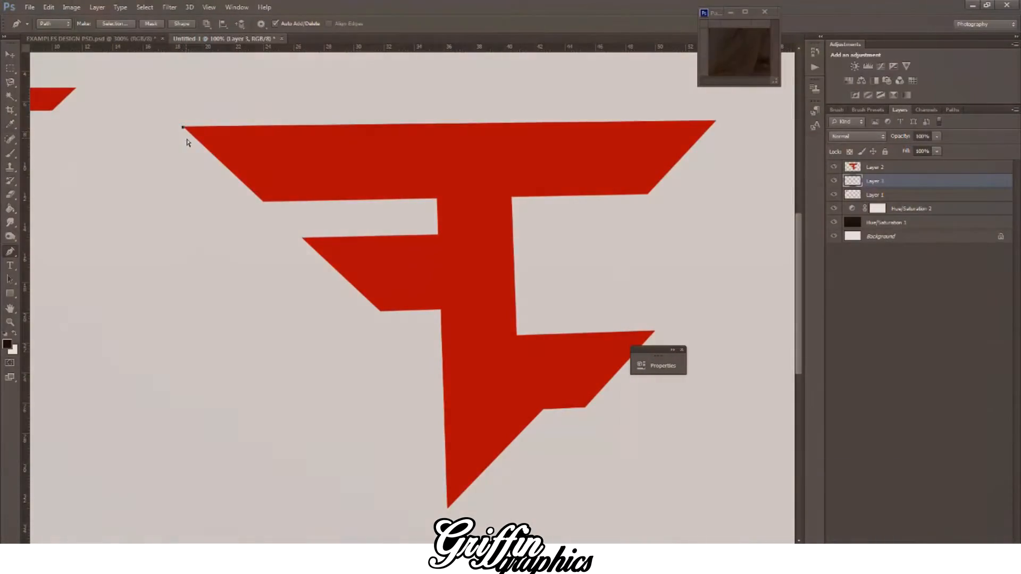
pyautogui.hotkey('ctrl', 'z')
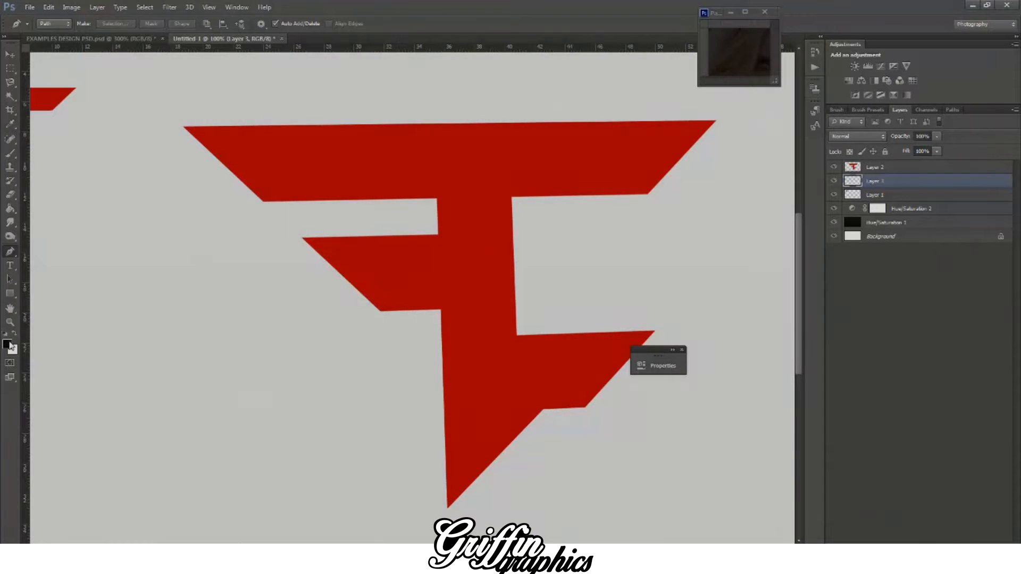
# Step: Make the logo's red the foreground colour again and add a new layer above the logo layer
pyautogui.click(8, 344)
pyautogui.click(737, 360)
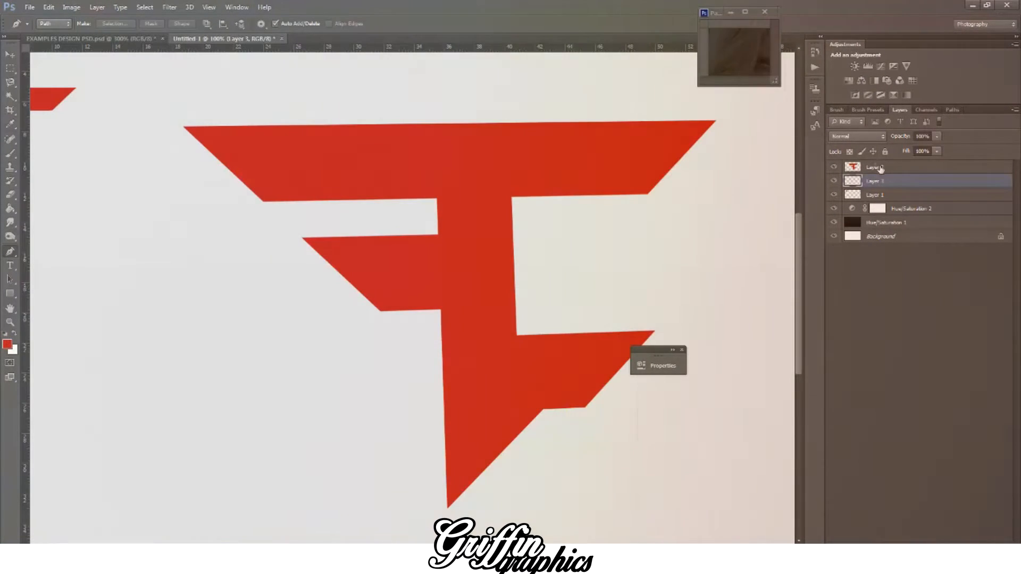
pyautogui.doubleClick(880, 168)
pyautogui.click(962, 549)
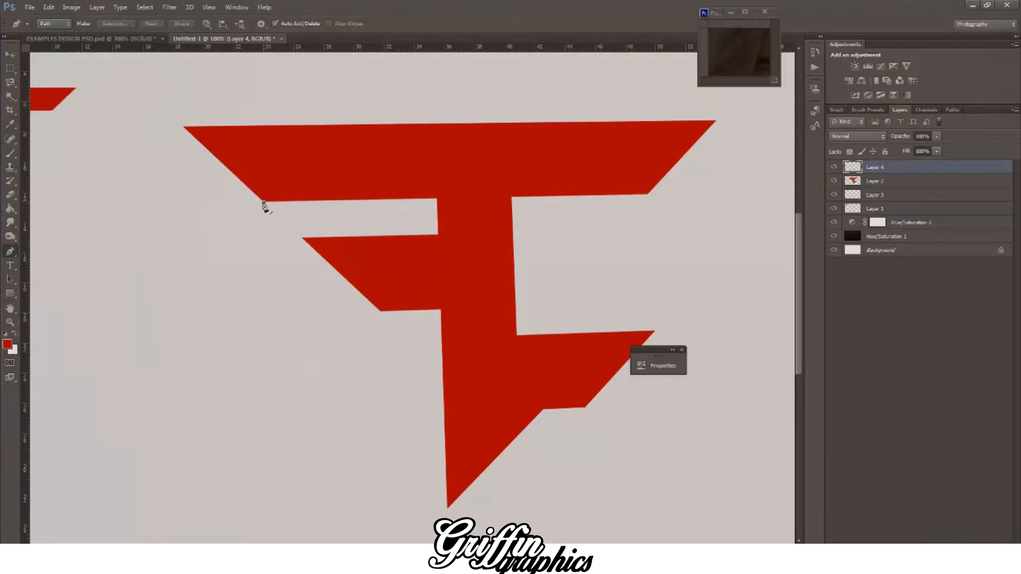
# Step: Extend the upper bar's left tip with a slightly curved Pen path shape filled in red on the new layer
pyautogui.click(264, 202)
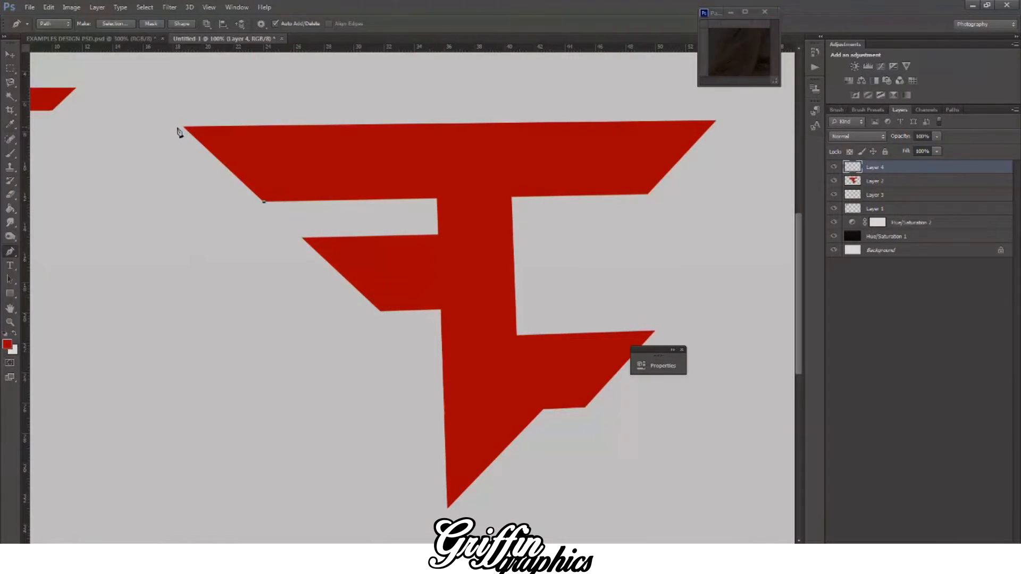
pyautogui.moveTo(173, 129); pyautogui.dragTo(159, 130)
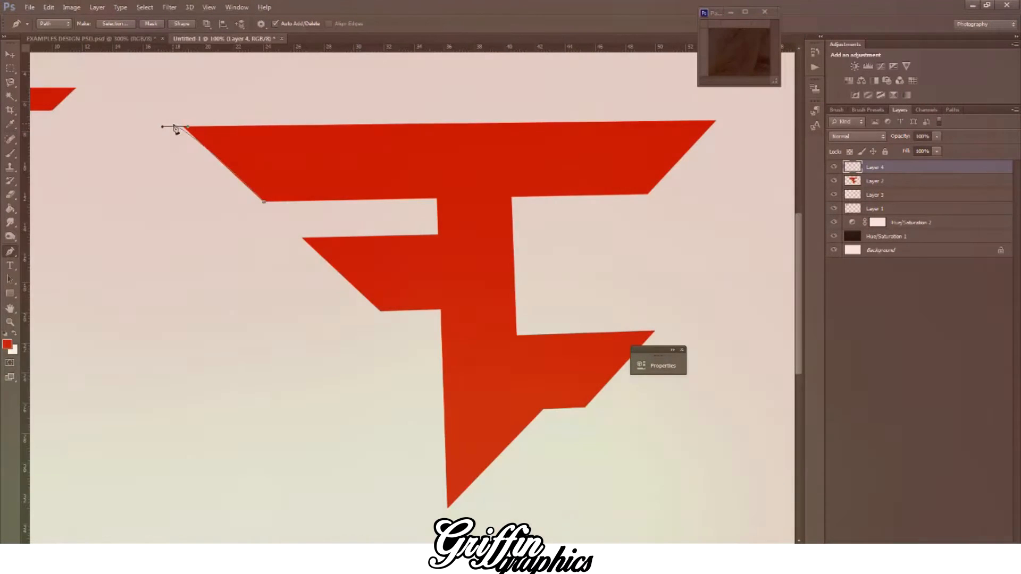
pyautogui.keyDown('alt'); pyautogui.click(175, 127); pyautogui.keyUp('alt')
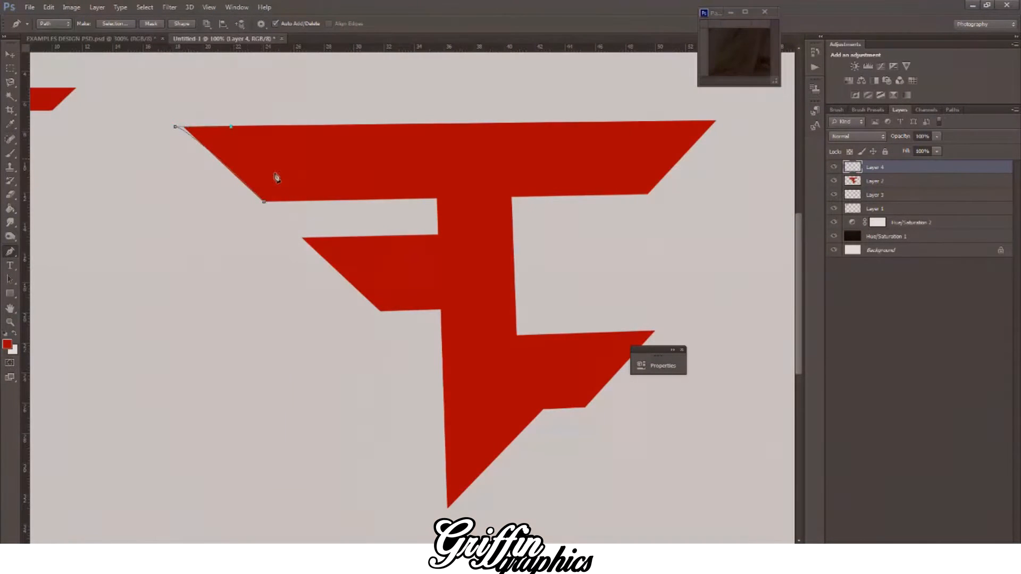
pyautogui.click(265, 204)
pyautogui.rightClick(298, 174)
pyautogui.click(339, 225)
pyautogui.press('Return')
pyautogui.press('g')
pyautogui.hotkey('ctrl', 'd')
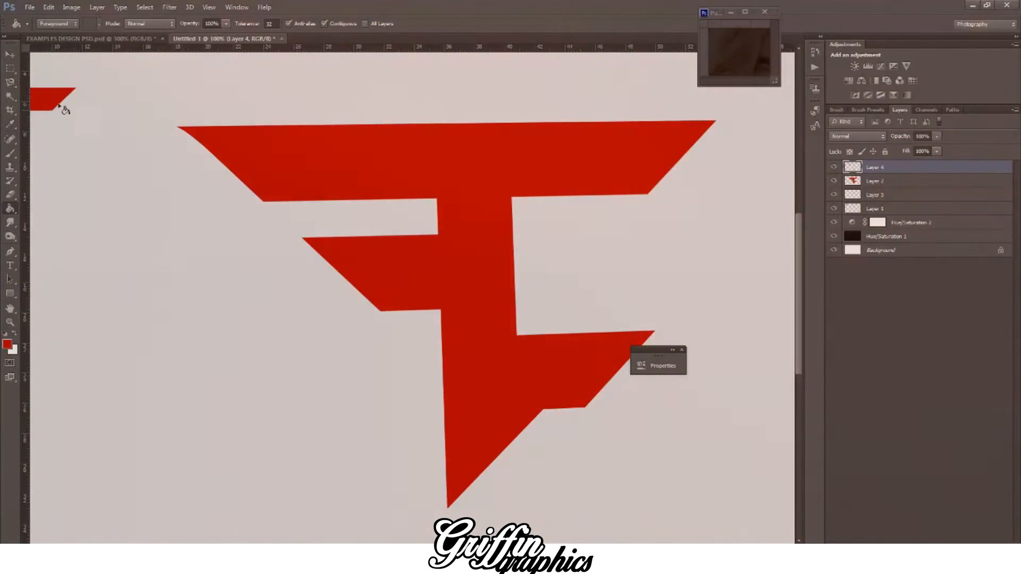
pyautogui.click(9, 195)
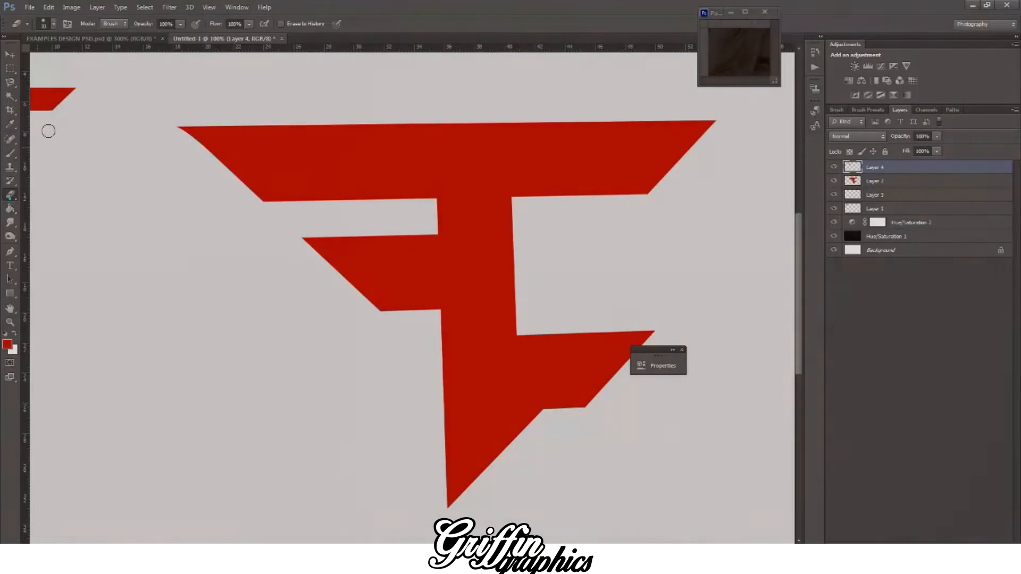
pyautogui.rightClick(103, 90)
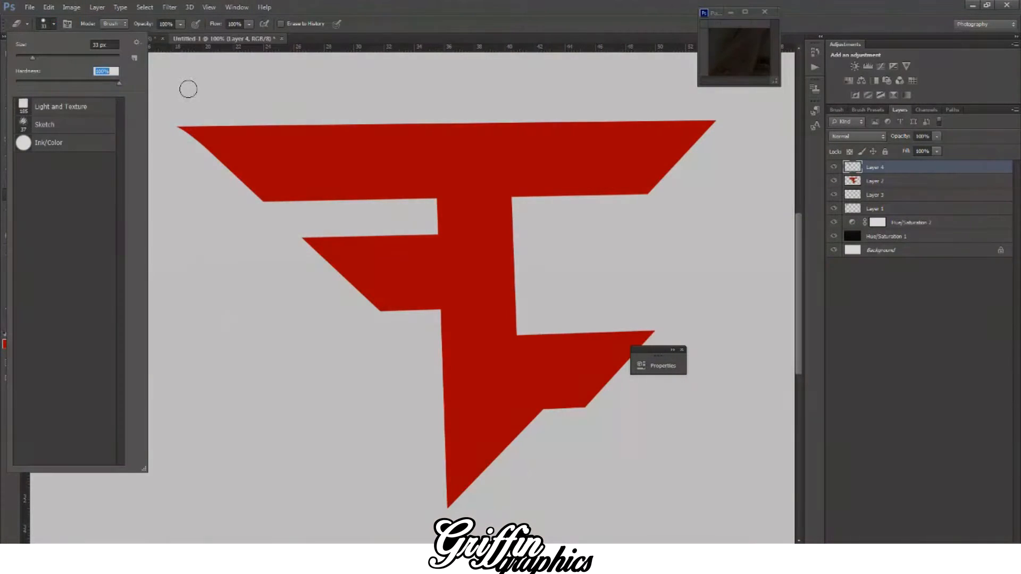
pyautogui.click(186, 93)
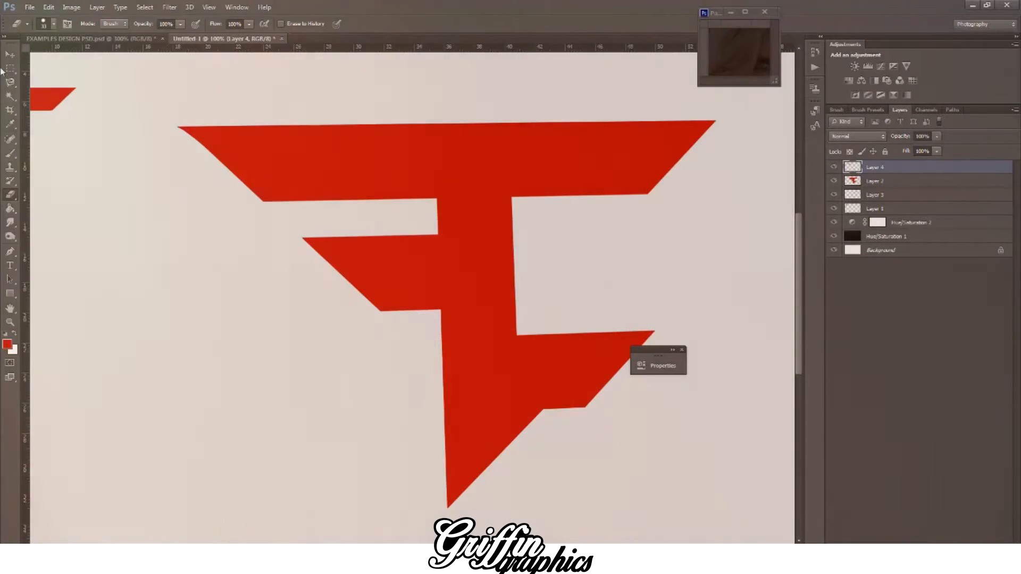
# Step: Duplicate the curved tip layer and place the copy on the middle bar's left tip
pyautogui.click(10, 53)
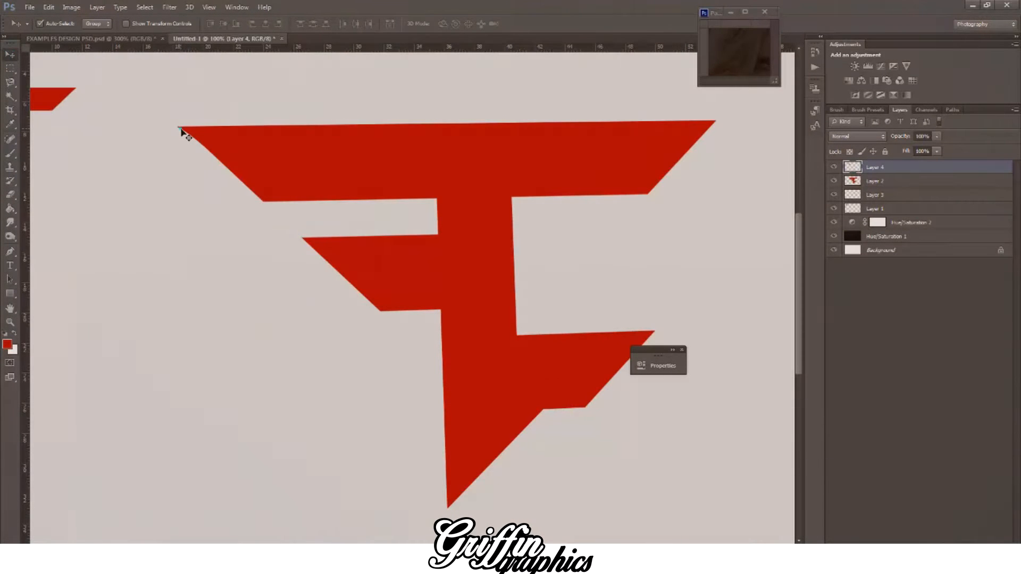
pyautogui.hotkey('ctrl', 'j')
pyautogui.moveTo(183, 139); pyautogui.dragTo(306, 245)
pyautogui.click(10, 197)
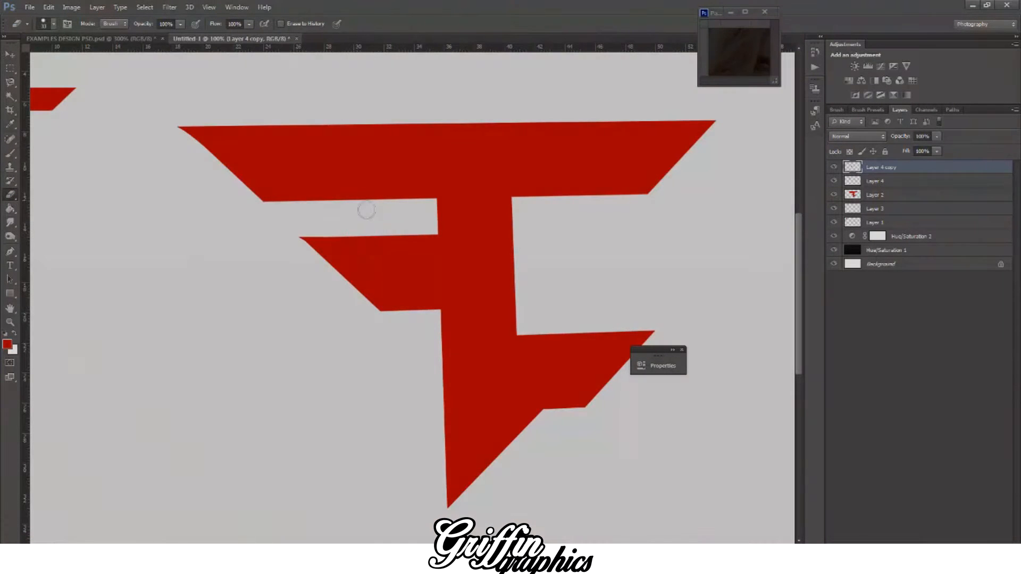
# Step: Choose the Pen tool with a near-black foreground colour and add a new layer directly above the main logo layer
pyautogui.click(10, 251)
pyautogui.click(8, 346)
pyautogui.moveTo(660, 493); pyautogui.dragTo(651, 490)
pyautogui.click(883, 354)
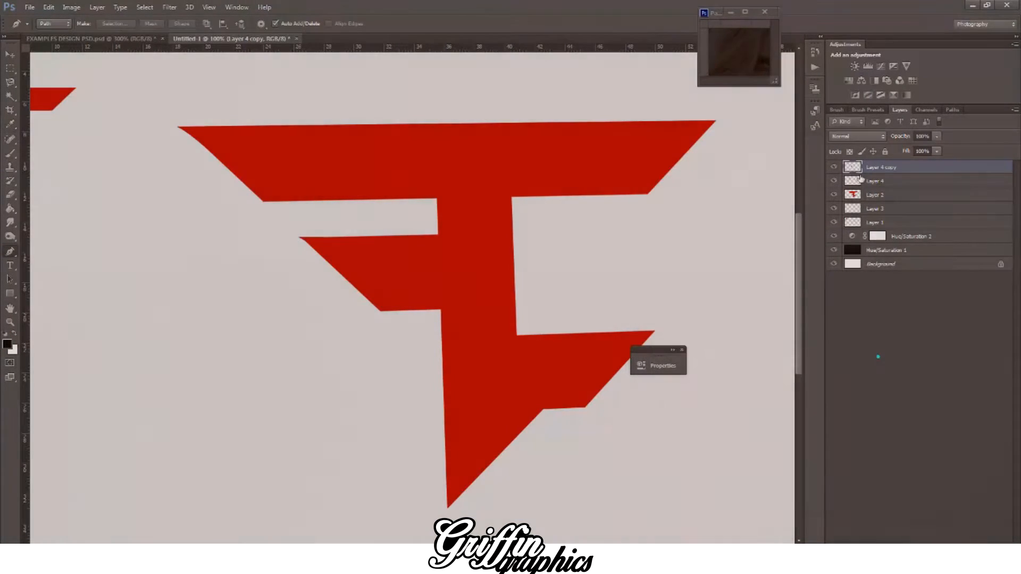
pyautogui.click(875, 181)
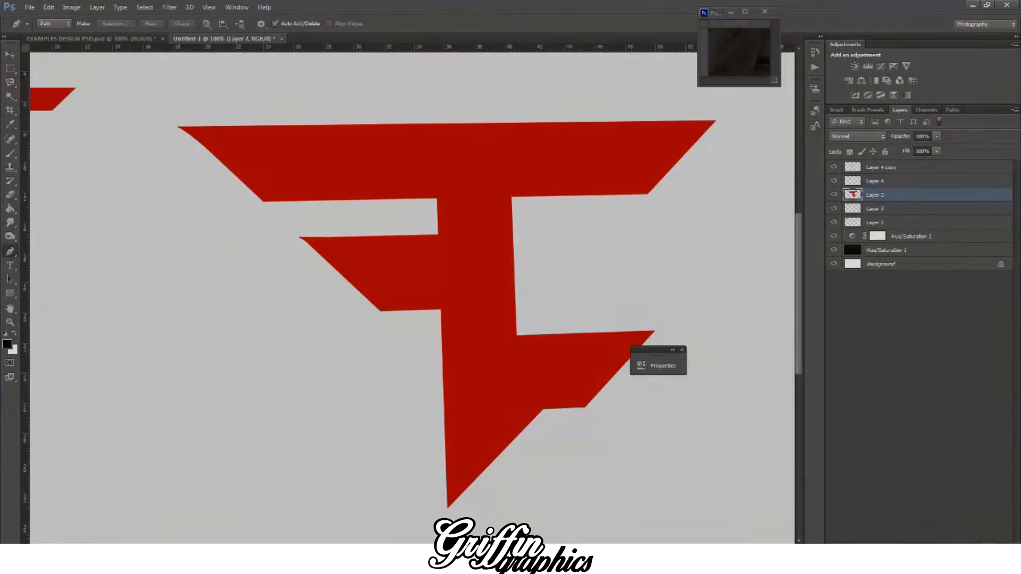
pyautogui.hotkey('ctrl', 'shift', 'alt', 'n')
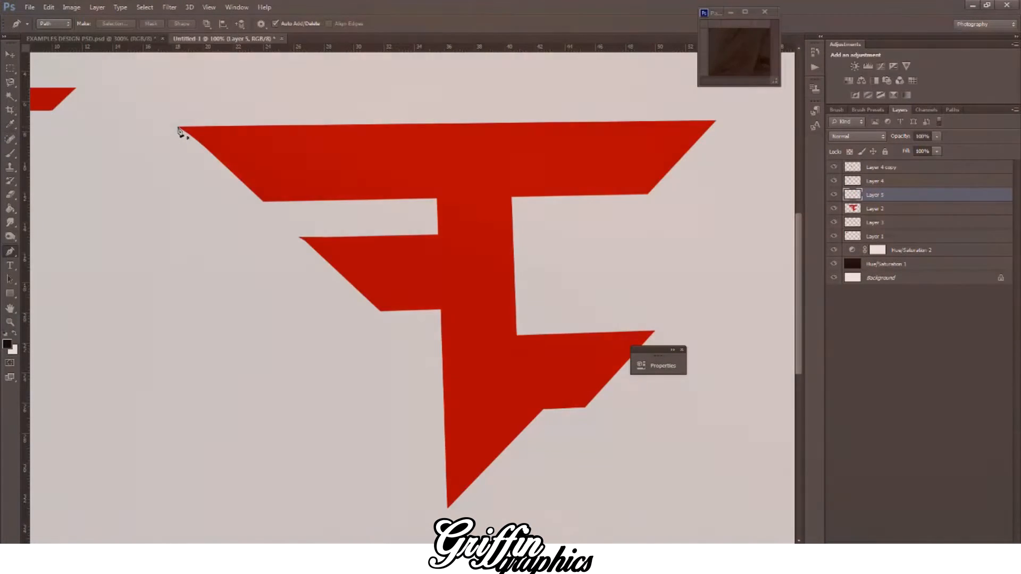
# Step: Start a depth-edge Pen path at the upper bar's left tip with a short steep segment outside the slanted edge, comparing it with the reference logo
pyautogui.click(177, 127)
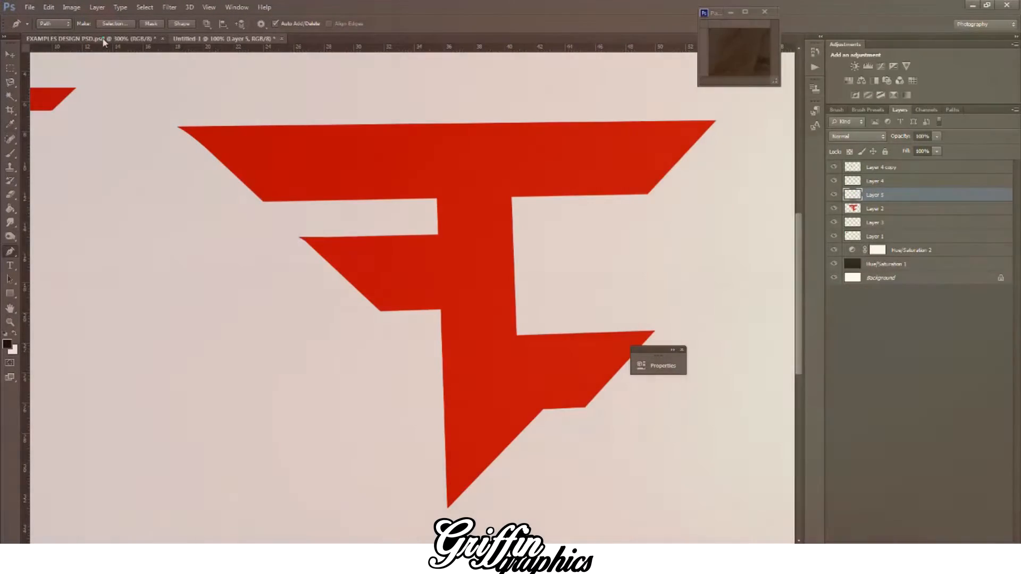
pyautogui.click(102, 38)
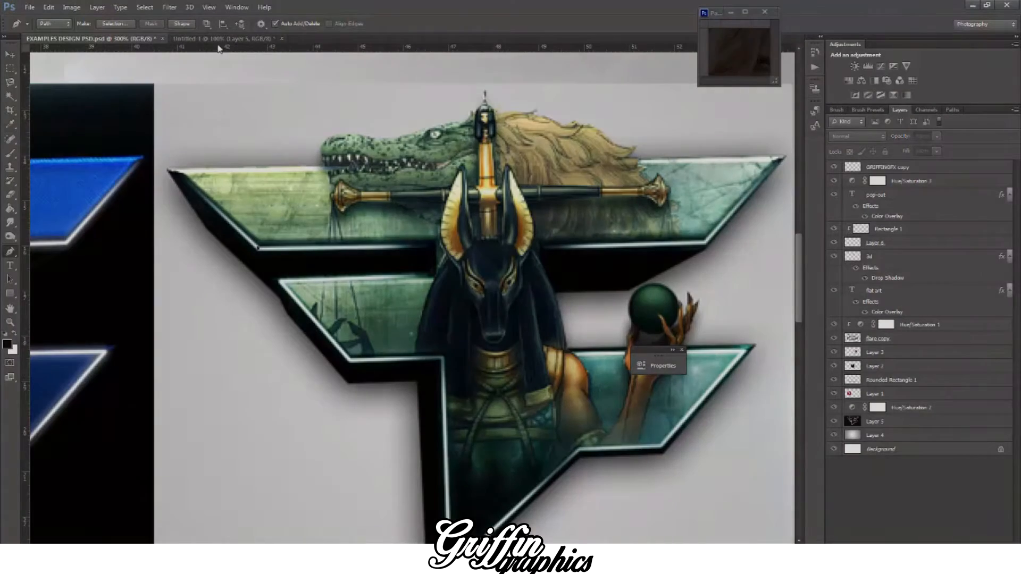
pyautogui.click(217, 39)
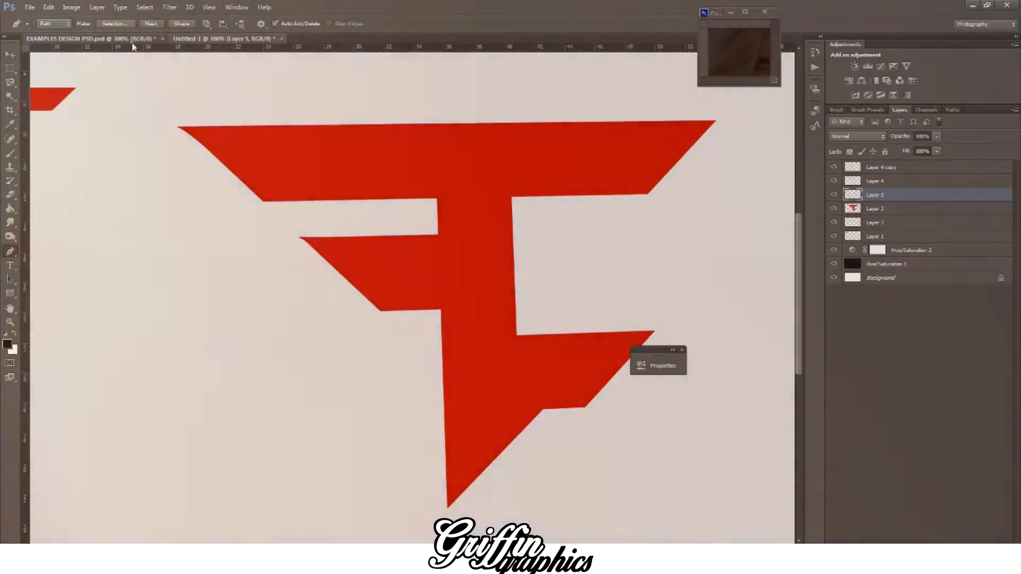
pyautogui.click(128, 39)
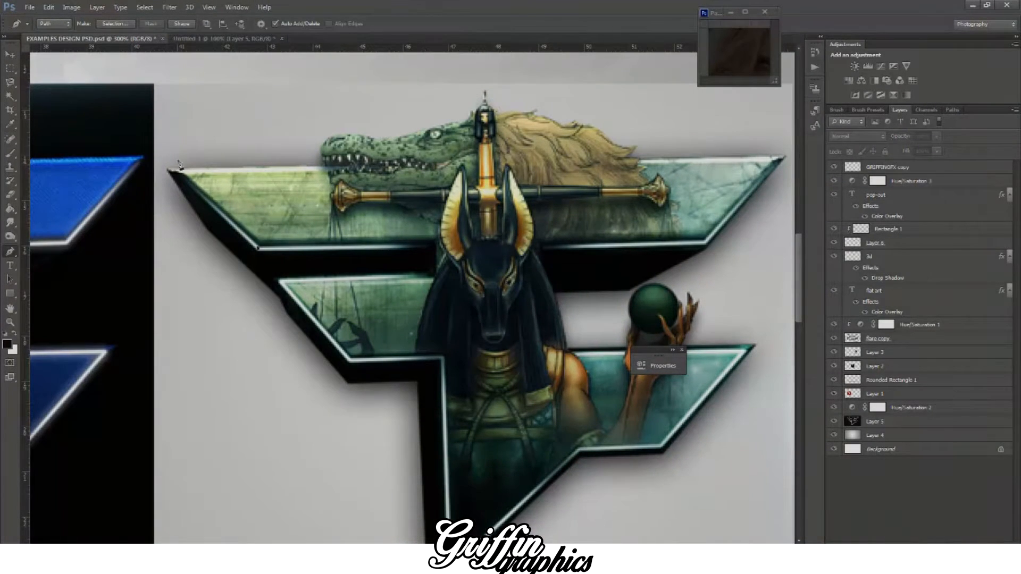
pyautogui.click(192, 40)
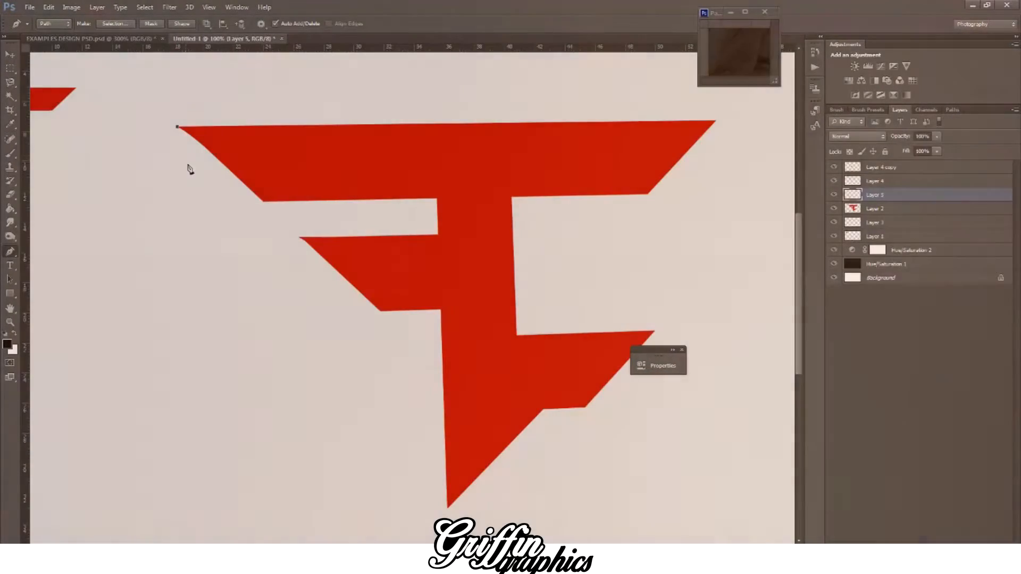
pyautogui.click(177, 126)
pyautogui.click(195, 167)
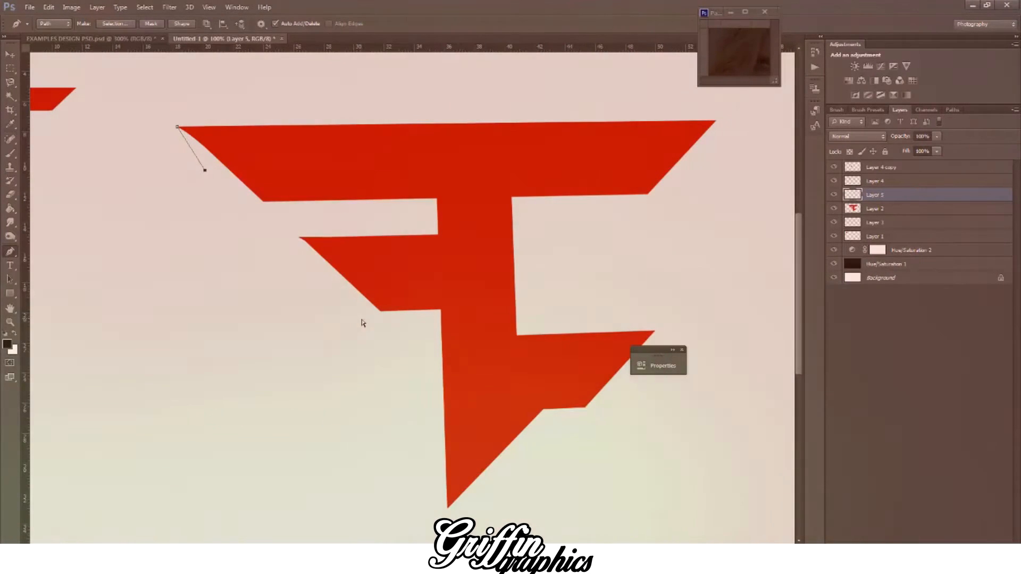
# Step: Extend the path diagonally outside the upper and middle bars' left edges, ending with a short horizontal segment towards the stem
pyautogui.click(361, 318)
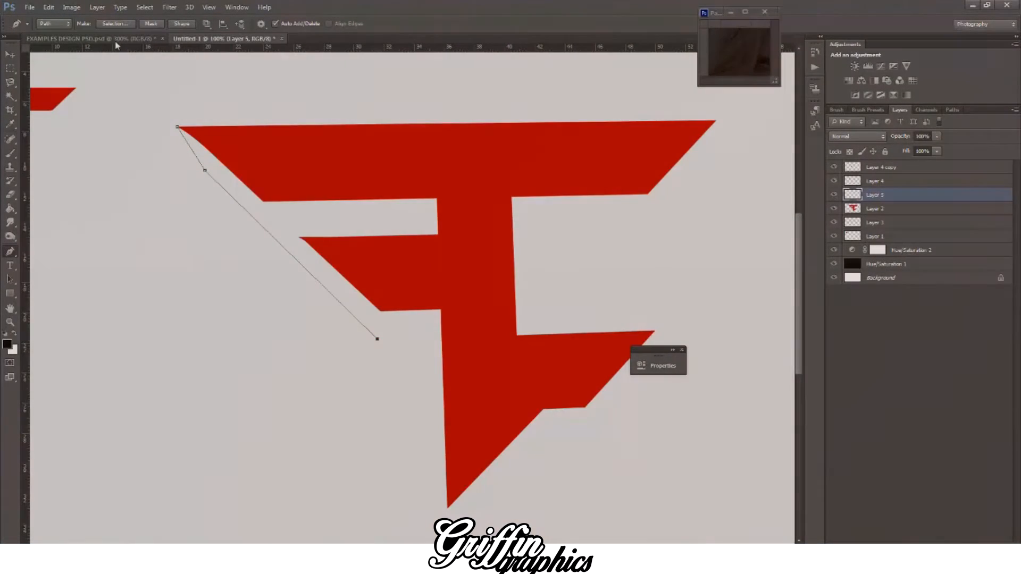
pyautogui.click(115, 41)
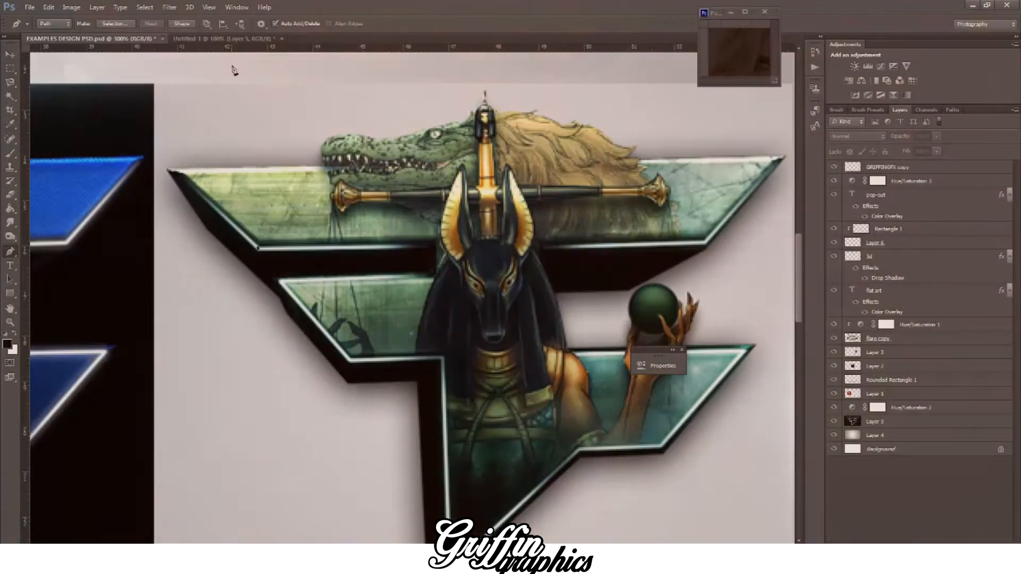
pyautogui.click(216, 40)
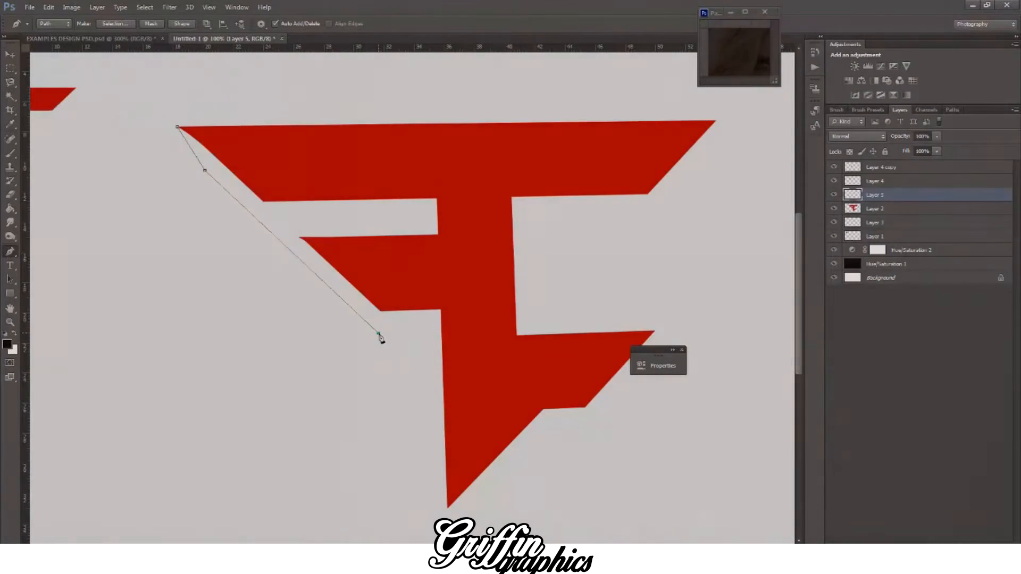
pyautogui.click(378, 333)
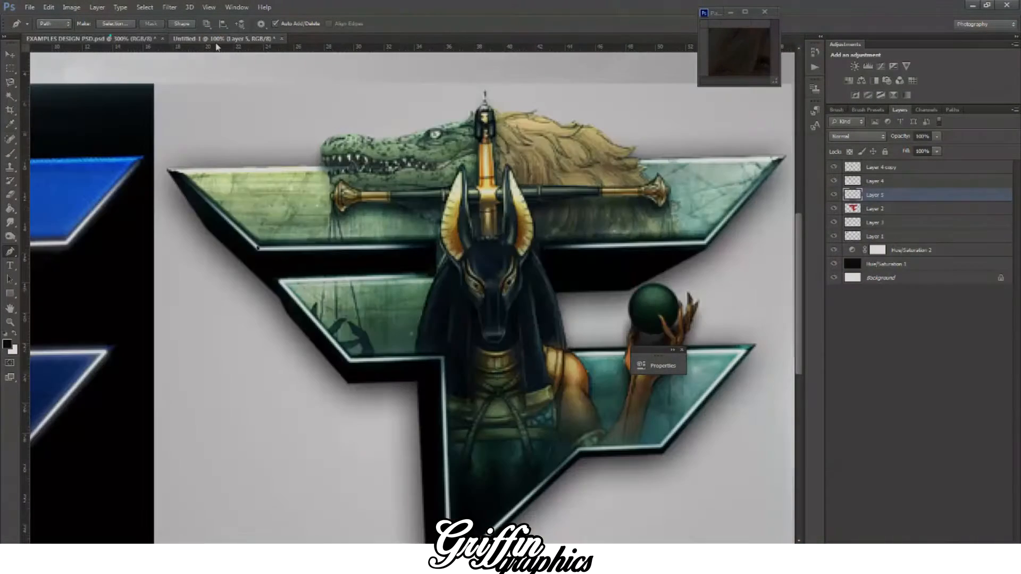
pyautogui.click(112, 38)
pyautogui.click(215, 40)
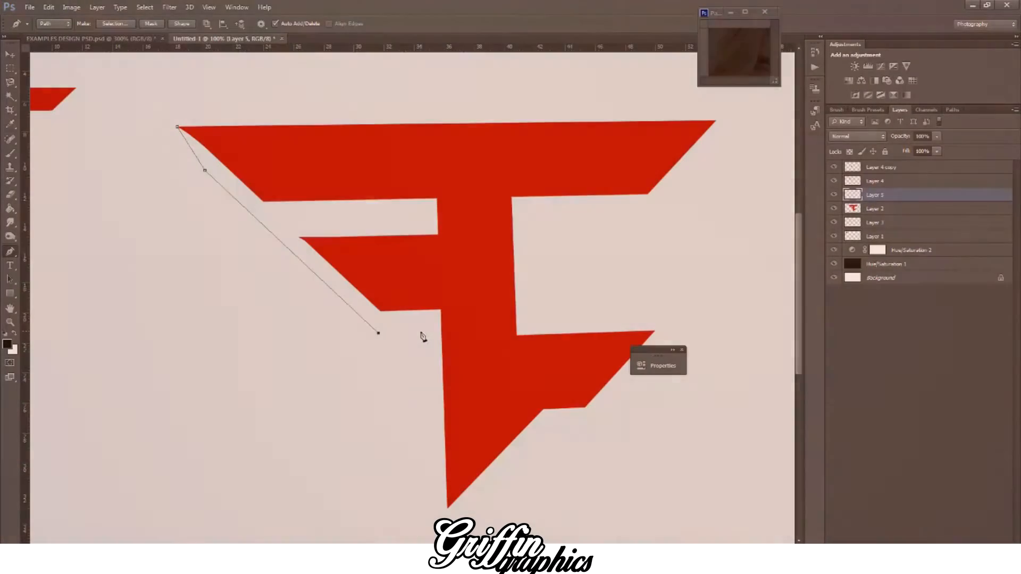
pyautogui.click(420, 331)
pyautogui.click(417, 333)
# Step: Continue the path down outside the stem's left edge and angle it in just below the stem's tip, following the reference logo
pyautogui.click(125, 40)
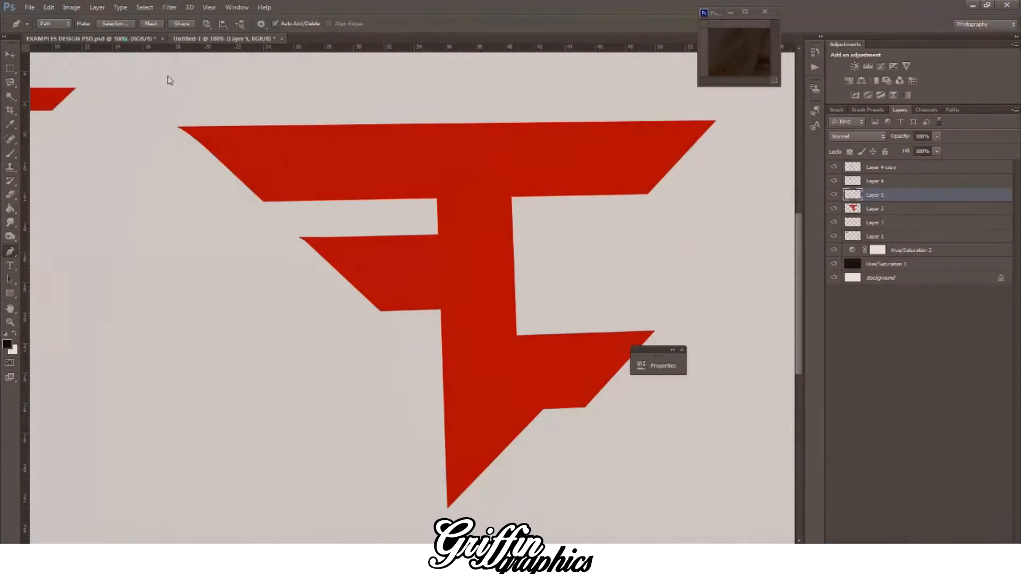
pyautogui.scroll(-3, 368, 238)
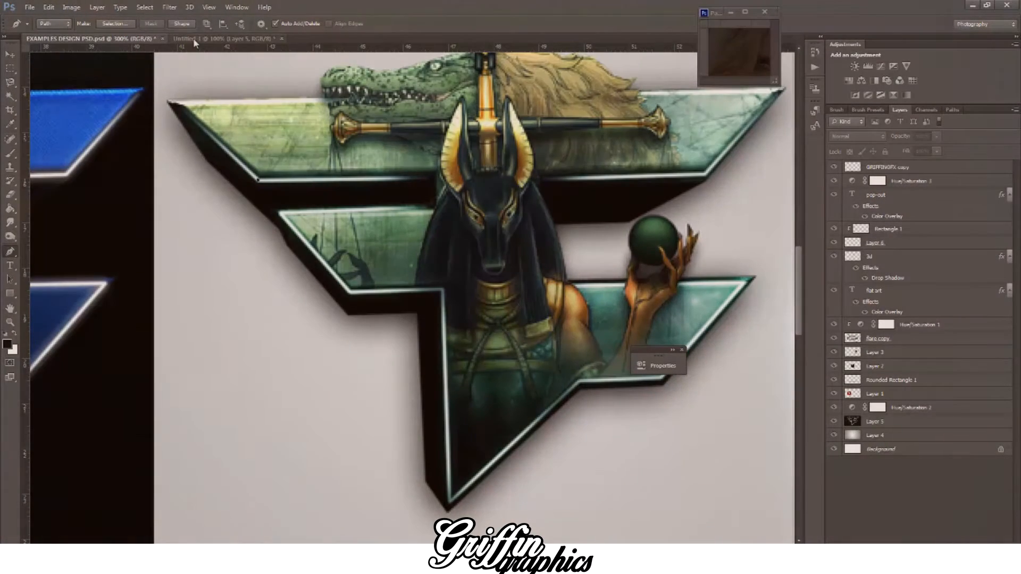
pyautogui.click(215, 39)
pyautogui.click(416, 465)
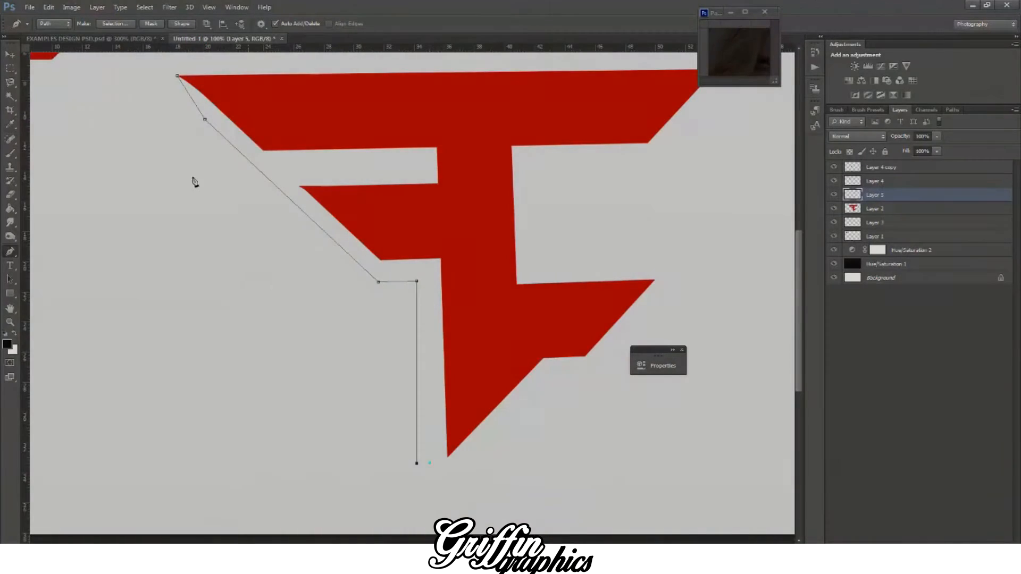
pyautogui.click(106, 39)
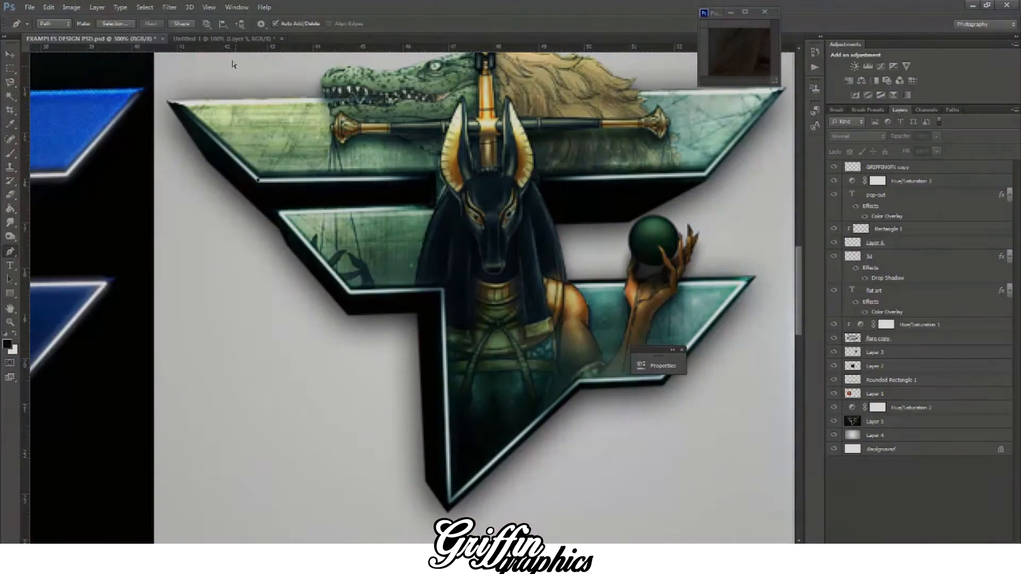
pyautogui.click(223, 38)
pyautogui.hotkey('ctrl', 'z')
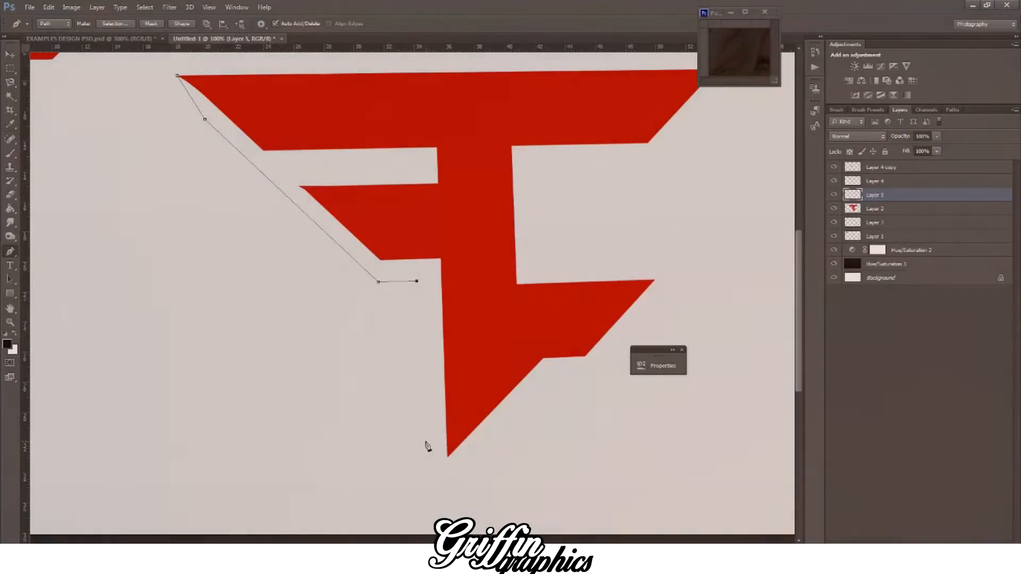
pyautogui.click(422, 434)
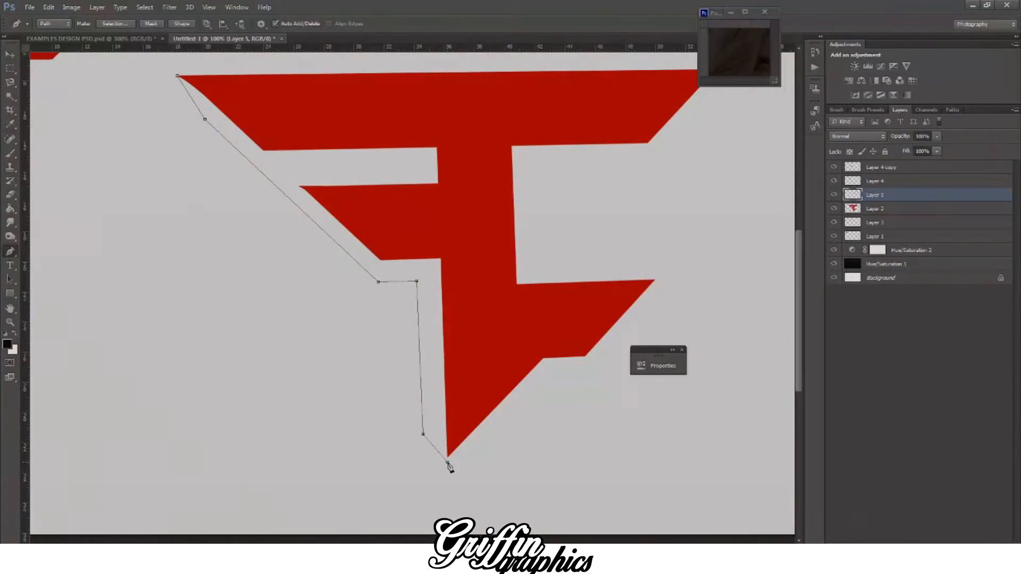
# Step: Run the path closely around the lower bar's underside to just beyond its right tip, matching the reference logo's thin edge
pyautogui.click(137, 39)
pyautogui.click(200, 40)
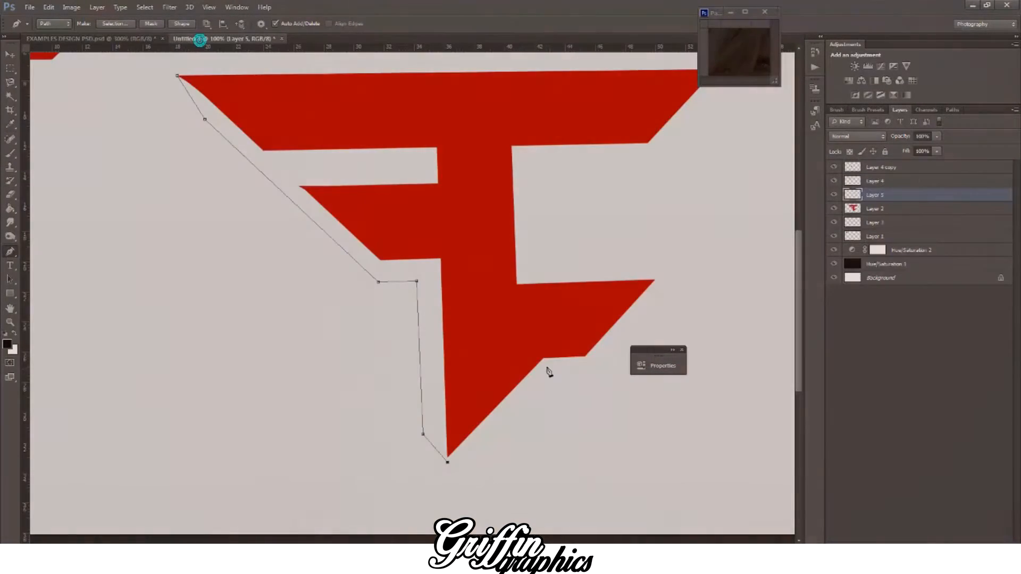
pyautogui.hotkey('ctrl', 'z')
pyautogui.click(544, 362)
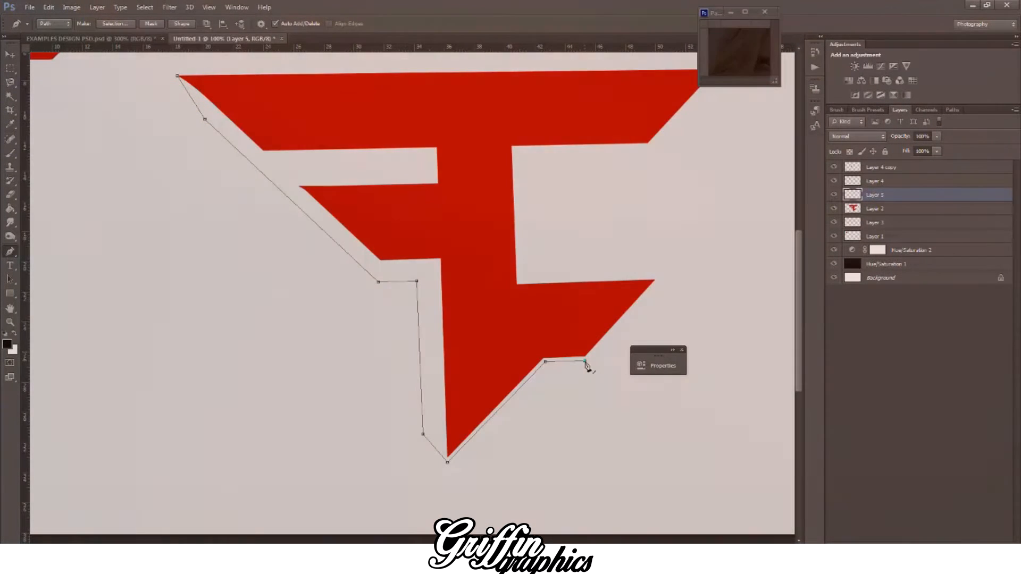
pyautogui.click(586, 361)
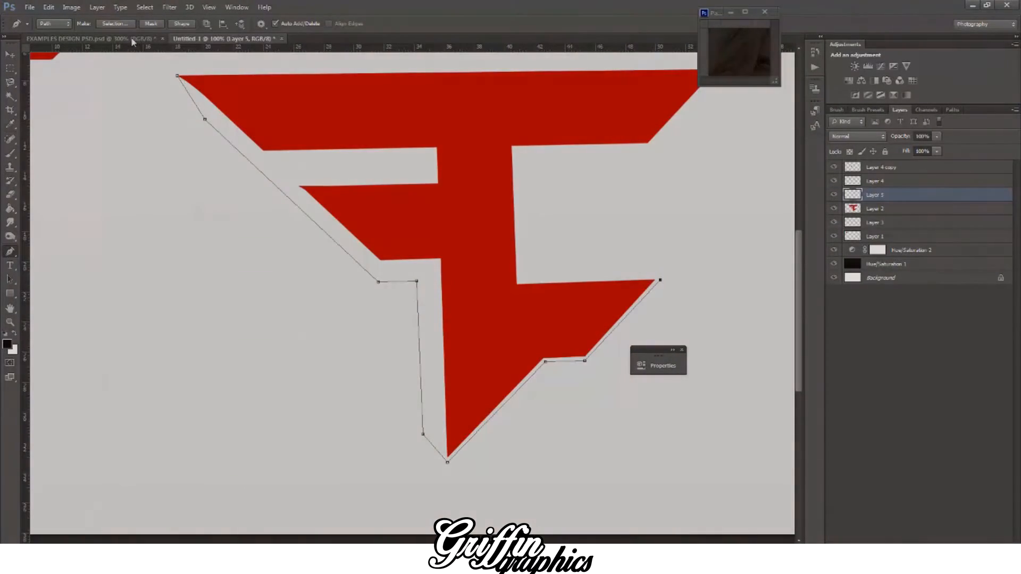
pyautogui.click(131, 39)
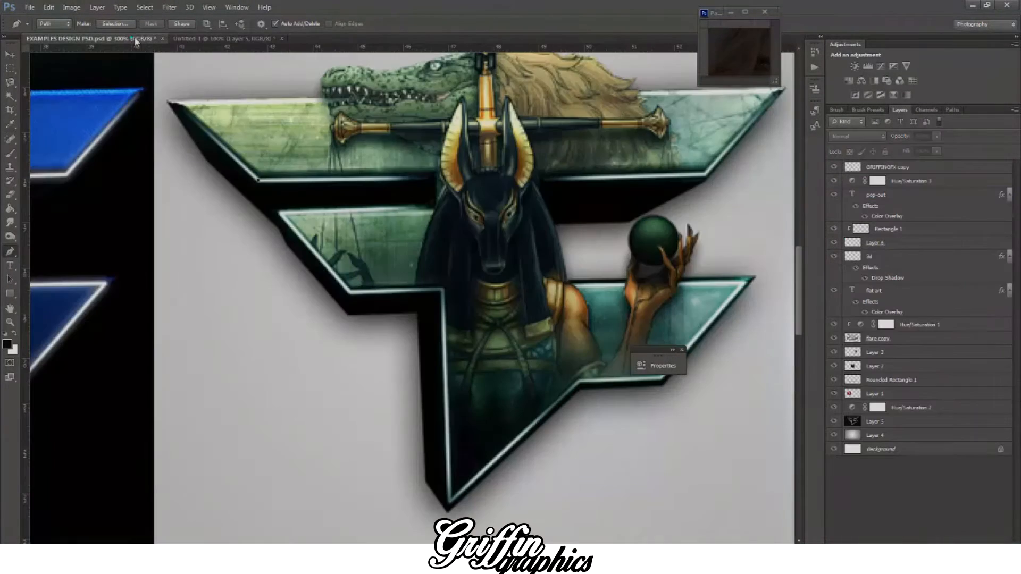
pyautogui.click(252, 41)
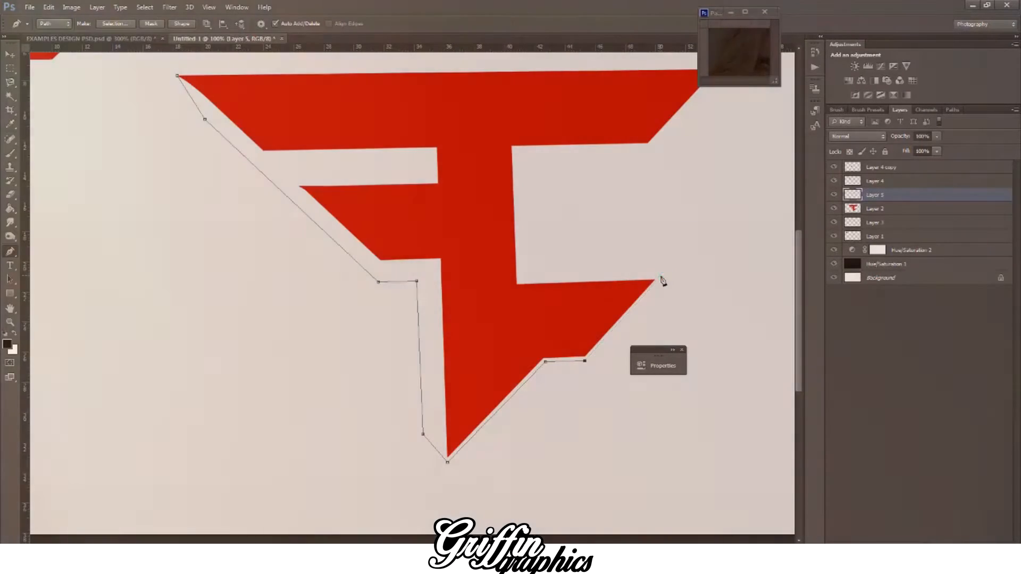
pyautogui.click(663, 276)
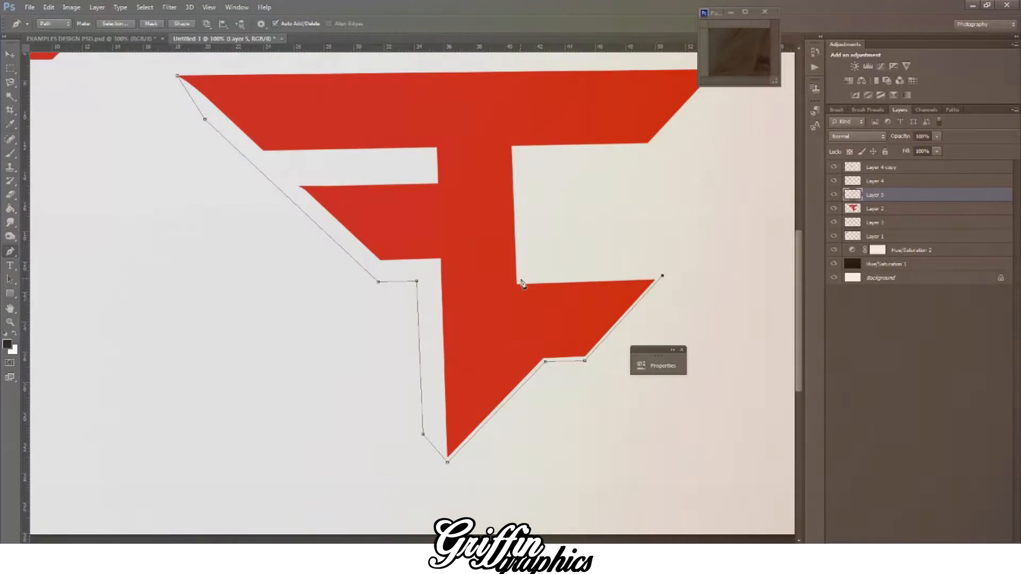
# Step: Close the path along the lower bar's top edge and through the red logo area, and convert it to a selection
pyautogui.click(520, 279)
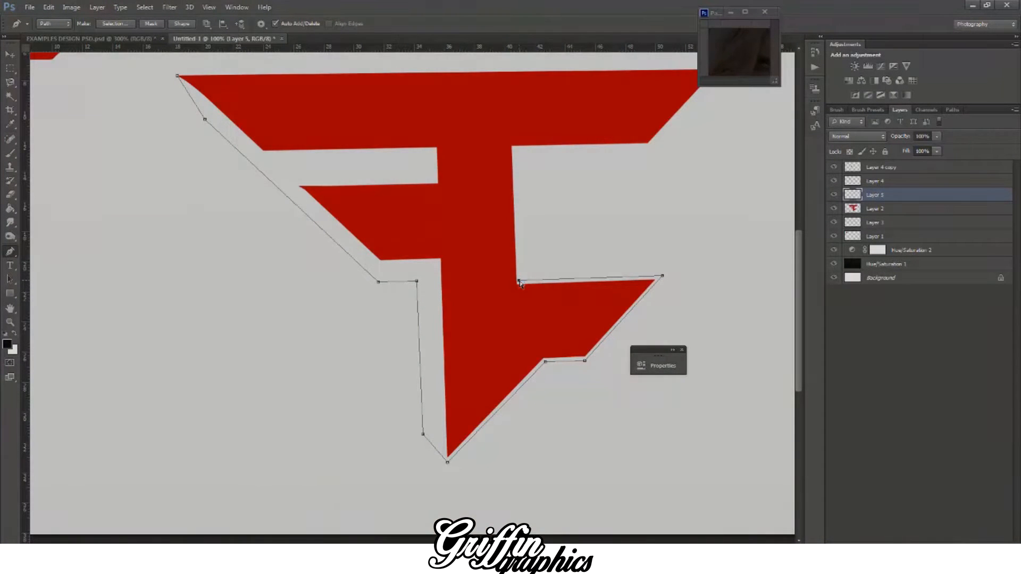
pyautogui.click(480, 287)
pyautogui.moveTo(443, 144); pyautogui.dragTo(427, 131)
pyautogui.moveTo(340, 110); pyautogui.dragTo(314, 109)
pyautogui.click(177, 76)
pyautogui.rightClick(366, 103)
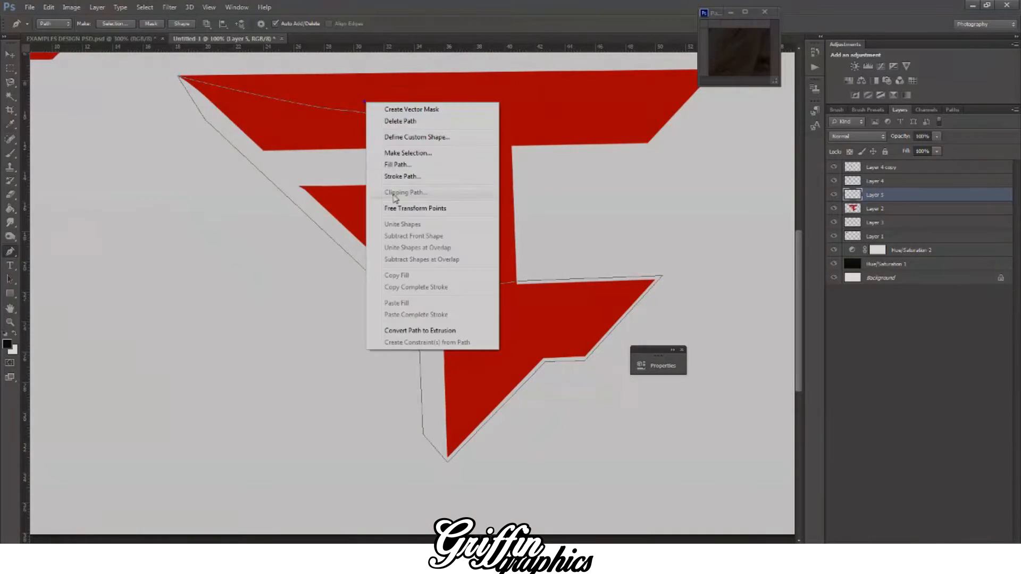
pyautogui.click(404, 154)
pyautogui.press('Return')
# Step: Fill the selection with near-black on a new layer directly beneath the main logo layer and deselect
pyautogui.press('g')
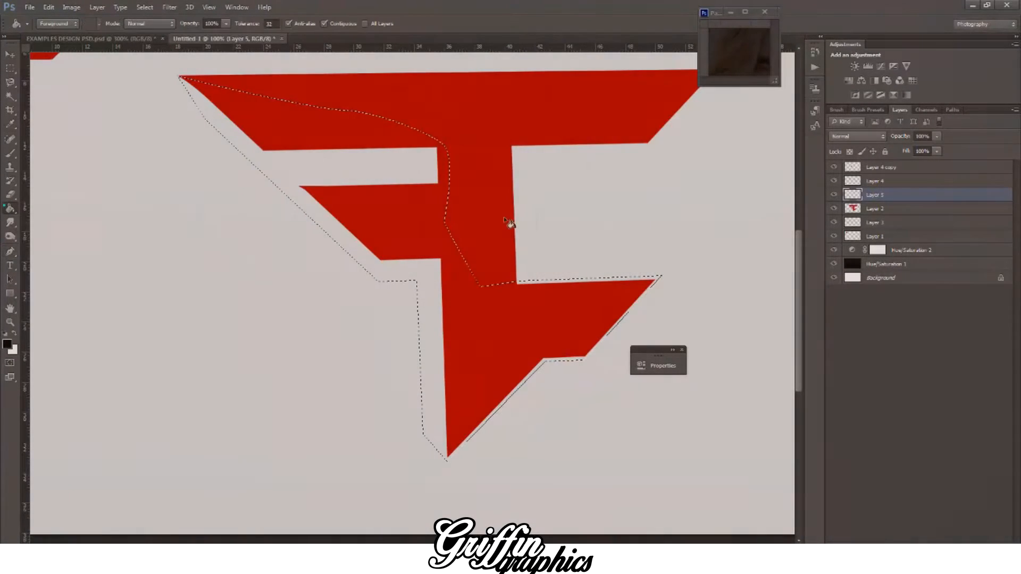
pyautogui.click(385, 166)
pyautogui.hotkey('ctrl', 'z')
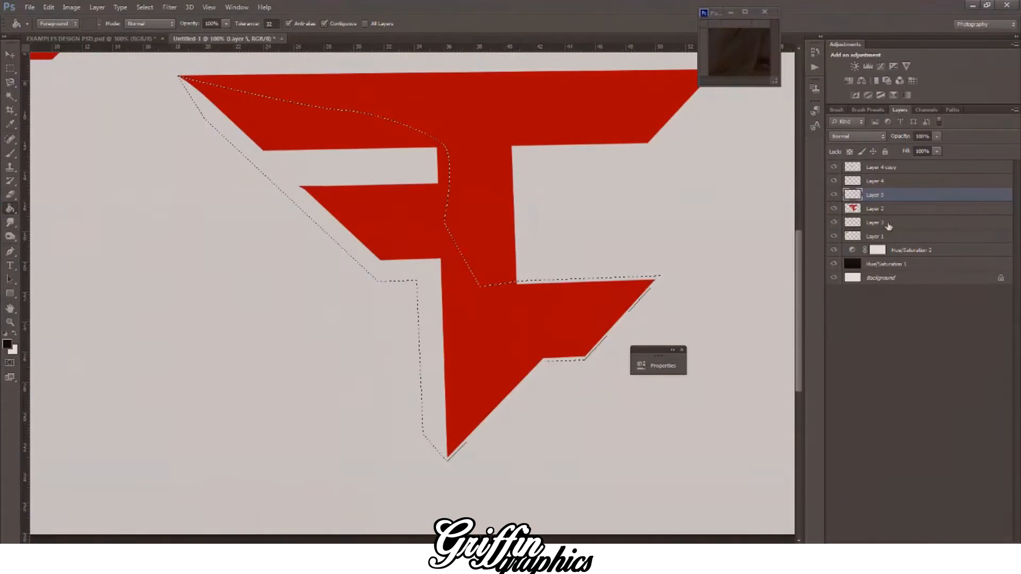
pyautogui.click(904, 223)
pyautogui.hotkey('ctrl', 'shift', 'alt', 'n')
pyautogui.click(450, 353)
pyautogui.hotkey('ctrl', 'd')
# Step: Draw a closed Pen path around the middle bar's left depth edge, stepping slightly outside the black shape as in the reference logo
pyautogui.scroll(3, 452, 355)
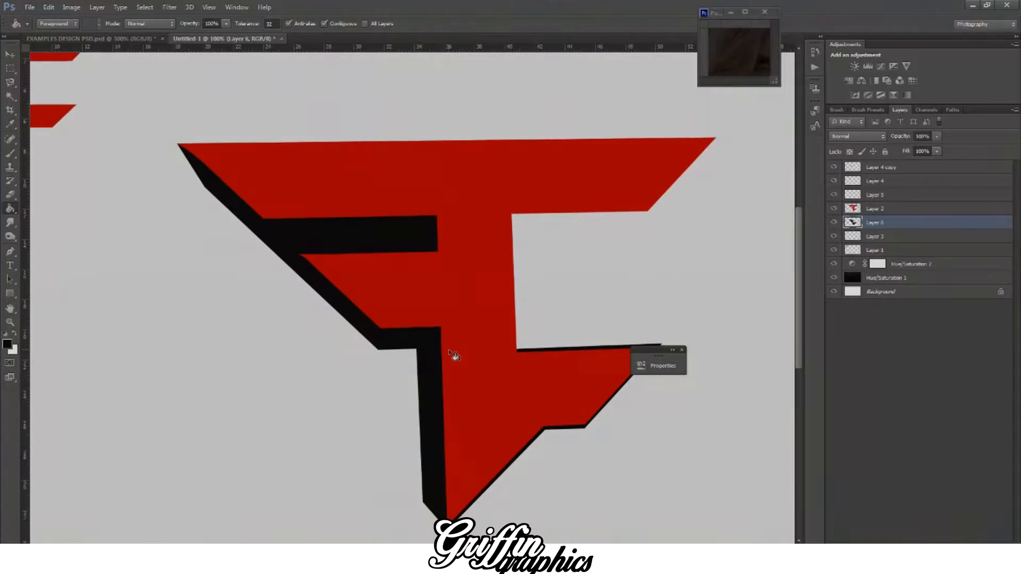
pyautogui.scroll(2, 455, 355)
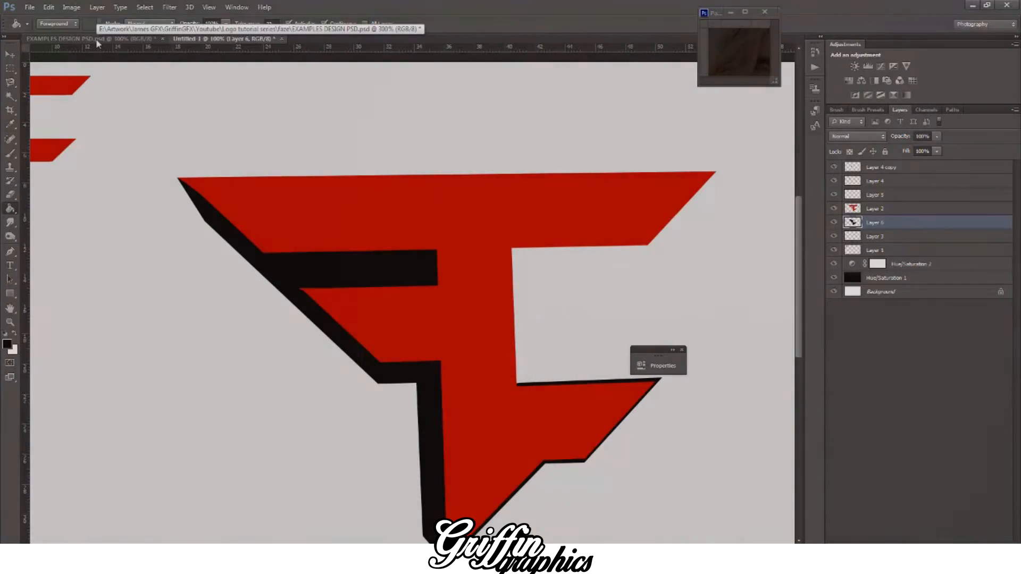
pyautogui.click(96, 39)
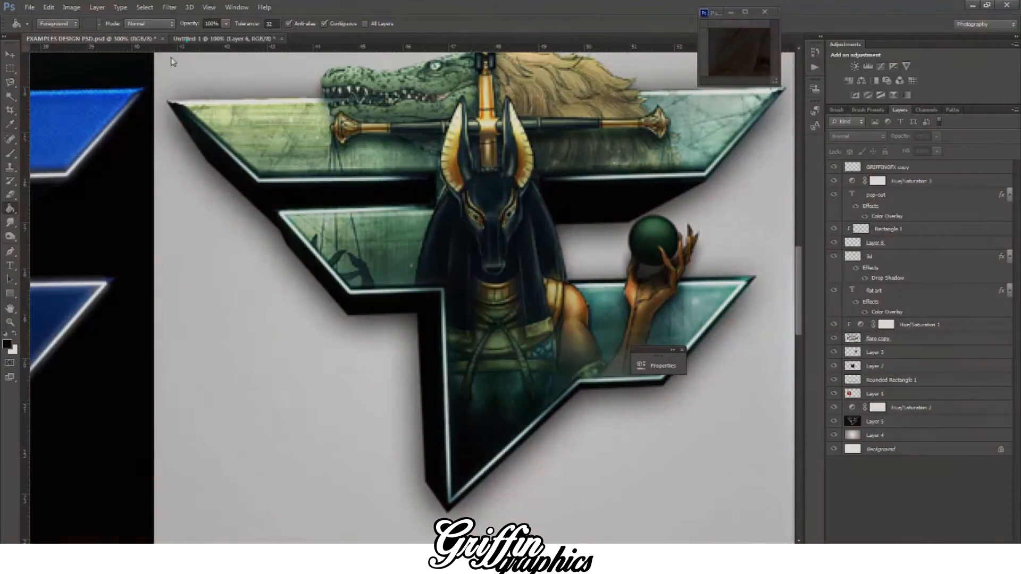
pyautogui.click(183, 40)
pyautogui.press('t')
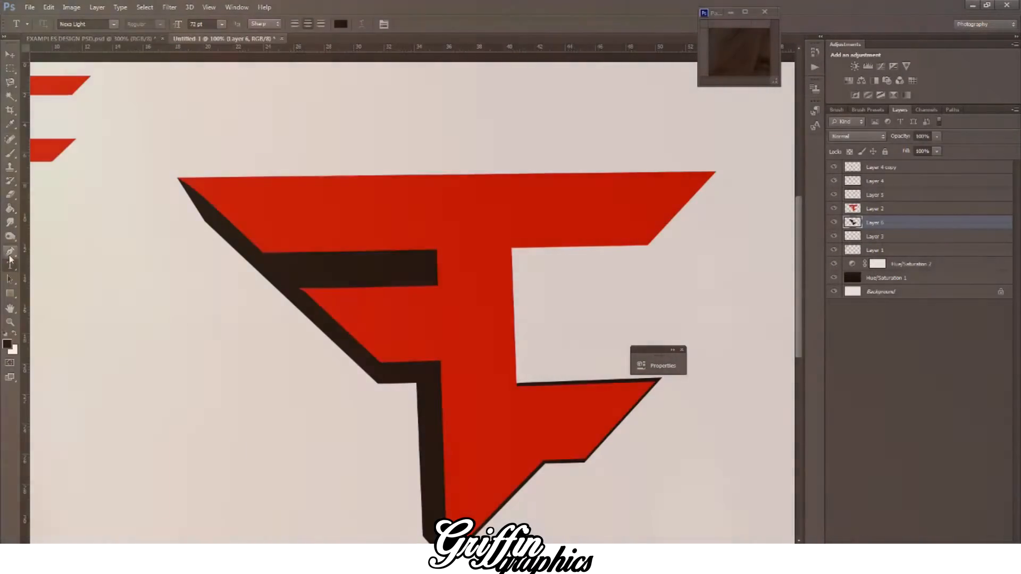
pyautogui.click(10, 251)
pyautogui.click(298, 289)
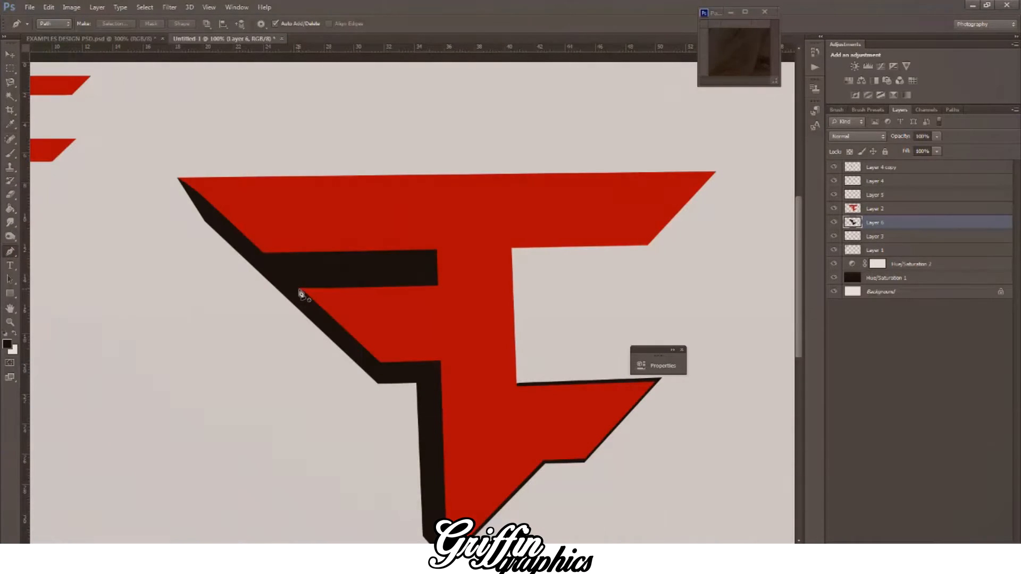
pyautogui.click(299, 313)
pyautogui.click(106, 39)
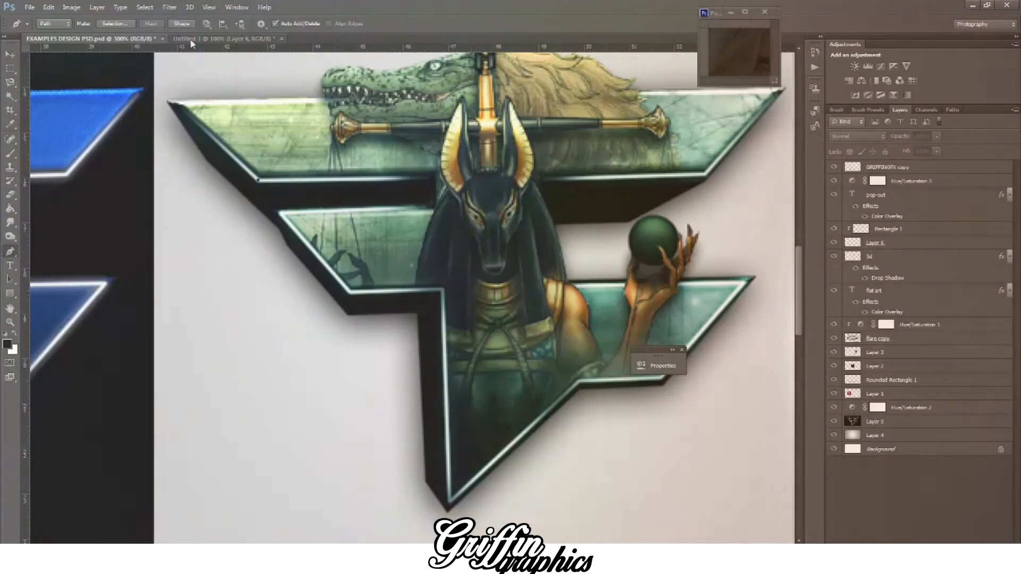
pyautogui.click(190, 38)
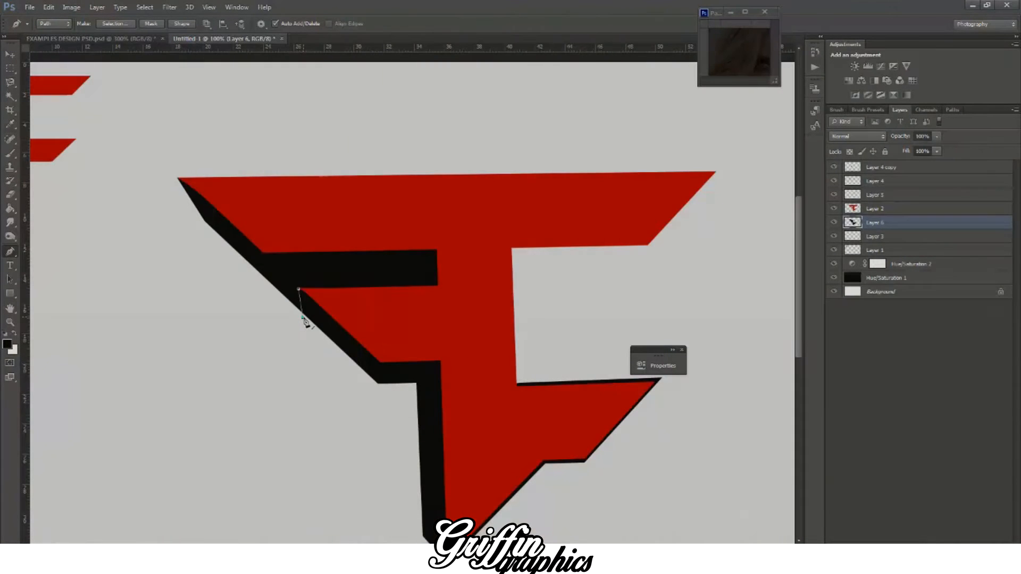
pyautogui.click(377, 387)
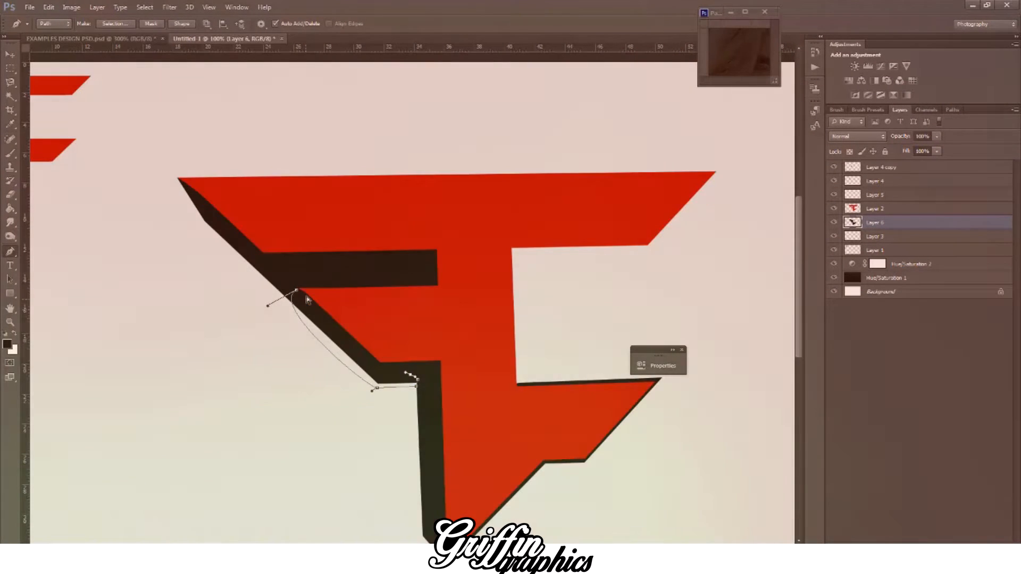
pyautogui.click(299, 290)
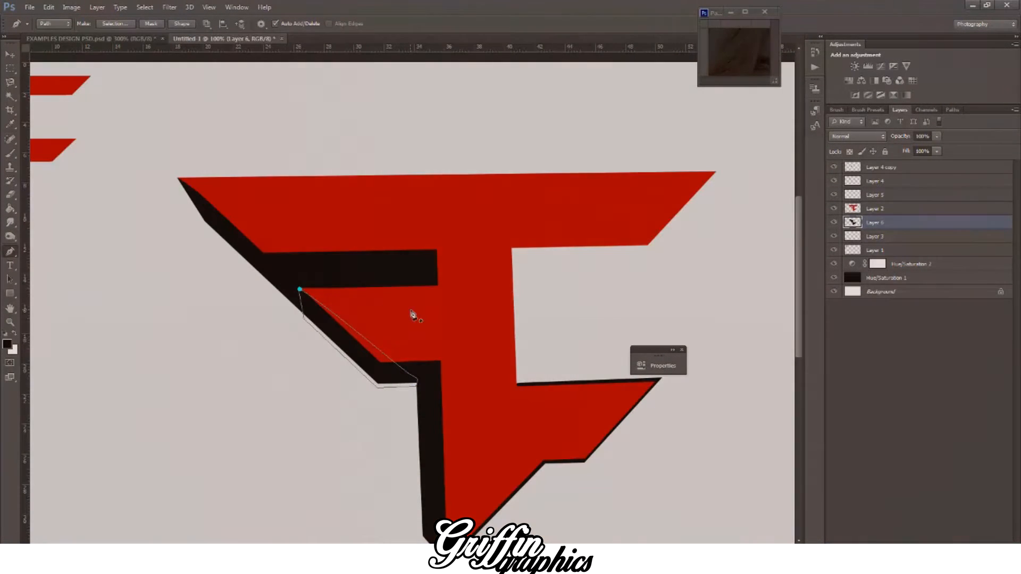
# Step: Convert the middle bar's path to a selection and fill it near-black on a new layer above the first depth layer
pyautogui.rightClick(413, 315)
pyautogui.click(448, 110)
pyautogui.press('Return')
pyautogui.click(969, 541)
pyautogui.press('g')
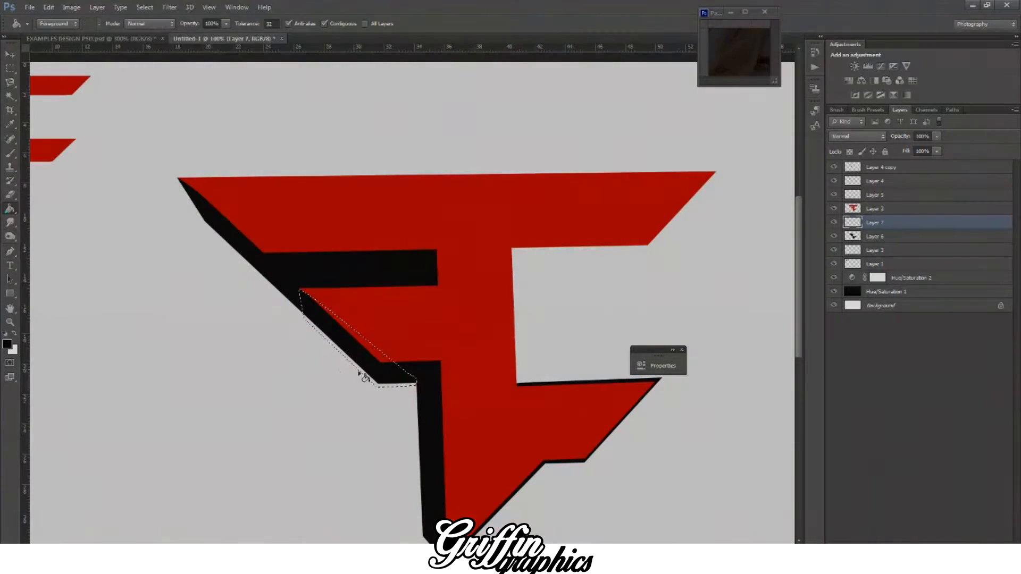
pyautogui.click(334, 341)
pyautogui.hotkey('ctrl', '+')
pyautogui.hotkey('ctrl', '+')
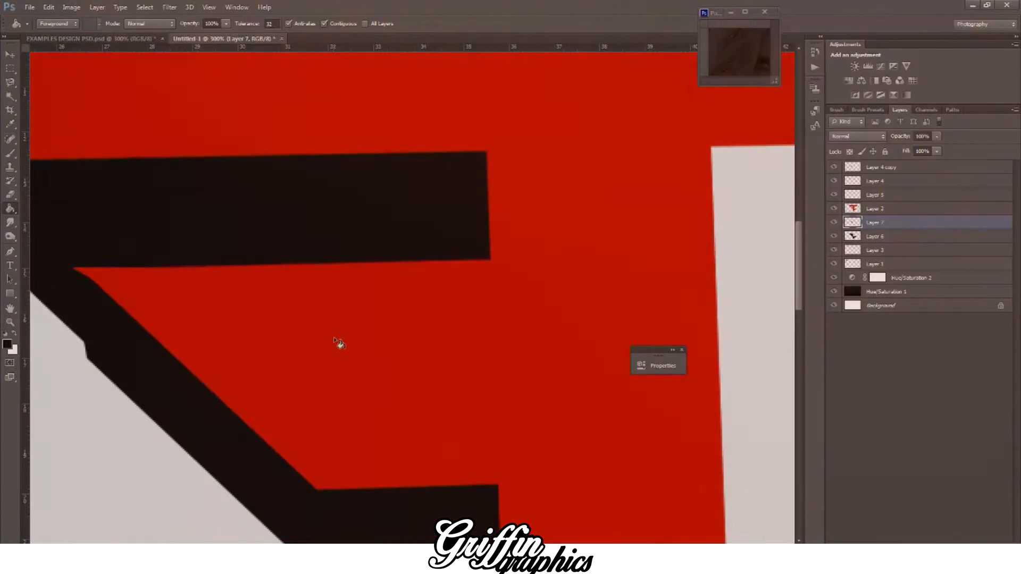
# Step: Compare the logo's depth edges with the finished reference logo in the examples document
pyautogui.hscroll(-5, 430, 529)
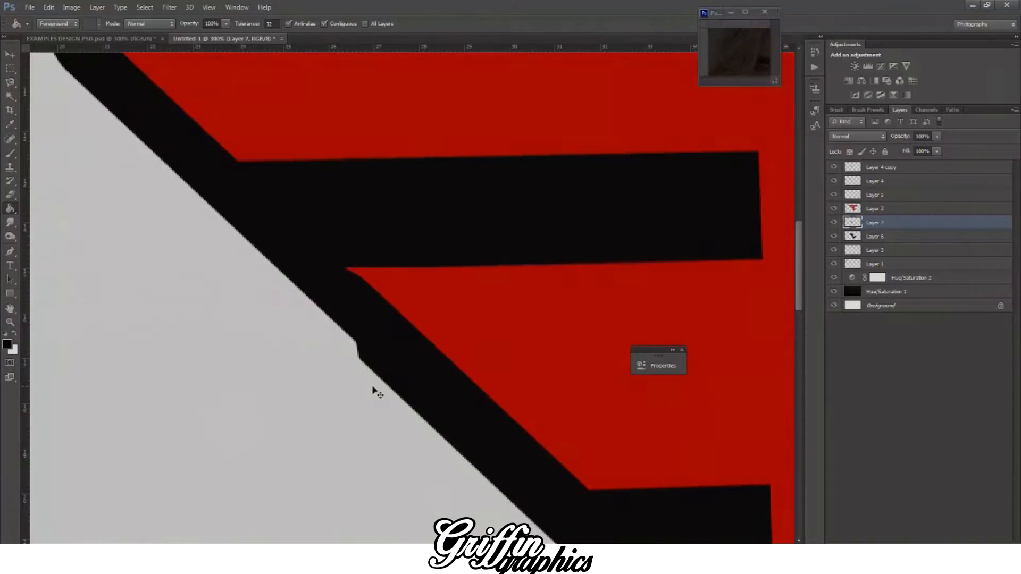
pyautogui.hotkey('ctrl', '-')
pyautogui.hotkey('ctrl', '-')
pyautogui.hotkey('ctrl', '-')
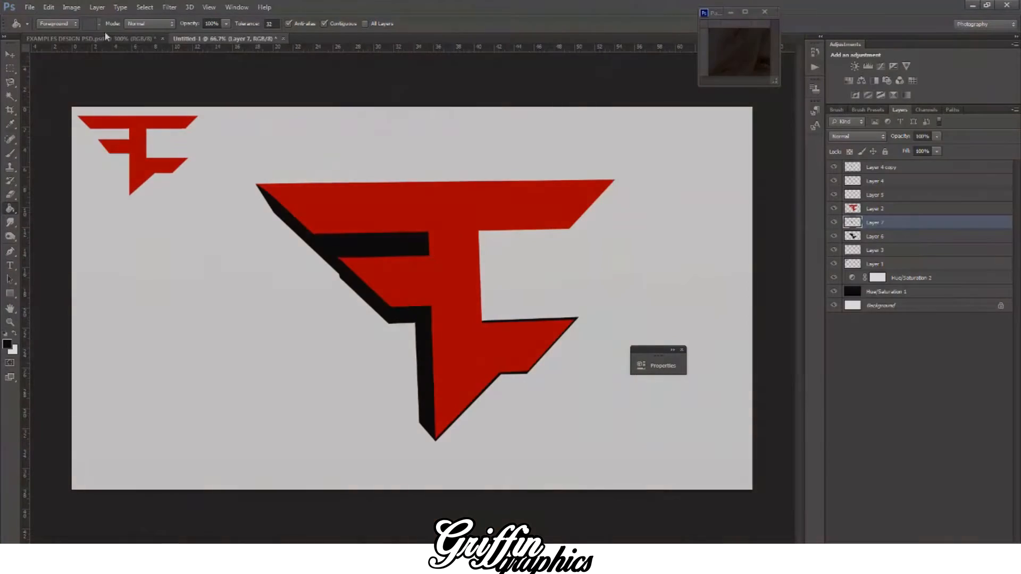
pyautogui.click(103, 37)
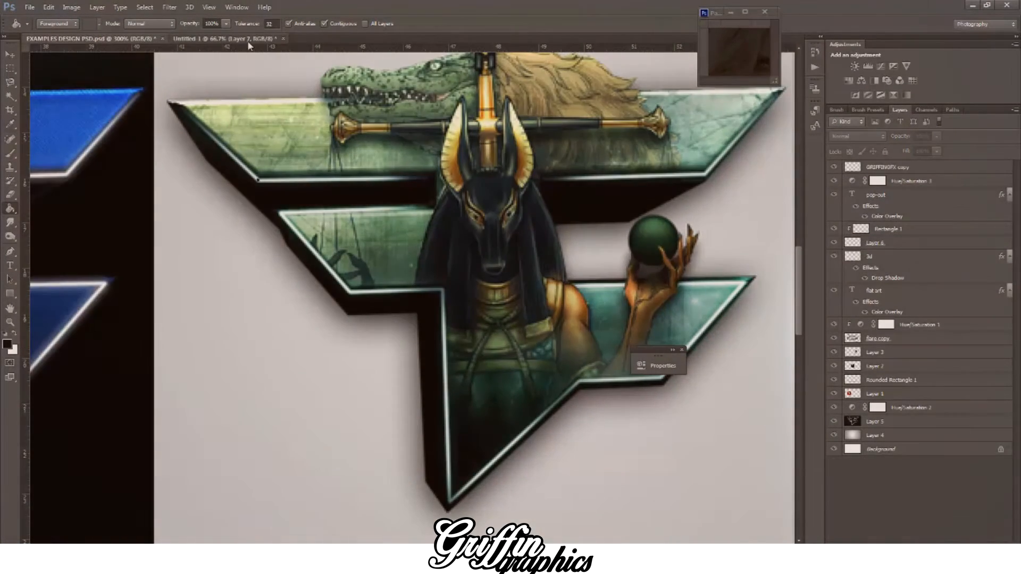
pyautogui.click(249, 39)
# Step: Draw a closed Pen path for the depth edge beneath the top bar's right half, angled inward from its right corner as in the reference
pyautogui.click(9, 251)
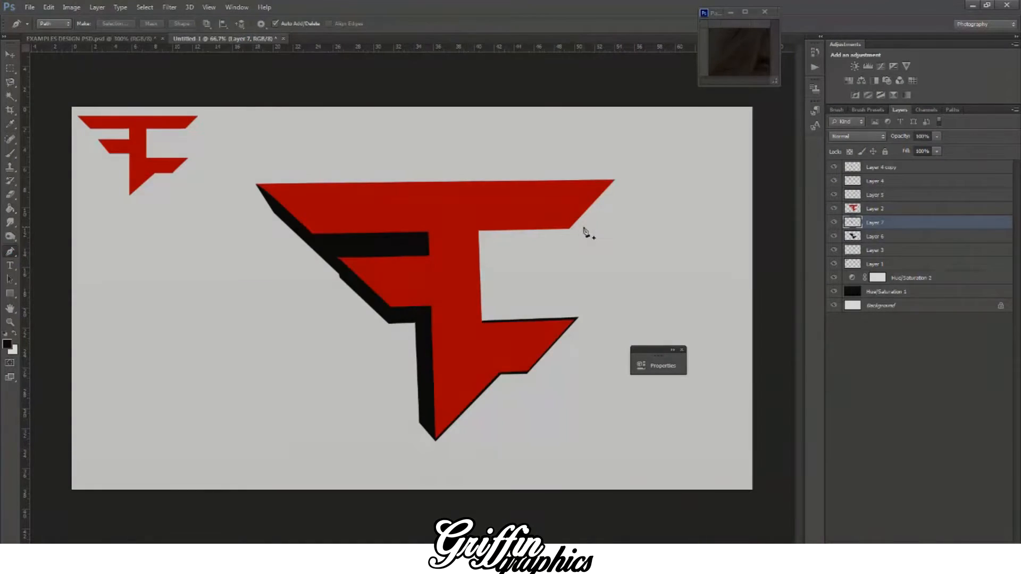
pyautogui.hotkey('ctrl', '+')
pyautogui.click(111, 36)
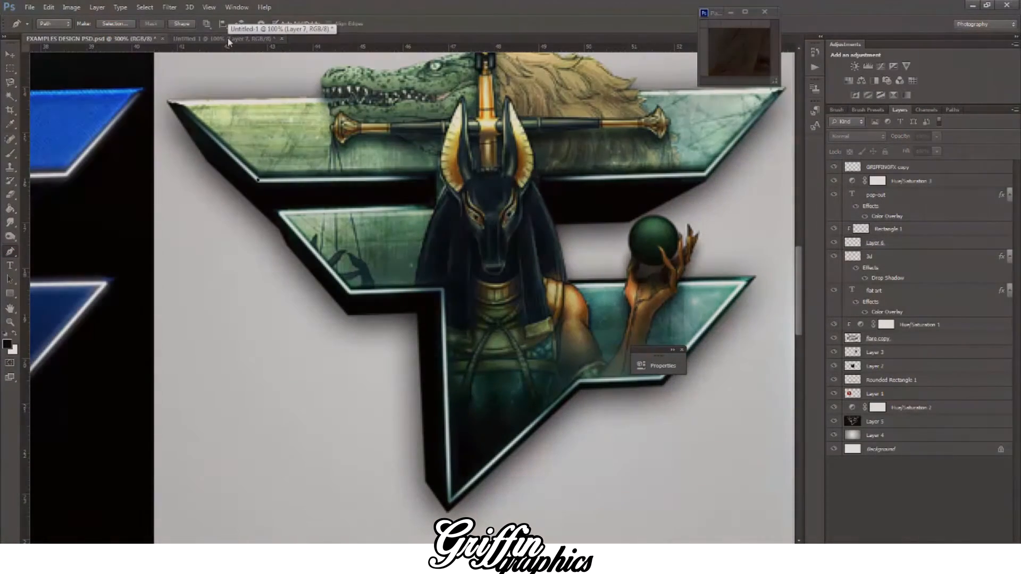
pyautogui.click(228, 38)
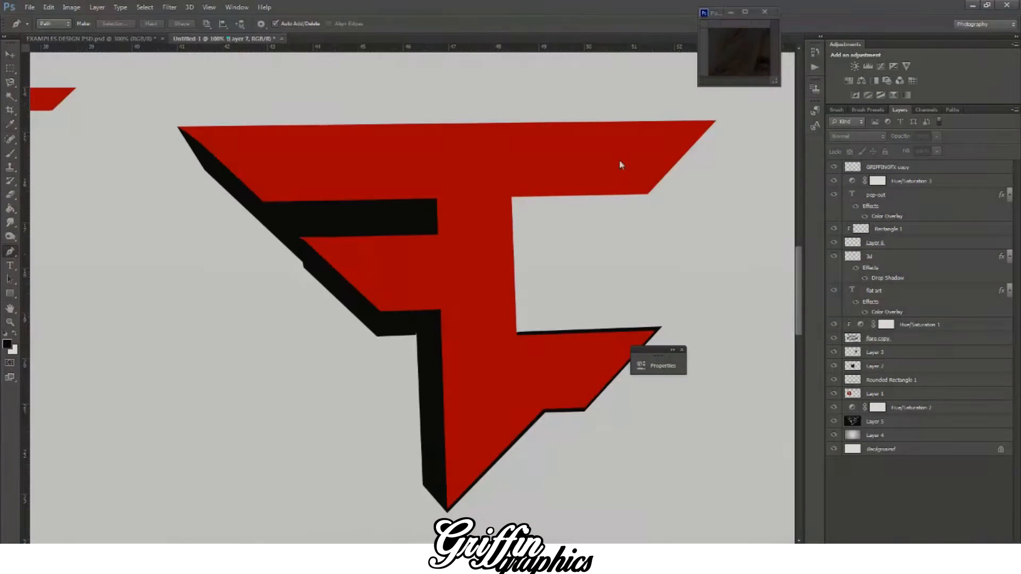
pyautogui.click(717, 121)
pyautogui.click(650, 196)
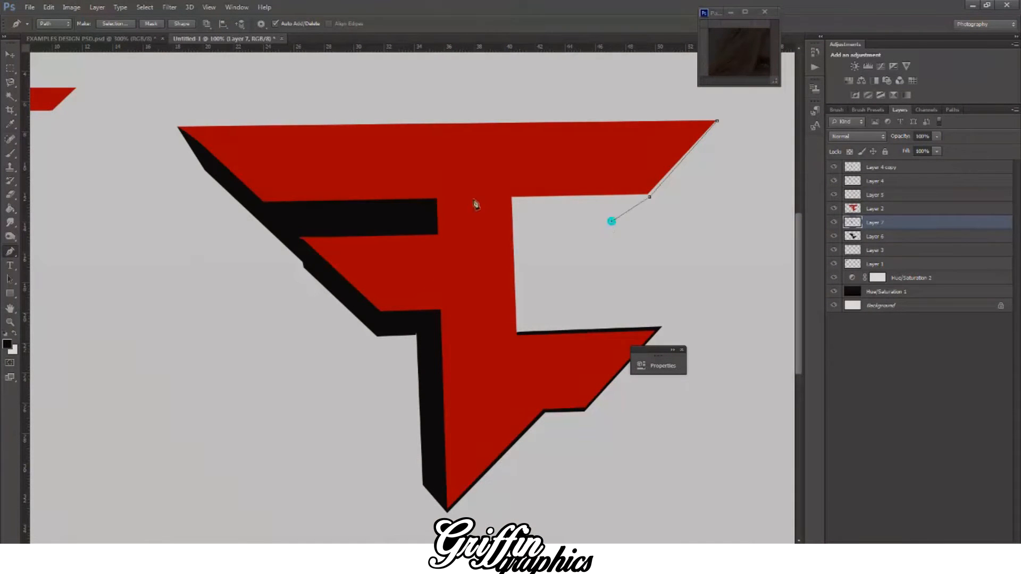
pyautogui.click(110, 38)
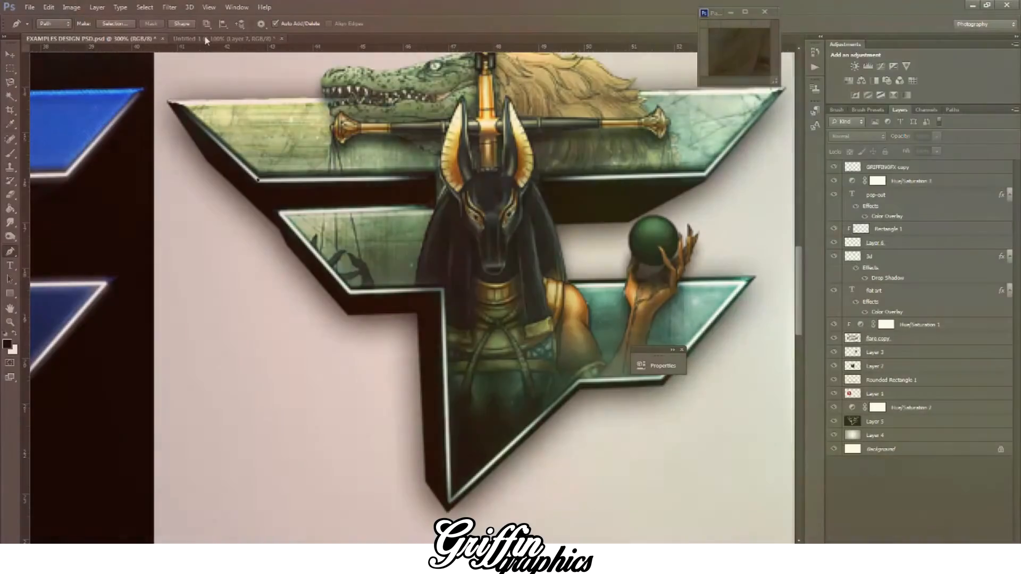
pyautogui.click(204, 37)
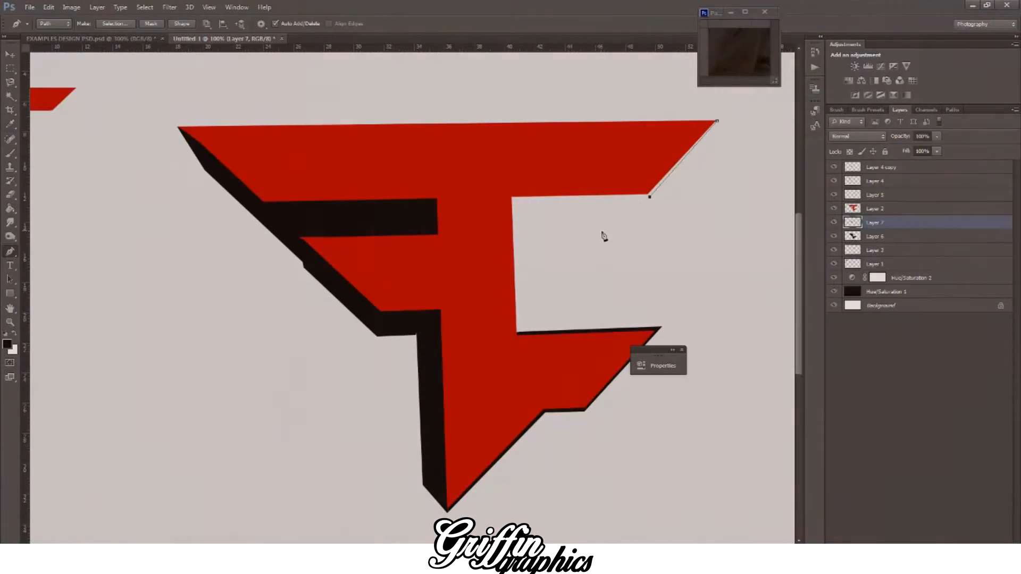
pyautogui.click(500, 235)
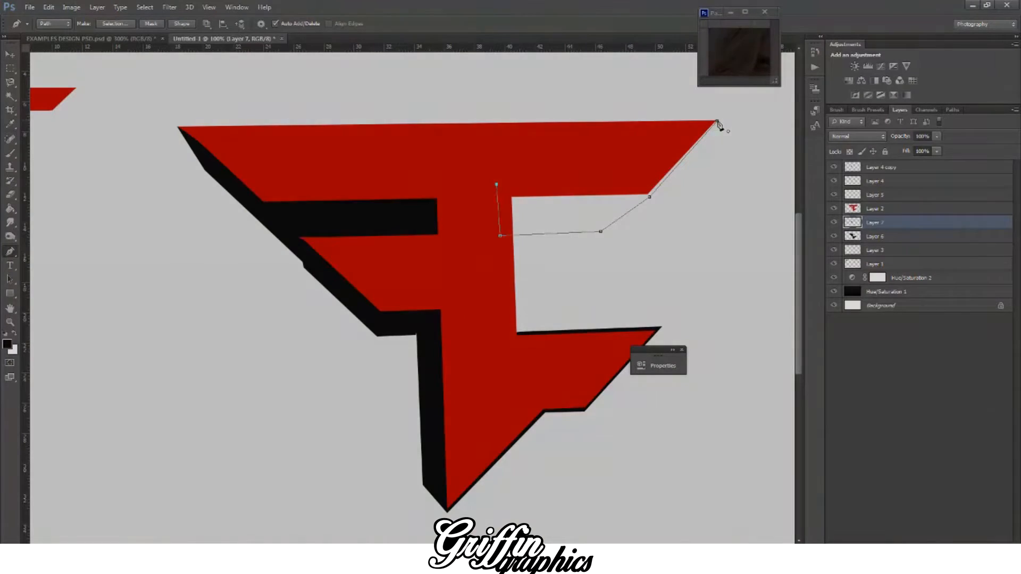
pyautogui.click(716, 122)
# Step: Convert the top bar's depth path to a selection, fill it near-black on Layer 7, and deselect
pyautogui.rightClick(741, 142)
pyautogui.click(772, 199)
pyautogui.press('Return')
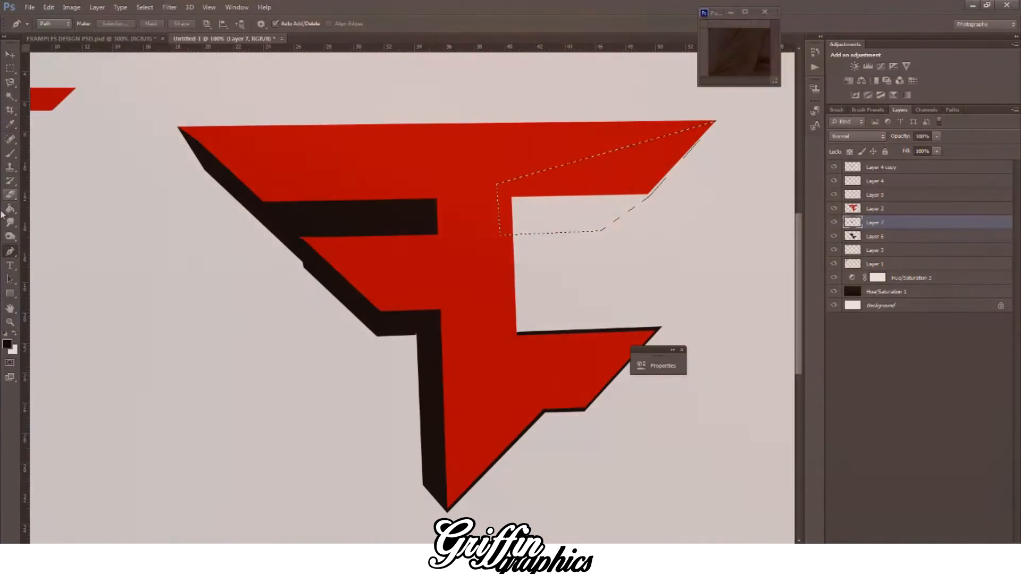
pyautogui.press('g')
pyautogui.click(573, 192)
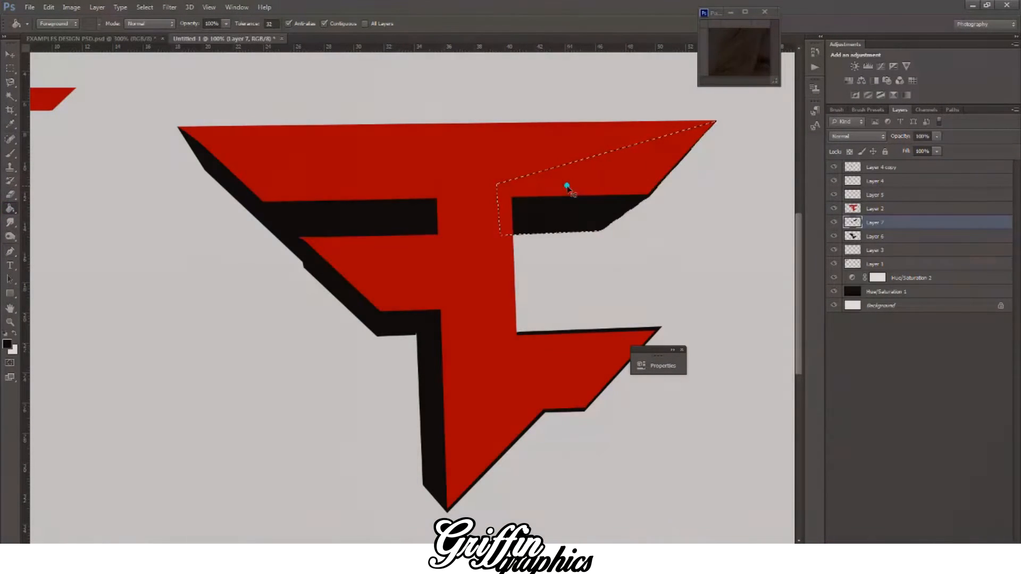
pyautogui.hotkey('ctrl', 'd')
# Step: Check the whole logo against the light inner outline and depth edges of the reference logo
pyautogui.scroll(-2, 439, 326)
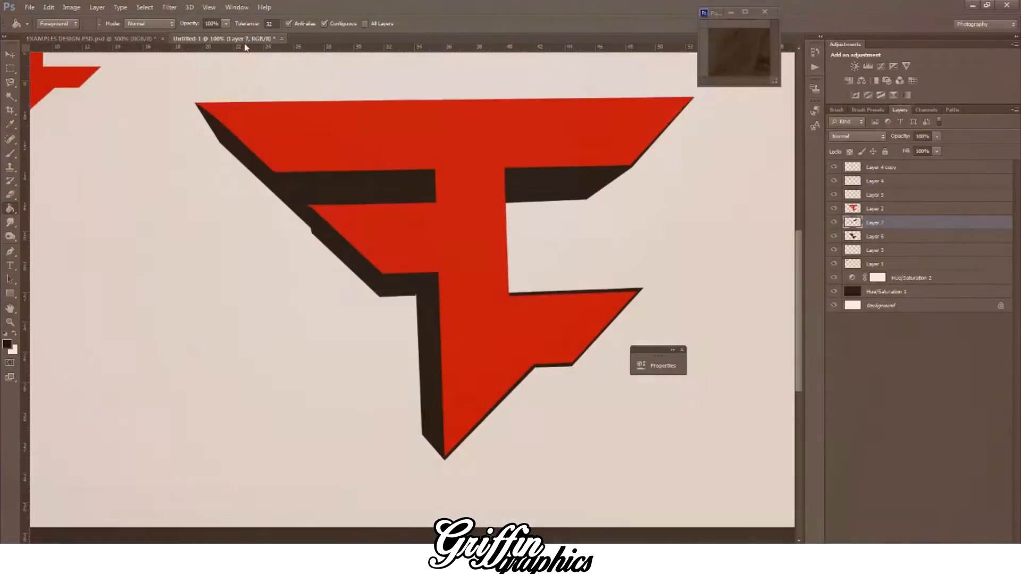
pyautogui.hotkey('ctrl', '-')
pyautogui.hotkey('ctrl', '-')
pyautogui.hotkey('ctrl', '+')
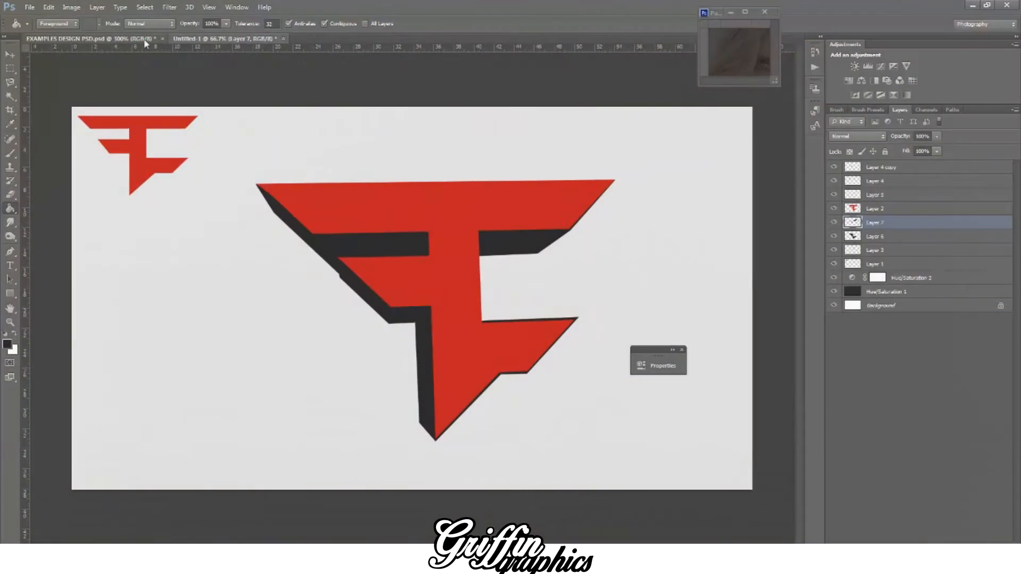
pyautogui.click(144, 39)
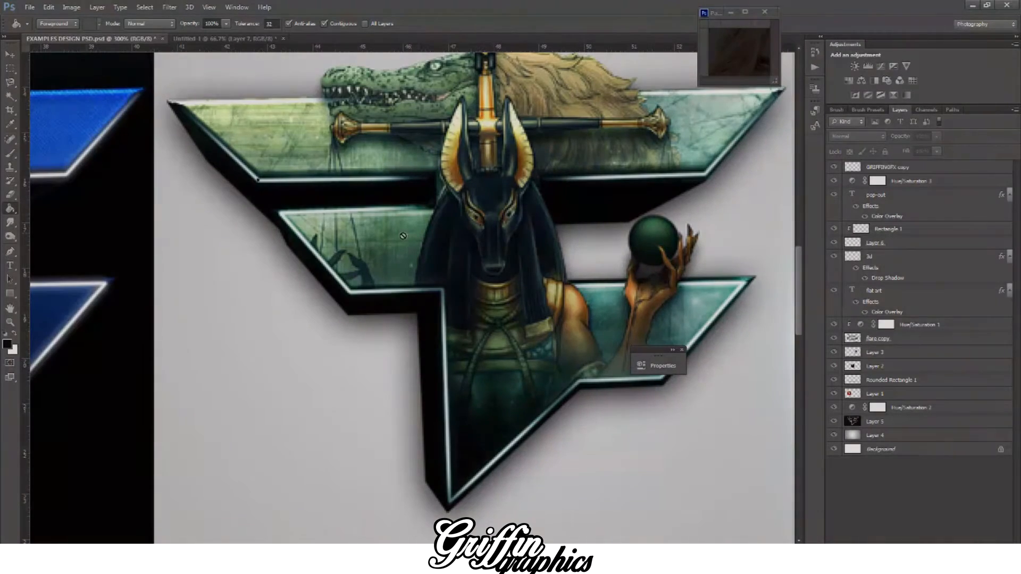
pyautogui.click(198, 38)
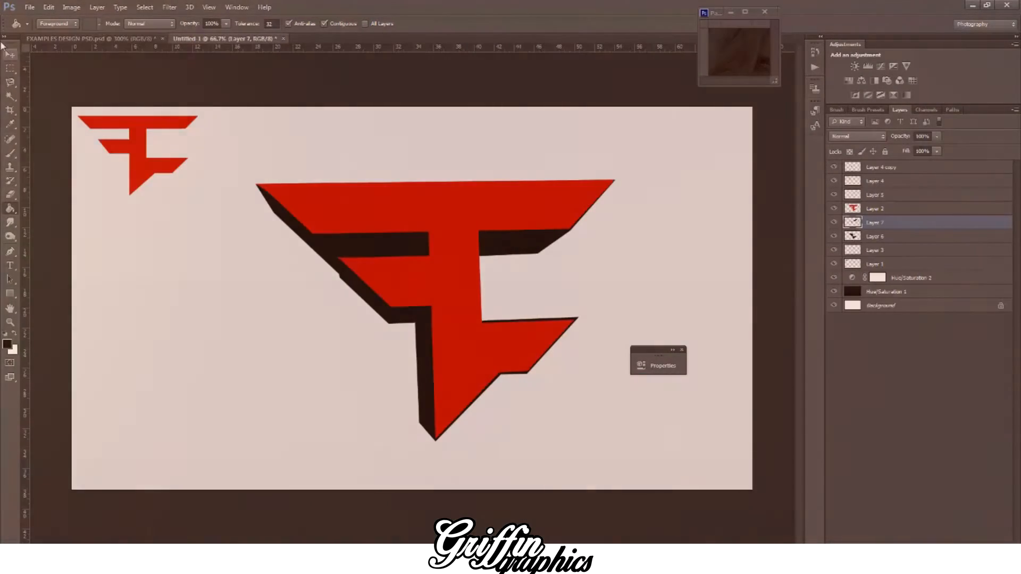
# Step: Swap the foreground and background colours and select the main red logo layer, Layer 2
pyautogui.click(10, 53)
pyautogui.click(14, 335)
pyautogui.click(119, 41)
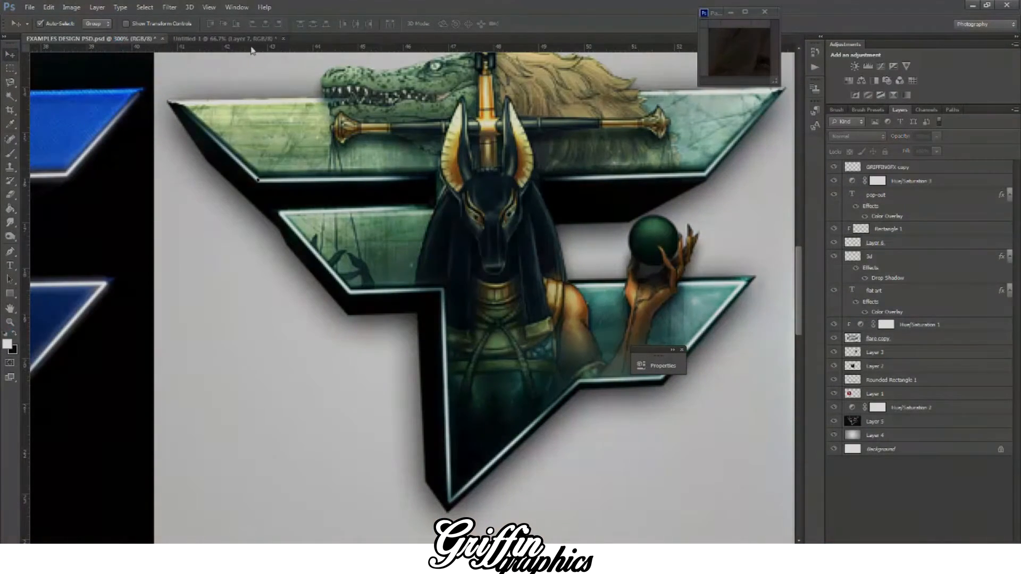
pyautogui.click(239, 39)
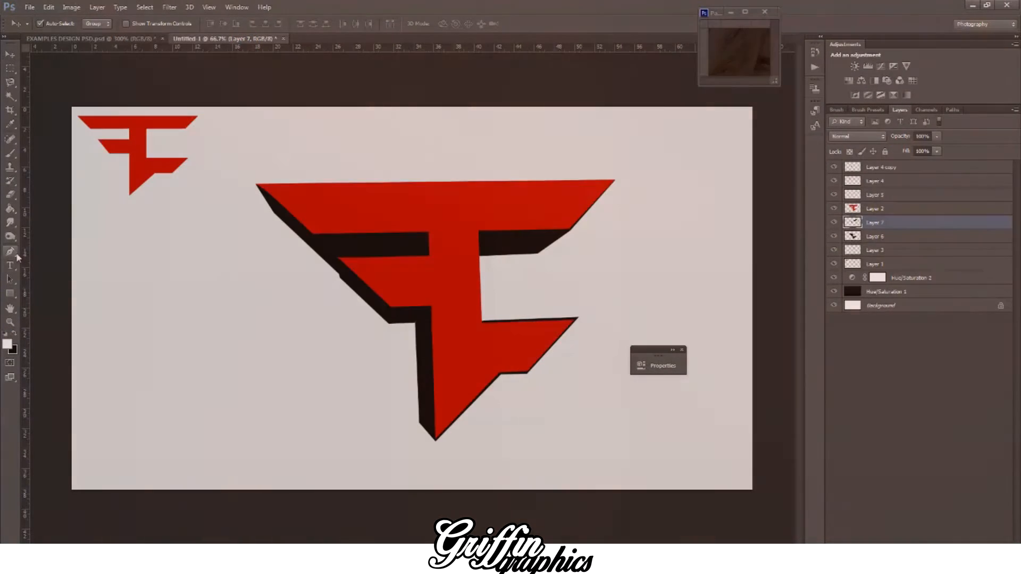
pyautogui.press('p')
pyautogui.rightClick(882, 207)
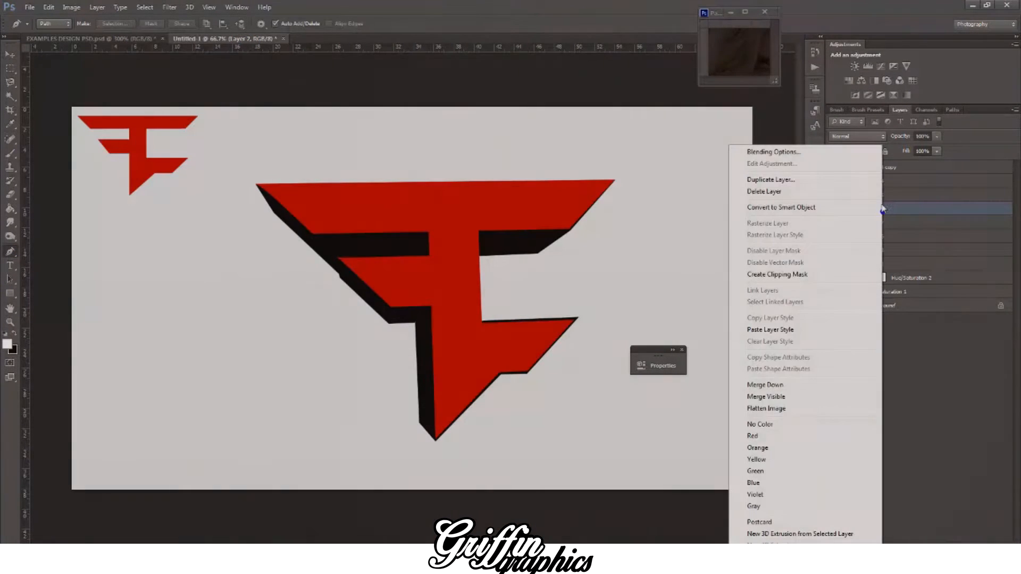
pyautogui.click(899, 206)
# Step: Start an inset Pen path just inside the middle bar, following its lower, slanted left and upper edges to the stem
pyautogui.hotkey('ctrl', '+')
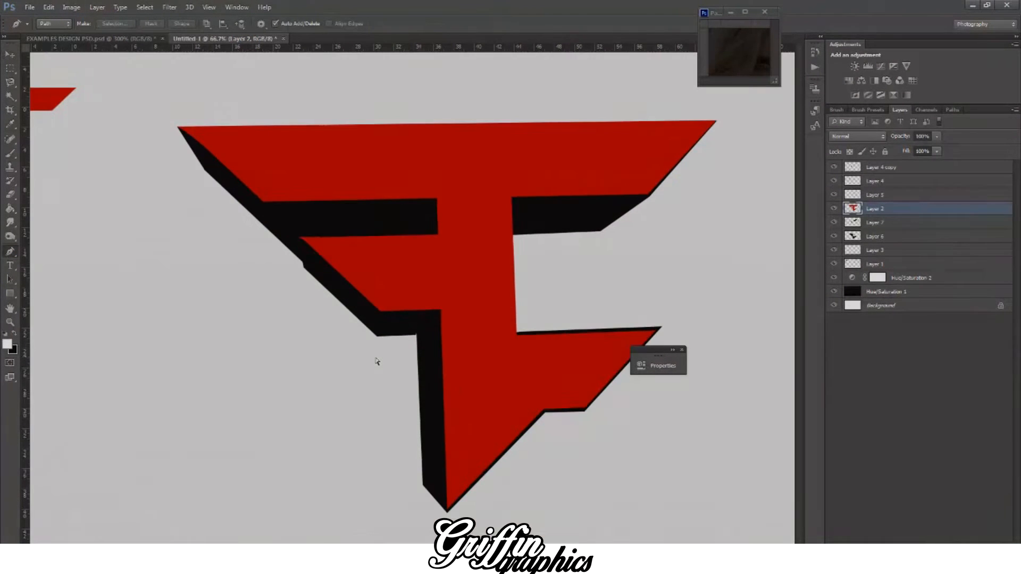
pyautogui.hotkey('ctrl', '+')
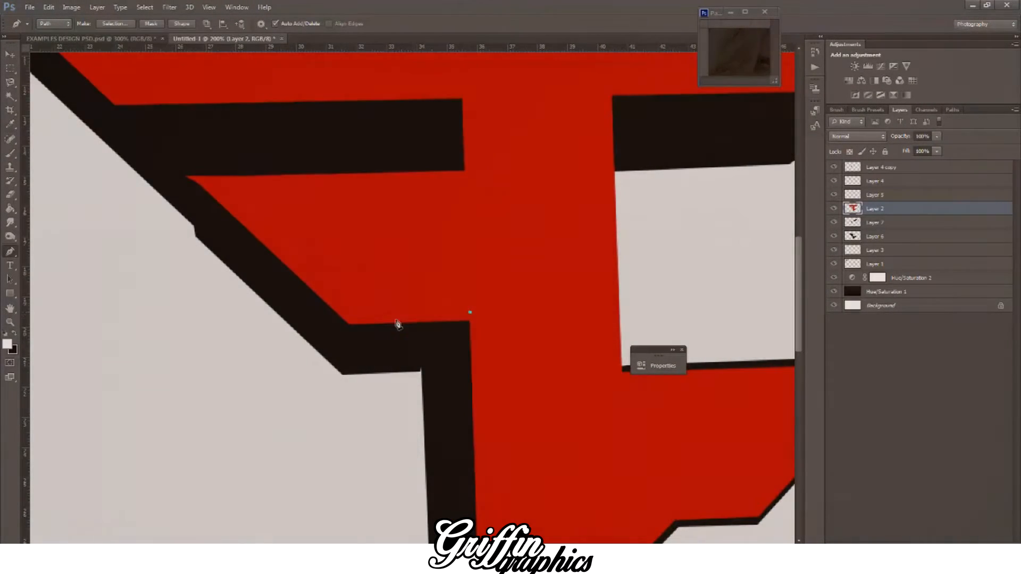
pyautogui.click(430, 323)
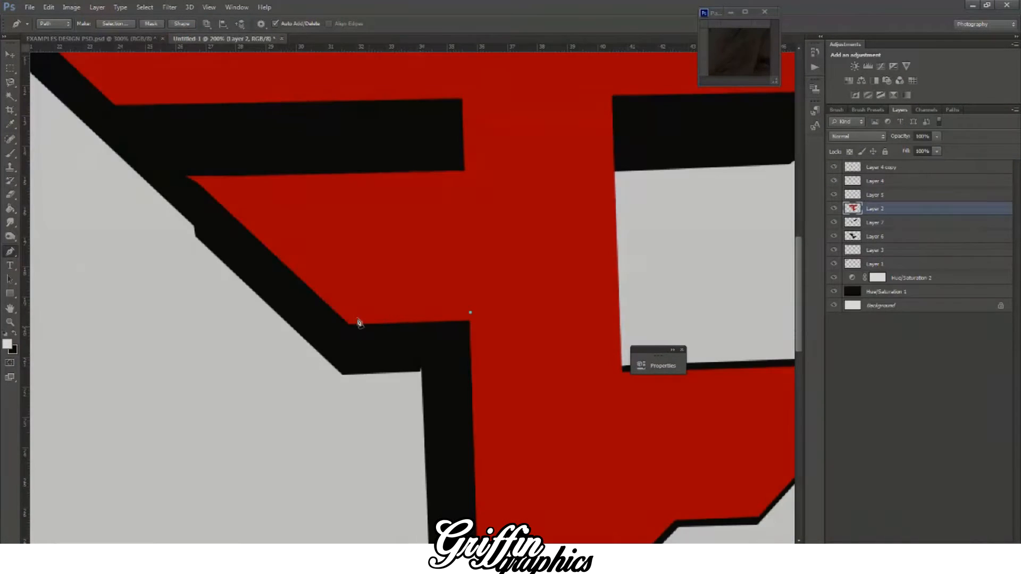
pyautogui.click(351, 317)
pyautogui.click(471, 178)
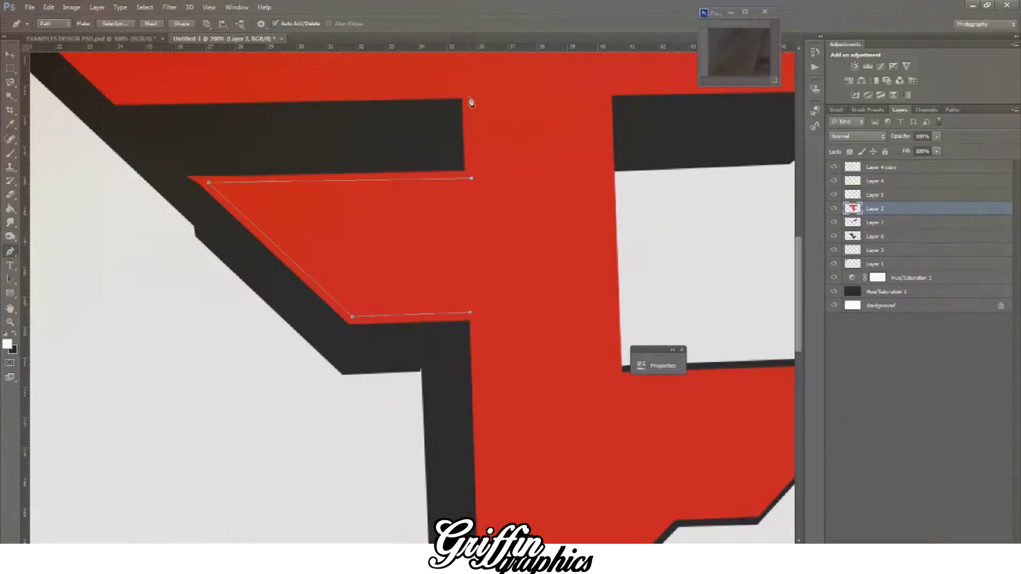
# Step: Continue the inset path up the stem and along the top bar's lower left edge to its left tip
pyautogui.click(468, 93)
pyautogui.scroll(3, 337, 208)
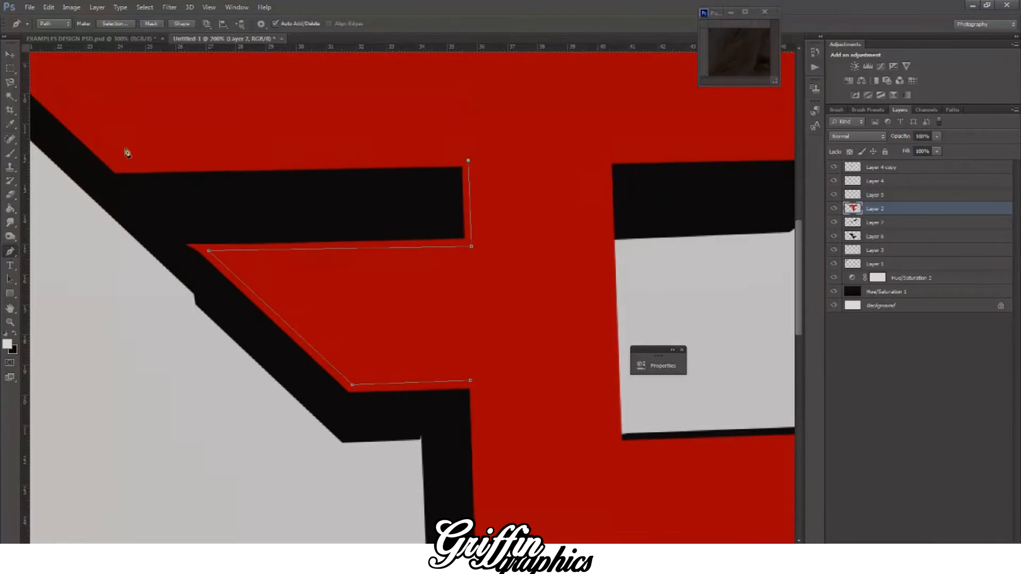
pyautogui.click(119, 166)
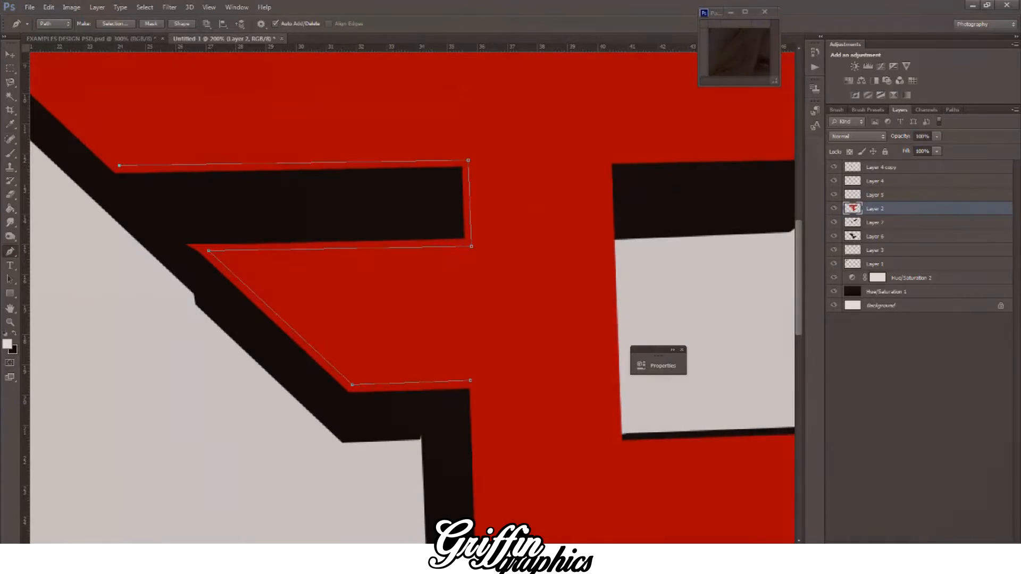
pyautogui.hscroll(-8, 285, 166)
pyautogui.scroll(3, 285, 166)
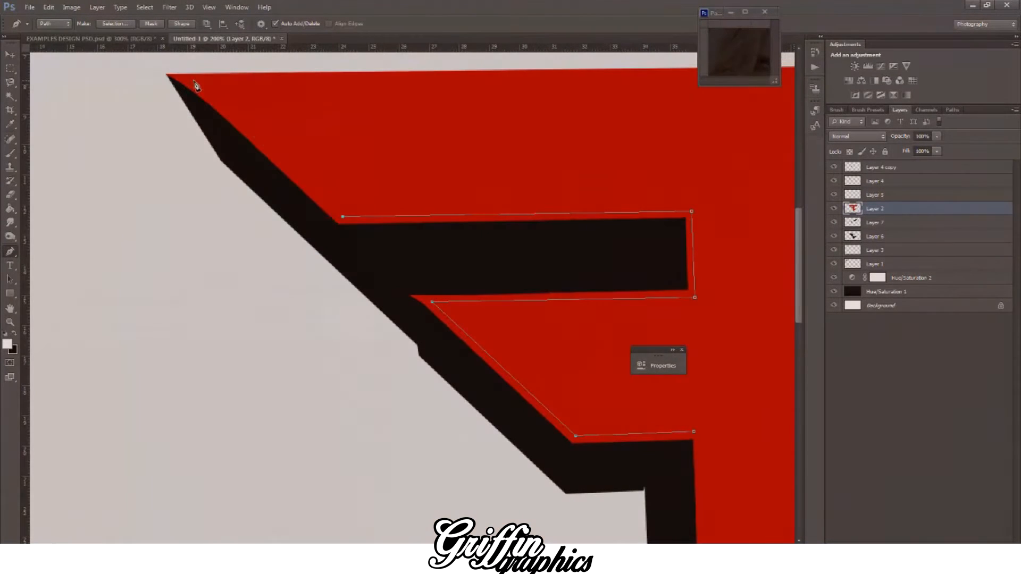
pyautogui.click(193, 81)
# Step: Extend the inset path along the top bar's upper edge, around its right tip and back along the underside to the stem
pyautogui.hscroll(6, 284, 197)
pyautogui.scroll(4, 284, 197)
pyautogui.hscroll(1, 519, 164)
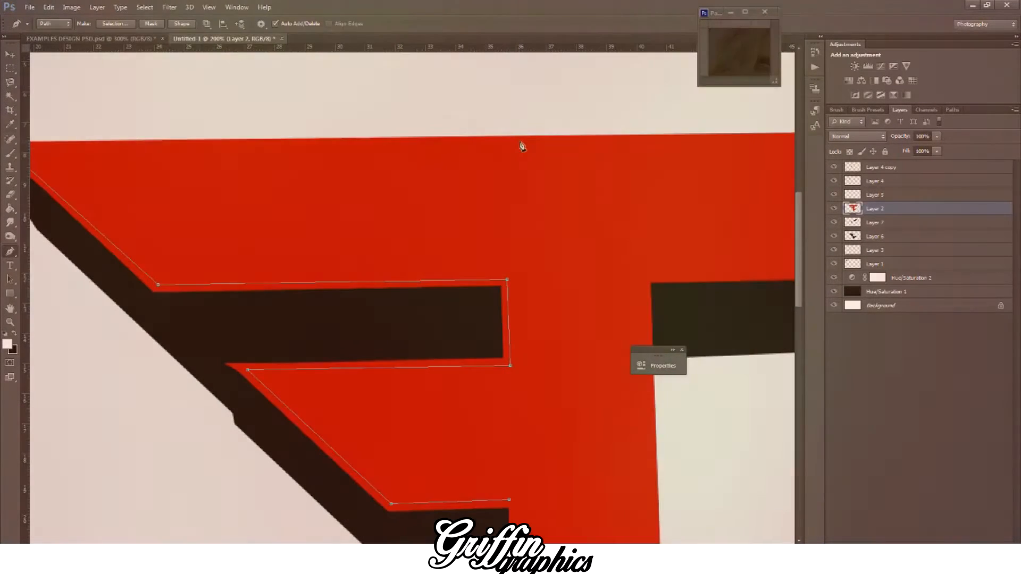
pyautogui.click(519, 141)
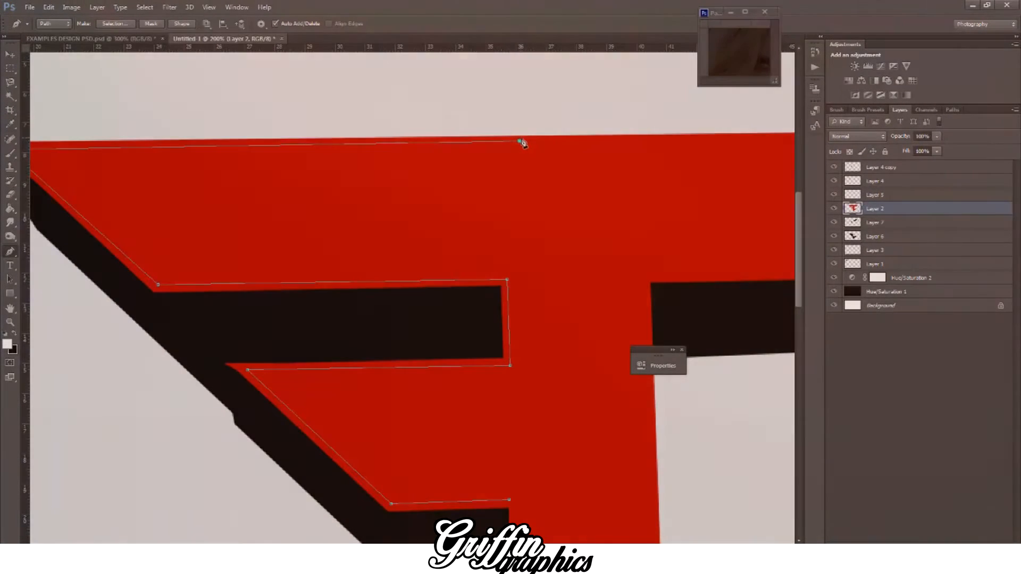
pyautogui.hscroll(14, 412, 298)
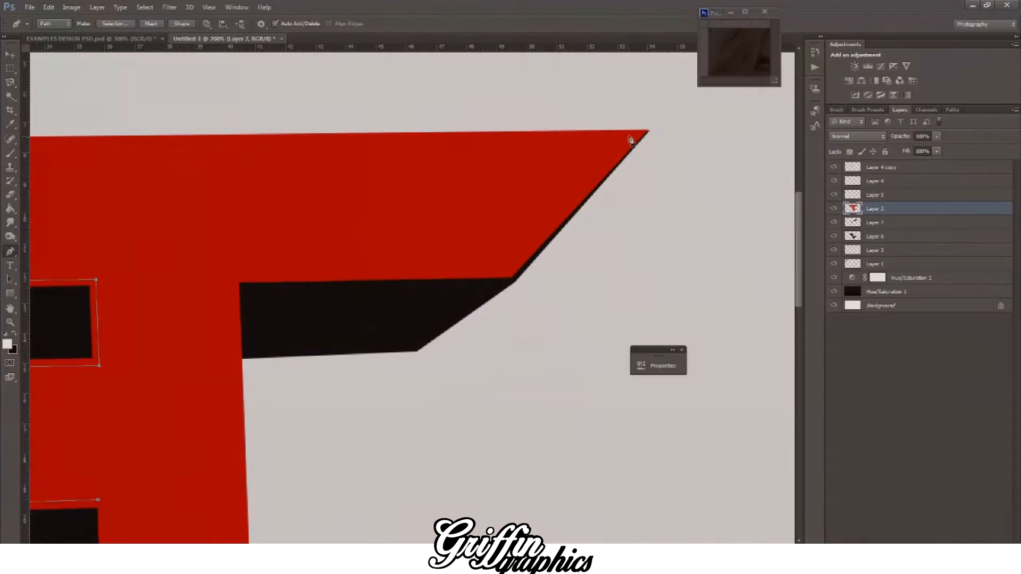
pyautogui.click(628, 136)
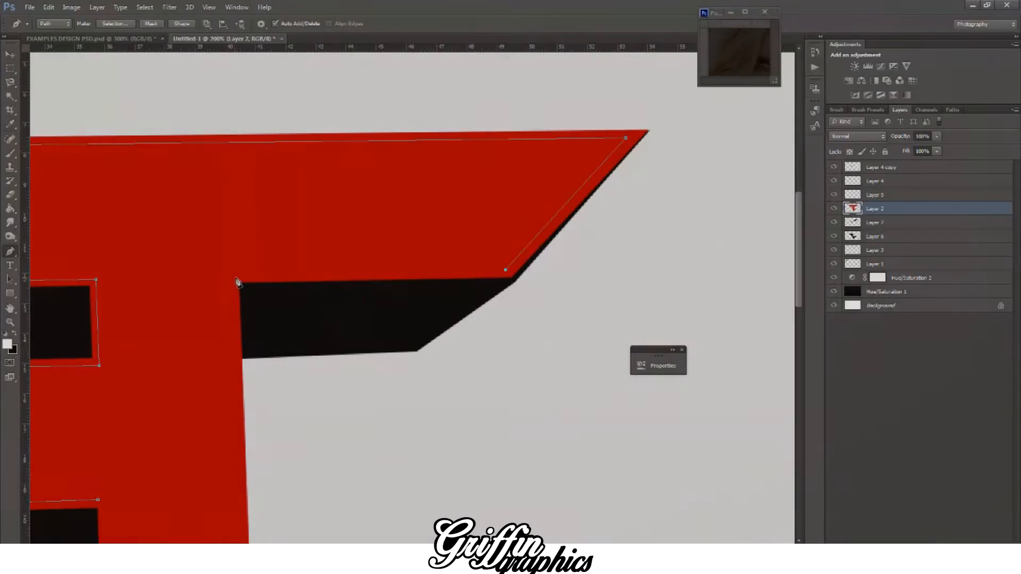
pyautogui.click(231, 272)
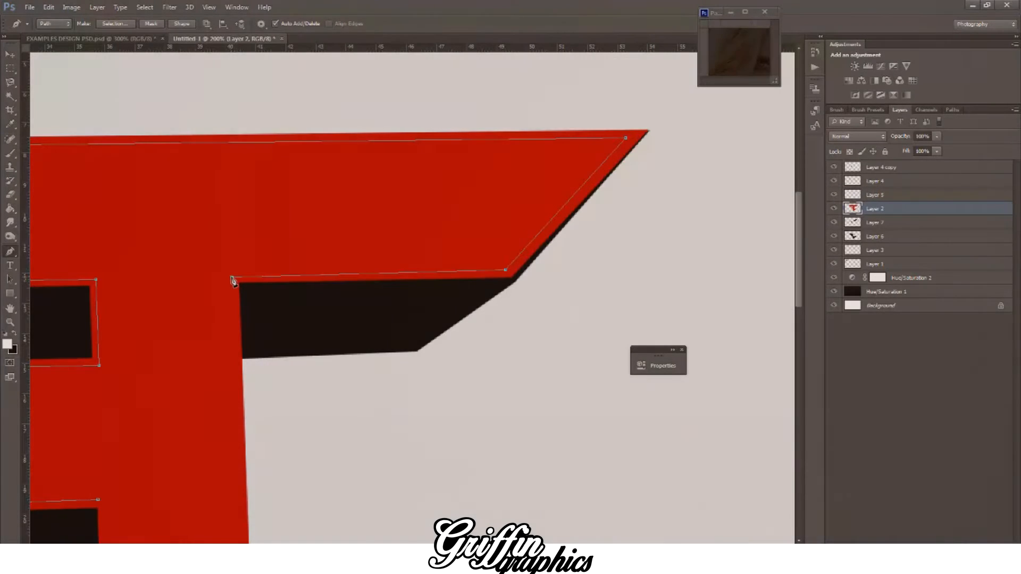
# Step: Continue the inset path down the stem's right edge and around the lower bar's tip to its bottom corners
pyautogui.scroll(-1, 234, 319)
pyautogui.scroll(-5, 234, 325)
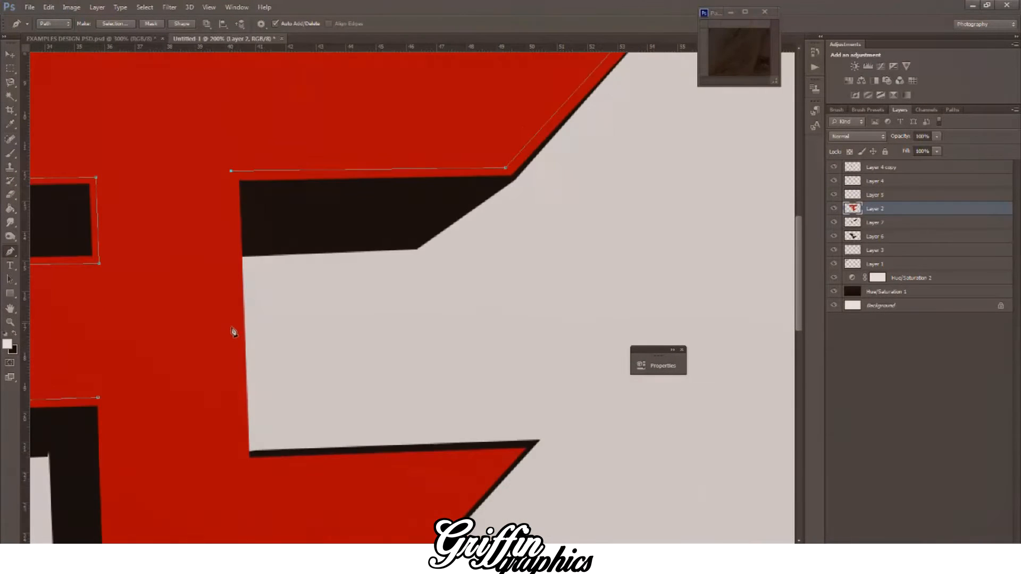
pyautogui.click(241, 448)
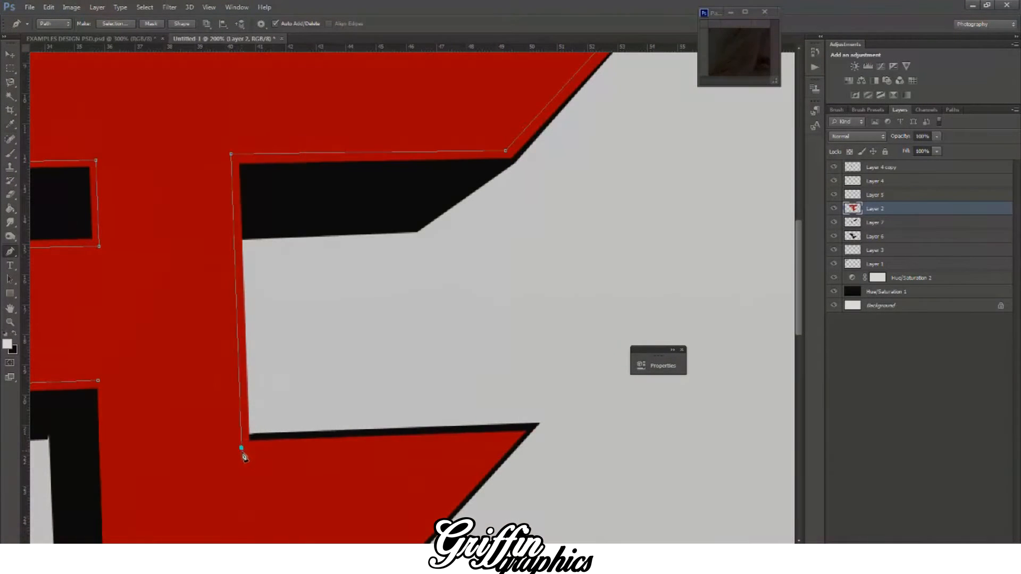
pyautogui.click(505, 441)
pyautogui.scroll(-5, 505, 436)
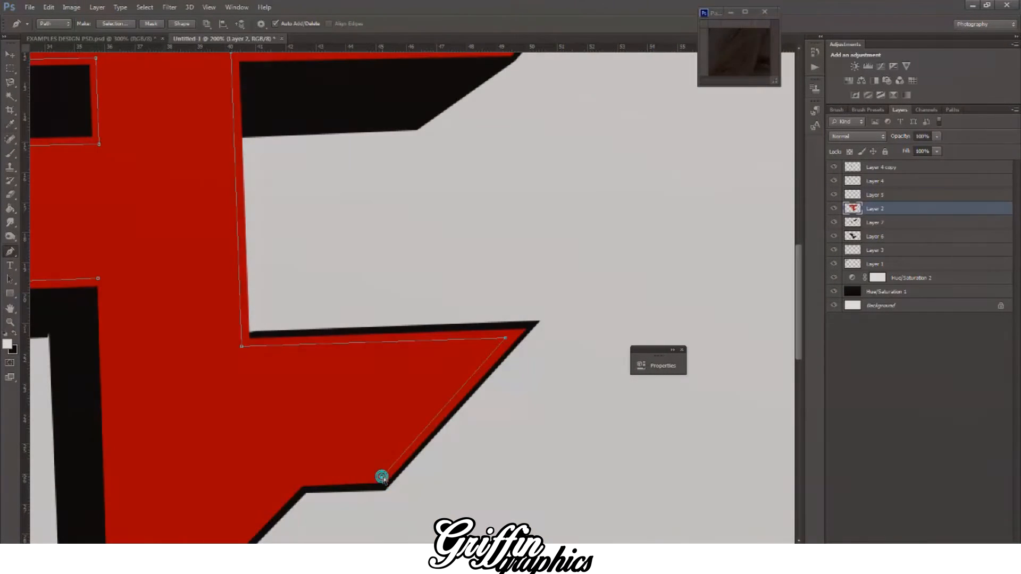
pyautogui.click(383, 475)
pyautogui.scroll(-2, 361, 496)
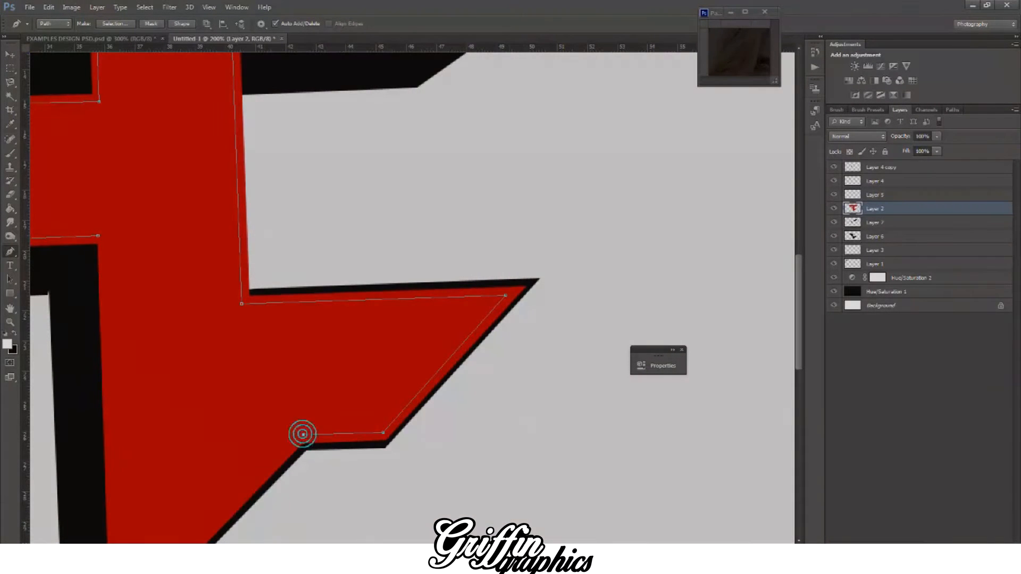
# Step: Extend the inset path to the logo's bottom tip and up the stem's left edge, closing it at the middle bar
pyautogui.hscroll(-8, 372, 442)
pyautogui.scroll(-5, 343, 516)
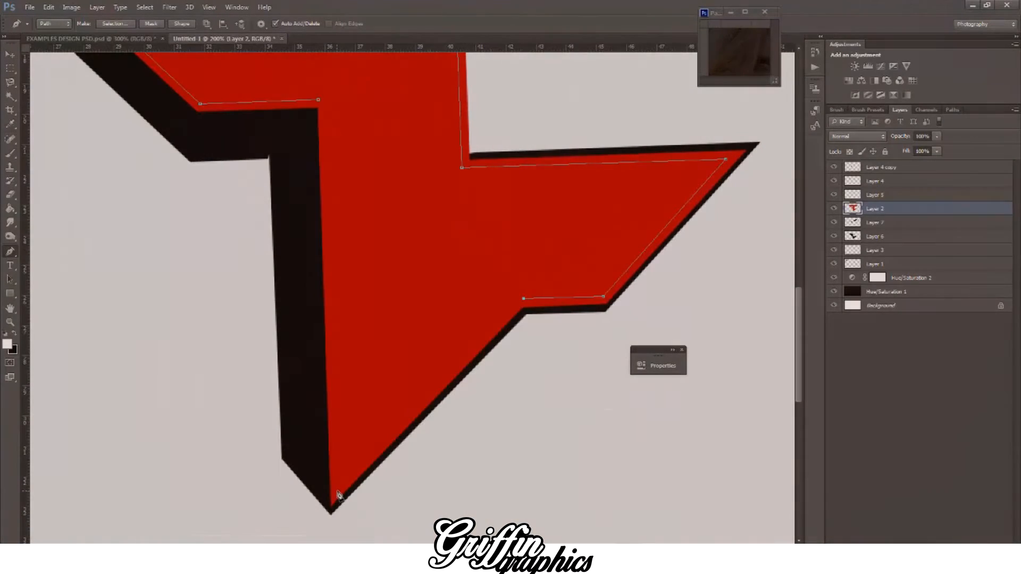
pyautogui.scroll(4, 331, 447)
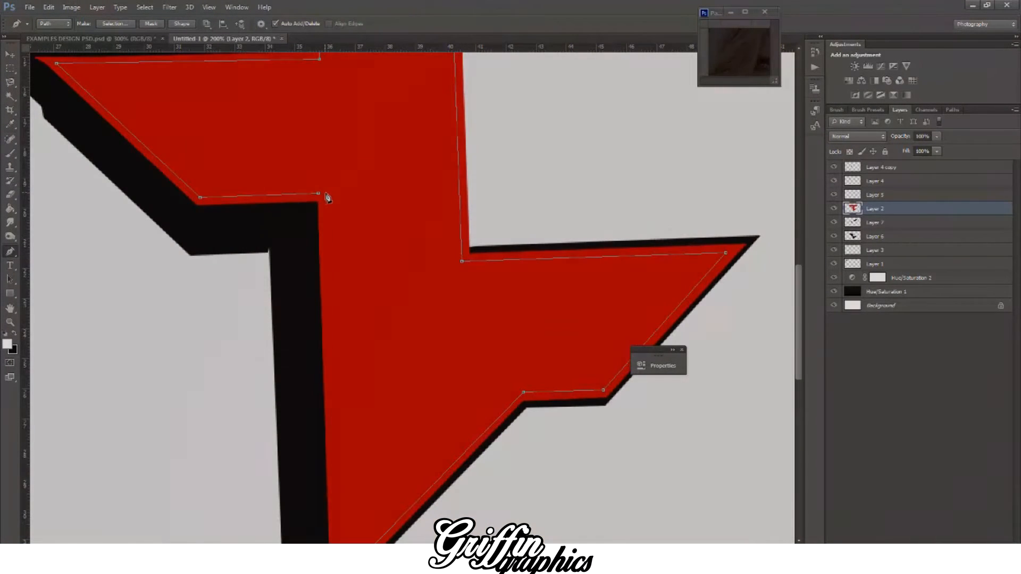
pyautogui.click(325, 193)
# Step: Convert the closed inset path into a new anti-aliased selection and invert the selection
pyautogui.scroll(-3, 364, 221)
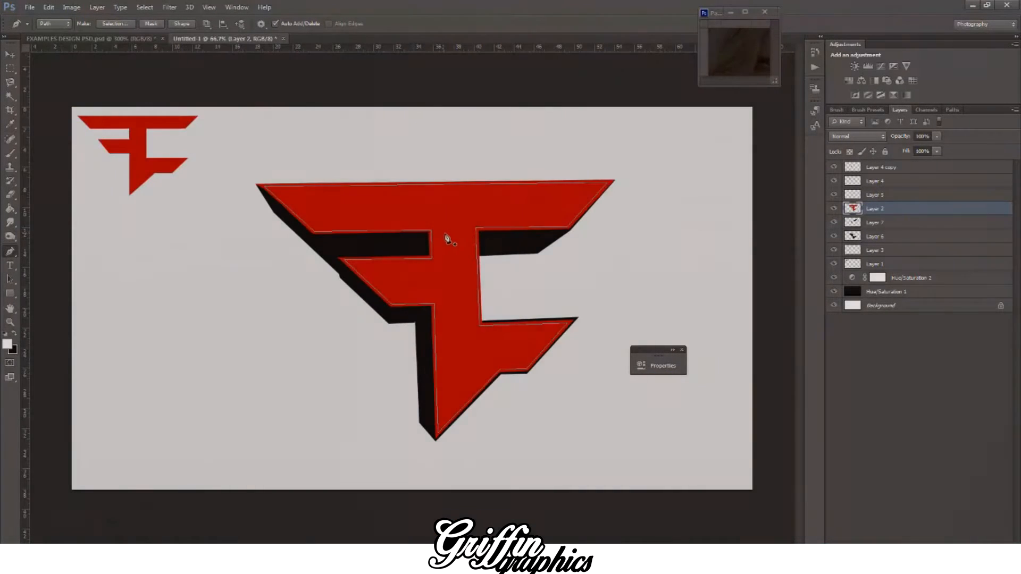
pyautogui.rightClick(451, 228)
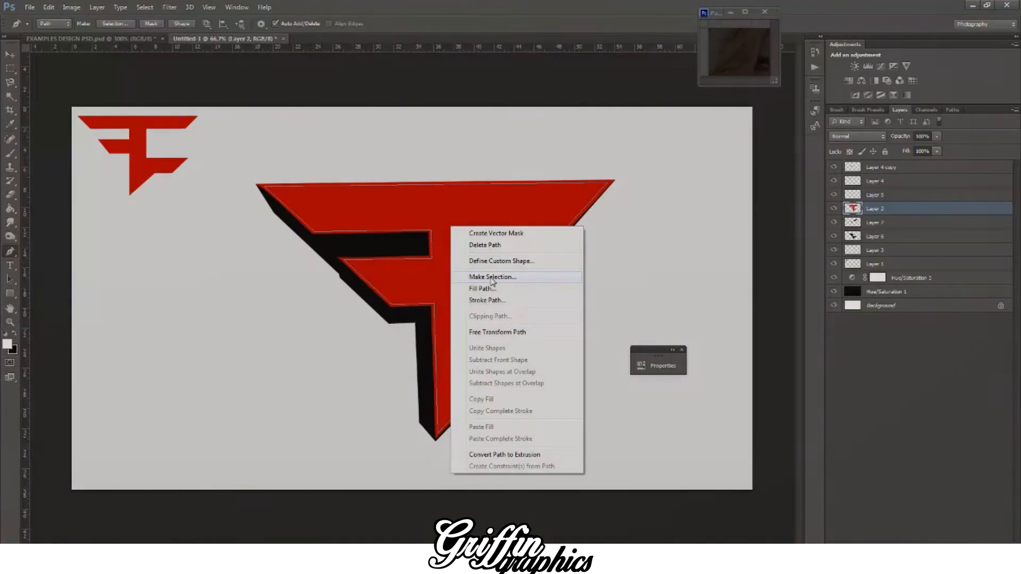
pyautogui.click(492, 277)
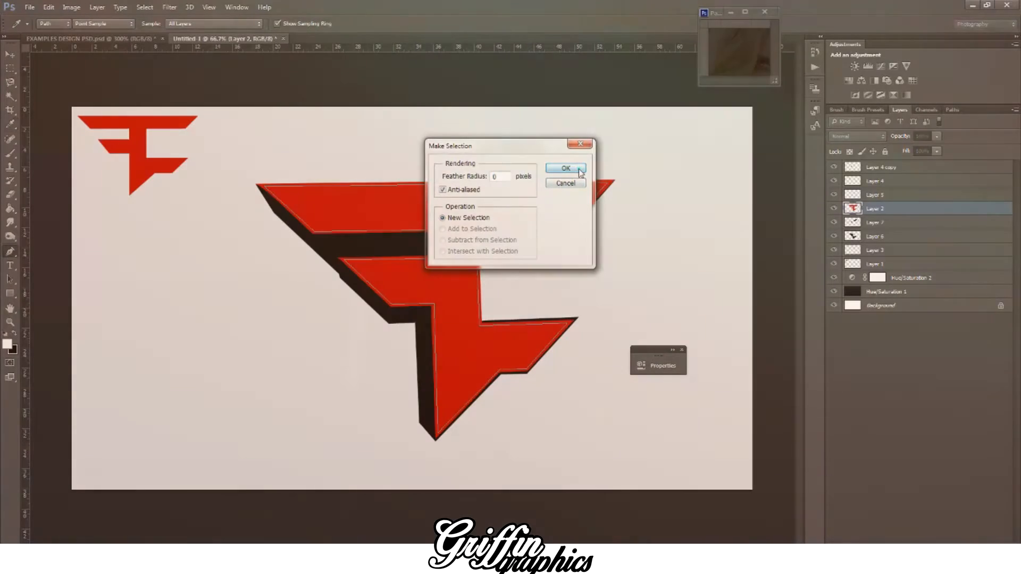
pyautogui.click(565, 168)
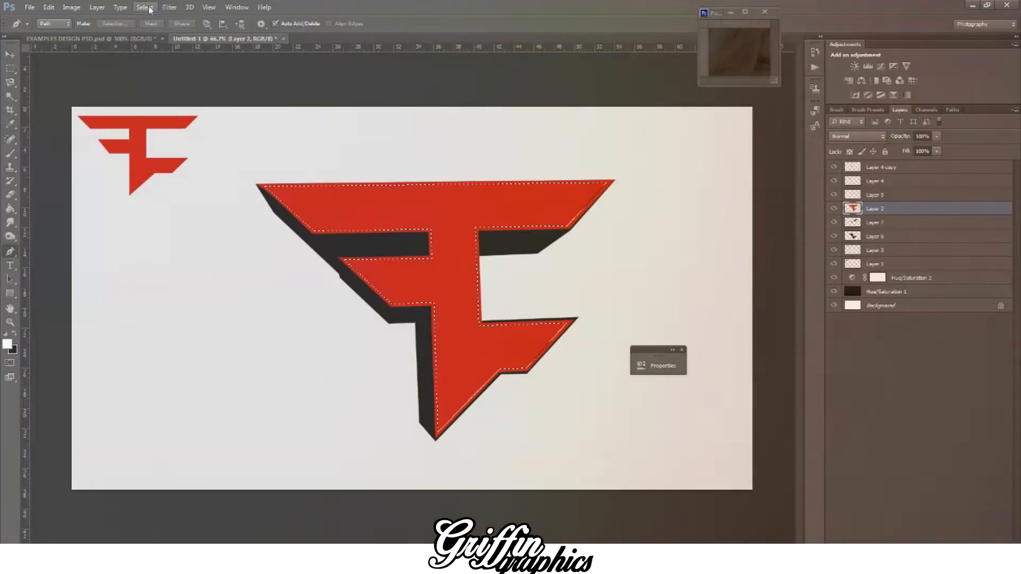
pyautogui.click(145, 7)
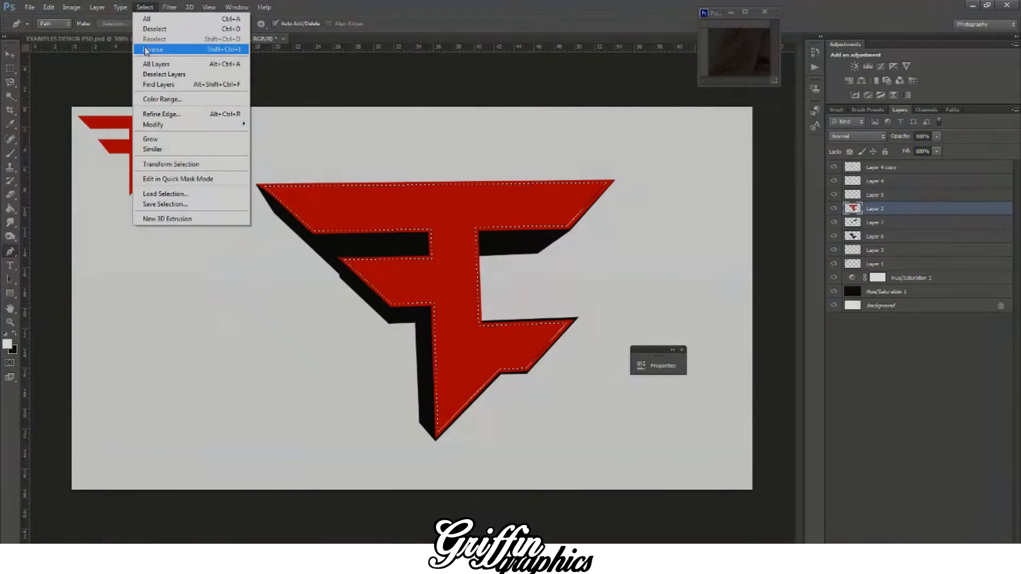
pyautogui.click(152, 49)
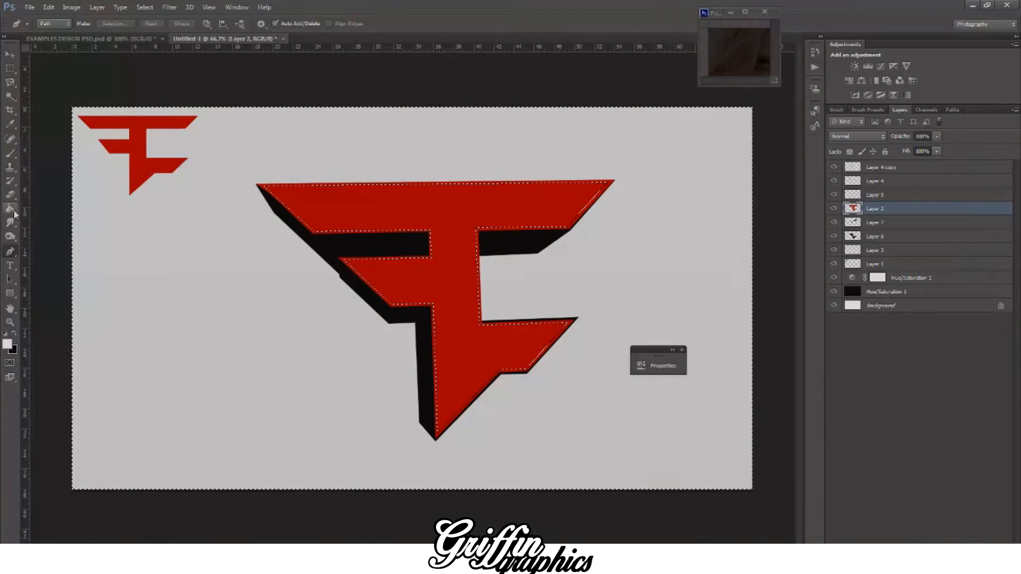
# Step: Try to fill the inverted selection on Layer 2 with black using the Paint Bucket, and undo the fill
pyautogui.click(12, 210)
pyautogui.click(14, 333)
pyautogui.click(210, 278)
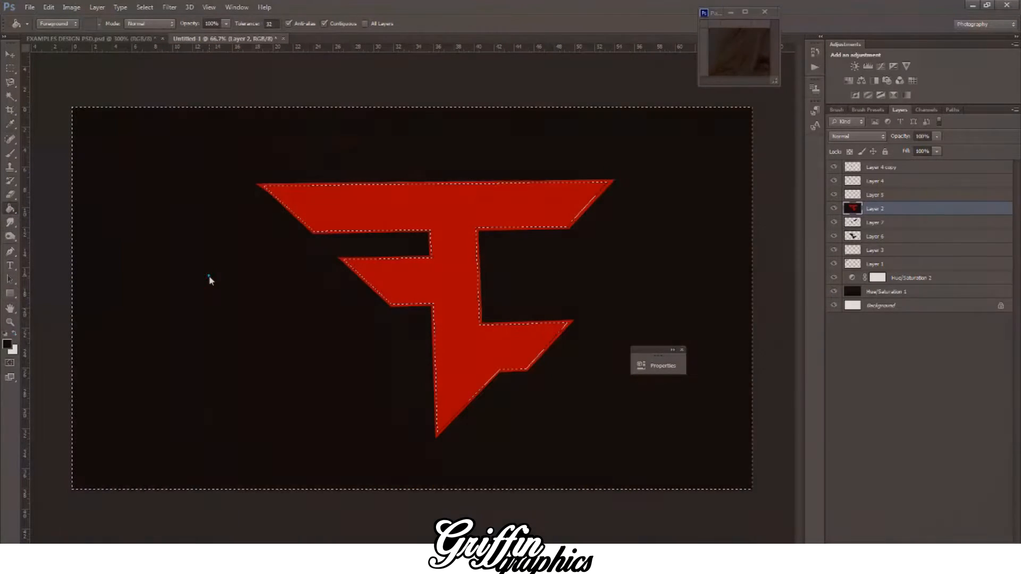
pyautogui.hotkey('ctrl', 'z')
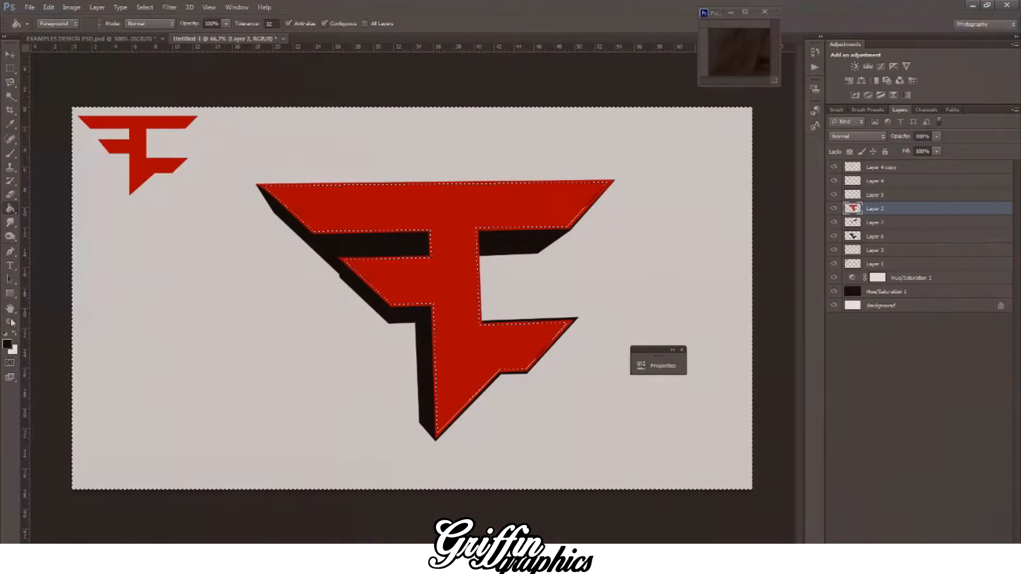
# Step: Swap the colours back and set the foreground colour to light pink ffadad
pyautogui.click(13, 333)
pyautogui.click(8, 345)
pyautogui.click(706, 358)
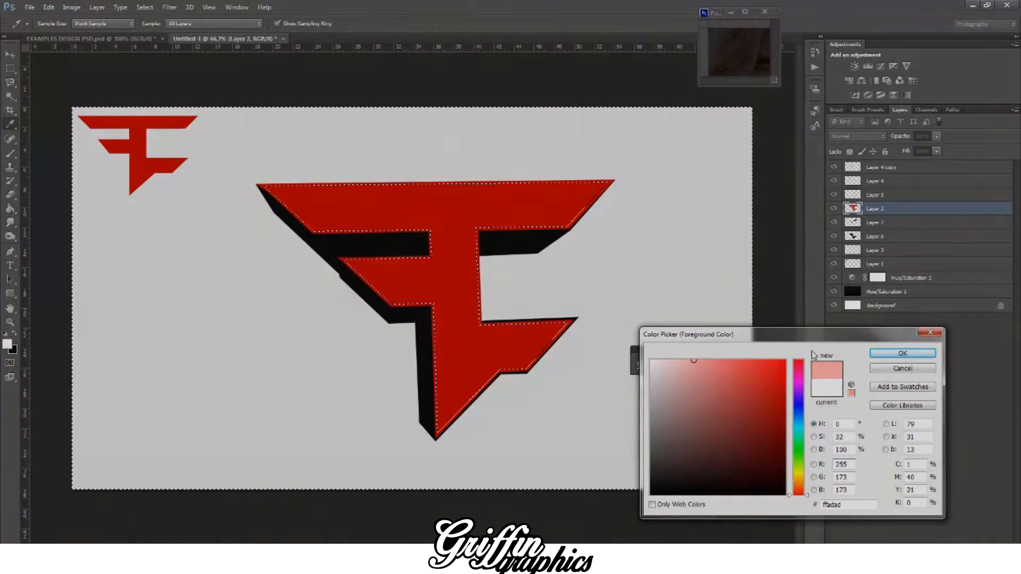
pyautogui.click(878, 355)
# Step: Try to fill the inverted selection on Layer 2 with light pink, and undo the fill
pyautogui.press('g')
pyautogui.click(158, 267)
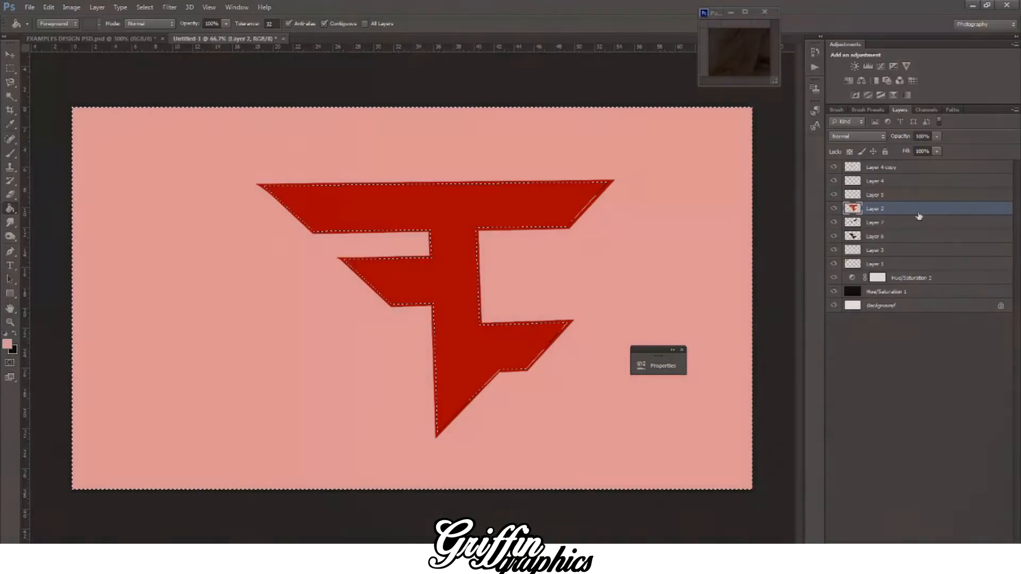
pyautogui.hotkey('ctrl', 'z')
# Step: Add a new layer directly above the red logo and try to fill the inverted selection there with light pink
pyautogui.hotkey('ctrl', 'shift', 'alt', 'n')
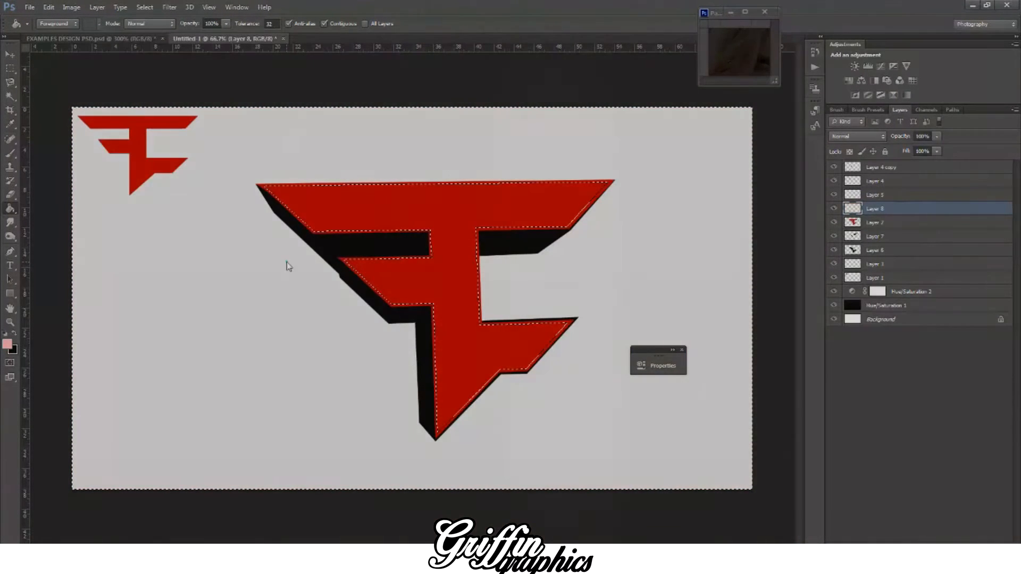
pyautogui.click(287, 266)
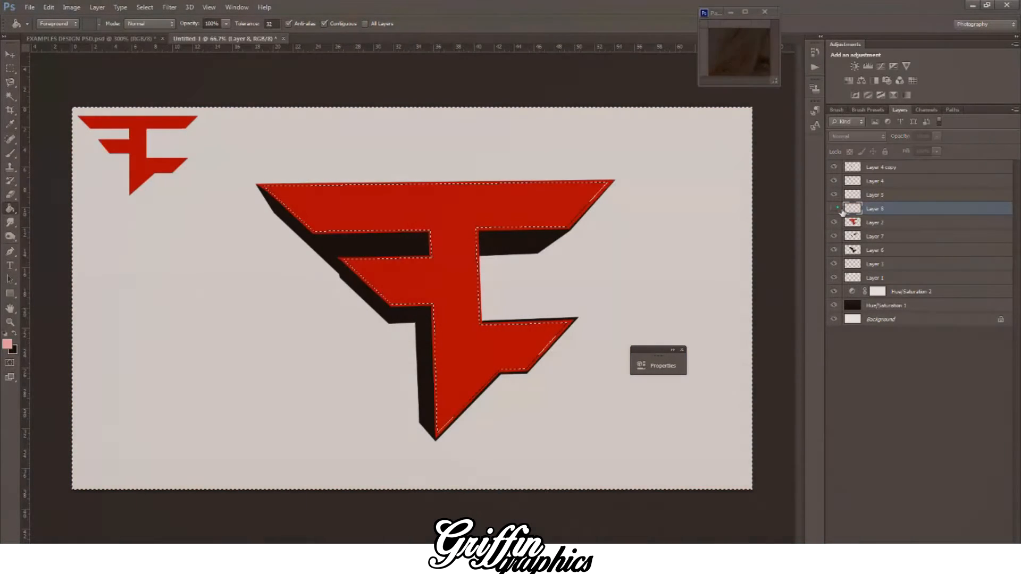
pyautogui.click(835, 208)
# Step: Add a new layer on top of the stack, fill the inverted selection with light pink and deselect
pyautogui.hotkey('ctrl', 'shift', 'alt', 'n')
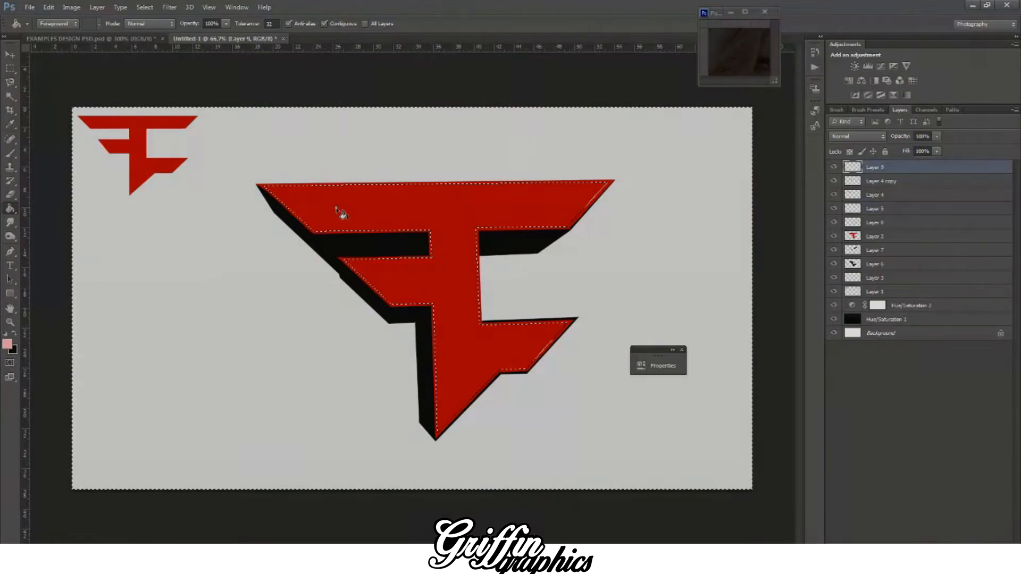
pyautogui.click(338, 210)
pyautogui.hotkey('ctrl', 'd')
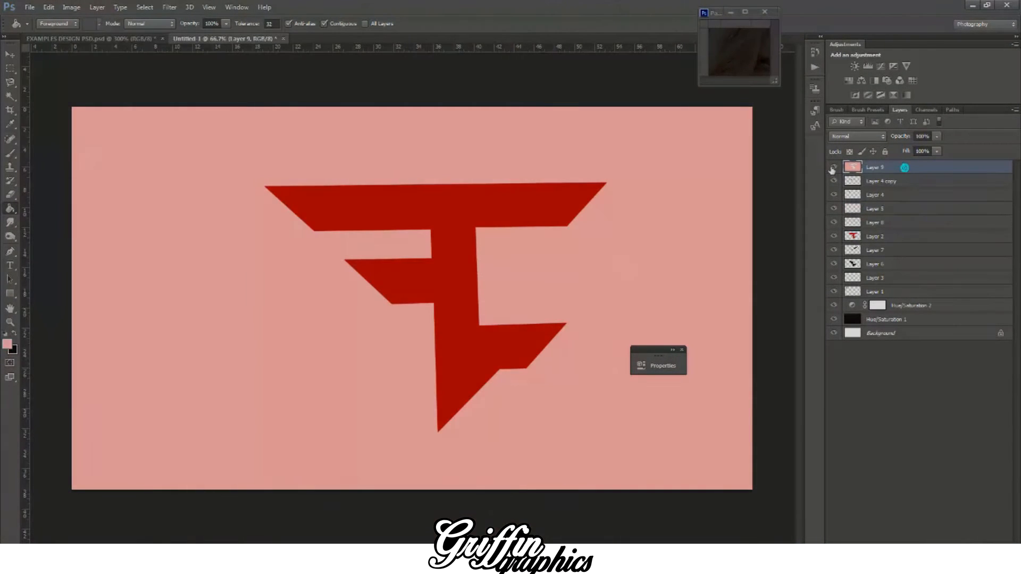
# Step: Hide the pink fill layer, Layer 9, and delete the Layer 4 copy layer
pyautogui.click(834, 167)
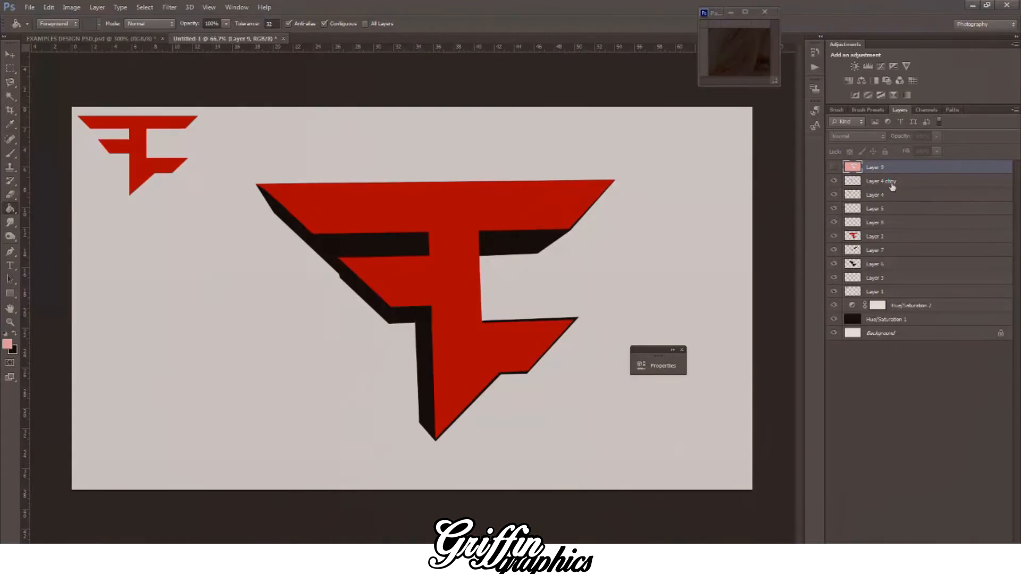
pyautogui.click(889, 181)
pyautogui.click(834, 194)
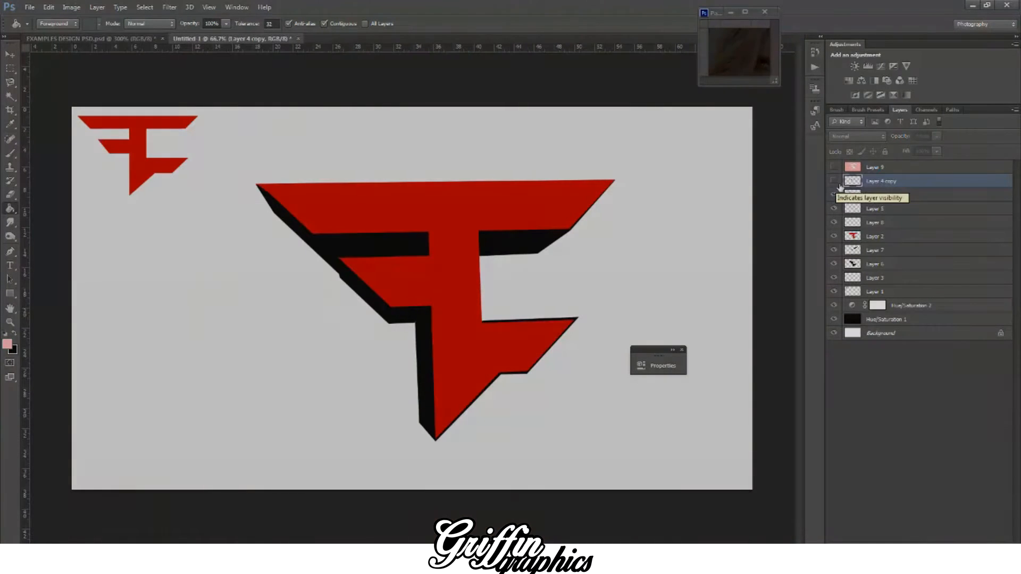
pyautogui.click(835, 182)
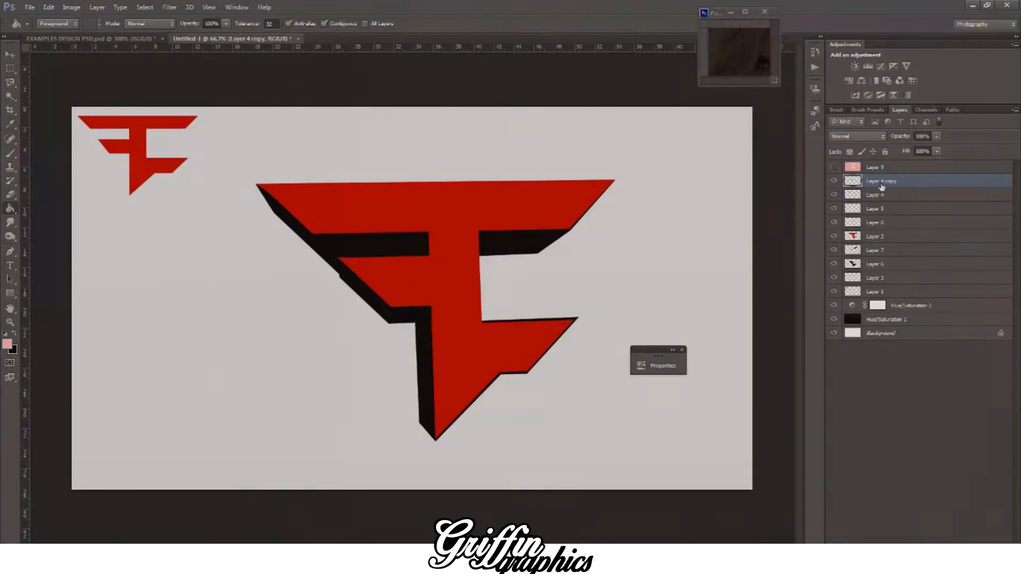
pyautogui.press('Delete')
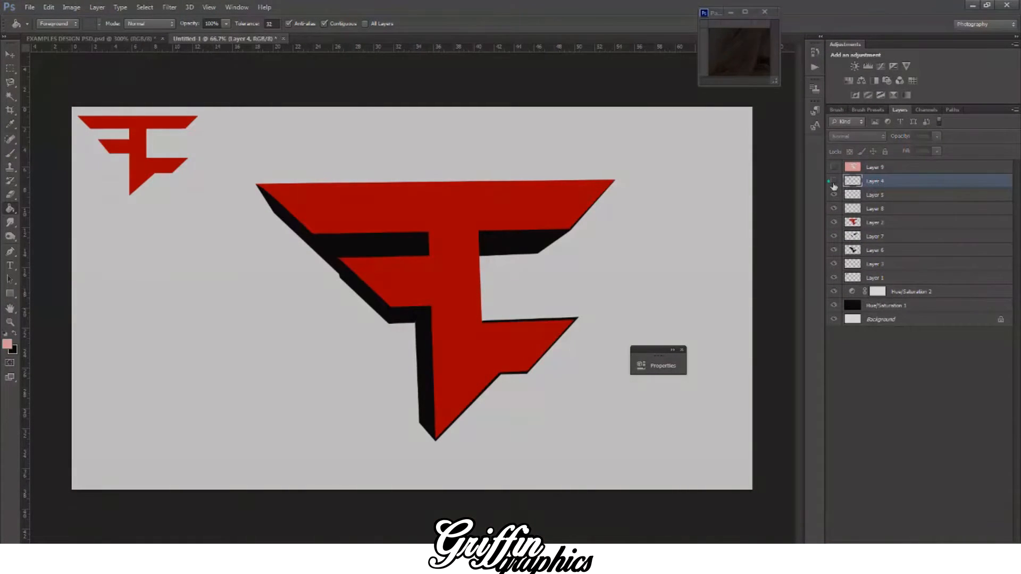
# Step: Merge Layer 4 with the red logo layer, Layer 2, and check the merged layer by toggling its visibility
pyautogui.keyDown('ctrl'); pyautogui.click(875, 222); pyautogui.keyUp('ctrl')
pyautogui.rightClick(875, 223)
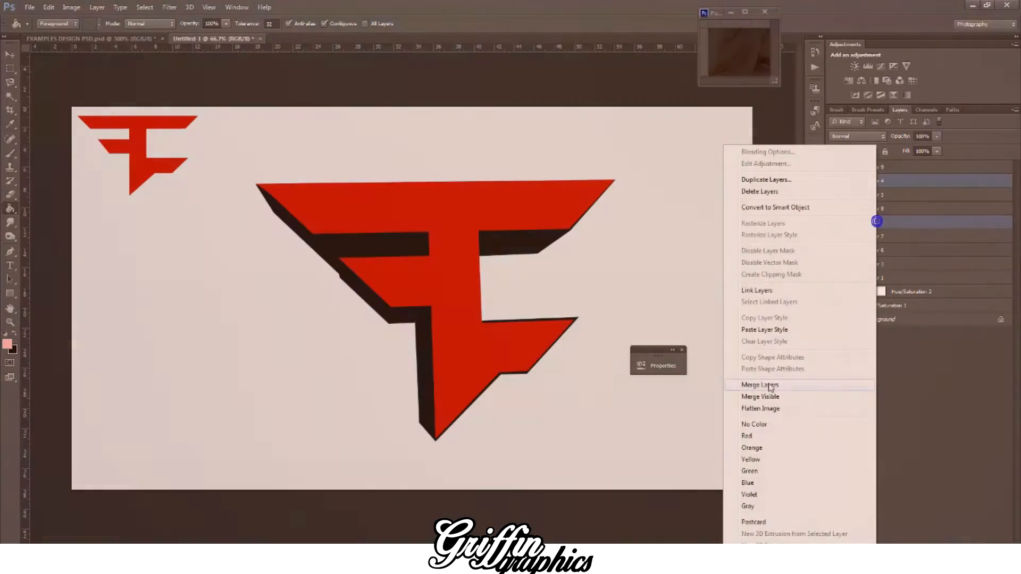
pyautogui.click(763, 384)
pyautogui.click(834, 181)
pyautogui.click(834, 180)
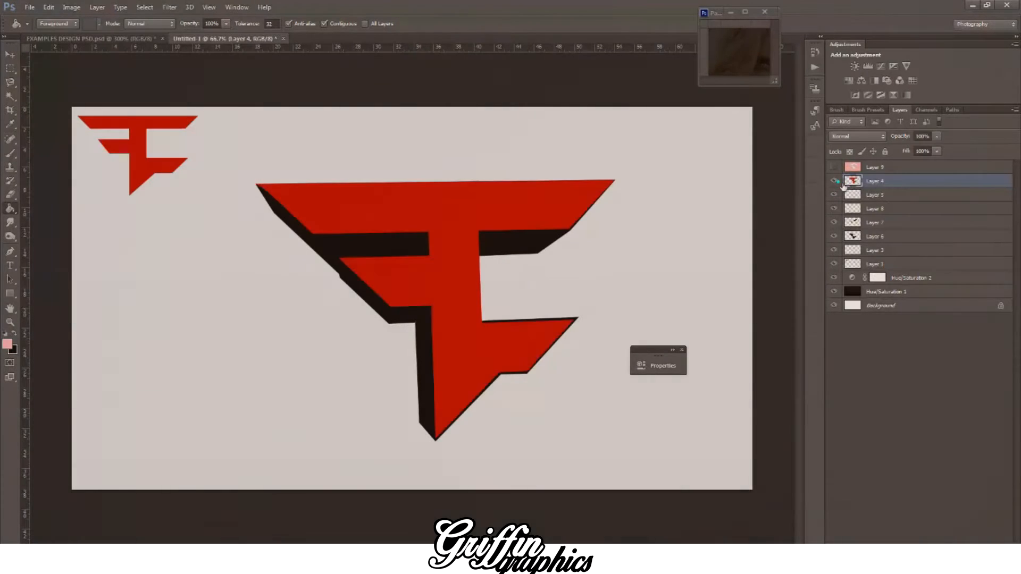
pyautogui.click(834, 180)
pyautogui.click(834, 181)
# Step: Show the pink fill layer, Layer 9, and clip it to the merged red logo layer with a clipping mask
pyautogui.click(875, 168)
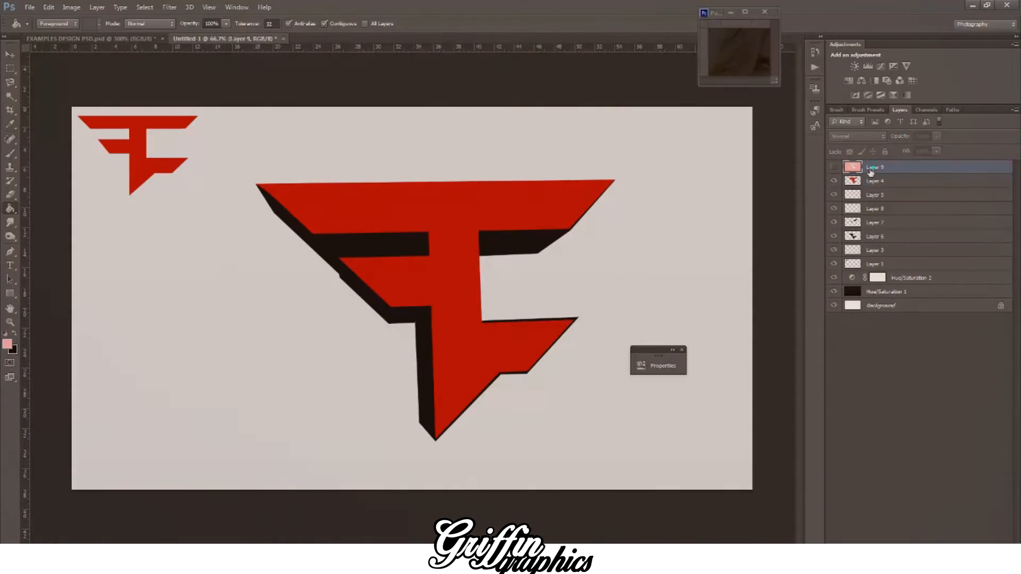
pyautogui.click(834, 167)
pyautogui.rightClick(885, 172)
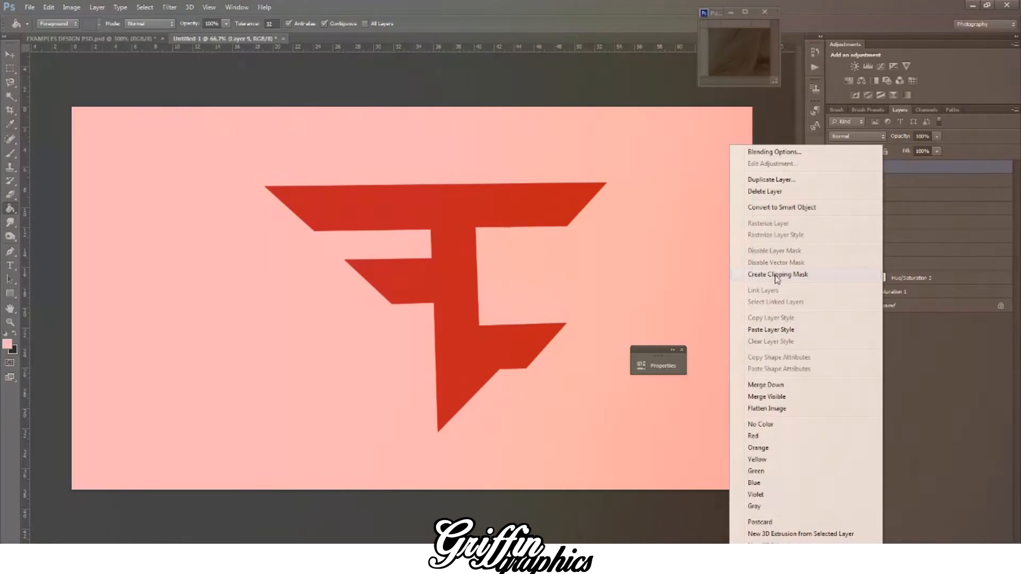
pyautogui.click(776, 274)
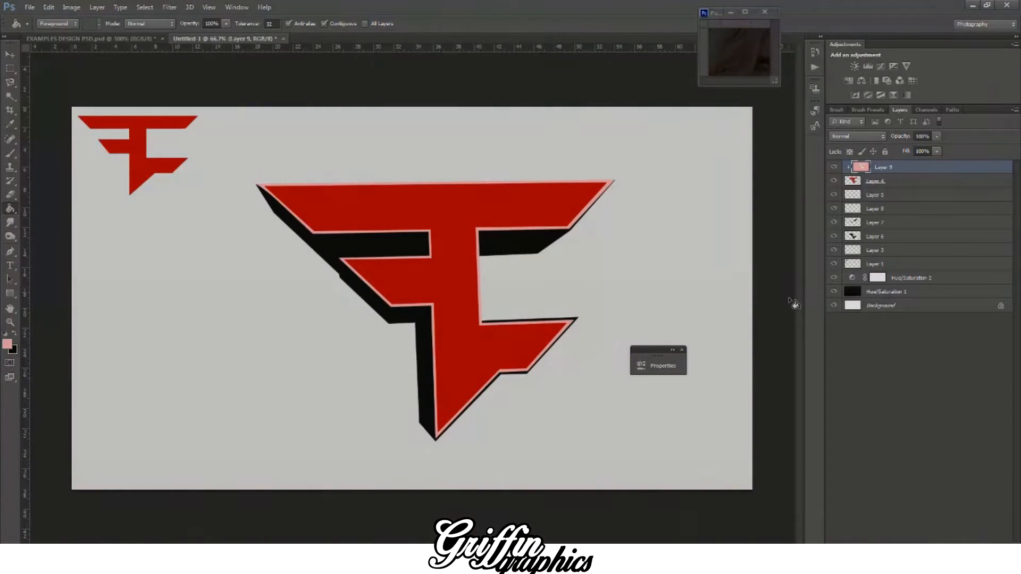
# Step: Try blend modes such as Multiply, Screen and Overlay on the pink outline layer, and return it to Normal
pyautogui.click(10, 55)
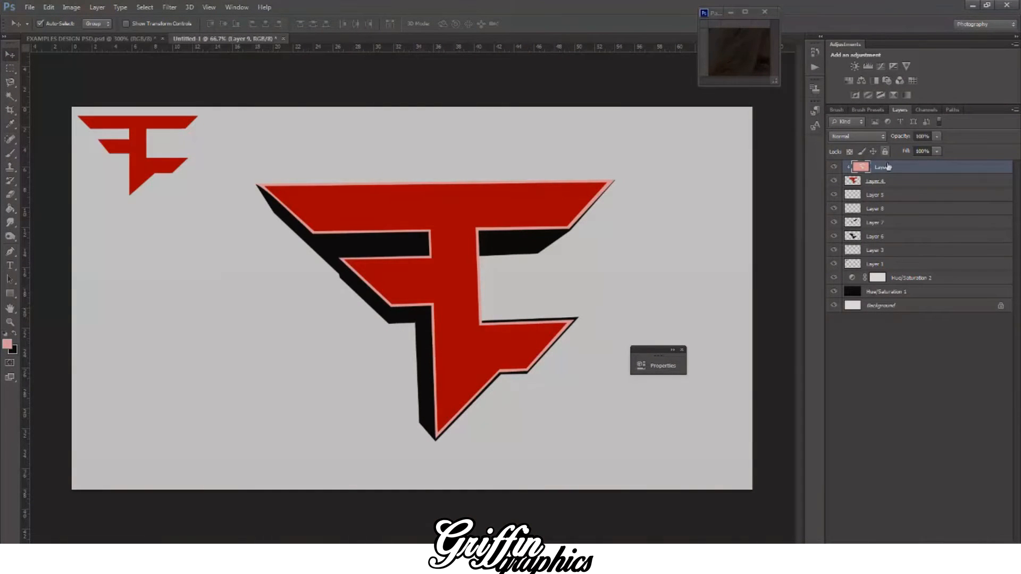
pyautogui.click(855, 136)
pyautogui.click(856, 141)
pyautogui.click(858, 137)
pyautogui.click(850, 167)
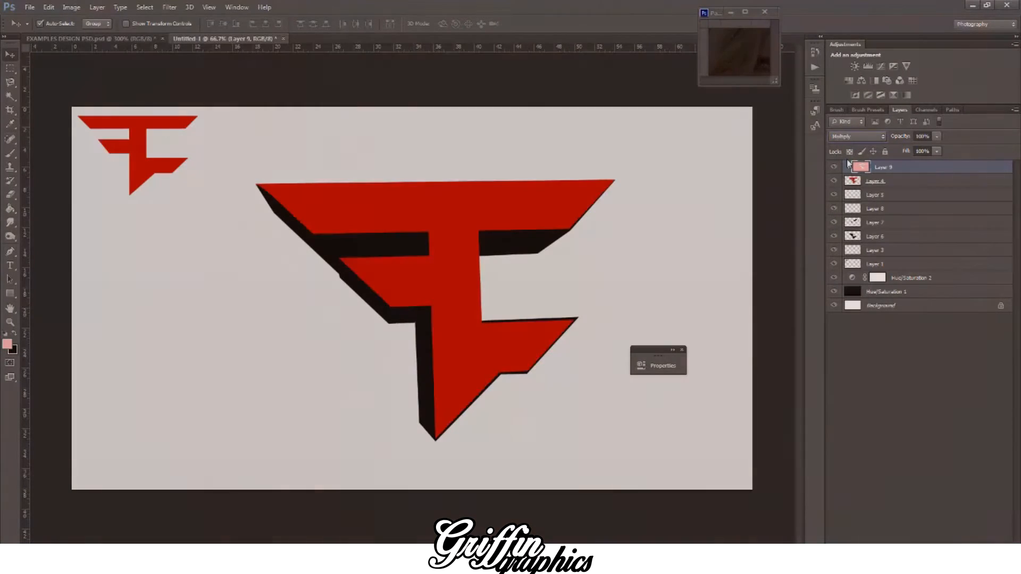
pyautogui.press('Down')
pyautogui.press('Down')
pyautogui.press('Down')
pyautogui.press('Down')
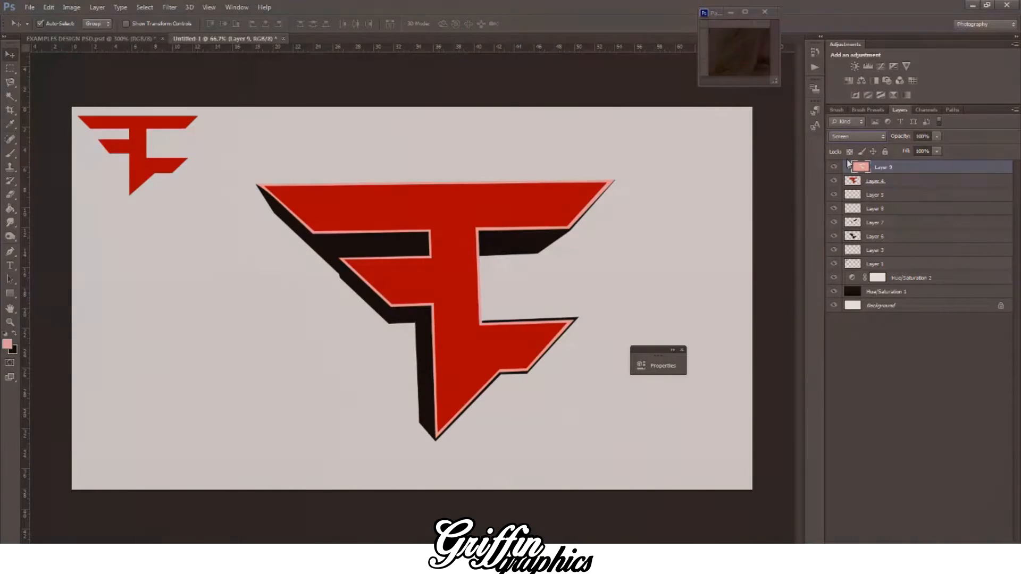
pyautogui.press('Up')
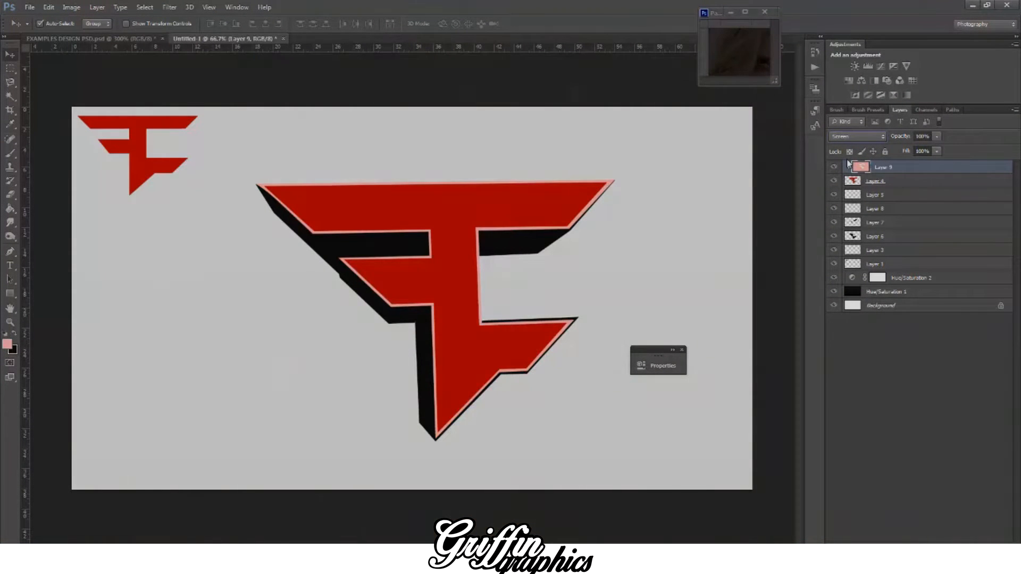
pyautogui.press('Down')
pyautogui.press('Down')
pyautogui.press('Down')
pyautogui.press('Down')
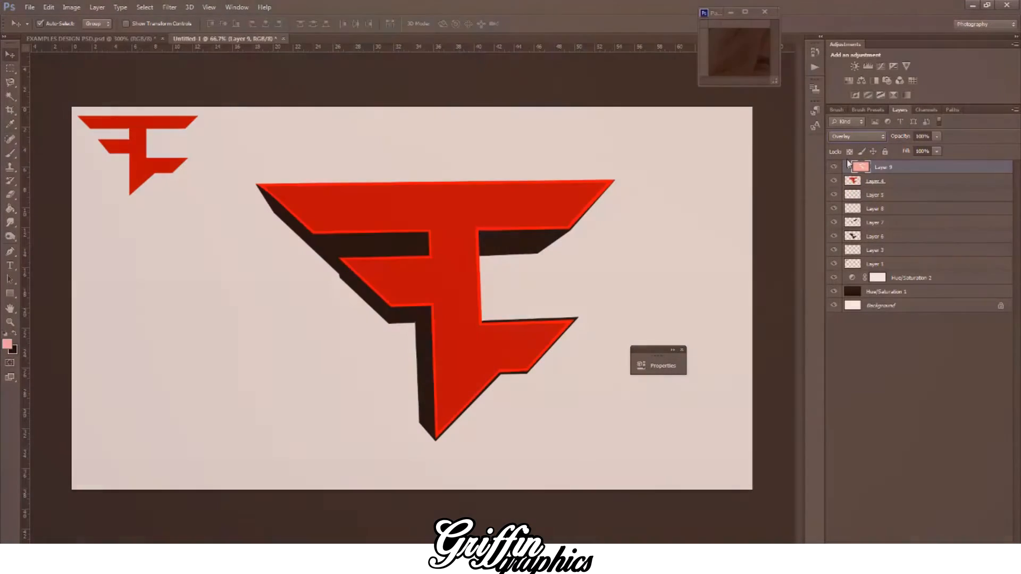
pyautogui.press('Down')
pyautogui.click(857, 136)
pyautogui.click(851, 145)
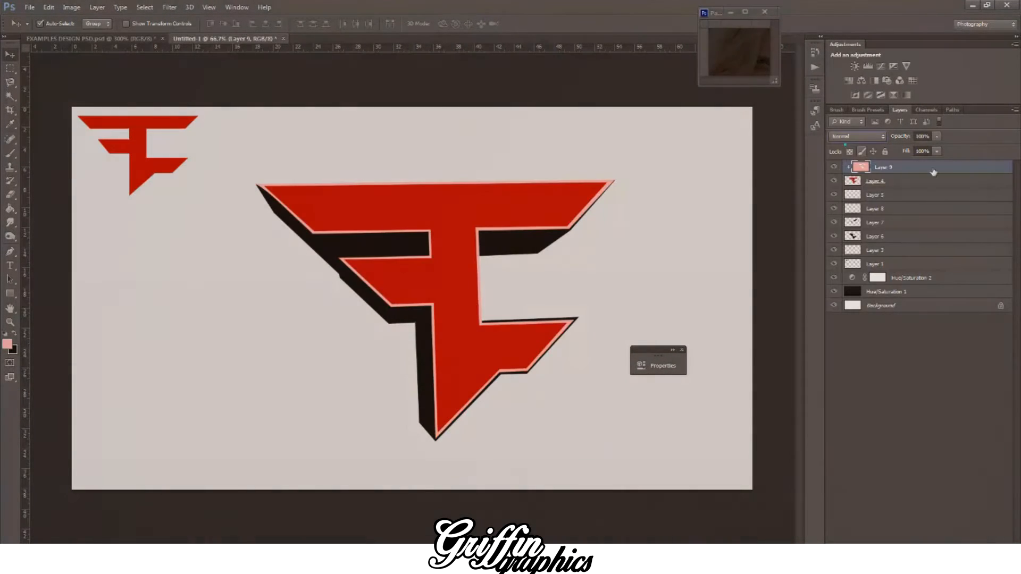
# Step: Reduce the pink outline layer's opacity to 46% and switch to the floating document holding the effects layers
pyautogui.click(936, 136)
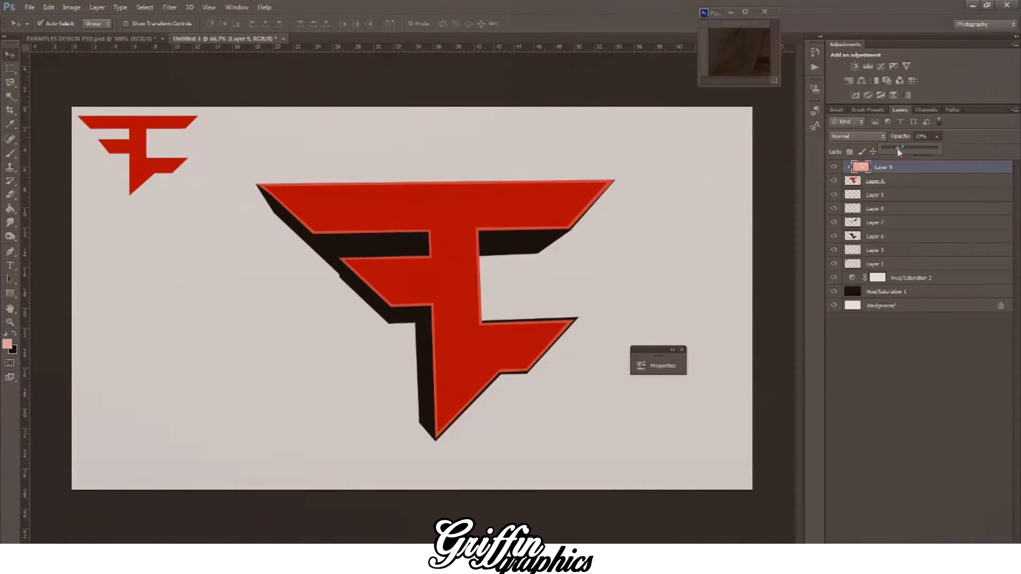
pyautogui.moveTo(904, 148); pyautogui.dragTo(908, 151)
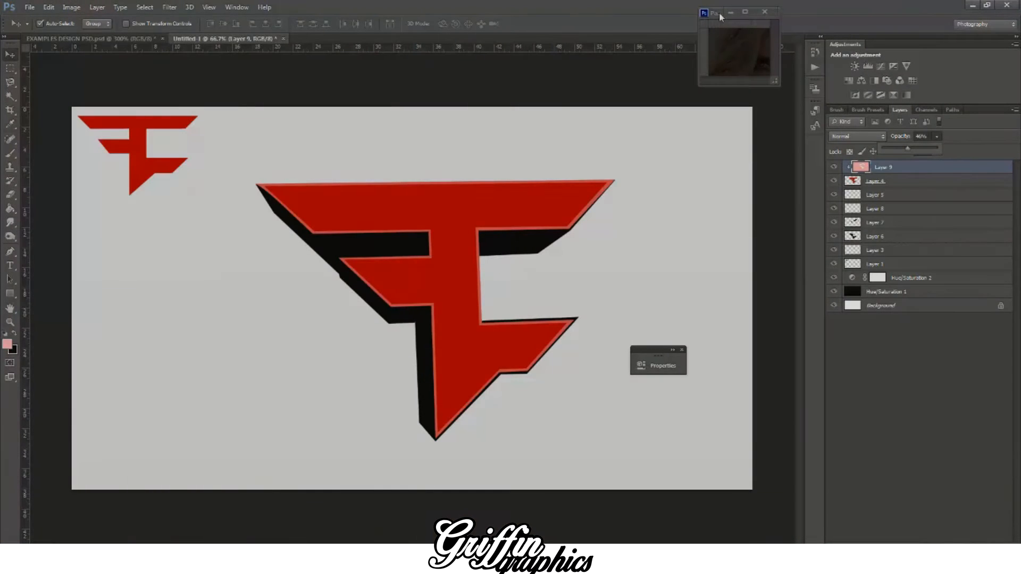
pyautogui.click(720, 16)
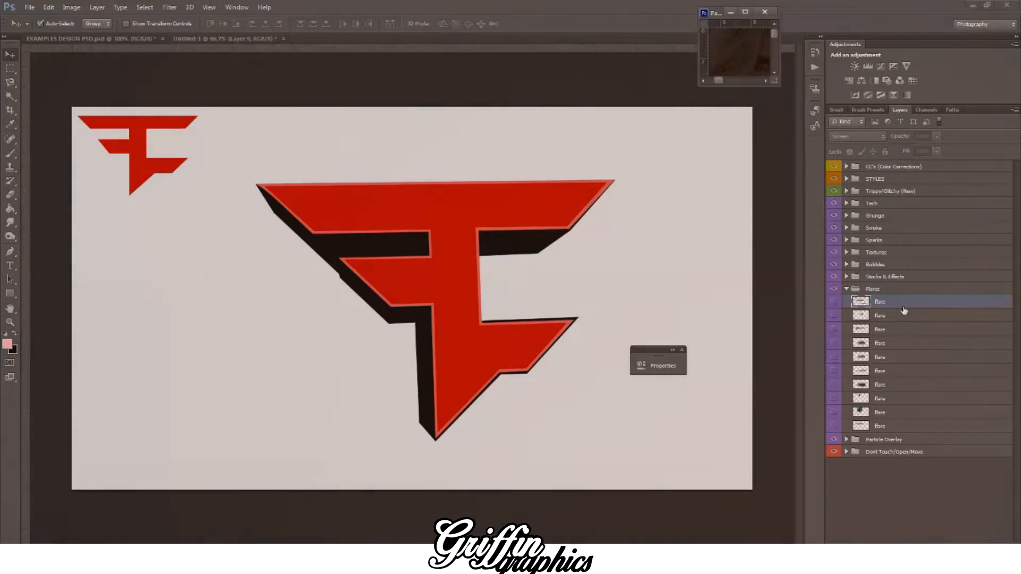
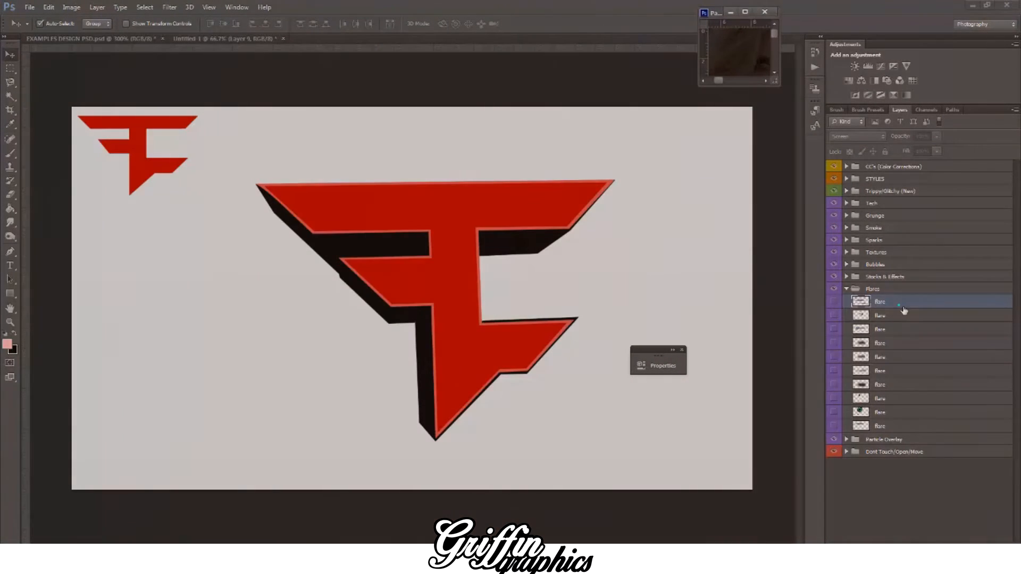
# Step: Try two flares from the Flares group on the logo, then discard the transform and step back to the logo without flares
pyautogui.moveTo(904, 310); pyautogui.dragTo(467, 239)
pyautogui.hotkey('ctrl', 't')
pyautogui.click(9, 54)
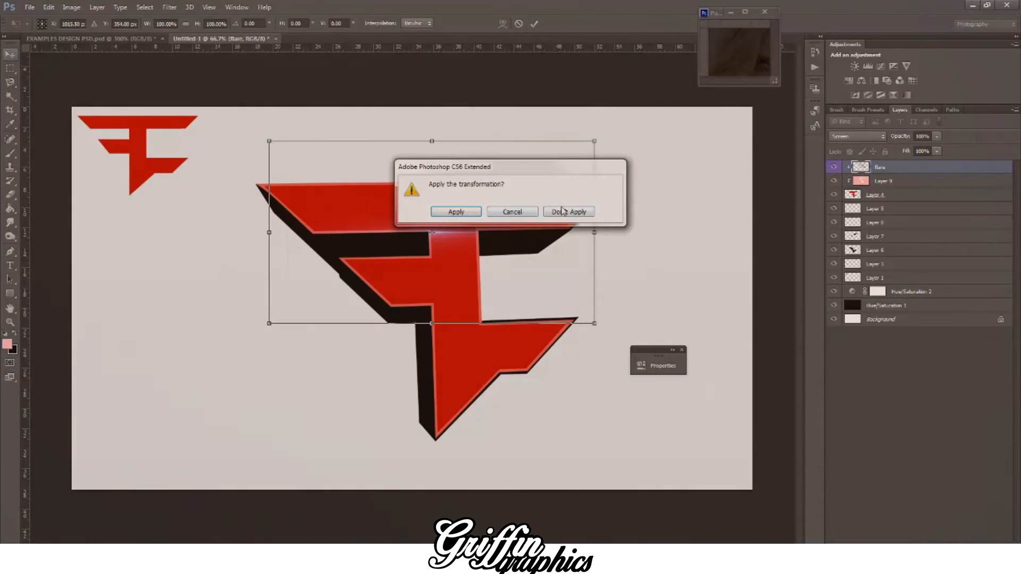
pyautogui.click(561, 207)
pyautogui.click(726, 14)
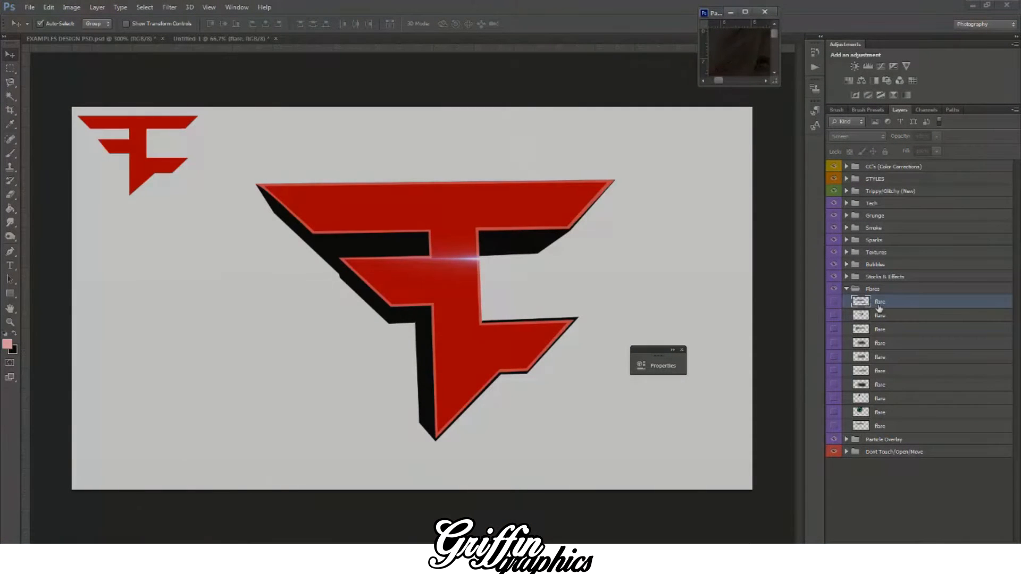
pyautogui.moveTo(882, 427)
pyautogui.mouseDown()
pyautogui.moveTo(900, 433)
pyautogui.moveTo(563, 296)
pyautogui.moveTo(637, 333)
pyautogui.mouseUp()
pyautogui.hotkey('ctrl', 'z')
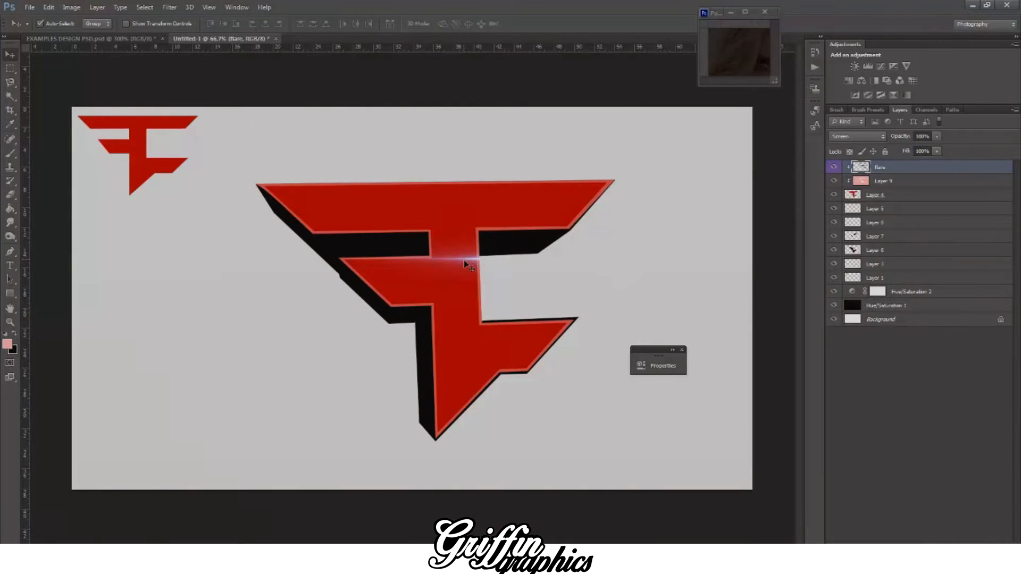
pyautogui.hotkey('ctrl', 'alt', 'z')
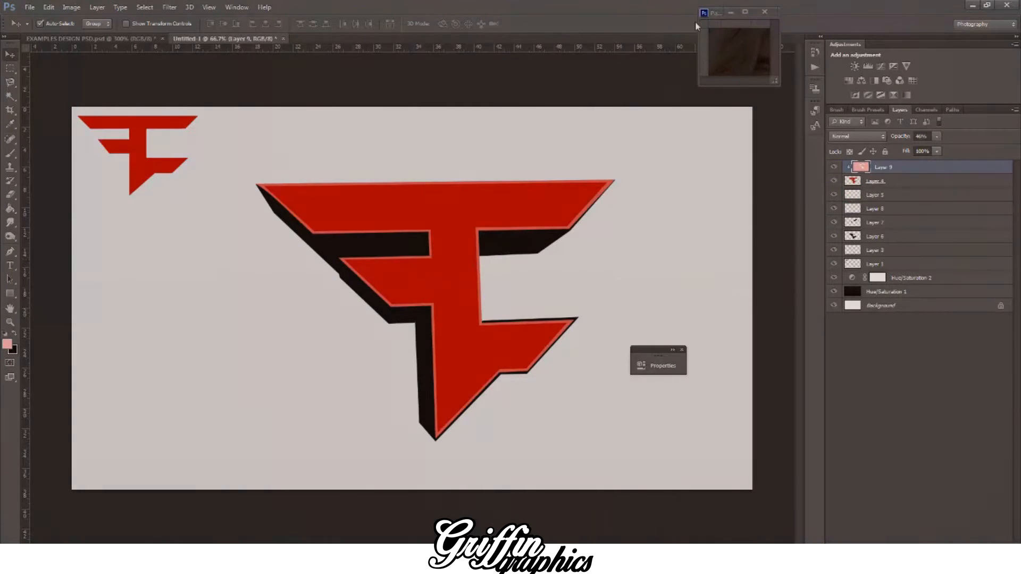
# Step: Bring the third flare from the effects document's Flares group onto the logo
pyautogui.click(721, 11)
pyautogui.click(879, 315)
pyautogui.click(881, 329)
pyautogui.moveTo(881, 329); pyautogui.dragTo(503, 299)
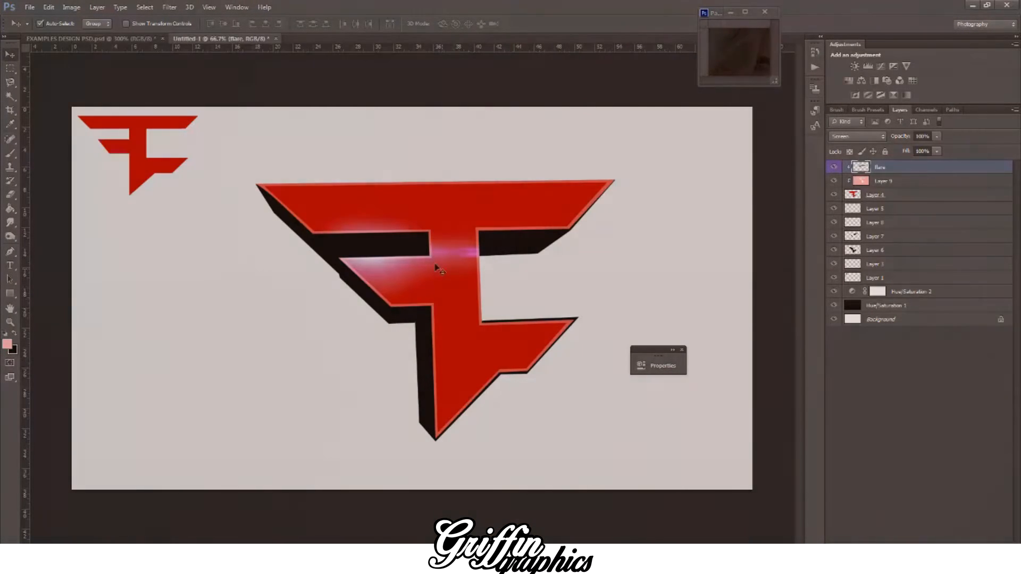
# Step: Rotate the flare to about -0.4°, stretch it horizontally along the logo's top edge, and apply the transformation
pyautogui.hotkey('ctrl', 't')
pyautogui.moveTo(448, 259); pyautogui.dragTo(372, 195)
pyautogui.moveTo(657, 191)
pyautogui.mouseDown()
pyautogui.moveTo(658, 182)
pyautogui.moveTo(655, 200)
pyautogui.mouseUp()
pyautogui.moveTo(449, 215); pyautogui.dragTo(410, 213)
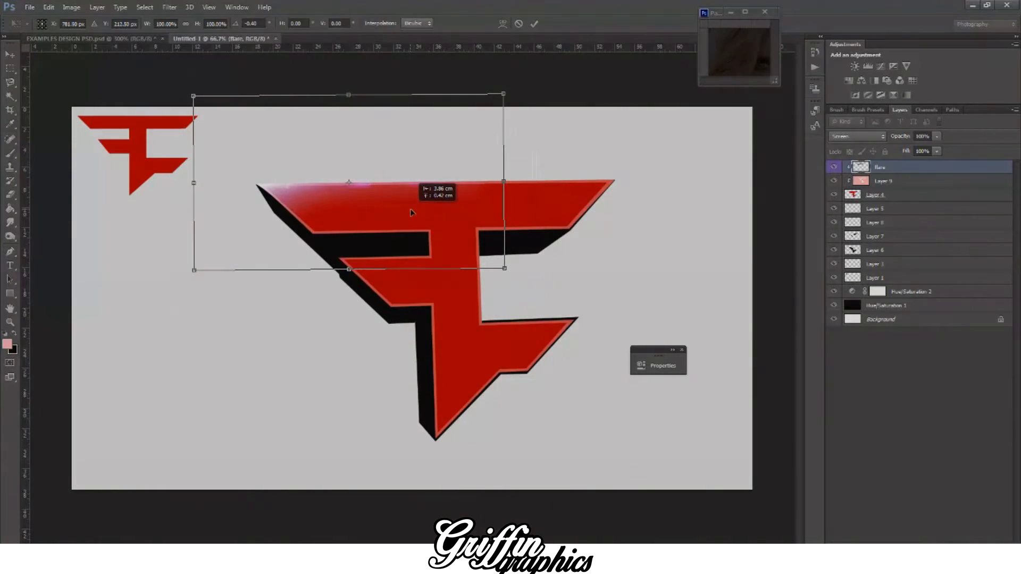
pyautogui.moveTo(514, 194); pyautogui.dragTo(702, 189)
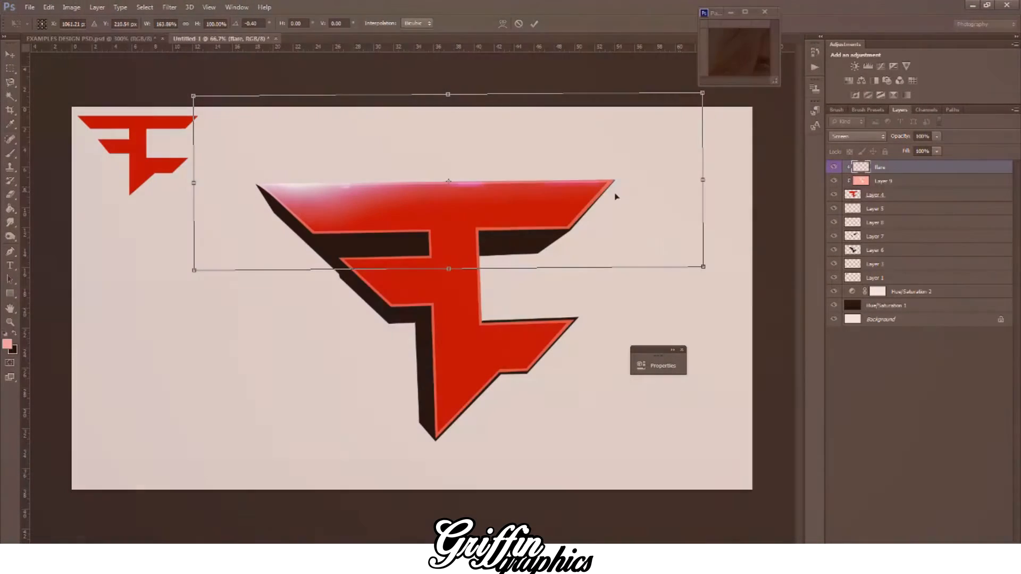
pyautogui.click(7, 55)
pyautogui.click(456, 212)
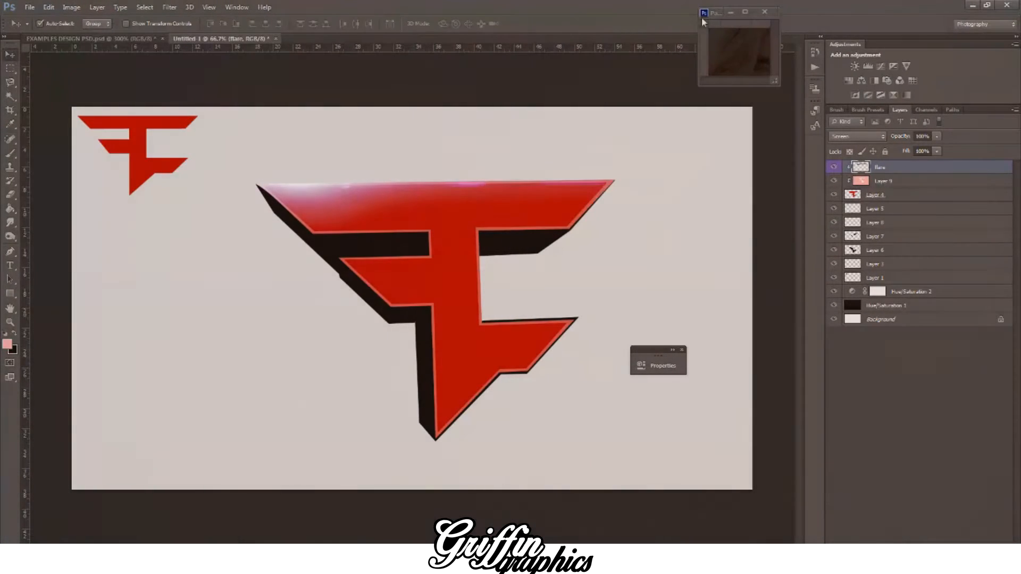
# Step: Try two other flares from the Flares group on the logo and undo each one
pyautogui.click(719, 21)
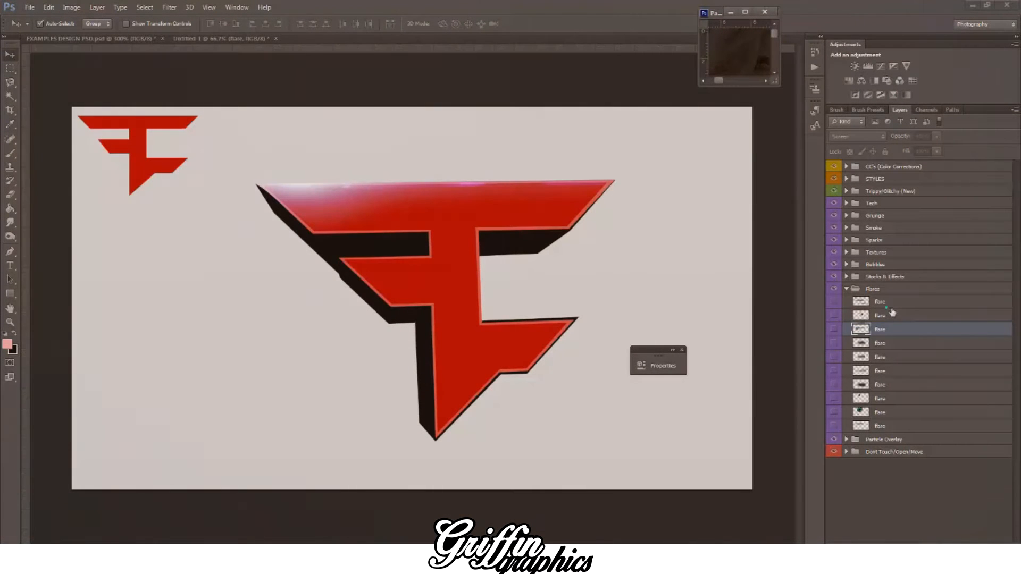
pyautogui.click(888, 307)
pyautogui.moveTo(881, 377); pyautogui.dragTo(534, 296)
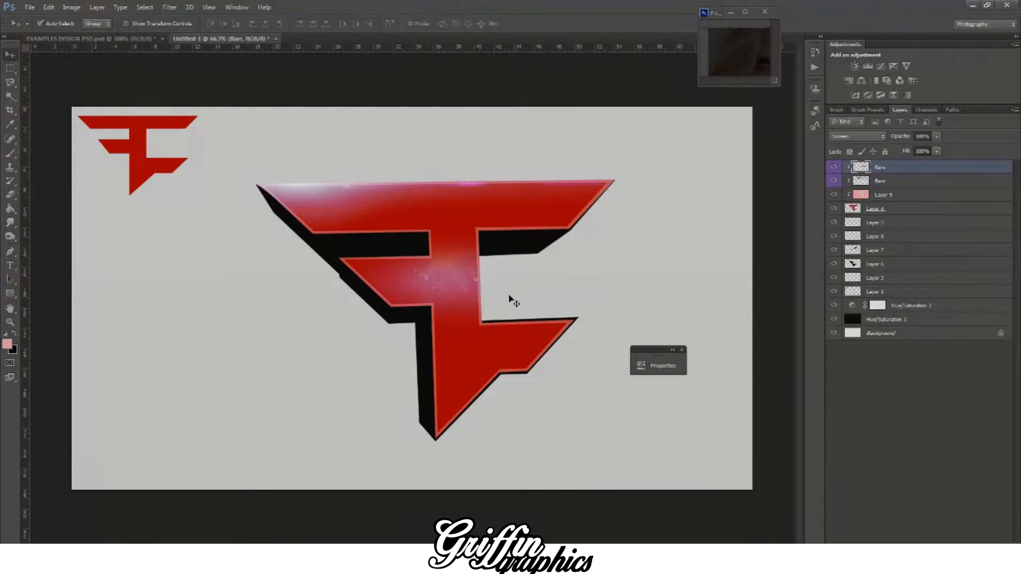
pyautogui.hotkey('ctrl', 'z')
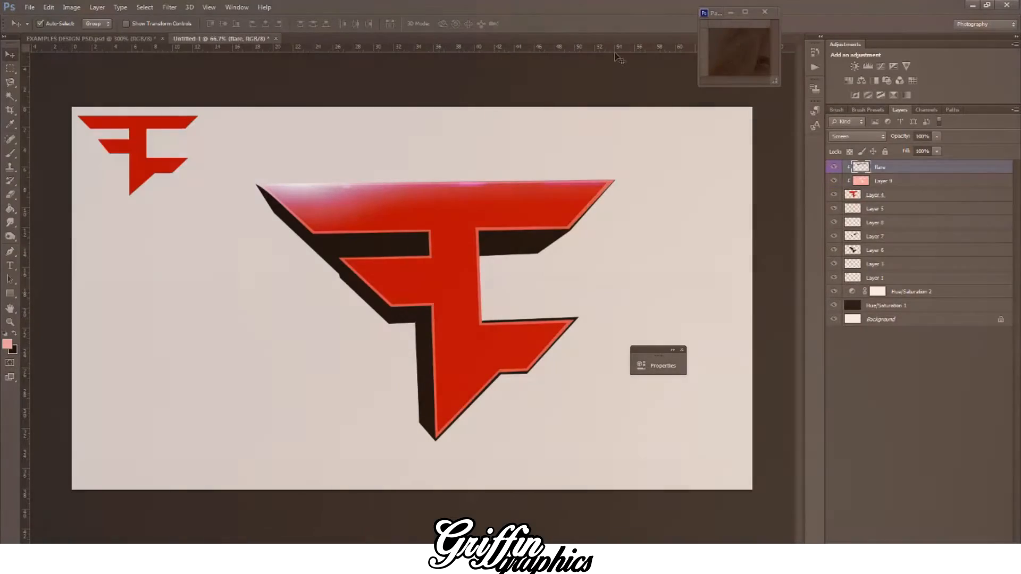
pyautogui.click(723, 11)
pyautogui.moveTo(885, 383); pyautogui.dragTo(534, 326)
pyautogui.hotkey('ctrl', 'z')
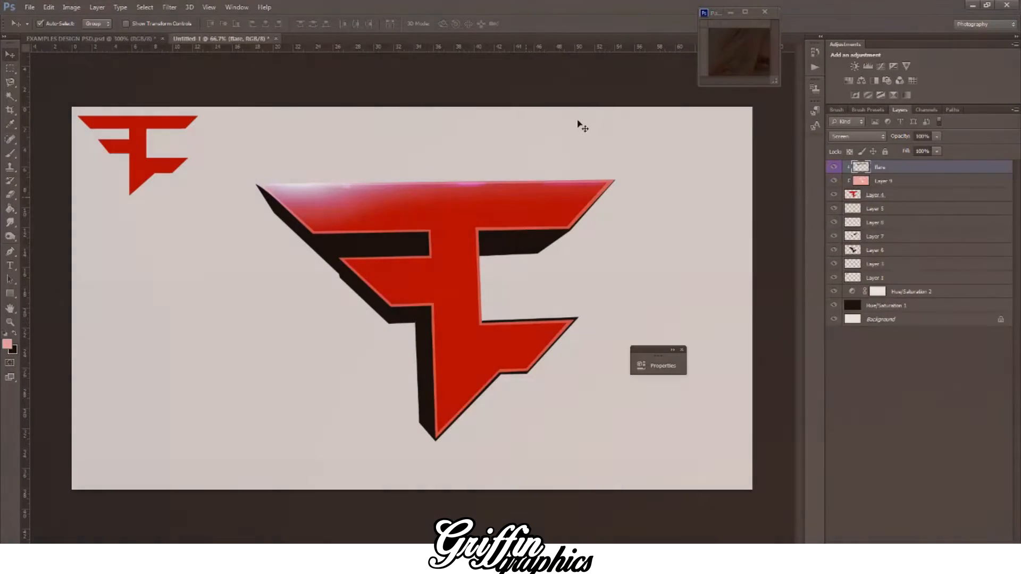
# Step: Add a thin streak flare to the logo, rotate it to about 88°, and apply it along the vertical stem's right edge
pyautogui.click(722, 18)
pyautogui.moveTo(893, 332); pyautogui.dragTo(516, 283)
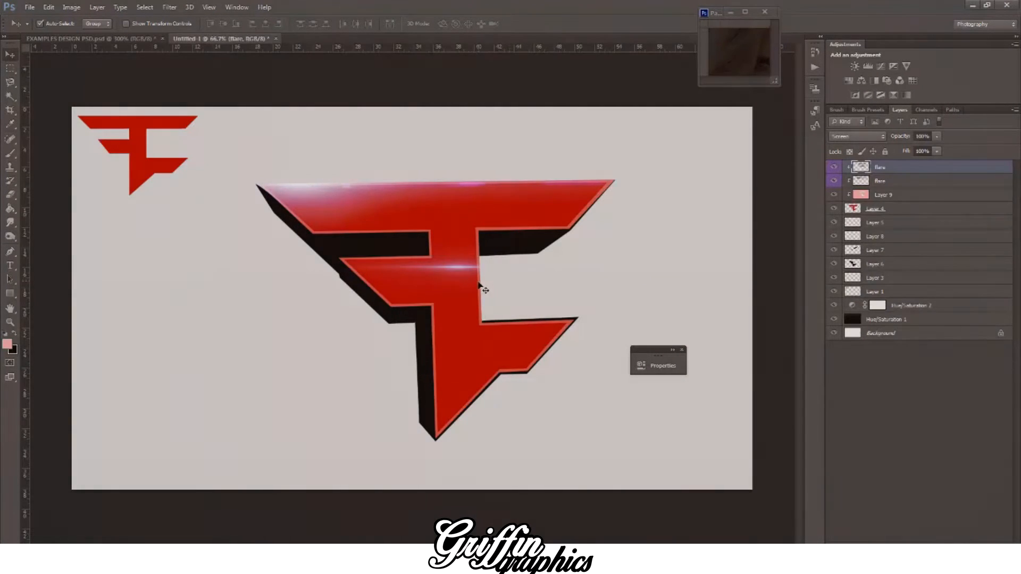
pyautogui.hotkey('ctrl', 't')
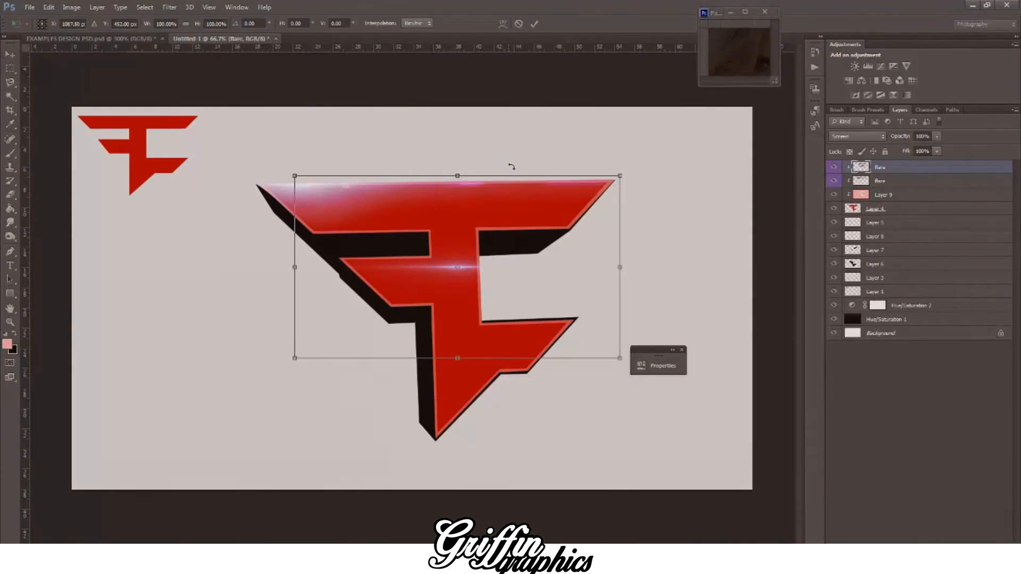
pyautogui.moveTo(532, 156)
pyautogui.mouseDown()
pyautogui.moveTo(585, 244)
pyautogui.moveTo(545, 335)
pyautogui.mouseUp()
pyautogui.moveTo(462, 281); pyautogui.dragTo(484, 291)
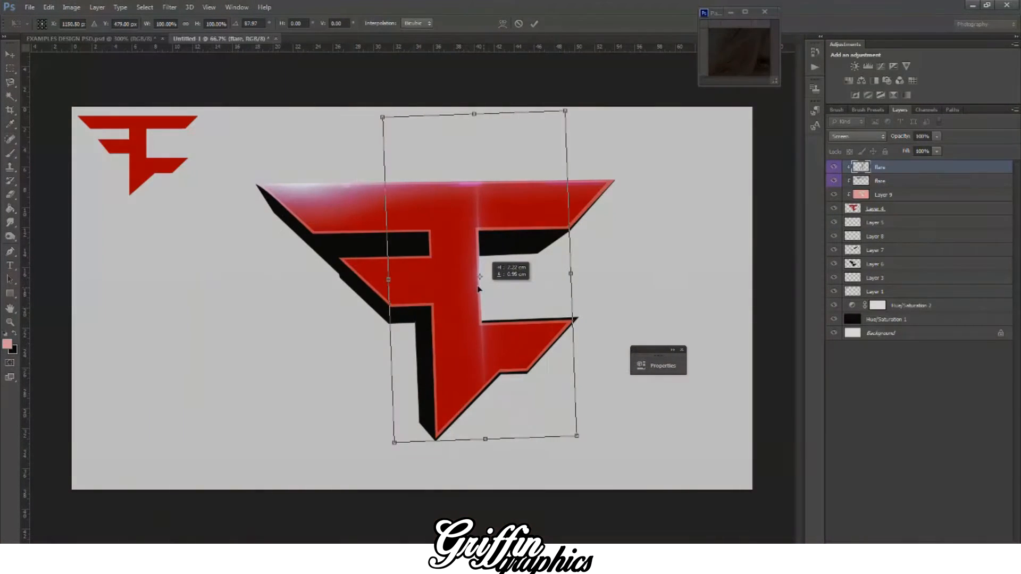
pyautogui.click(6, 51)
pyautogui.click(453, 208)
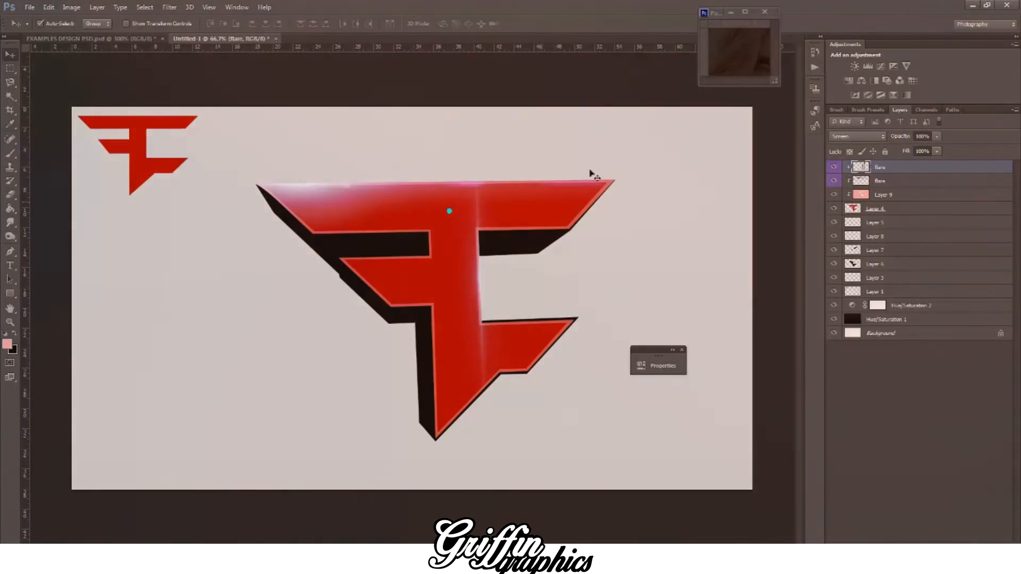
# Step: Rotate the streak flare diagonally, move it onto the slanted edge of the logo's left middle arm, and apply the transformation
pyautogui.hotkey('ctrl', '+')
pyautogui.hotkey('ctrl', '+')
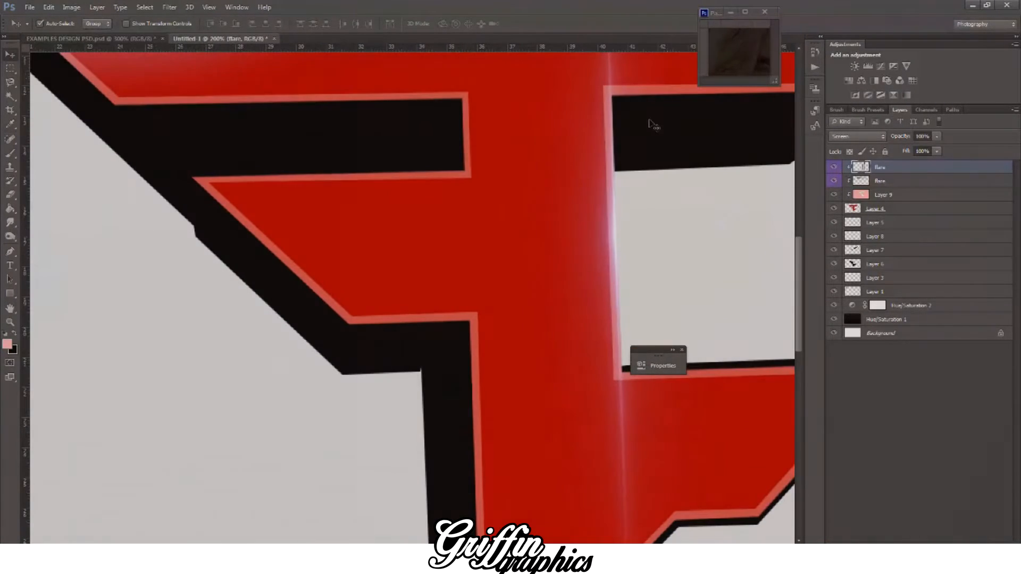
pyautogui.hotkey('ctrl', '-')
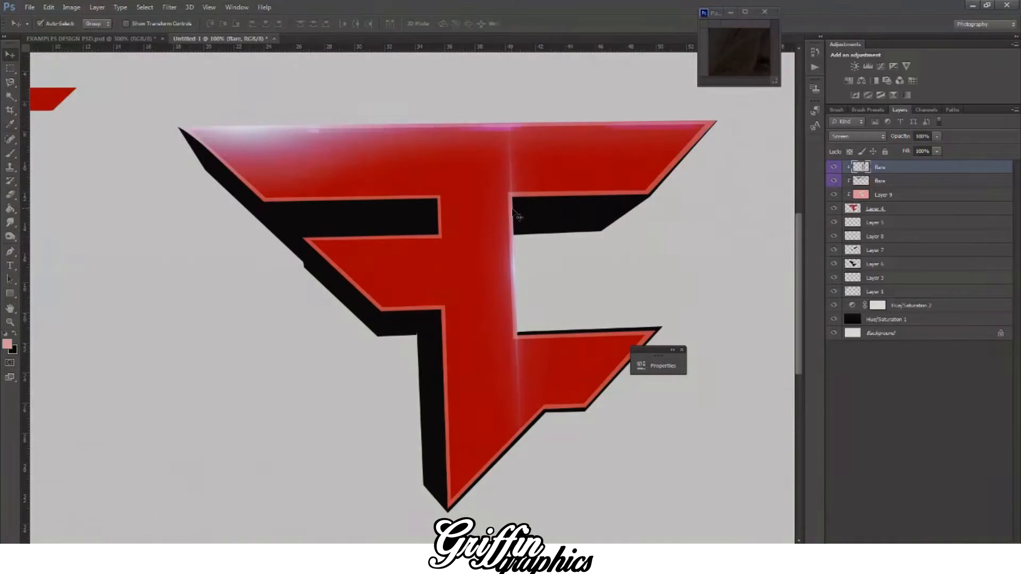
pyautogui.hotkey('ctrl', 't')
pyautogui.moveTo(543, 246); pyautogui.dragTo(594, 120)
pyautogui.moveTo(409, 226); pyautogui.dragTo(389, 234)
pyautogui.press('Return')
pyautogui.moveTo(592, 215); pyautogui.dragTo(598, 234)
pyautogui.moveTo(368, 235); pyautogui.dragTo(364, 242)
pyautogui.moveTo(577, 199); pyautogui.dragTo(576, 206)
pyautogui.moveTo(397, 244); pyautogui.dragTo(394, 243)
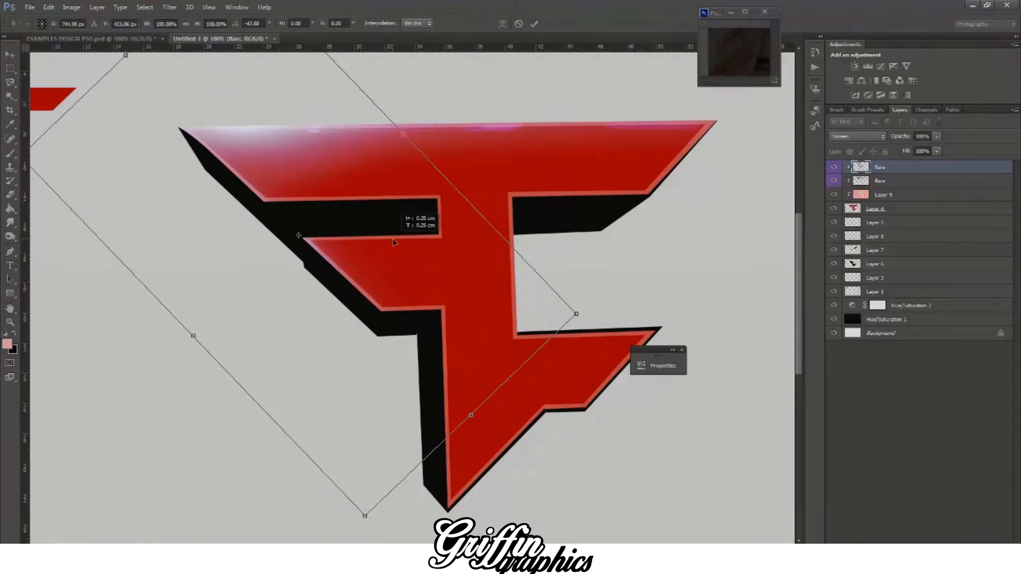
pyautogui.click(6, 56)
pyautogui.click(455, 211)
# Step: Duplicate the streak flare, rotate the copy, and apply it along the slanted right end of the logo's top bar
pyautogui.hotkey('ctrl', 'j')
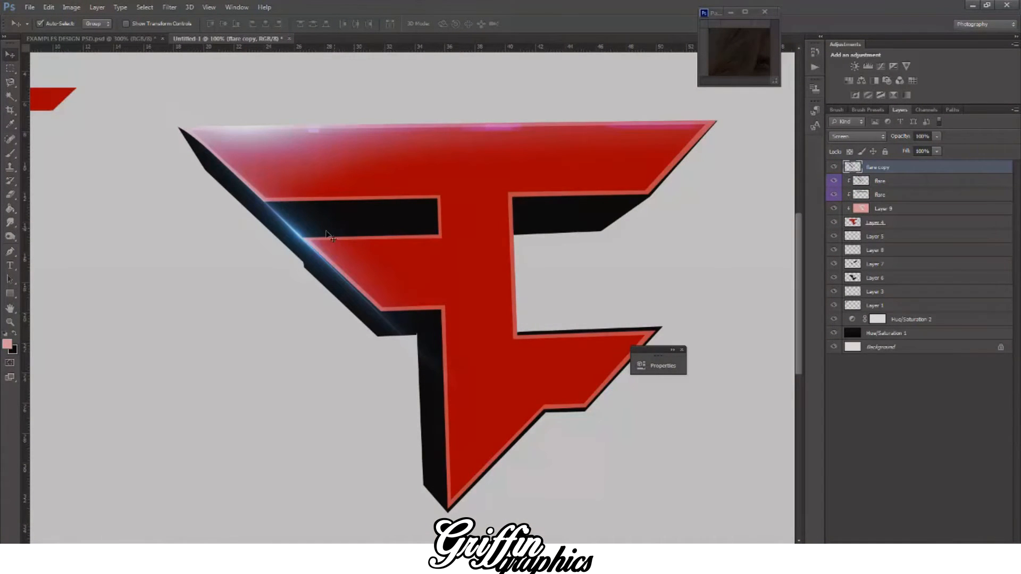
pyautogui.hotkey('ctrl', 't')
pyautogui.moveTo(340, 232); pyautogui.dragTo(488, 232)
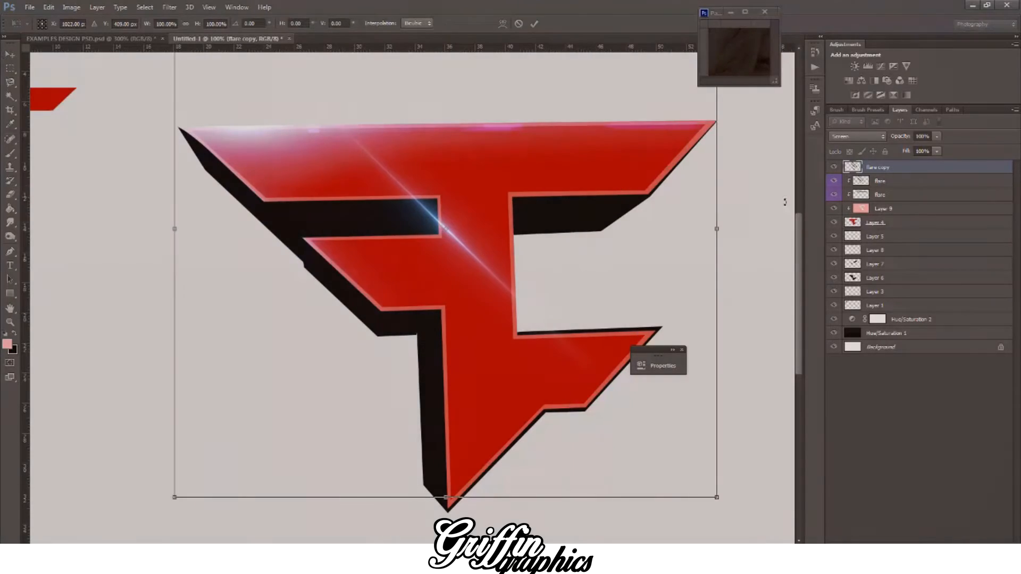
pyautogui.moveTo(786, 198)
pyautogui.mouseDown()
pyautogui.moveTo(701, 325)
pyautogui.moveTo(523, 434)
pyautogui.moveTo(463, 442)
pyautogui.mouseUp()
pyautogui.moveTo(528, 254); pyautogui.dragTo(729, 213)
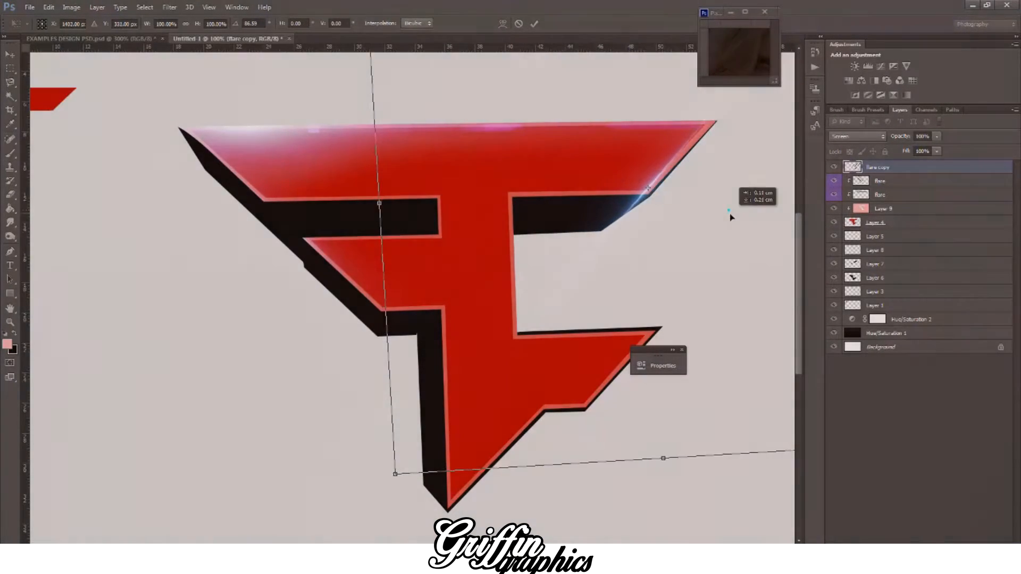
pyautogui.moveTo(324, 272); pyautogui.dragTo(323, 256)
pyautogui.moveTo(649, 247); pyautogui.dragTo(675, 226)
pyautogui.moveTo(273, 234); pyautogui.dragTo(274, 242)
pyautogui.click(16, 59)
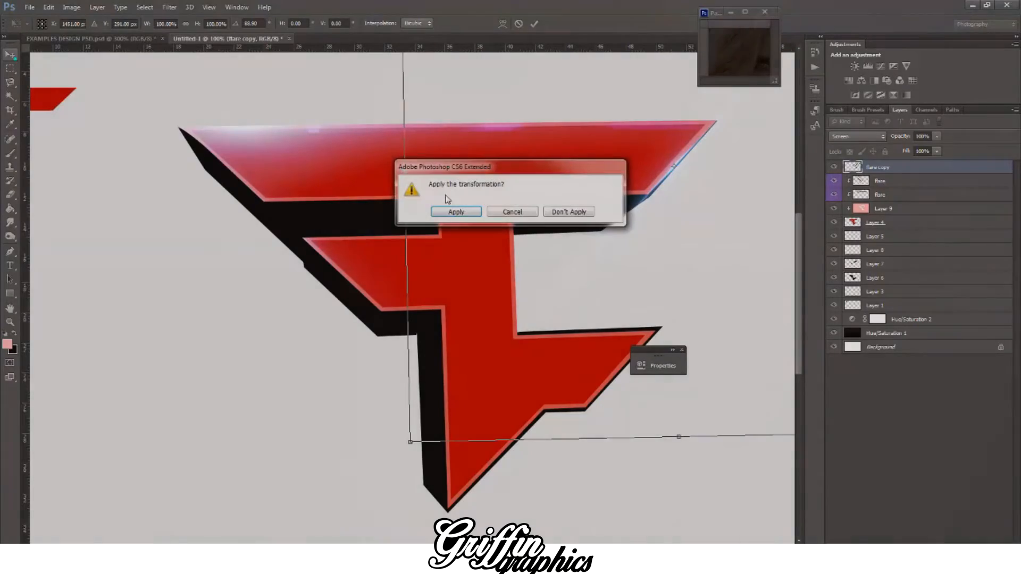
pyautogui.click(448, 210)
# Step: Duplicate the flare copy and place the duplicate along the slanted end of the lower right arm, applying the transformation
pyautogui.hotkey('ctrl', 'j')
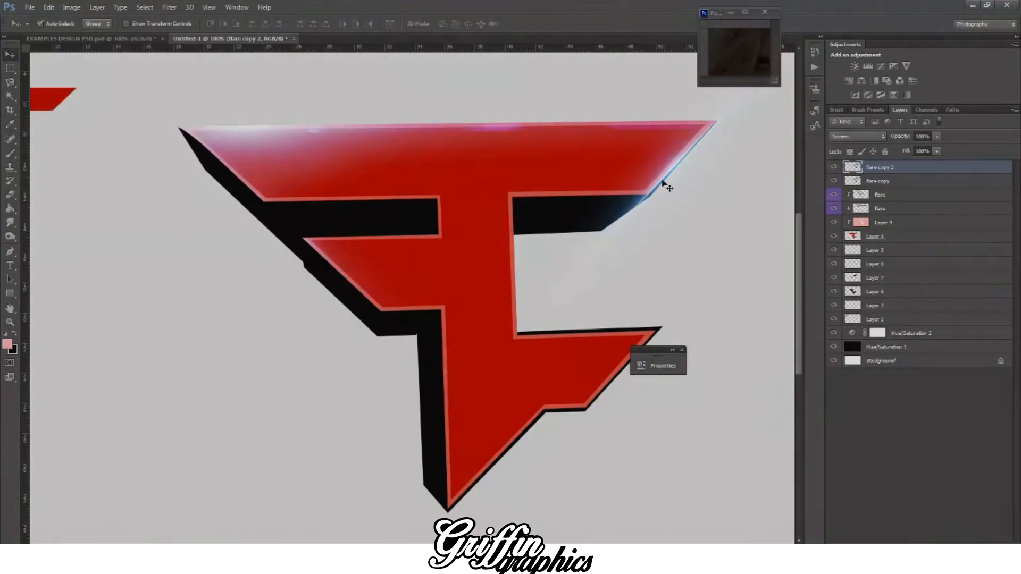
pyautogui.hotkey('ctrl', 't')
pyautogui.moveTo(693, 190); pyautogui.dragTo(654, 308)
pyautogui.scroll(-3, 684, 312)
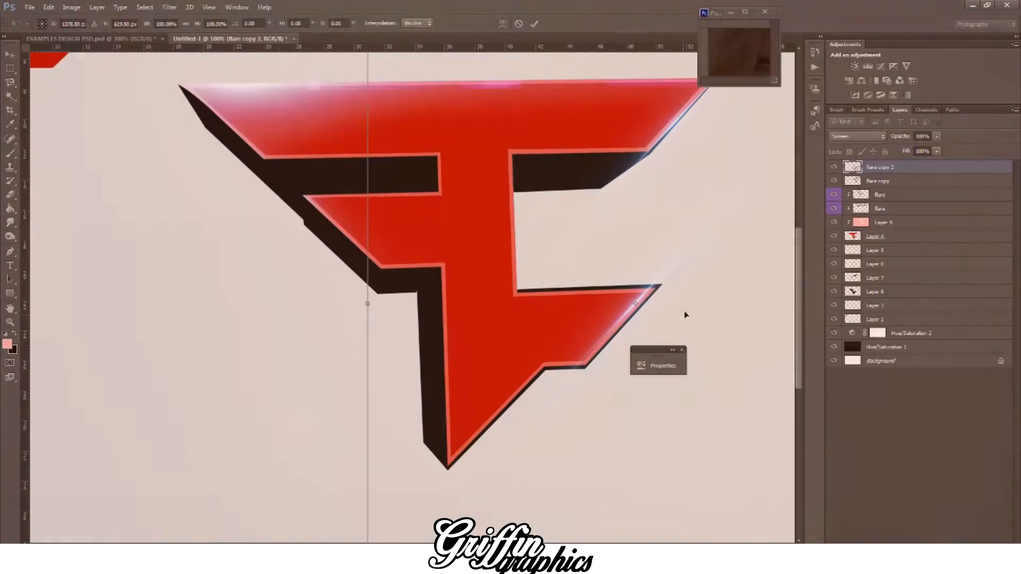
pyautogui.moveTo(678, 275); pyautogui.dragTo(678, 283)
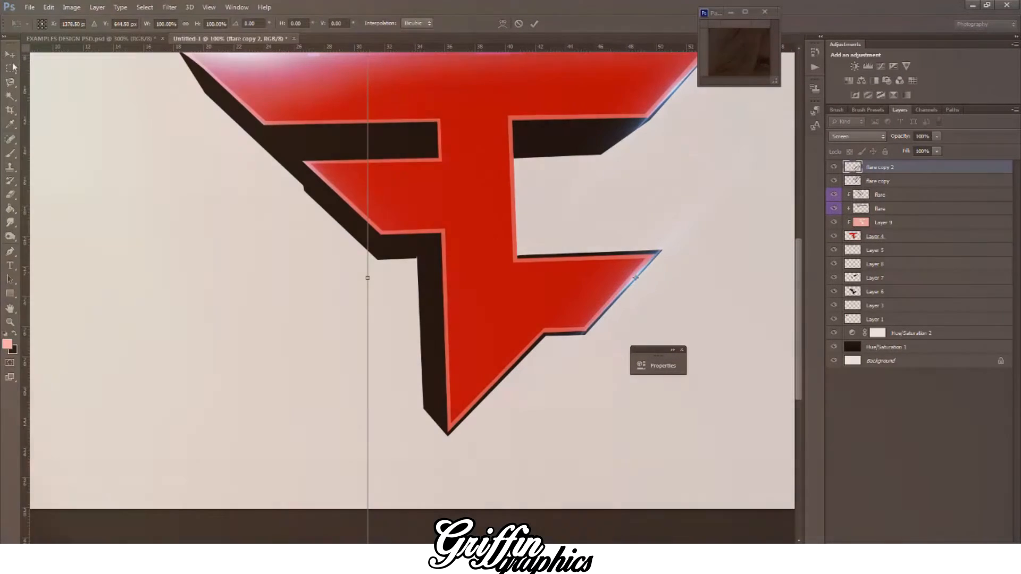
pyautogui.click(10, 54)
pyautogui.click(455, 211)
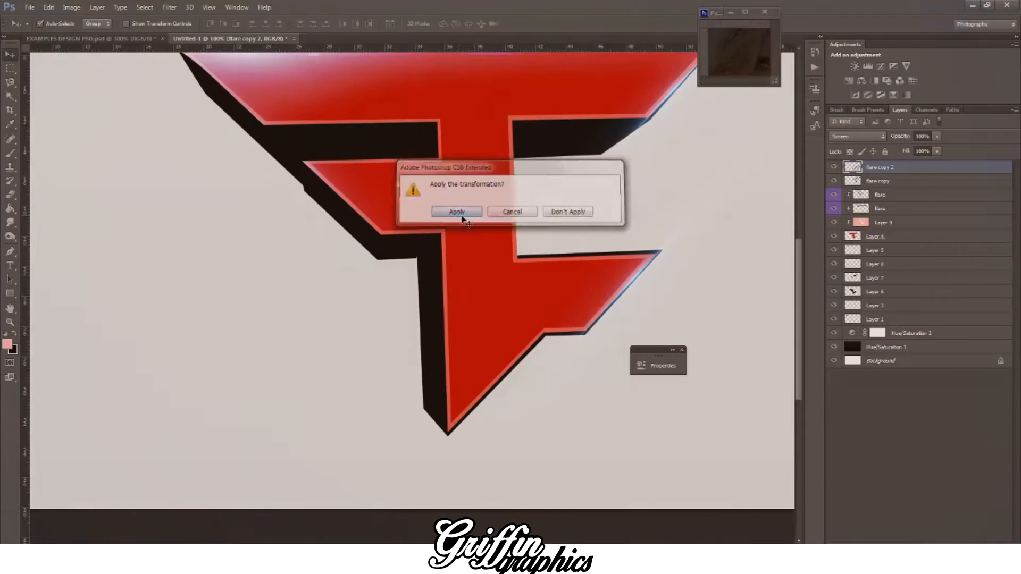
# Step: Duplicate the flare again and apply the copy along the slanted edge leading to the logo's bottom tip
pyautogui.hotkey('ctrl', 'j')
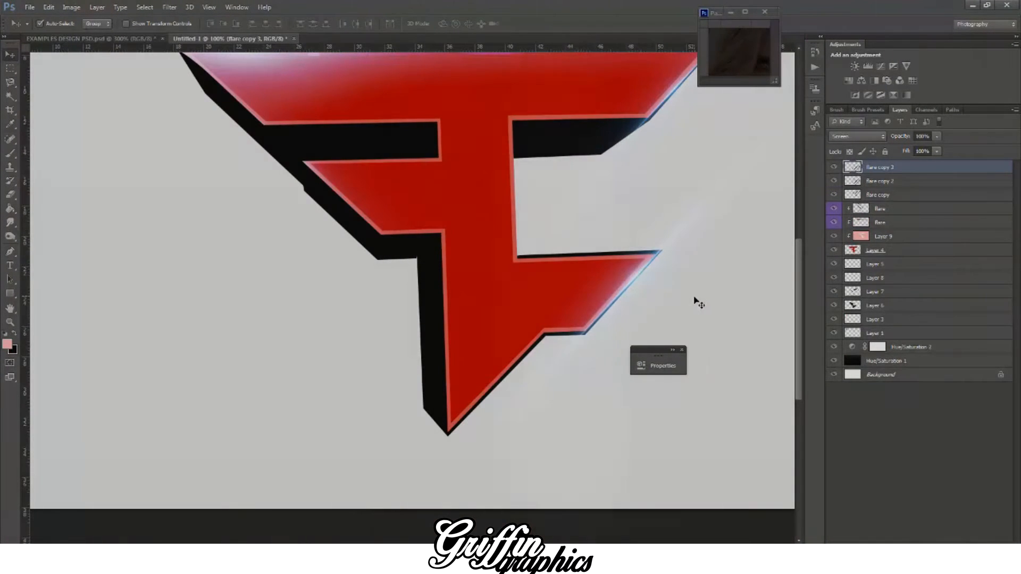
pyautogui.hotkey('ctrl', 't')
pyautogui.moveTo(679, 307); pyautogui.dragTo(551, 404)
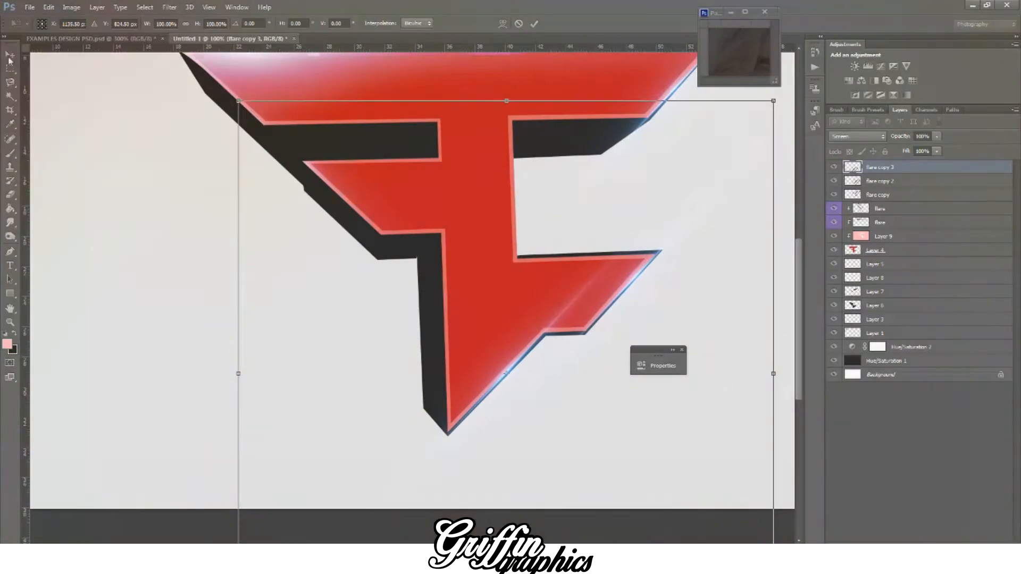
pyautogui.click(10, 54)
pyautogui.click(464, 214)
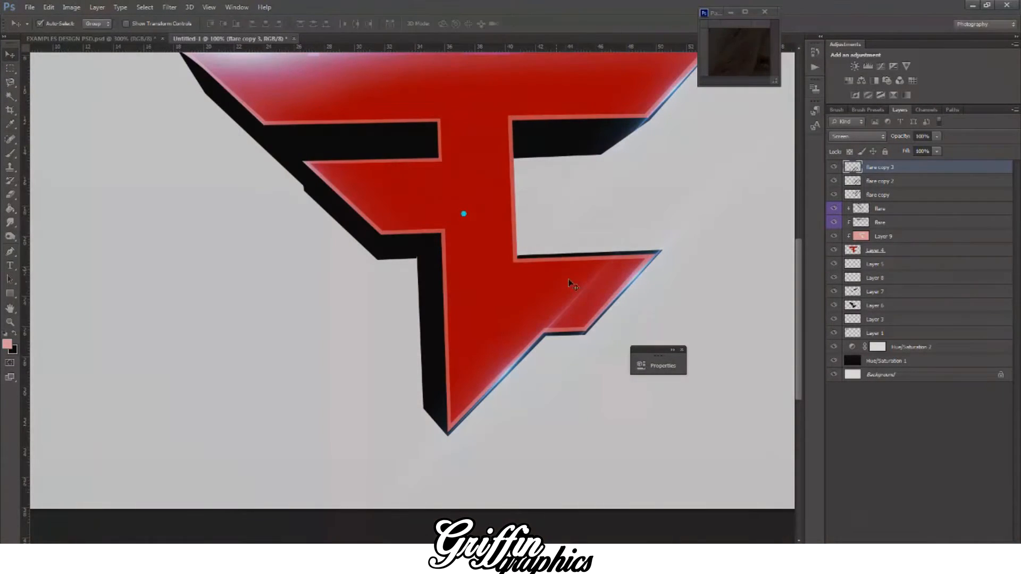
# Step: Nudge the bottom-edge flare and rotate it by about 1° to follow the slanted edge, and apply the transformation
pyautogui.hotkey('ctrl', 't')
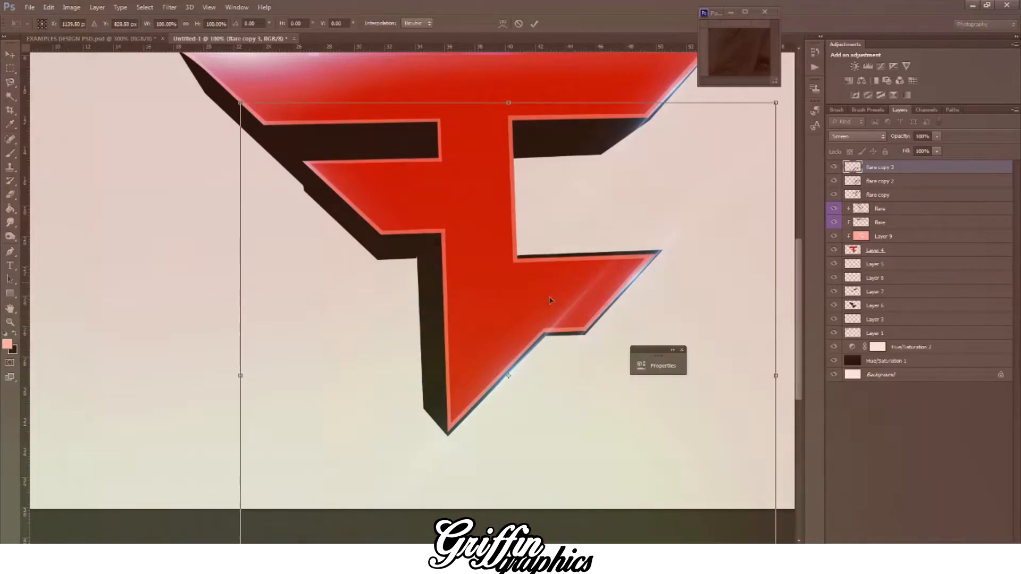
pyautogui.moveTo(615, 313); pyautogui.dragTo(611, 312)
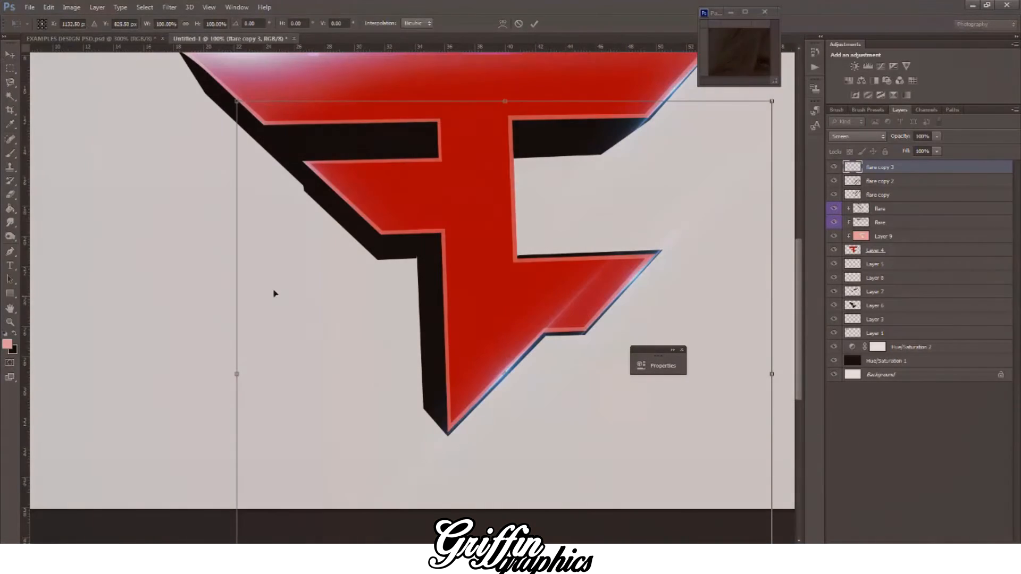
pyautogui.moveTo(134, 273); pyautogui.dragTo(137, 272)
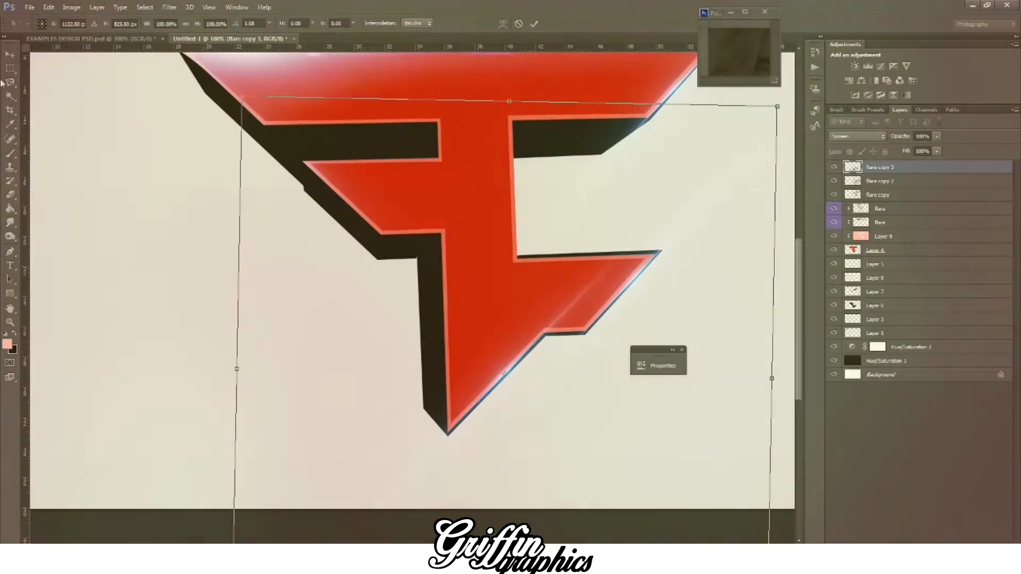
pyautogui.press('v')
pyautogui.click(460, 208)
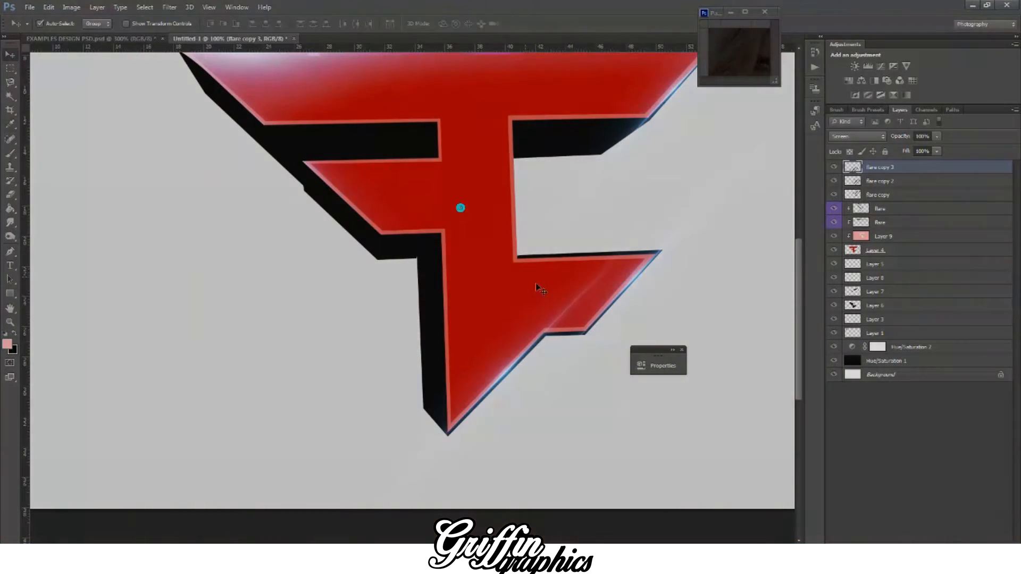
# Step: Duplicate the bottom-edge flare, rotate the copy upright, and apply it along the lower stem's left edge
pyautogui.moveTo(546, 291)
pyautogui.mouseDown()
pyautogui.moveTo(600, 373)
pyautogui.moveTo(493, 343)
pyautogui.mouseUp()
pyautogui.hotkey('ctrl', 't')
pyautogui.moveTo(726, 310); pyautogui.dragTo(622, 68)
pyautogui.moveTo(449, 234); pyautogui.dragTo(479, 230)
pyautogui.moveTo(690, 190); pyautogui.dragTo(705, 174)
pyautogui.moveTo(556, 233); pyautogui.dragTo(550, 169)
pyautogui.press('v')
pyautogui.click(456, 209)
# Step: Check the top-edge flare's effect on the logo by toggling its visibility
pyautogui.scroll(2, 457, 227)
pyautogui.scroll(-2, 462, 231)
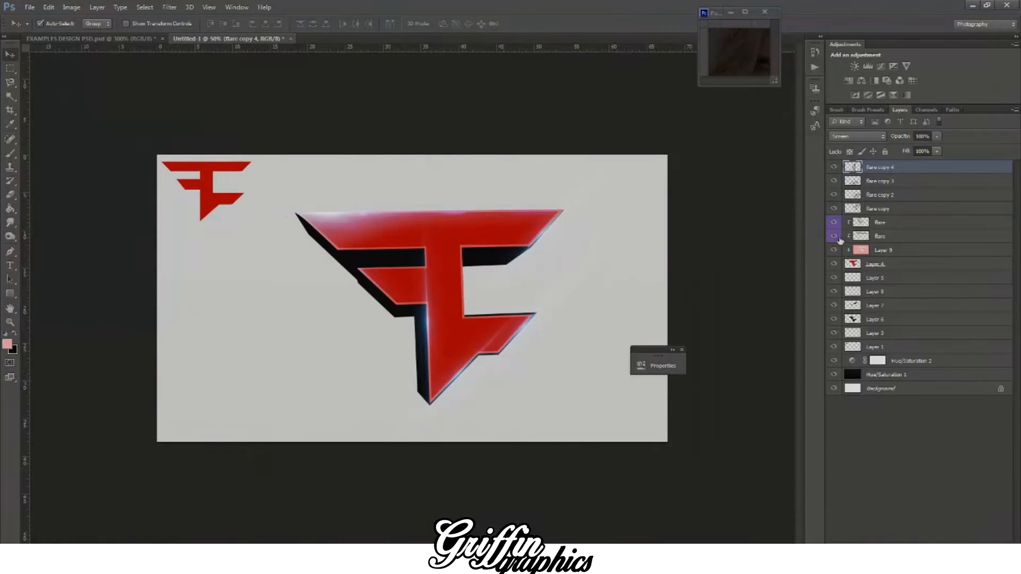
pyautogui.click(837, 237)
pyautogui.click(837, 238)
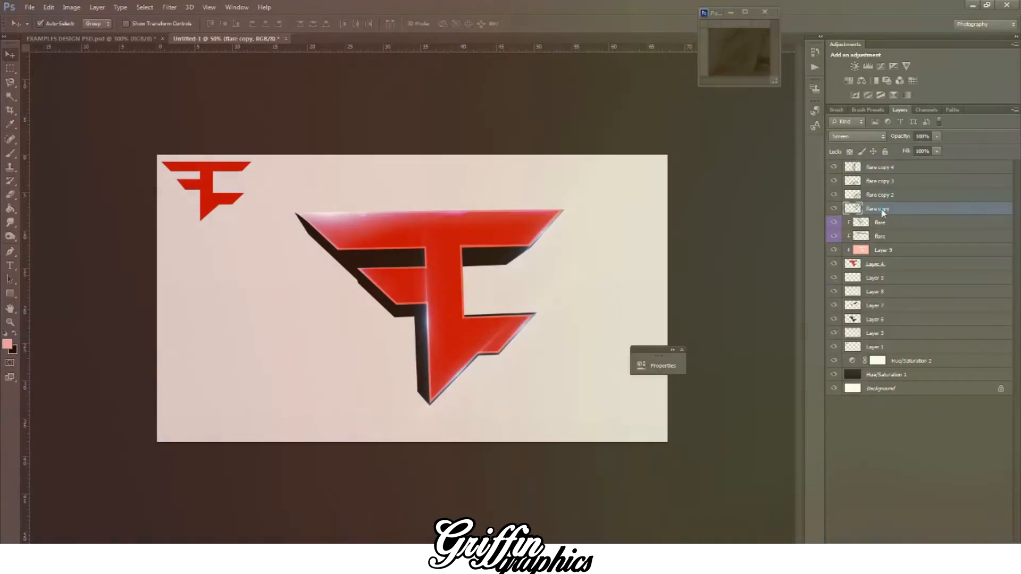
# Step: Clip the four flare copy layers, from flare copy to flare copy 4, to the red logo shape with clipping masks
pyautogui.rightClick(886, 212)
pyautogui.click(775, 274)
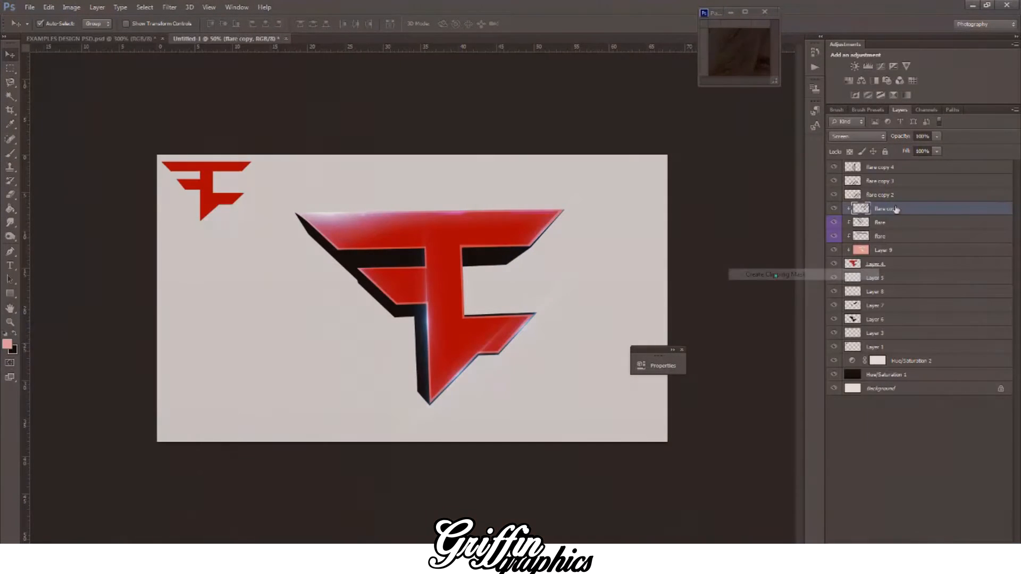
pyautogui.rightClick(882, 194)
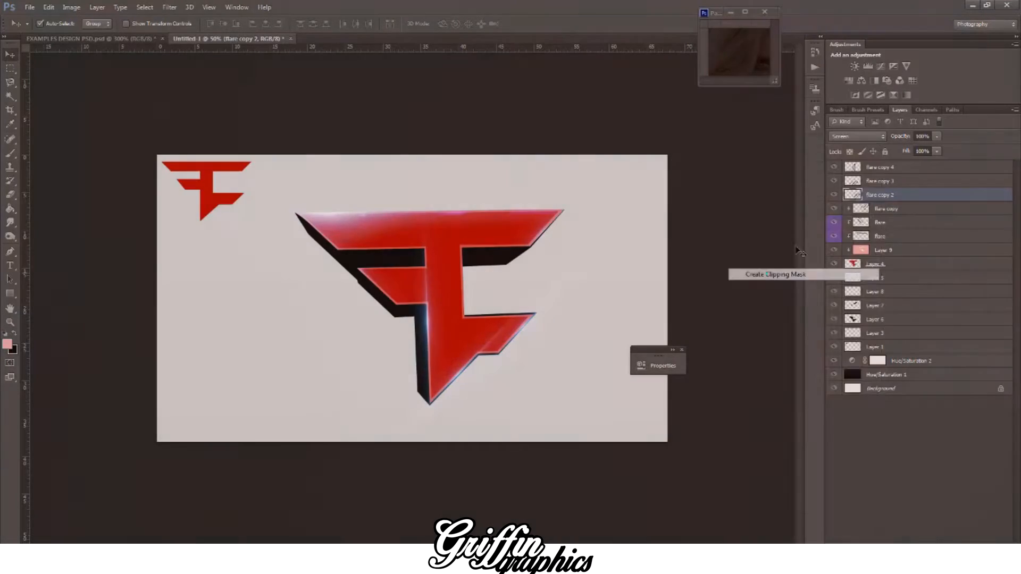
pyautogui.click(775, 274)
pyautogui.rightClick(885, 182)
pyautogui.click(775, 275)
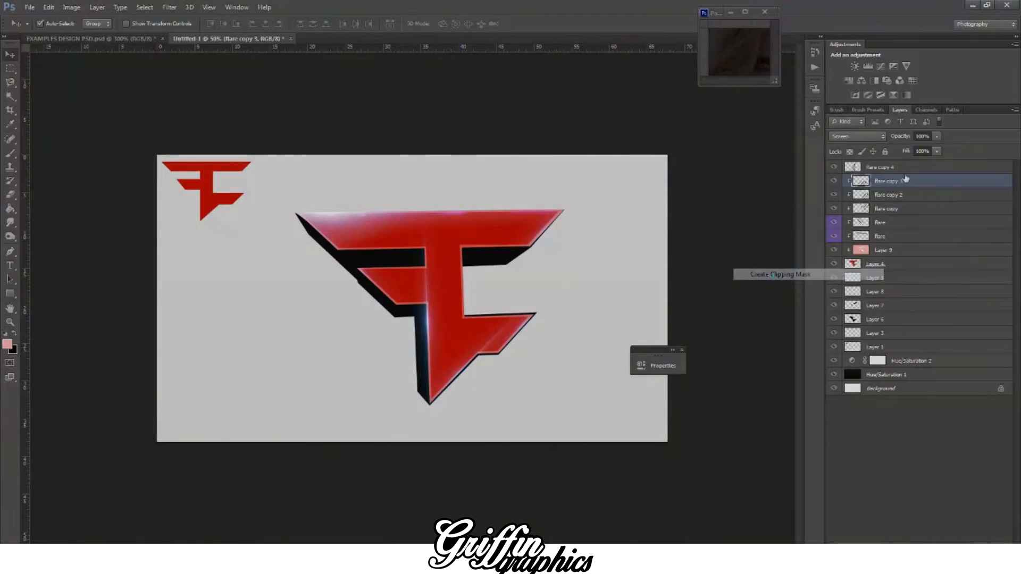
pyautogui.rightClick(886, 167)
pyautogui.click(786, 274)
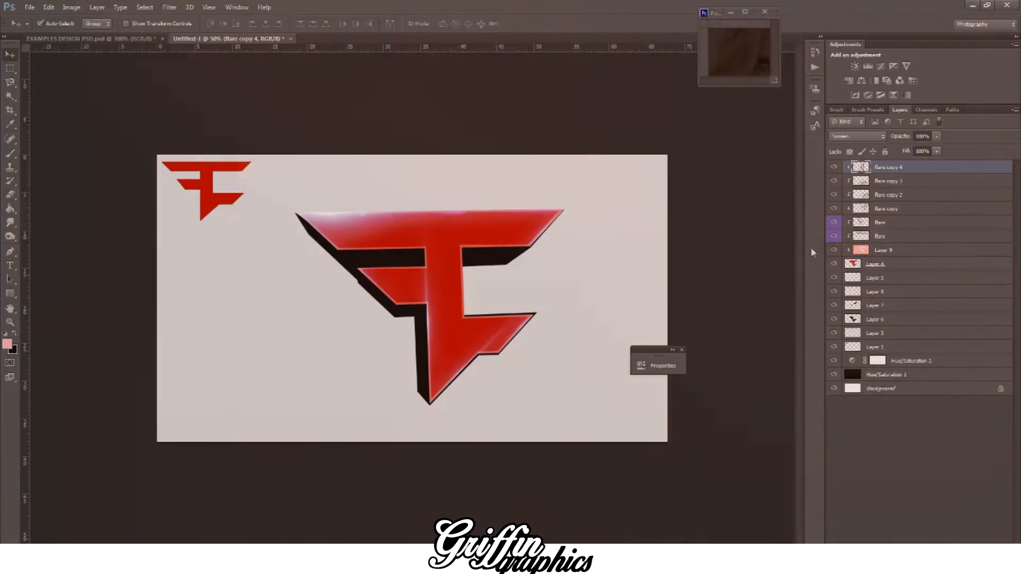
# Step: Select all the flare layers together and merge them into a single layer
pyautogui.keyDown('shift'); pyautogui.click(894, 242); pyautogui.keyUp('shift')
pyautogui.rightClick(894, 242)
pyautogui.click(755, 384)
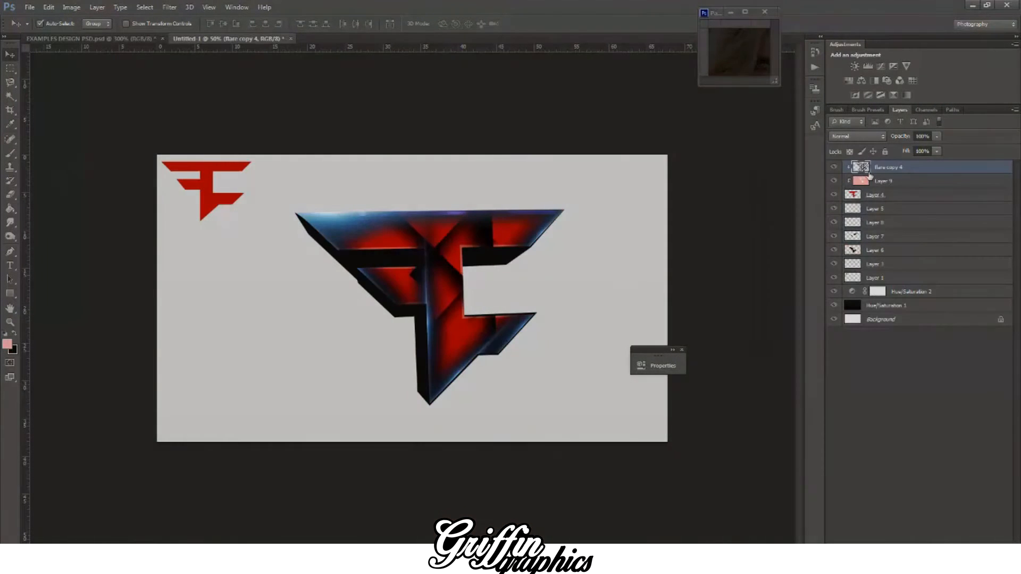
# Step: Try the Overlay blend mode on the merged flare layer, and set it to Screen instead
pyautogui.click(853, 139)
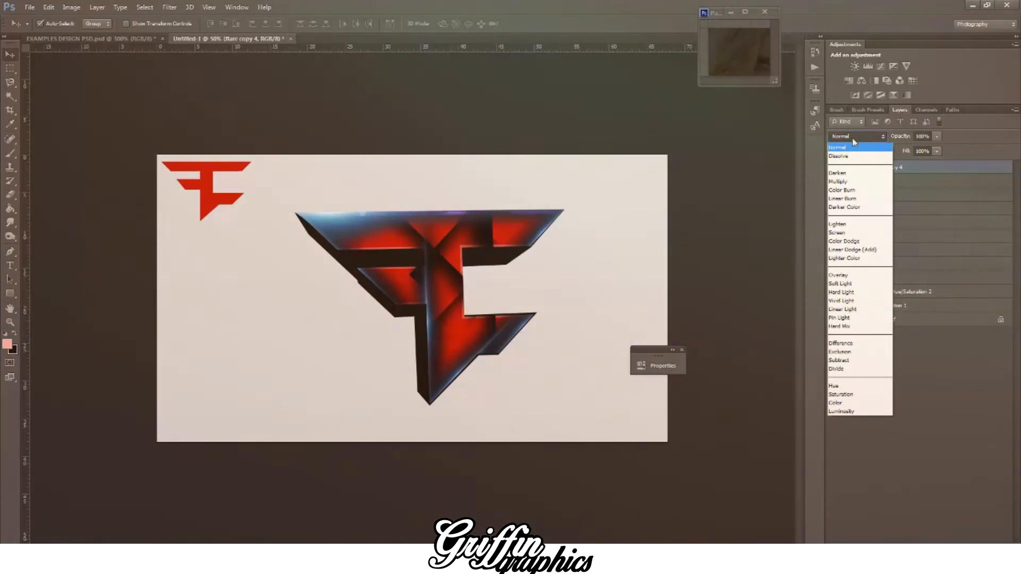
pyautogui.click(851, 138)
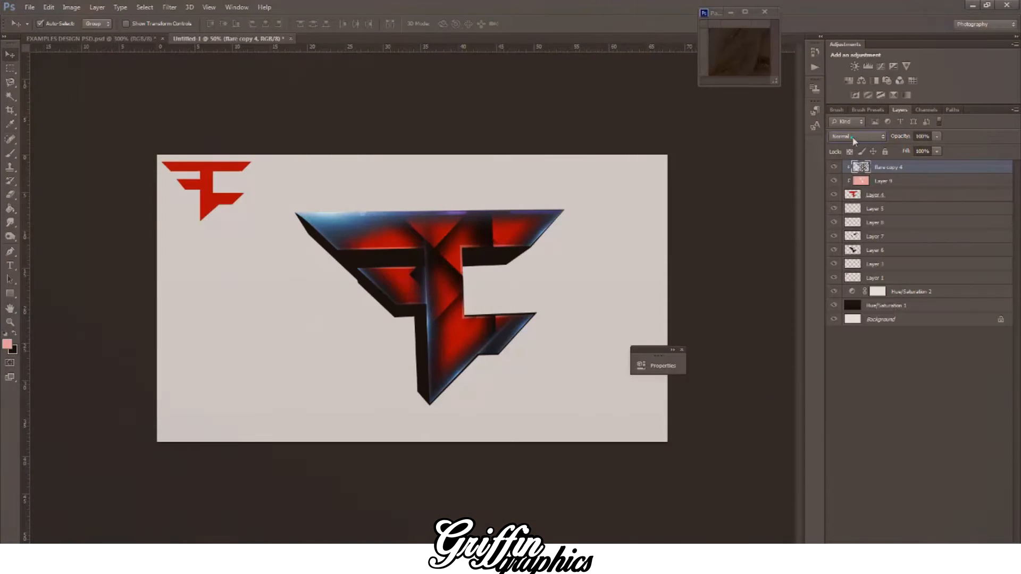
pyautogui.click(851, 137)
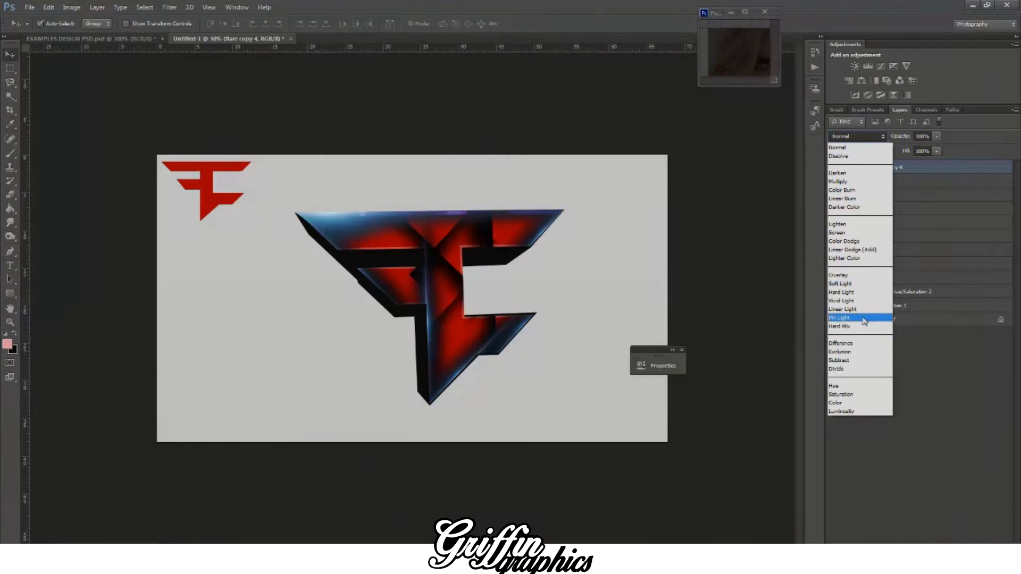
pyautogui.click(861, 275)
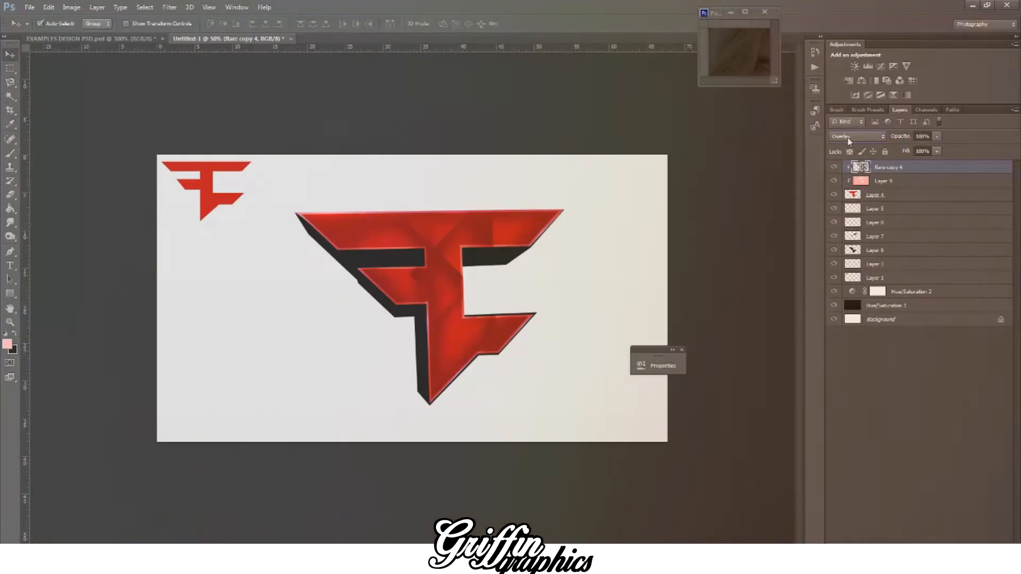
pyautogui.click(848, 138)
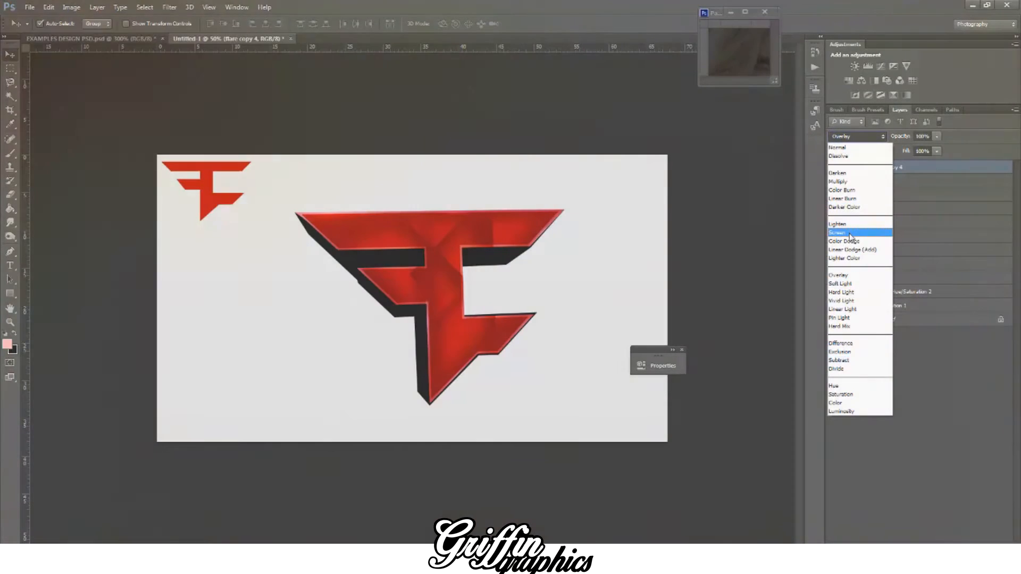
pyautogui.click(850, 234)
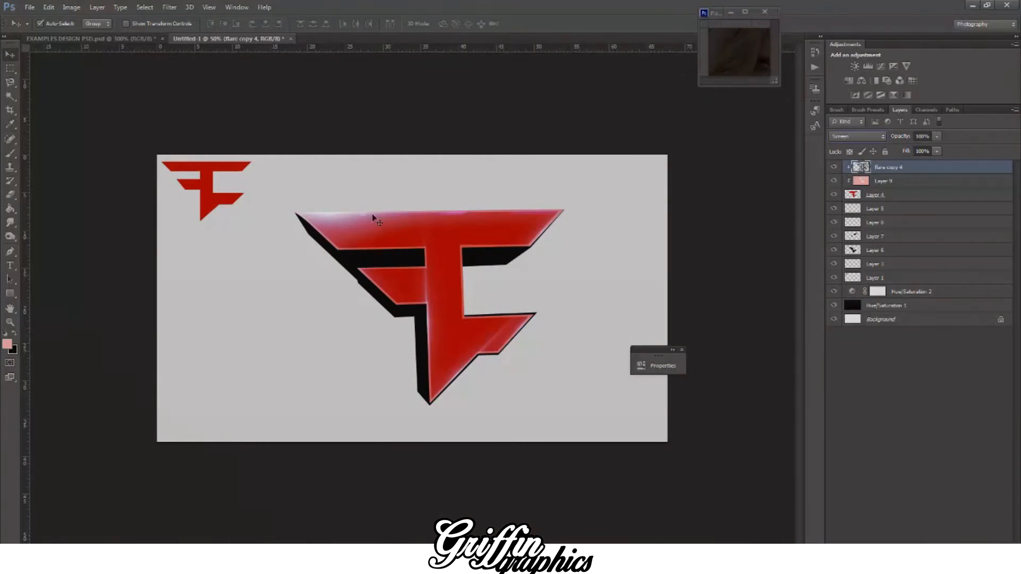
# Step: Erase the stray flare glow inside the logo's stem and lower arm with a resized eraser, keeping the light along the edges
pyautogui.click(9, 196)
pyautogui.click(48, 24)
pyautogui.moveTo(56, 82)
pyautogui.mouseDown()
pyautogui.moveTo(29, 82)
pyautogui.moveTo(54, 59)
pyautogui.mouseUp()
pyautogui.click(449, 248)
pyautogui.press(']')
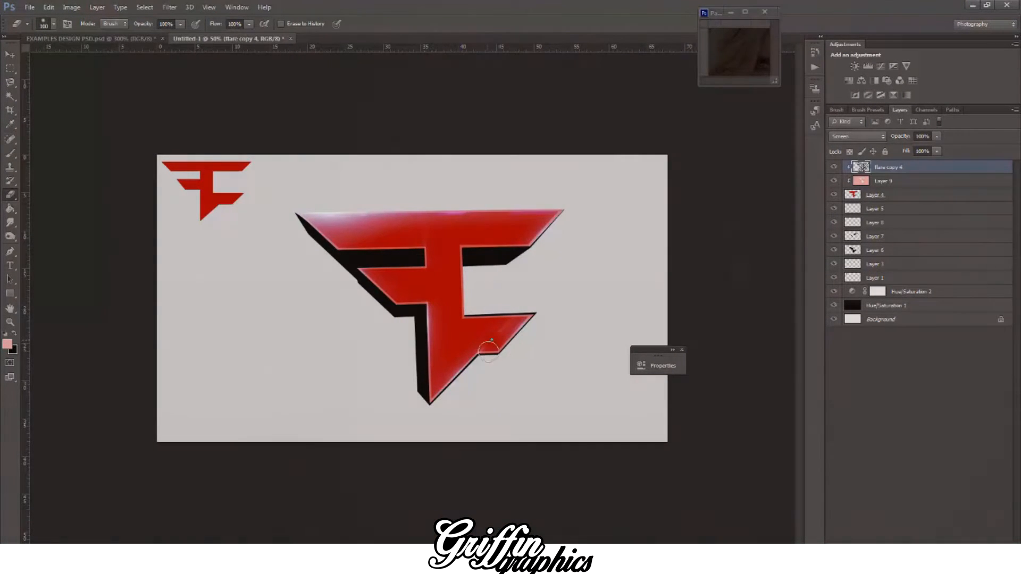
pyautogui.press('[')
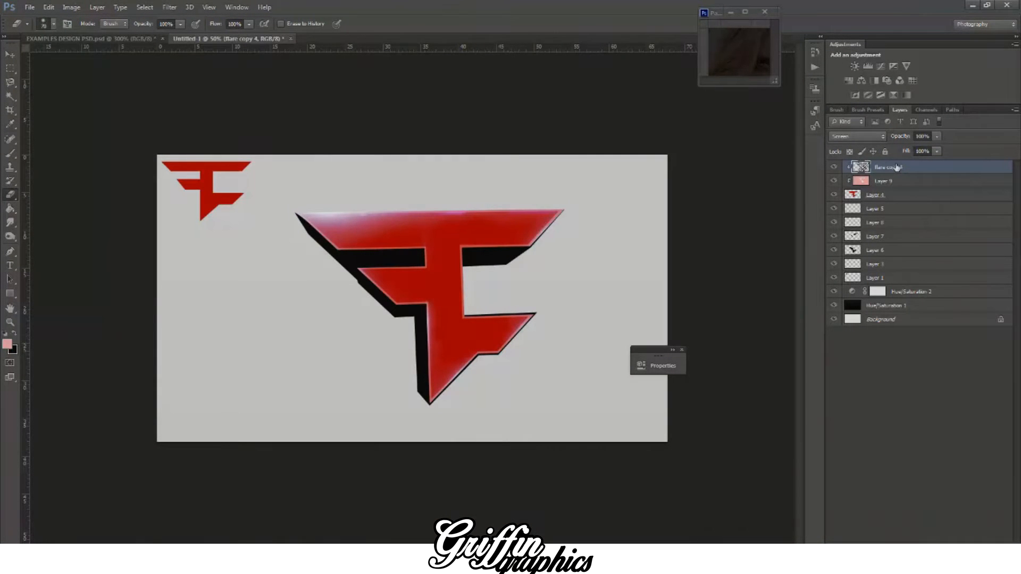
# Step: Lower the merged flare layer's opacity to about 65%
pyautogui.click(937, 136)
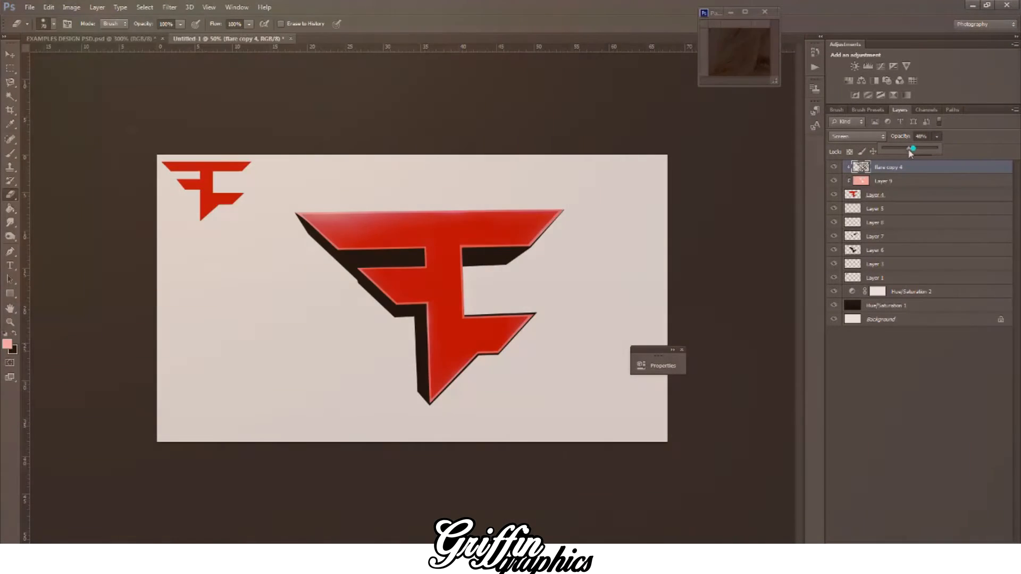
pyautogui.moveTo(938, 148); pyautogui.dragTo(913, 153)
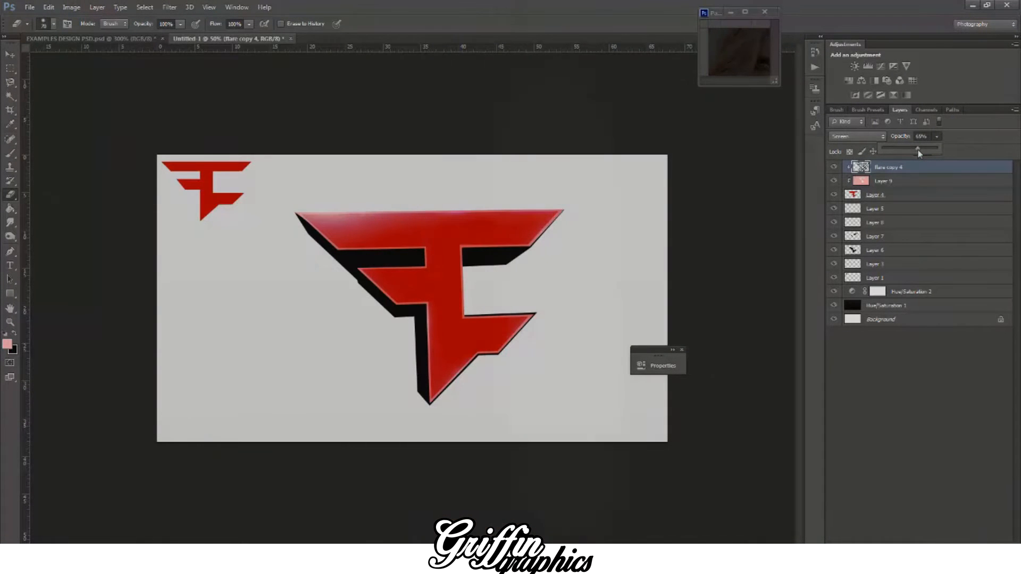
pyautogui.click(880, 223)
# Step: Recolour the pink inset outline layer with a white (ffffff) Color Overlay effect
pyautogui.click(887, 180)
pyautogui.click(855, 137)
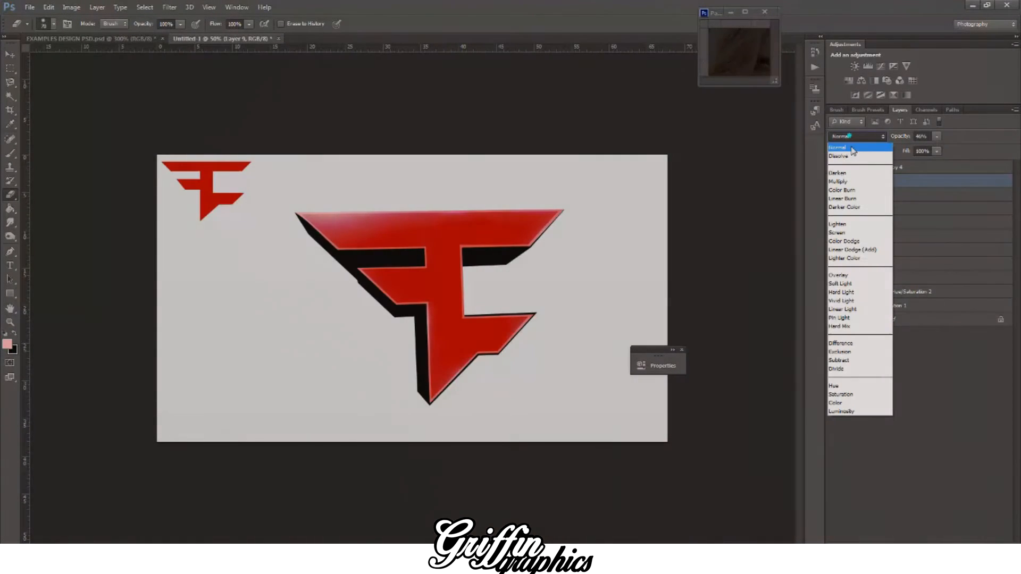
pyautogui.rightClick(898, 181)
pyautogui.click(792, 152)
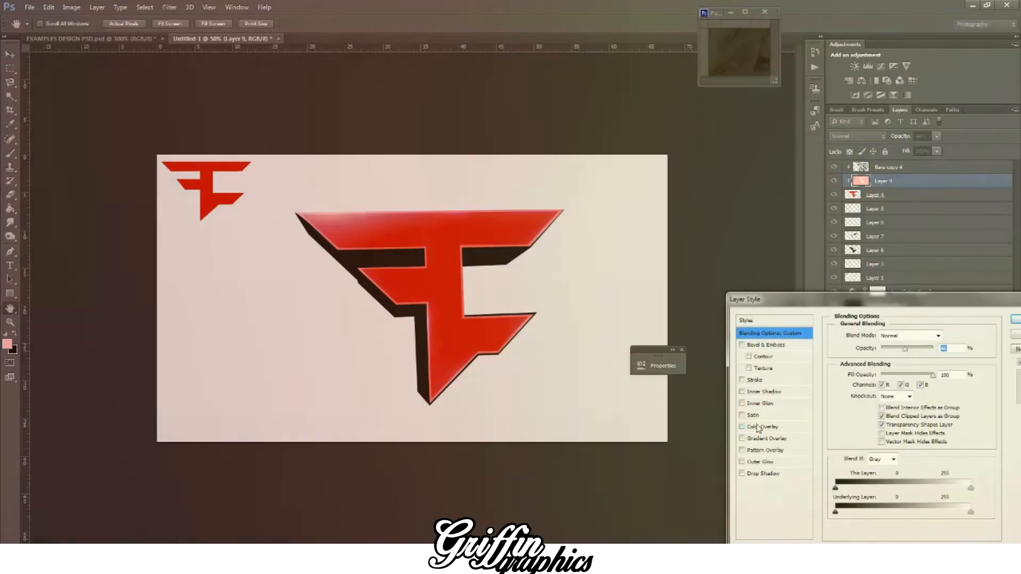
pyautogui.click(759, 427)
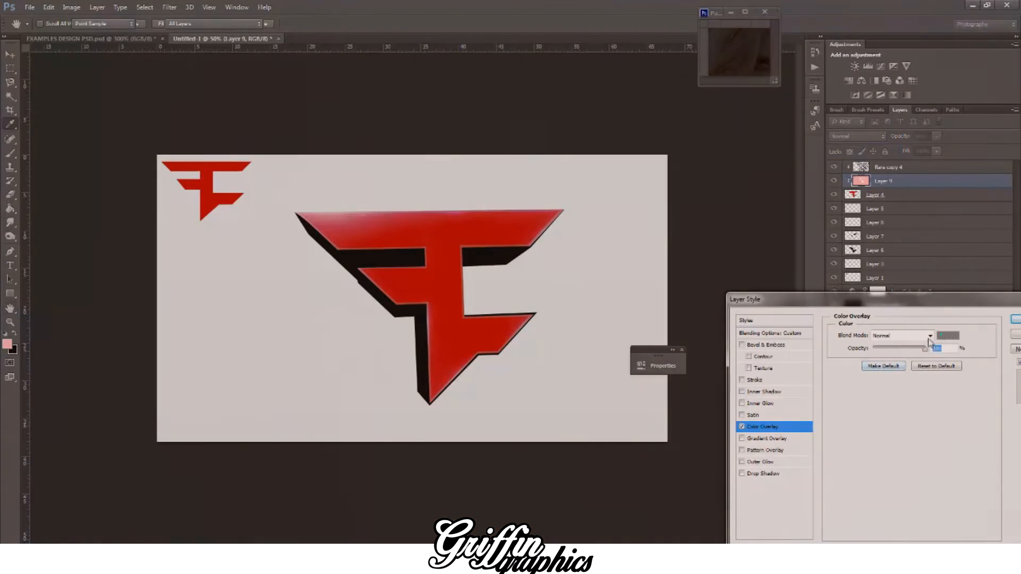
pyautogui.click(941, 335)
pyautogui.click(558, 270)
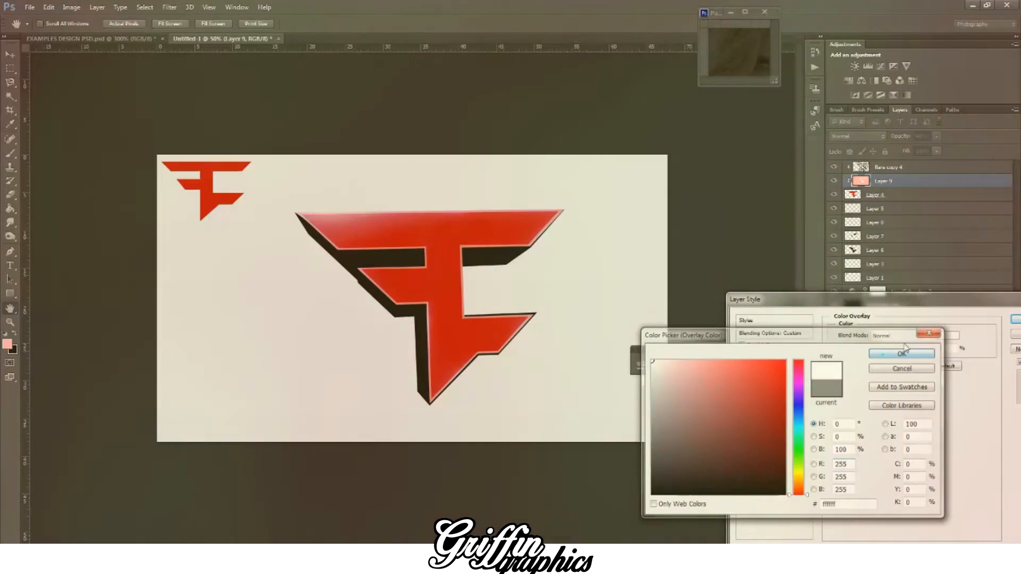
pyautogui.click(885, 356)
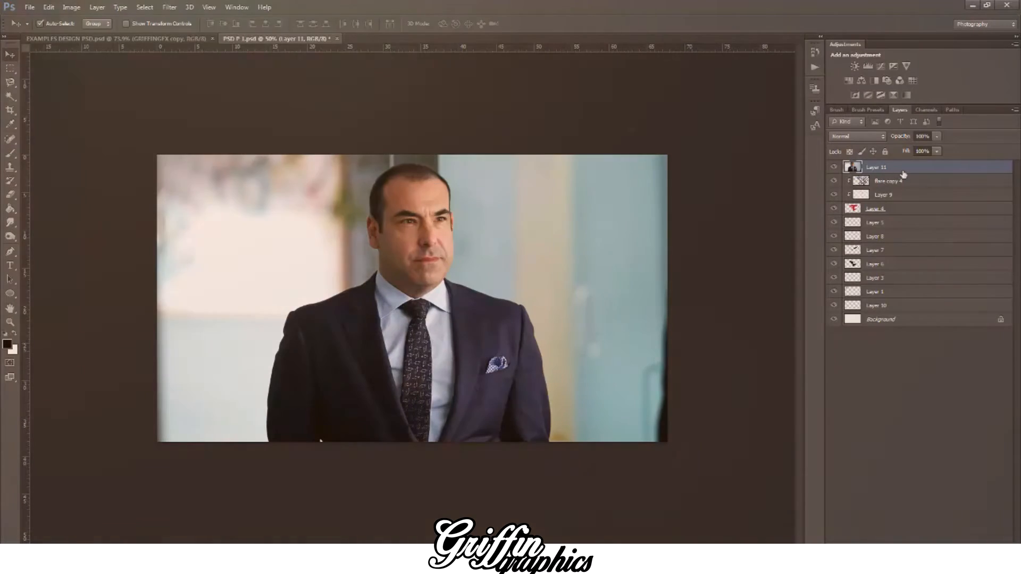
# Step: Clip the man's photo to the logo shape and place its layer beneath the outline and flare layers
pyautogui.rightClick(899, 168)
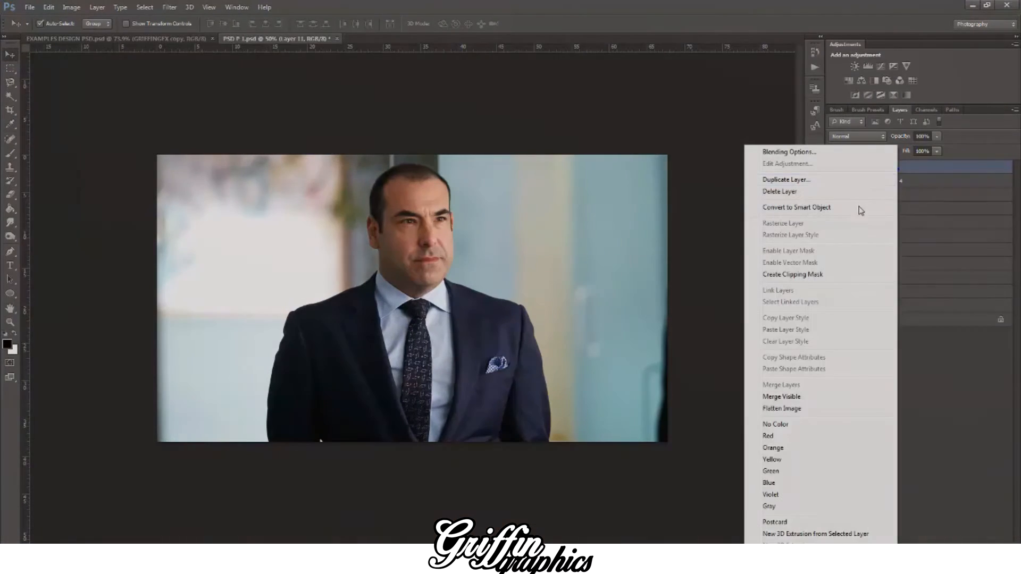
pyautogui.click(802, 275)
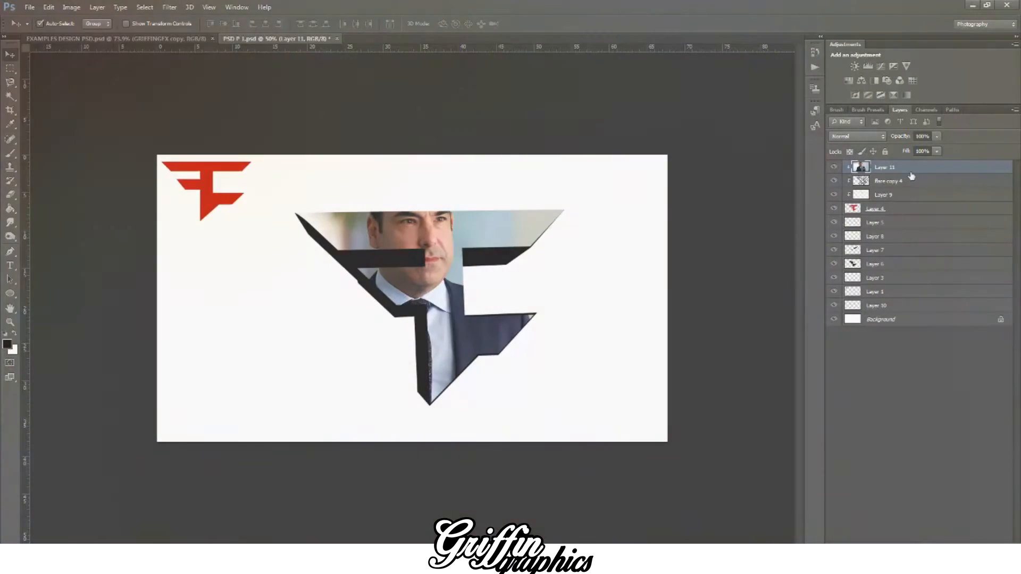
pyautogui.moveTo(910, 169); pyautogui.dragTo(914, 201)
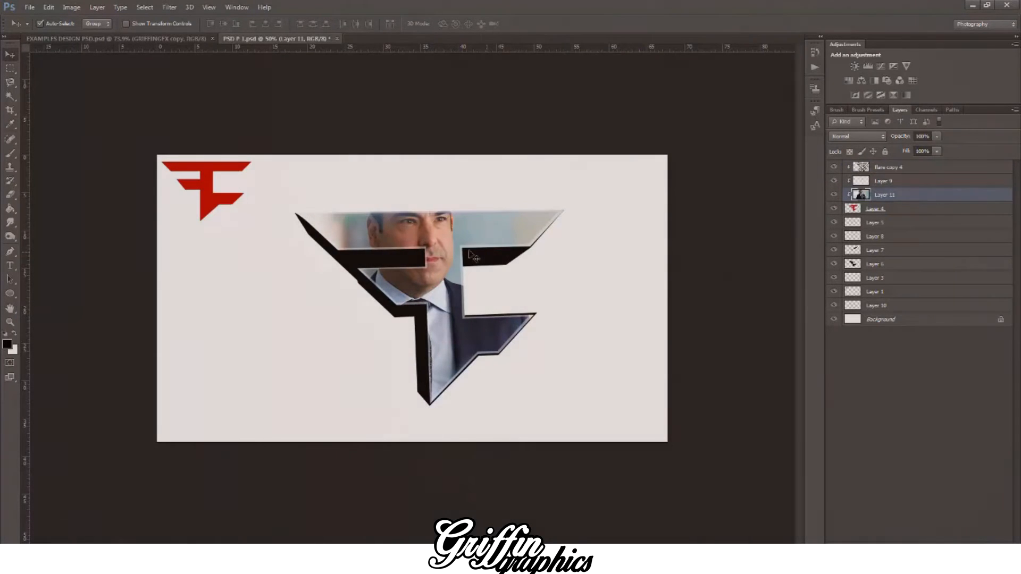
# Step: Reposition the clipped photo so the man's face sits over the logo's central stem, and apply the transformation
pyautogui.hotkey('ctrl', 't')
pyautogui.moveTo(444, 230); pyautogui.dragTo(465, 270)
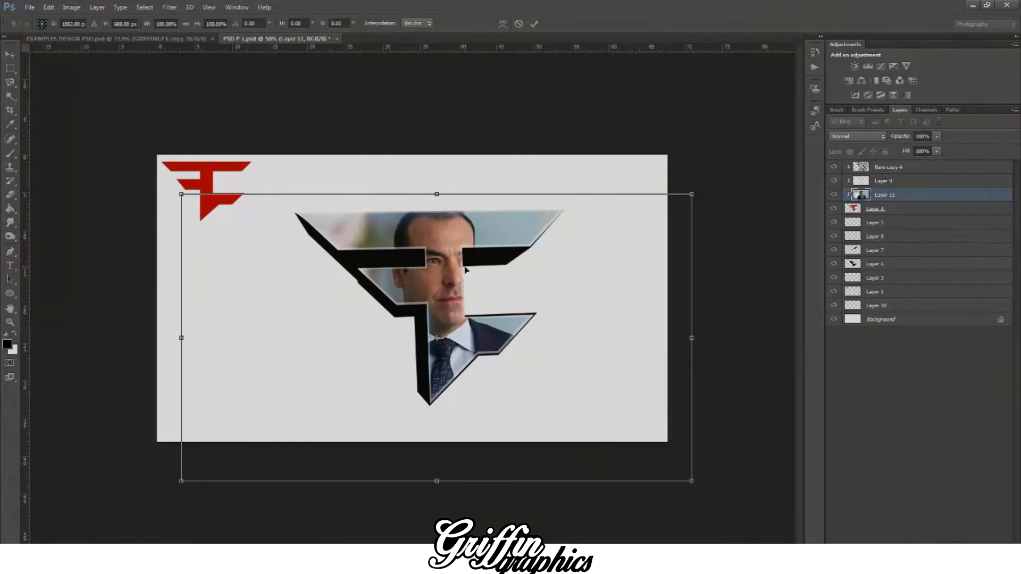
pyautogui.moveTo(429, 244); pyautogui.dragTo(429, 231)
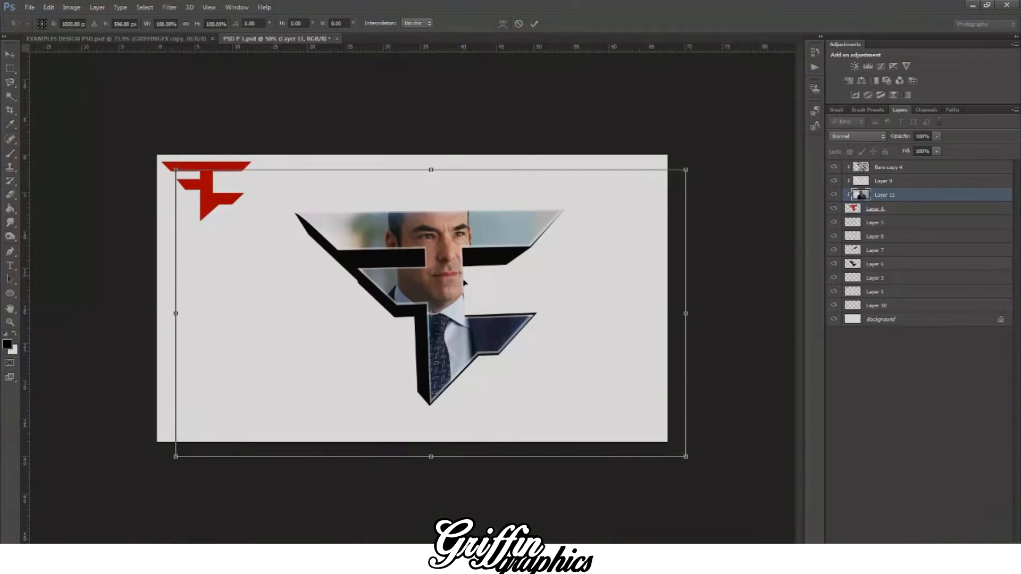
pyautogui.press('Return')
# Step: Check the pop-out sample in EXAMPLES DESIGN PSD.psd, and return to scale the clipped photo down slightly and reposition it in the logo
pyautogui.click(170, 39)
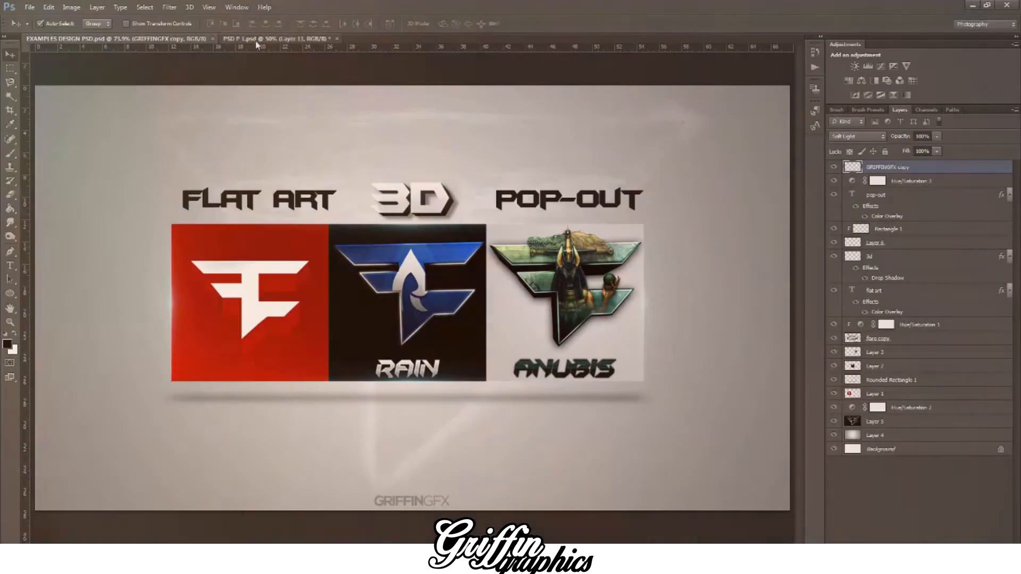
pyautogui.click(258, 39)
pyautogui.moveTo(428, 227); pyautogui.dragTo(461, 244)
pyautogui.click(888, 195)
pyautogui.hotkey('ctrl', 't')
pyautogui.moveTo(685, 166); pyautogui.dragTo(660, 183)
pyautogui.moveTo(528, 226); pyautogui.dragTo(567, 218)
# Step: Duplicate the photo layer and move the unclipped copy to the top of the layer stack
pyautogui.press('v')
pyautogui.click(456, 209)
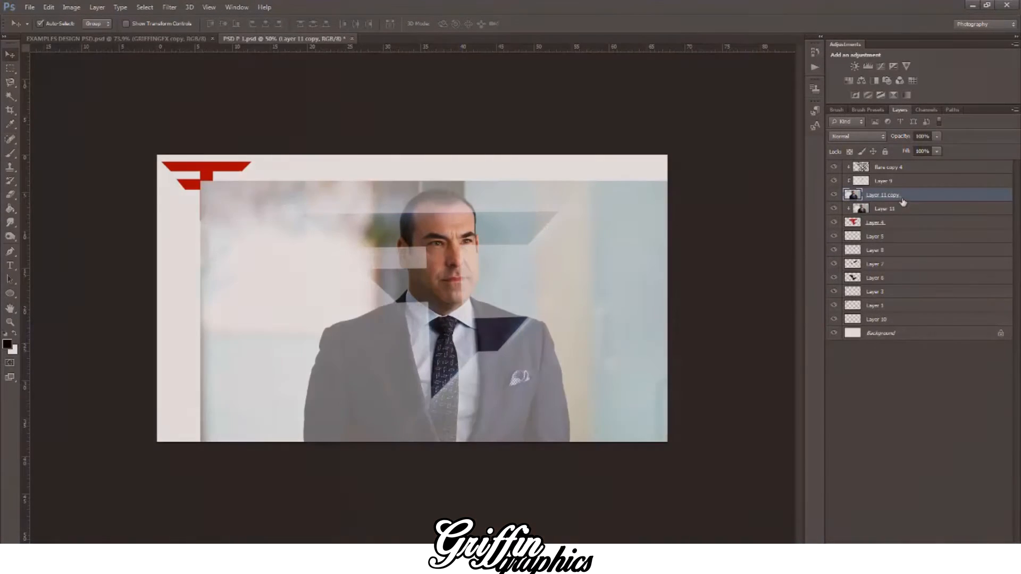
pyautogui.moveTo(921, 201); pyautogui.dragTo(925, 171)
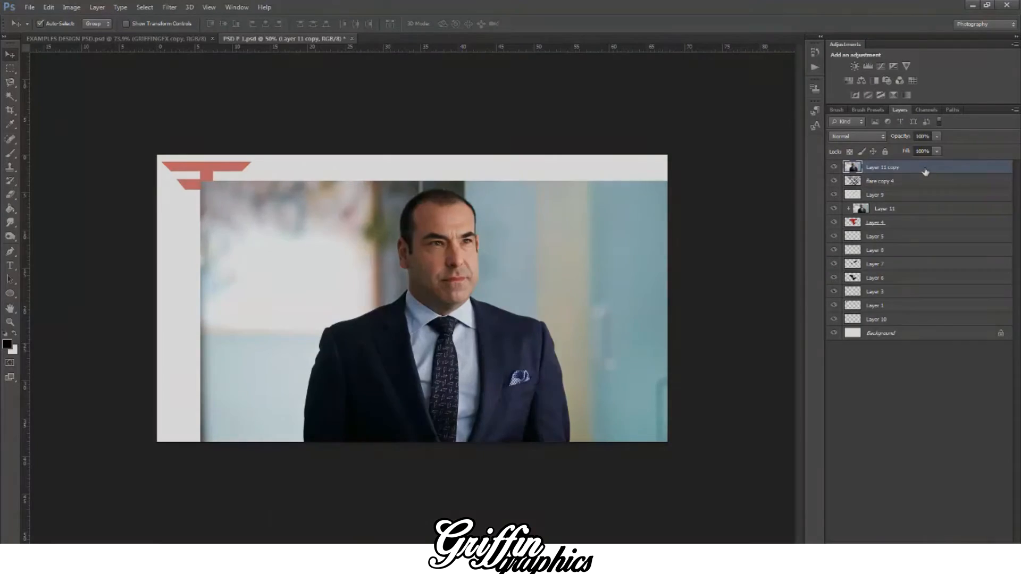
pyautogui.hotkey('ctrl', '+')
pyautogui.hotkey('ctrl', '+')
pyautogui.hotkey('ctrl', '-')
pyautogui.hotkey('ctrl', '-')
# Step: Roughly erase the photo copy around the man's head and collar with a large hard eraser, removing most of the background and suit
pyautogui.press('e')
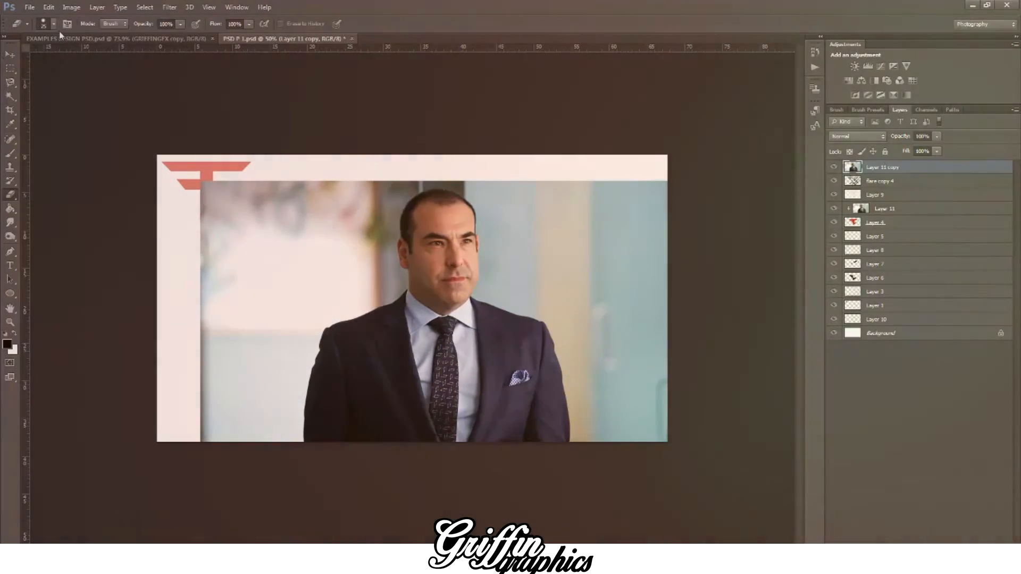
pyautogui.click(53, 24)
pyautogui.moveTo(88, 80); pyautogui.dragTo(157, 93)
pyautogui.click(327, 358)
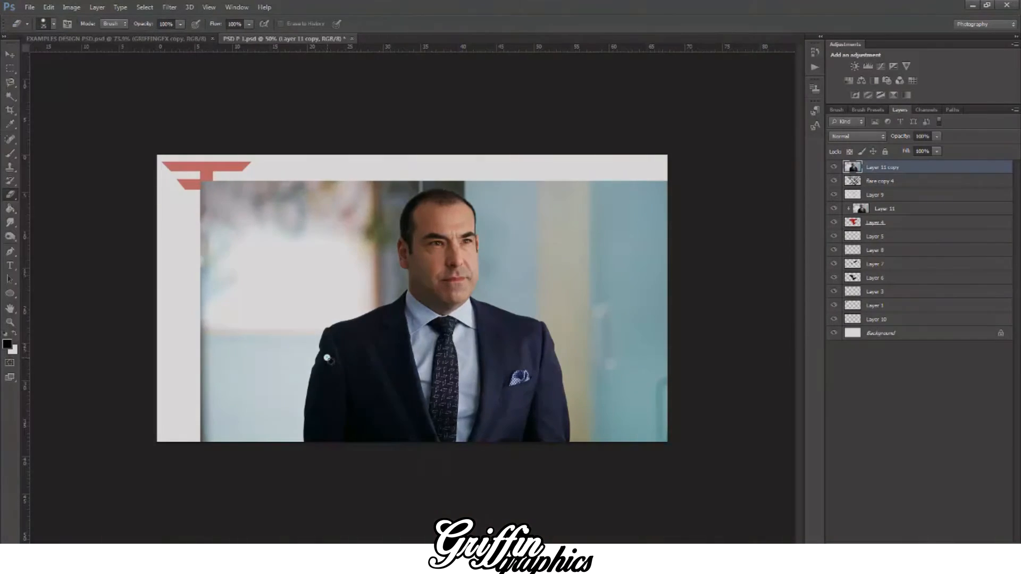
pyautogui.press(']')
pyautogui.press(']')
pyautogui.press(']')
pyautogui.press(']')
pyautogui.press(']')
pyautogui.press(']')
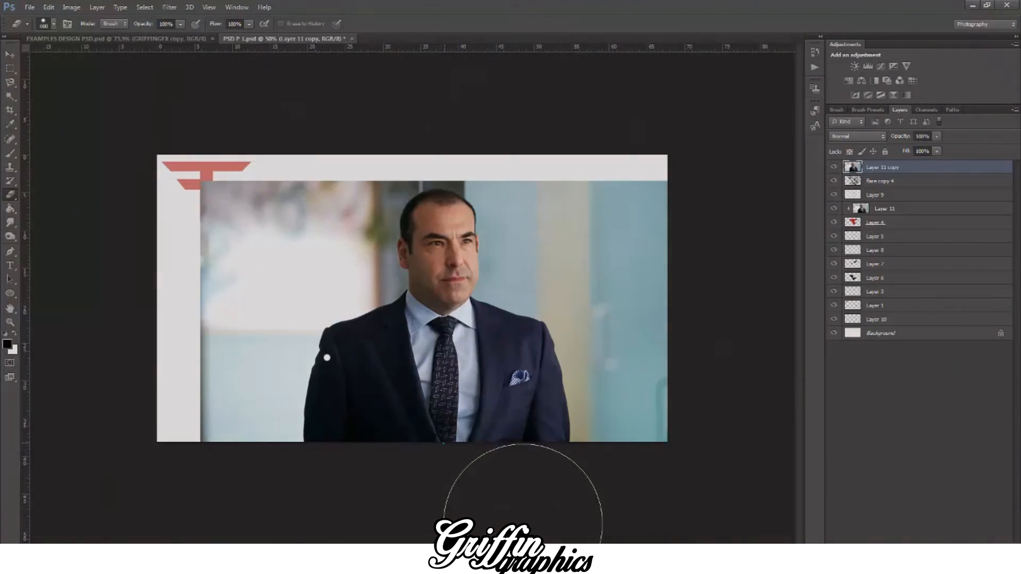
pyautogui.moveTo(444, 442)
pyautogui.mouseDown()
pyautogui.moveTo(287, 409)
pyautogui.moveTo(308, 308)
pyautogui.moveTo(547, 519)
pyautogui.moveTo(672, 285)
pyautogui.moveTo(685, 364)
pyautogui.mouseUp()
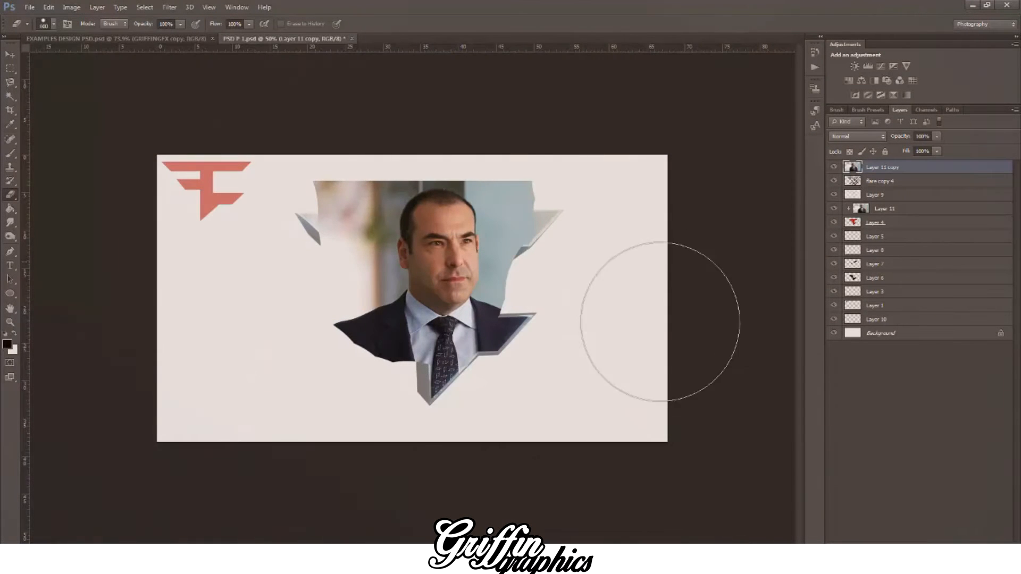
pyautogui.moveTo(499, 195)
pyautogui.mouseDown()
pyautogui.moveTo(379, 241)
pyautogui.moveTo(327, 354)
pyautogui.moveTo(341, 443)
pyautogui.moveTo(353, 315)
pyautogui.moveTo(402, 435)
pyautogui.moveTo(440, 484)
pyautogui.moveTo(543, 503)
pyautogui.mouseUp()
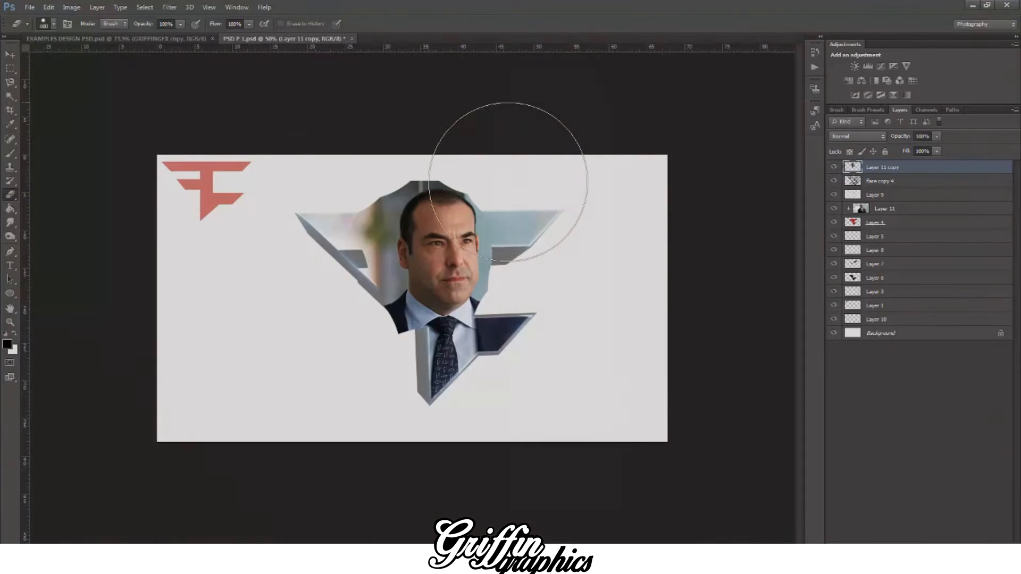
# Step: Start a Pen tool path on the photo copy above the tie knot and trace along the shirt collar and neck to the left-hand earlobe
pyautogui.press('p')
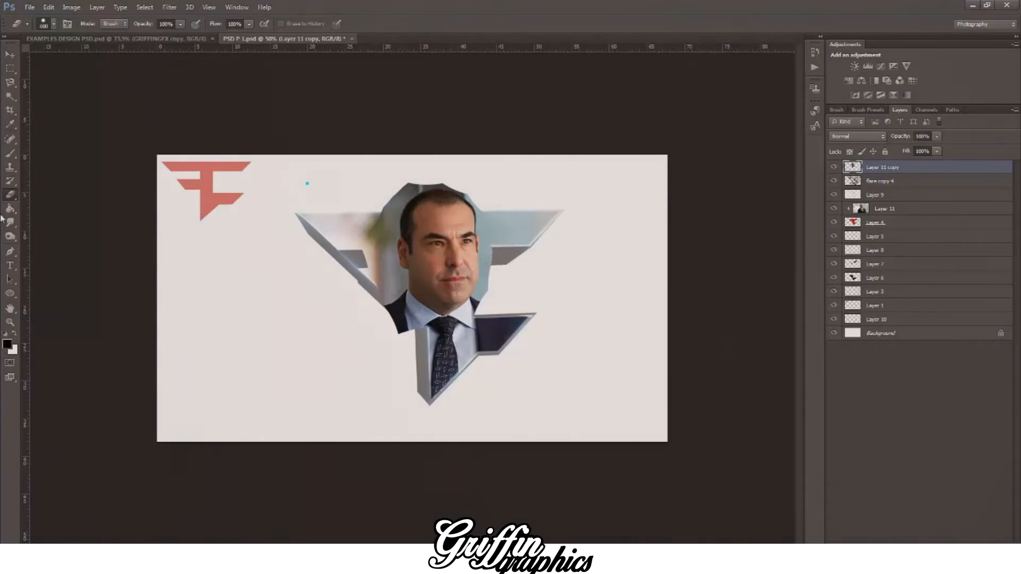
pyautogui.hotkey('ctrl', '+')
pyautogui.hotkey('ctrl', '+')
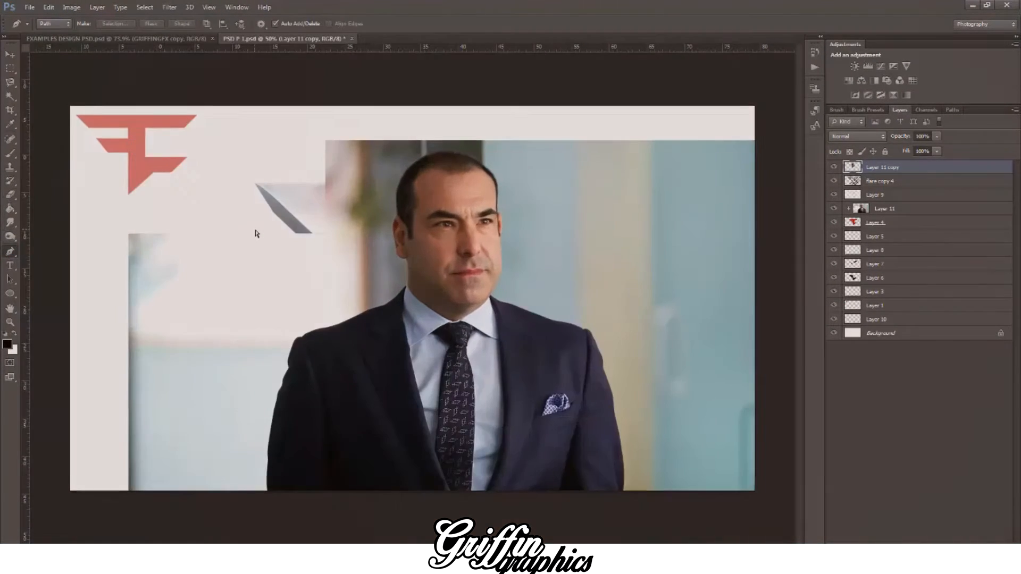
pyautogui.scroll(3, 345, 227)
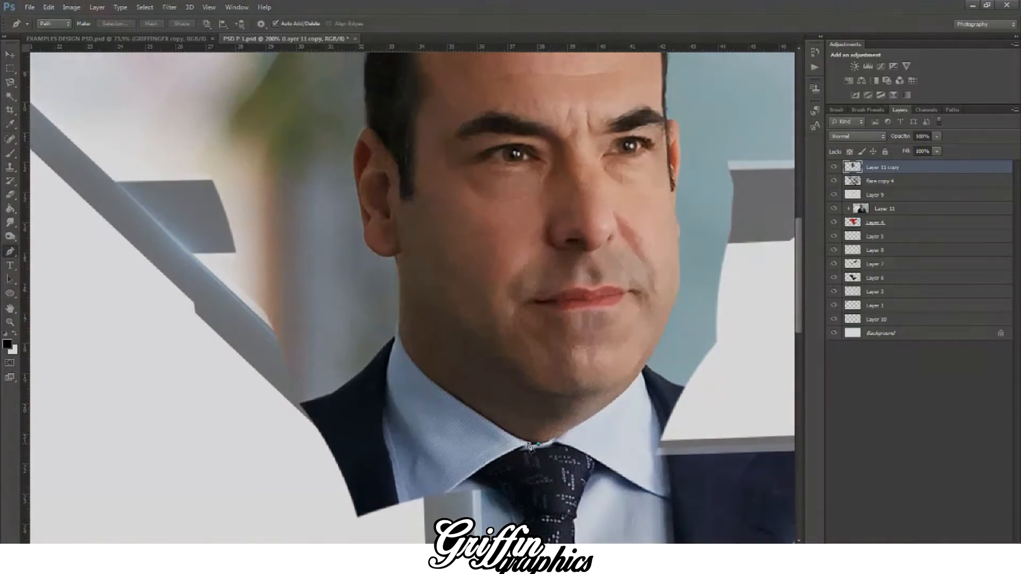
pyautogui.click(440, 386)
pyautogui.click(391, 344)
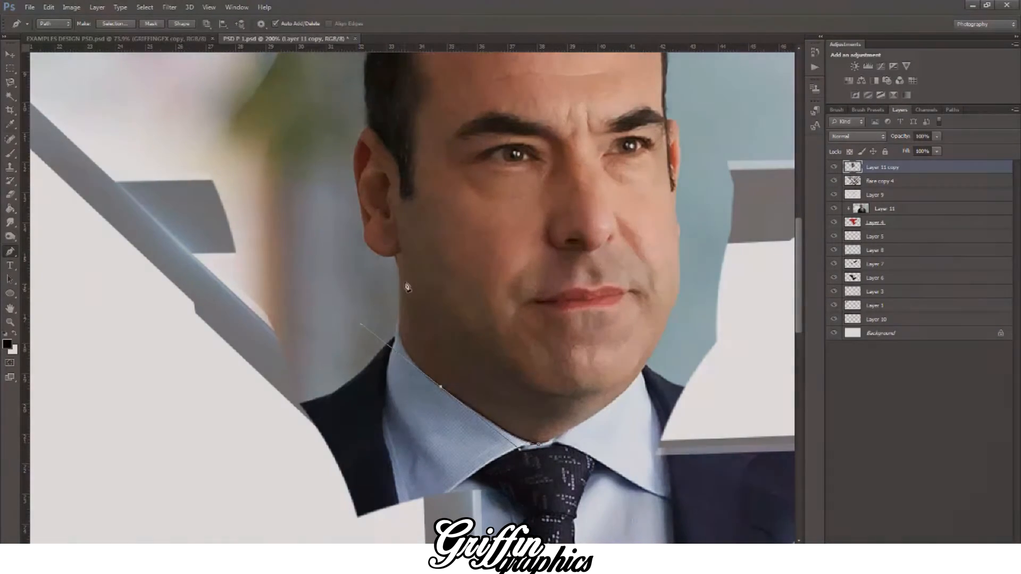
pyautogui.moveTo(401, 307); pyautogui.dragTo(399, 299)
pyautogui.moveTo(375, 203); pyautogui.dragTo(371, 173)
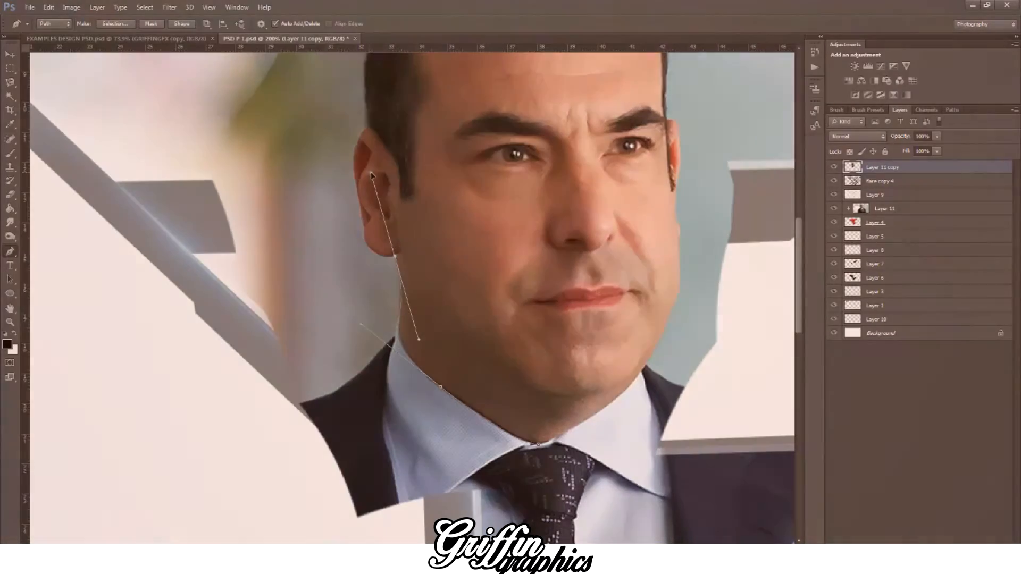
pyautogui.hotkey('ctrl', 'z')
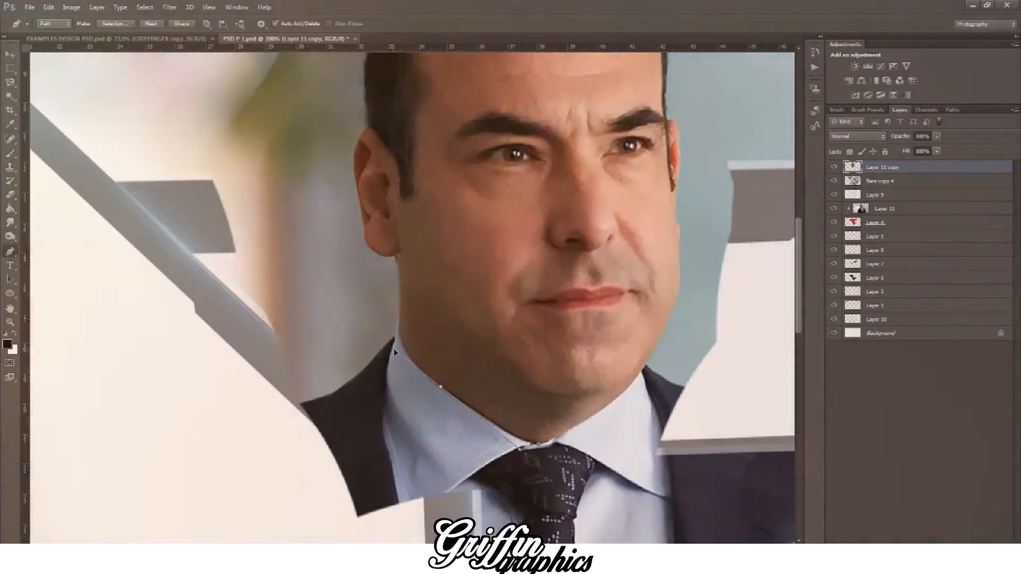
pyautogui.moveTo(400, 294); pyautogui.dragTo(400, 280)
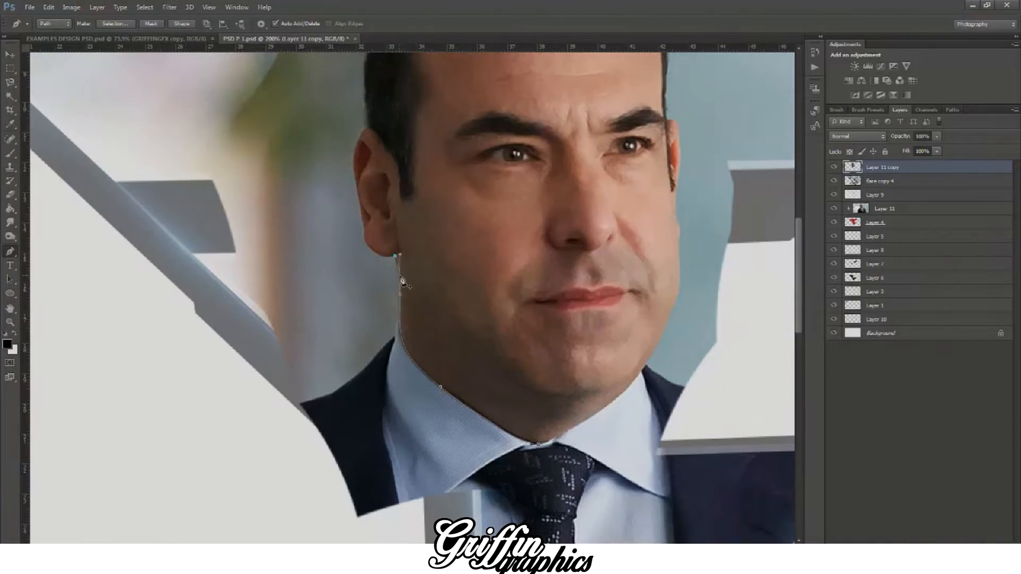
# Step: Continue the path around the outer edge of the left-hand ear to where its top meets the hair
pyautogui.moveTo(357, 224); pyautogui.dragTo(358, 190)
pyautogui.click(356, 181)
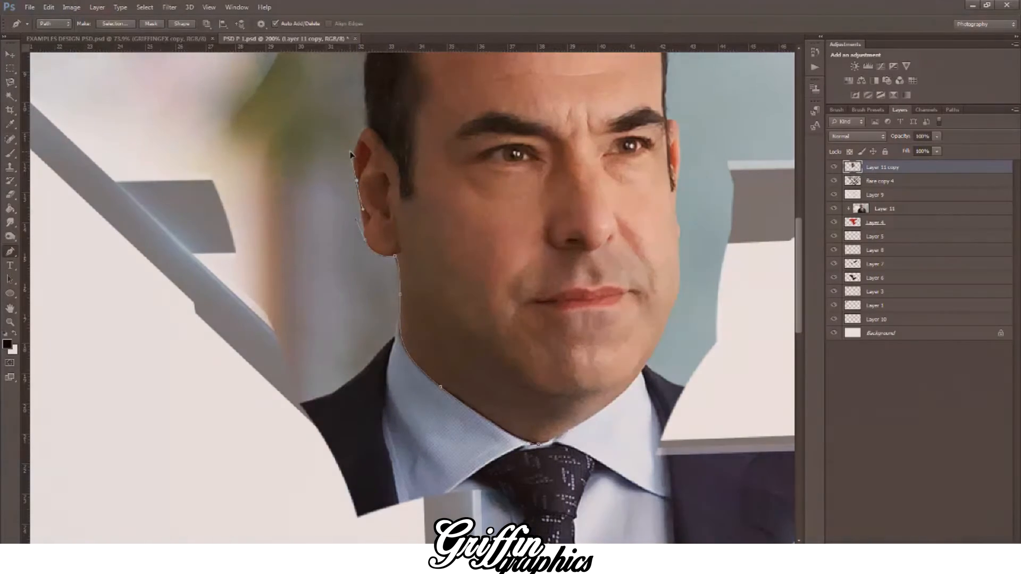
pyautogui.hotkey('ctrl', 'z')
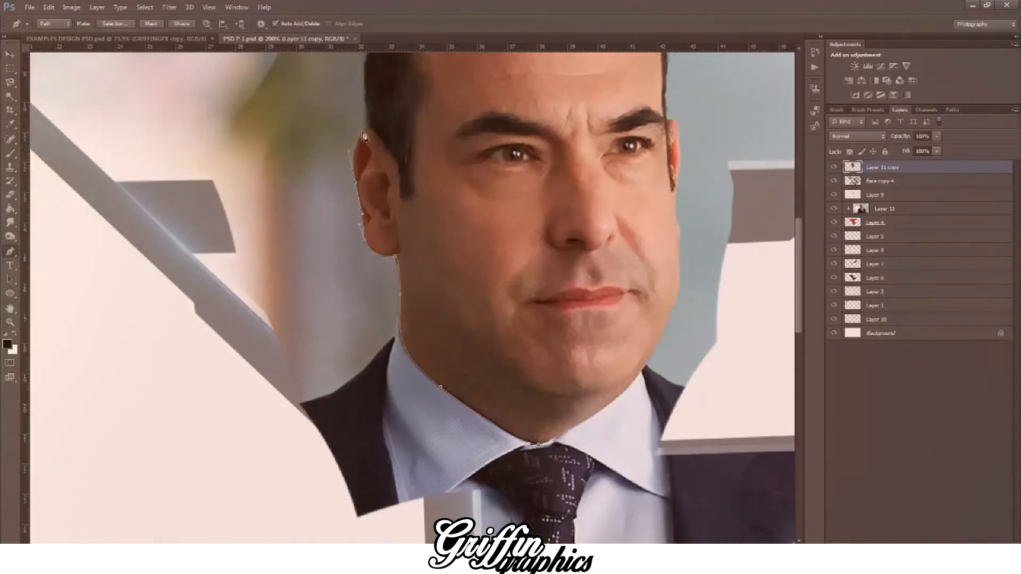
pyautogui.click(369, 133)
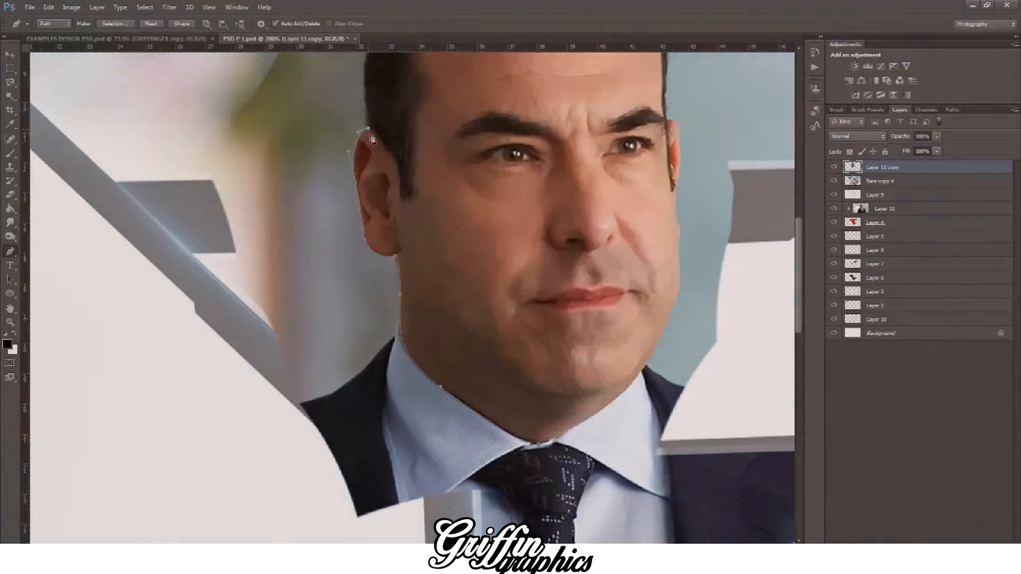
# Step: Trace the hair edge above the left-hand ear up to the temple with short, closely spaced path segments
pyautogui.scroll(5, 371, 133)
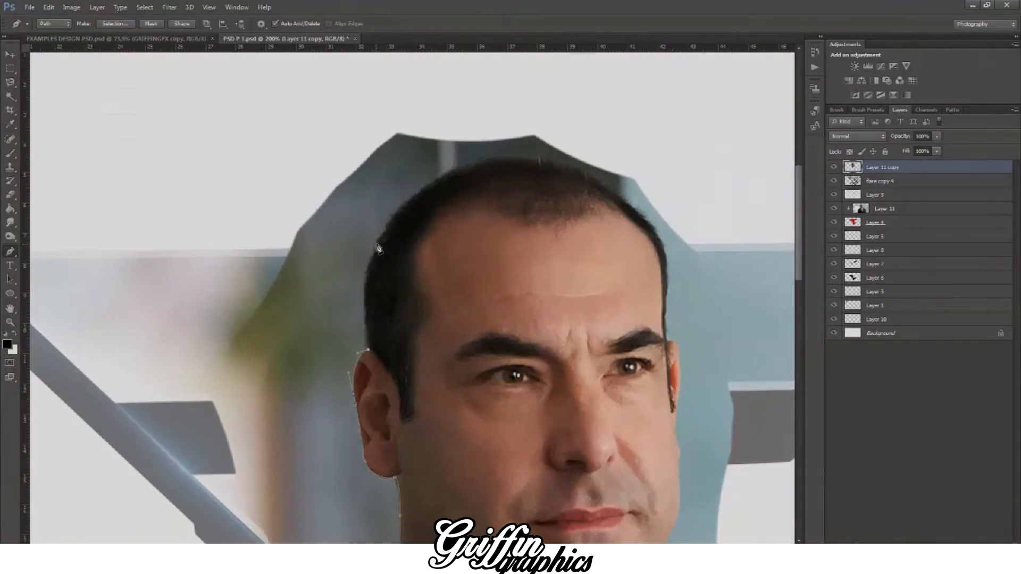
pyautogui.moveTo(396, 214); pyautogui.dragTo(398, 211)
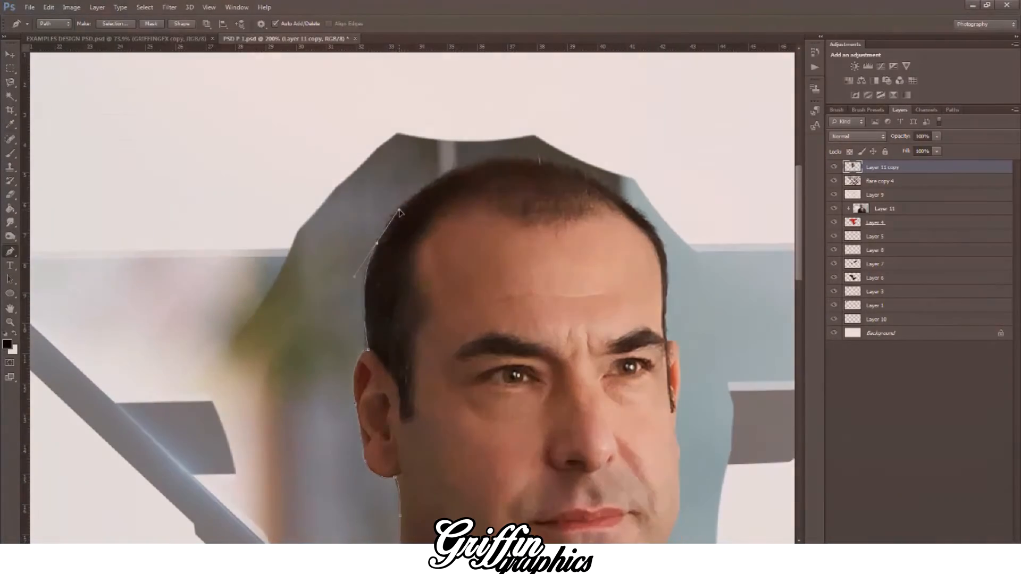
pyautogui.hotkey('ctrl', 'z')
pyautogui.hotkey('ctrl', '+')
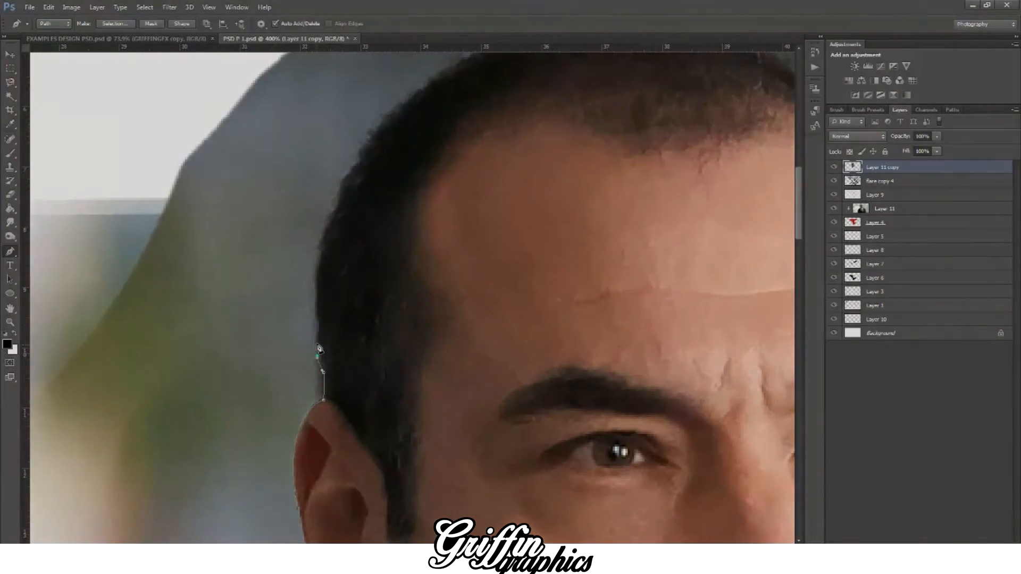
pyautogui.click(319, 328)
pyautogui.click(318, 318)
pyautogui.click(315, 300)
pyautogui.click(317, 275)
pyautogui.moveTo(320, 261); pyautogui.dragTo(321, 243)
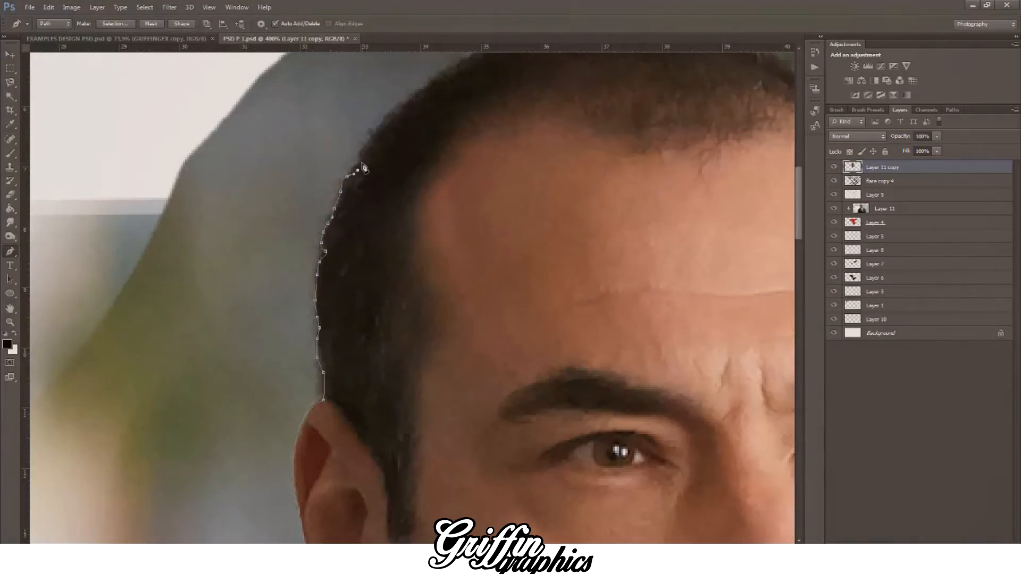
# Step: Extend the path along the upper-left curve of the hair to the crown of the head
pyautogui.scroll(5, 364, 169)
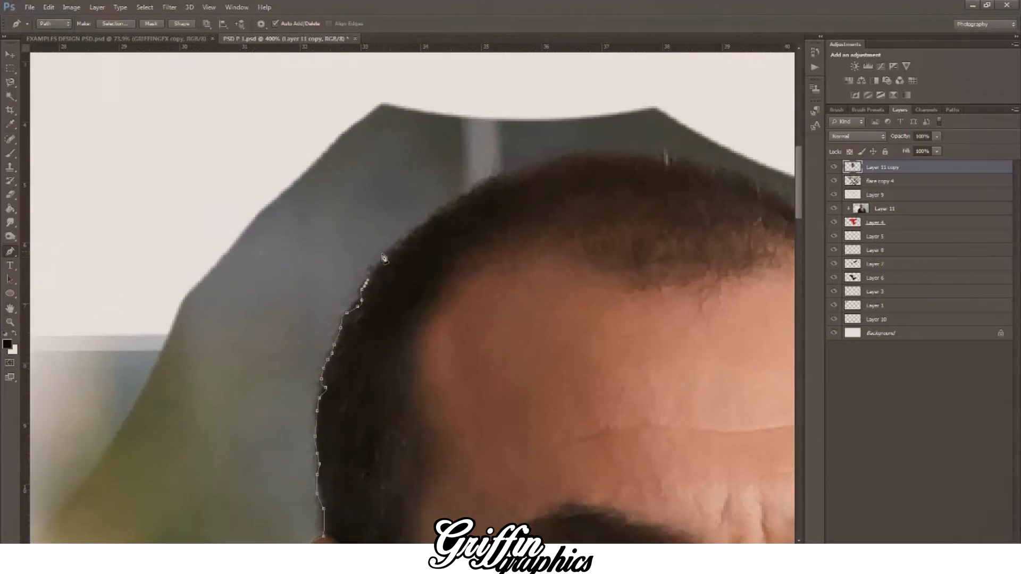
pyautogui.moveTo(402, 240); pyautogui.dragTo(413, 232)
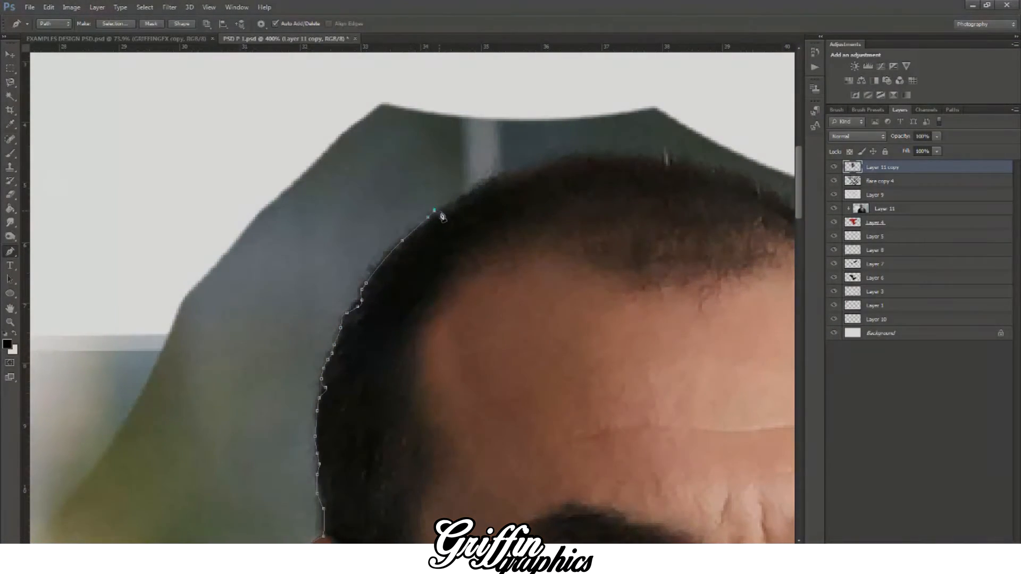
pyautogui.click(533, 167)
pyautogui.click(543, 161)
pyautogui.click(559, 157)
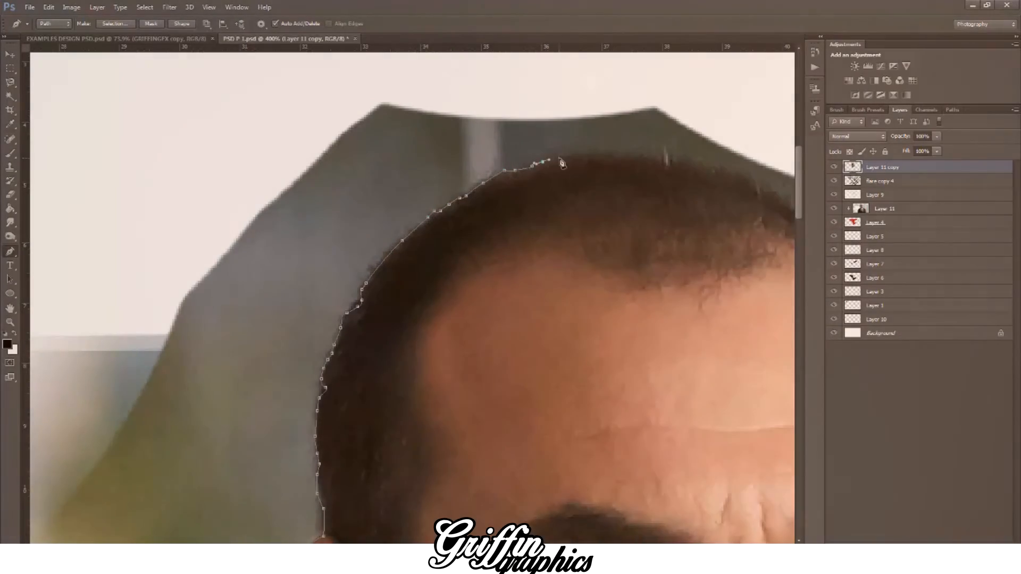
pyautogui.click(572, 158)
pyautogui.click(582, 154)
pyautogui.hscroll(1, 581, 155)
pyautogui.hscroll(5, 420, 315)
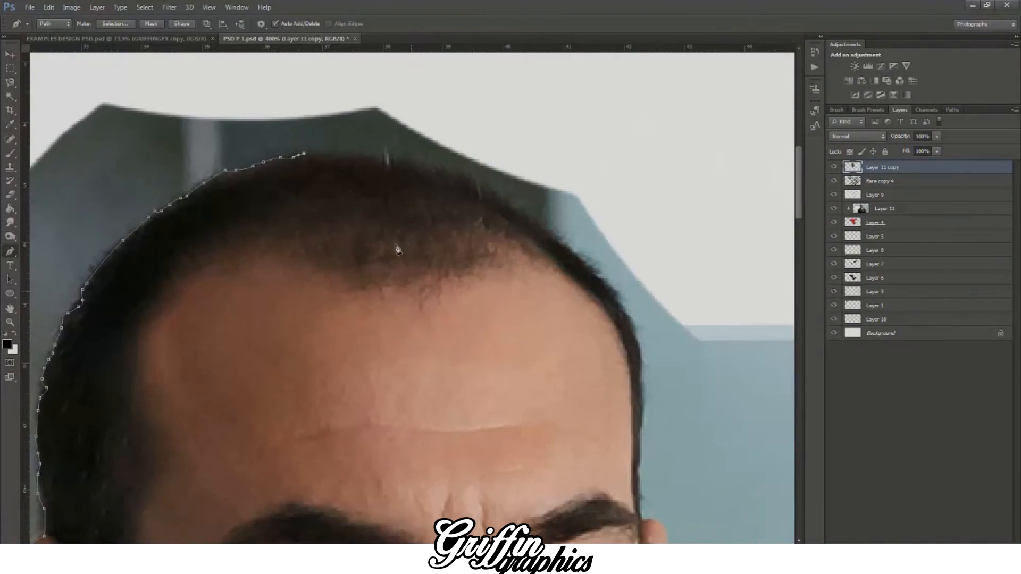
# Step: Continue the path across the crown, following the top hairline with closely spaced anchor points
pyautogui.click(346, 155)
pyautogui.click(357, 154)
pyautogui.click(368, 158)
pyautogui.click(380, 160)
pyautogui.click(403, 159)
pyautogui.click(421, 166)
pyautogui.click(436, 168)
pyautogui.click(446, 172)
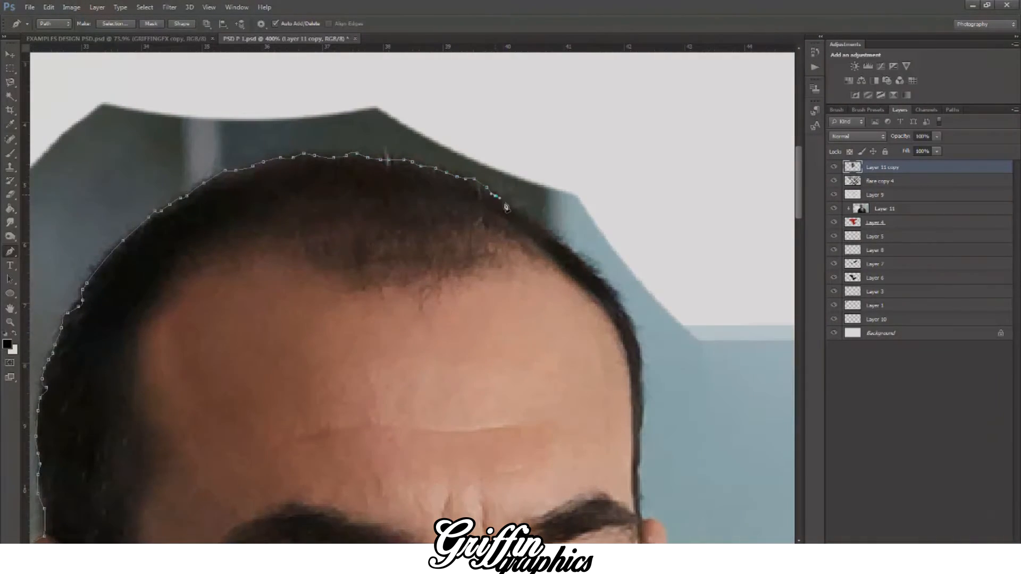
# Step: Trace the right-hand hair edge down from the upper curve of the head towards the eyebrow
pyautogui.click(604, 274)
pyautogui.click(613, 285)
pyautogui.click(623, 303)
pyautogui.click(631, 325)
pyautogui.click(637, 339)
pyautogui.click(639, 353)
pyautogui.click(640, 361)
pyautogui.scroll(-1, 640, 357)
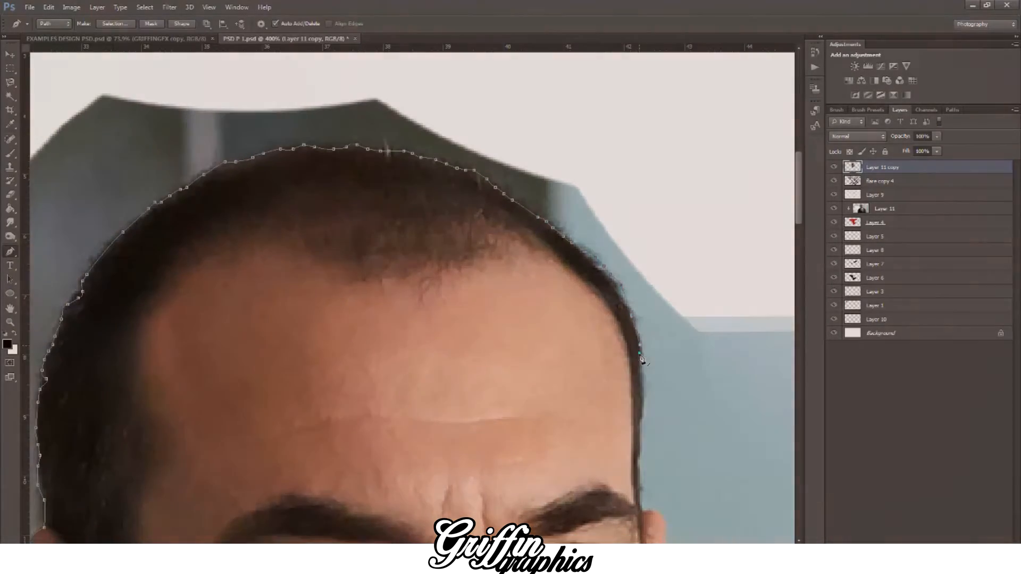
pyautogui.scroll(-5, 642, 359)
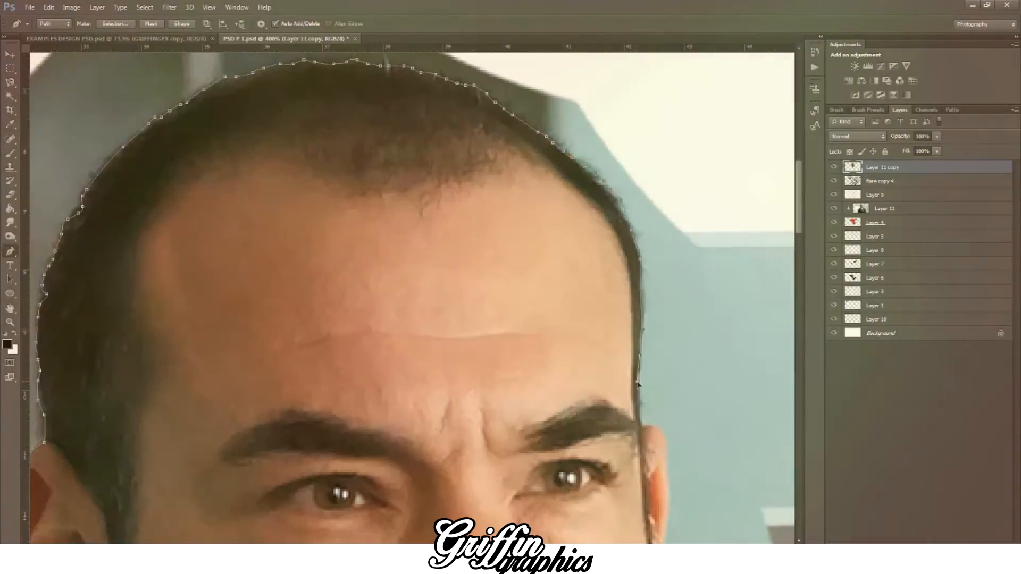
pyautogui.click(641, 357)
# Step: Continue the path around the outer edge of the right-hand ear down to the cheek
pyautogui.scroll(-3, 643, 381)
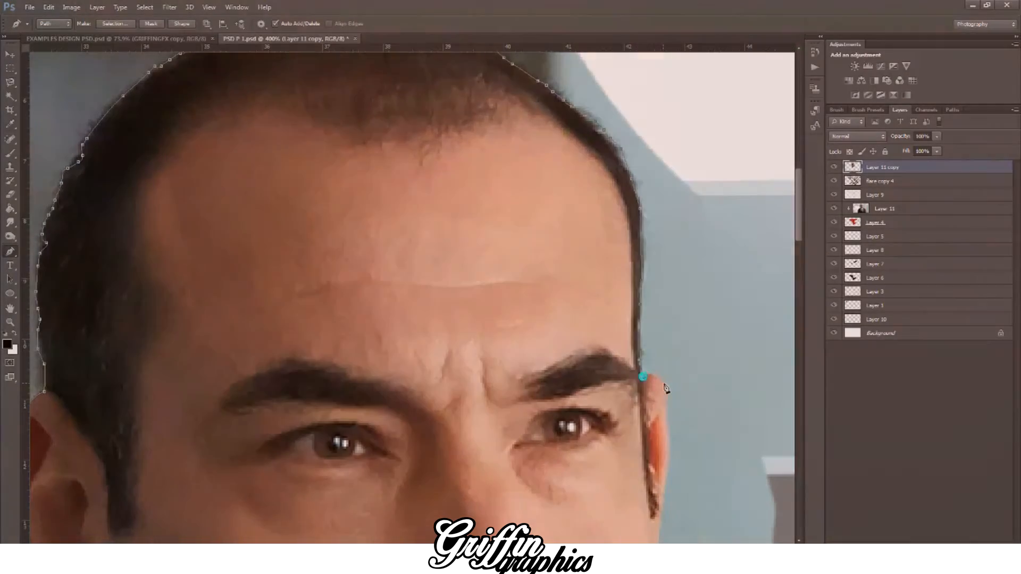
pyautogui.click(660, 375)
pyautogui.scroll(-4, 670, 403)
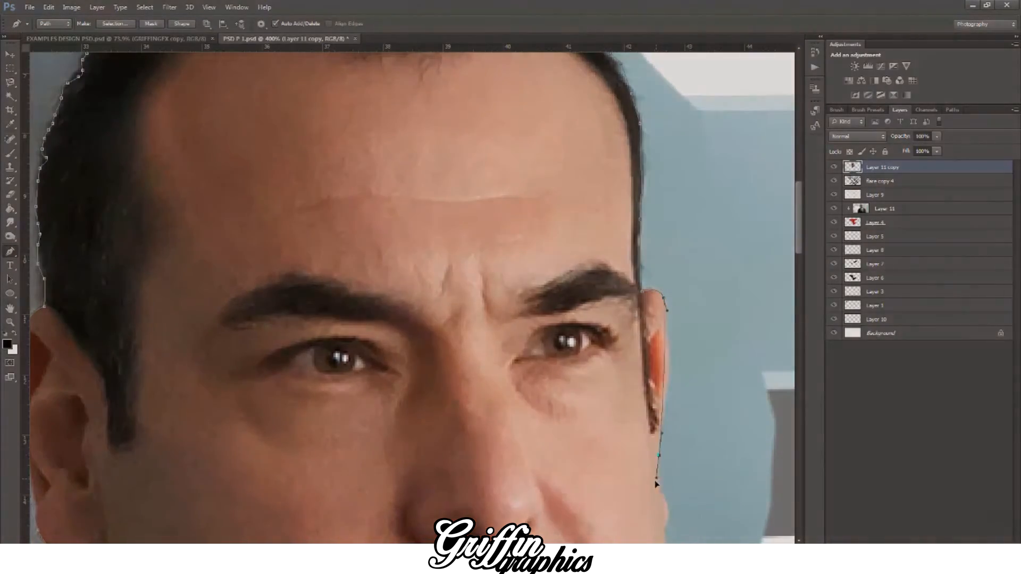
pyautogui.moveTo(657, 485); pyautogui.dragTo(644, 515)
pyautogui.scroll(-6, 662, 457)
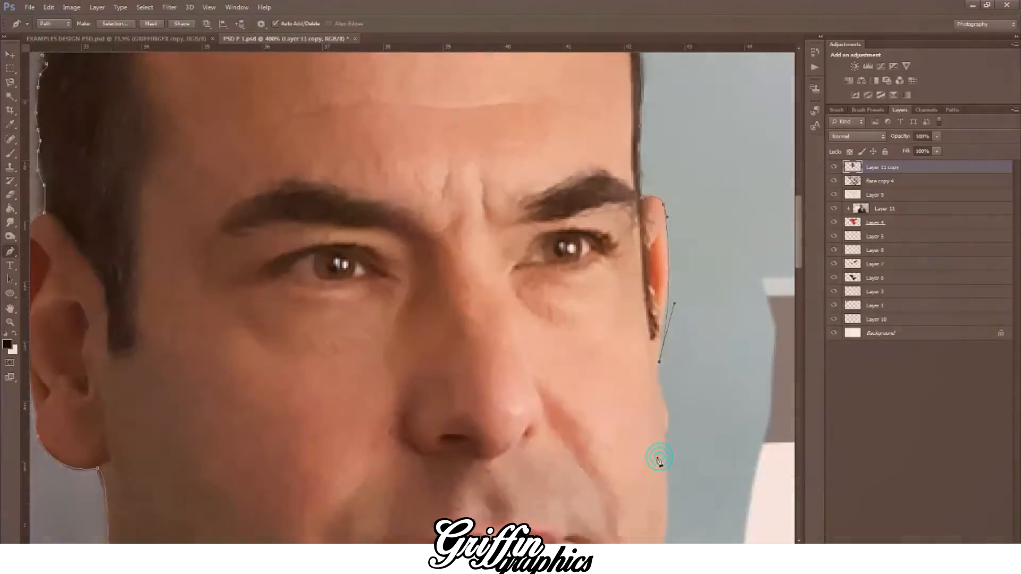
# Step: Follow the right-hand cheek and jawline with the path down to the top of the shirt collar
pyautogui.moveTo(673, 386); pyautogui.dragTo(670, 384)
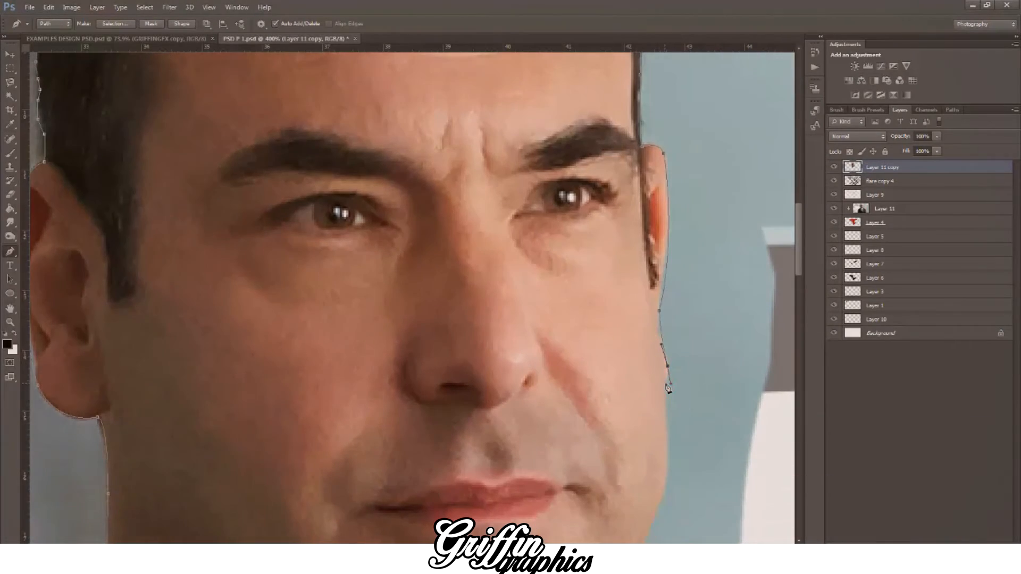
pyautogui.scroll(-6, 669, 388)
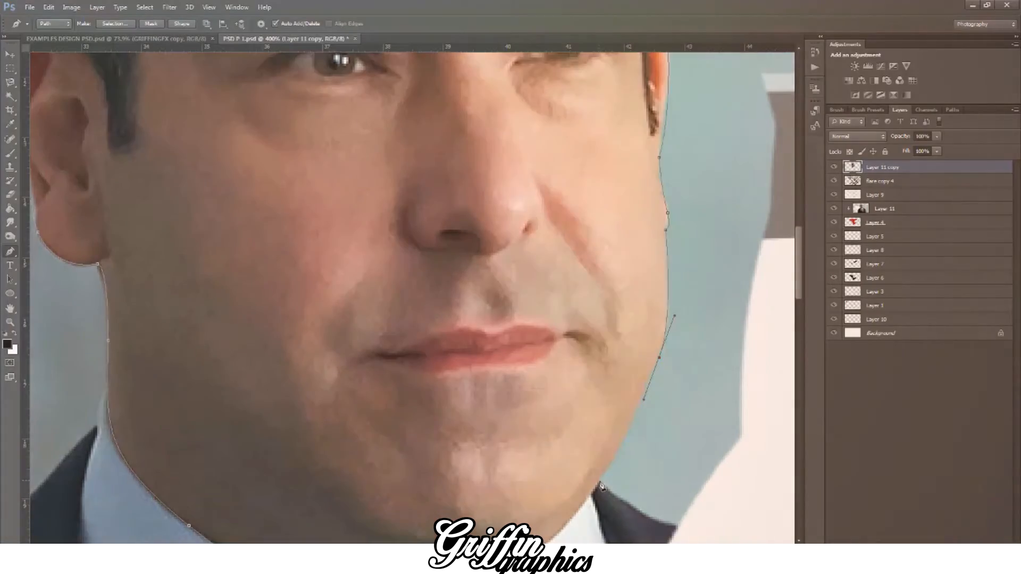
pyautogui.click(599, 481)
pyautogui.scroll(-4, 601, 485)
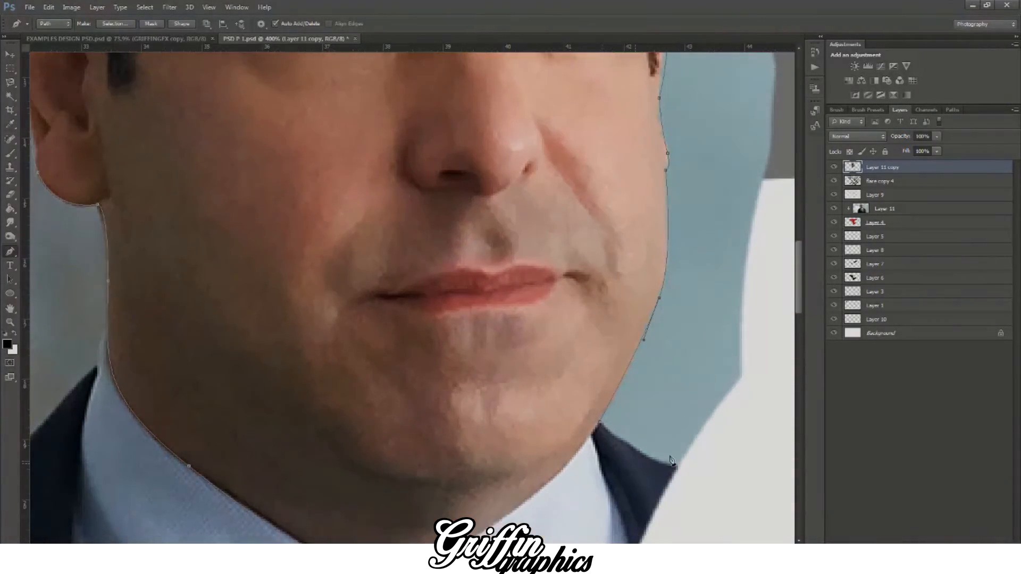
# Step: Carry the path along the right-hand collar edge beneath the chin and close it at the starting point above the tie
pyautogui.moveTo(680, 434); pyautogui.dragTo(706, 435)
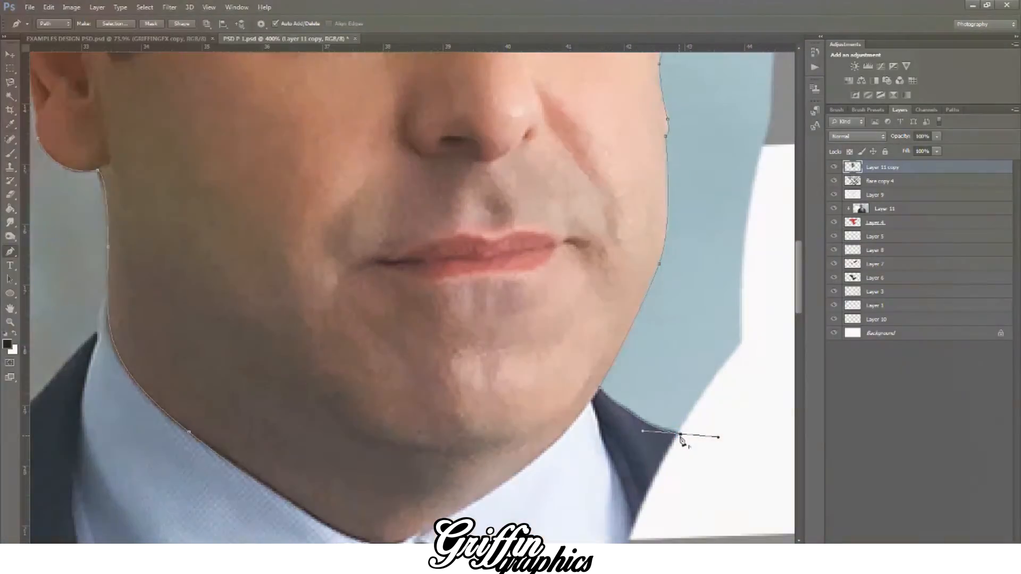
pyautogui.keyDown('alt'); pyautogui.click(680, 435); pyautogui.keyUp('alt')
pyautogui.scroll(-2, 679, 438)
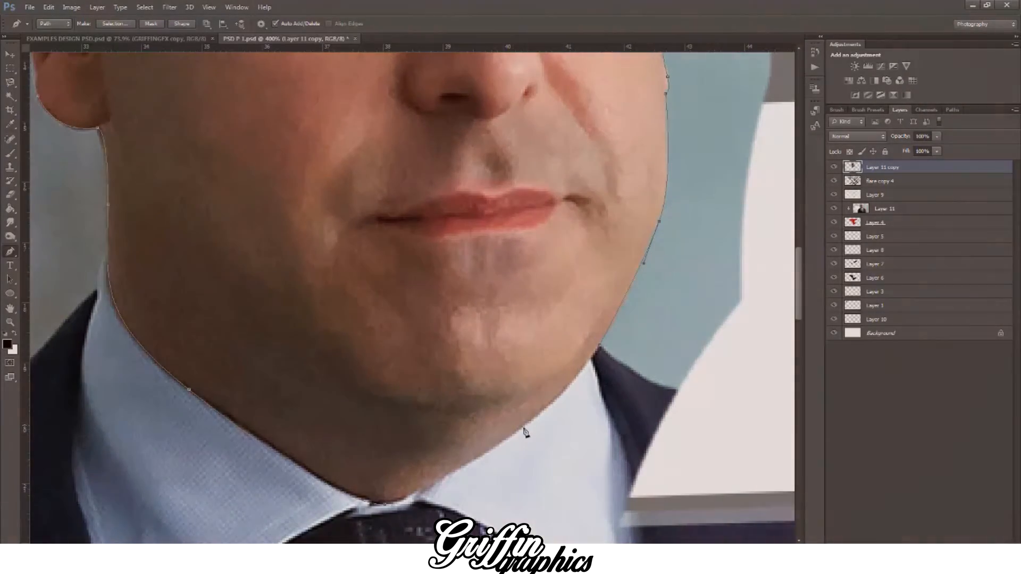
pyautogui.moveTo(450, 477); pyautogui.dragTo(458, 478)
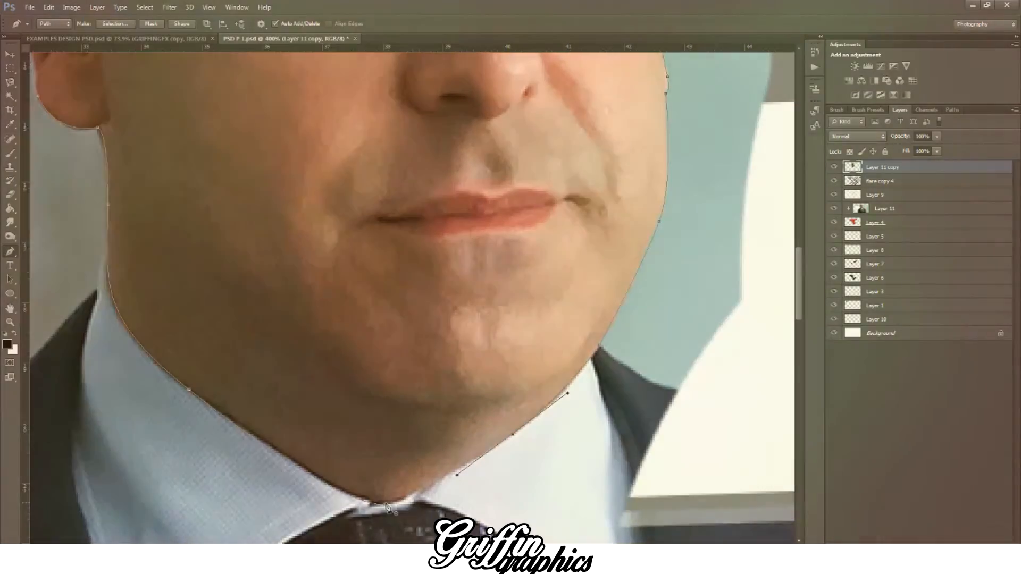
pyautogui.click(384, 503)
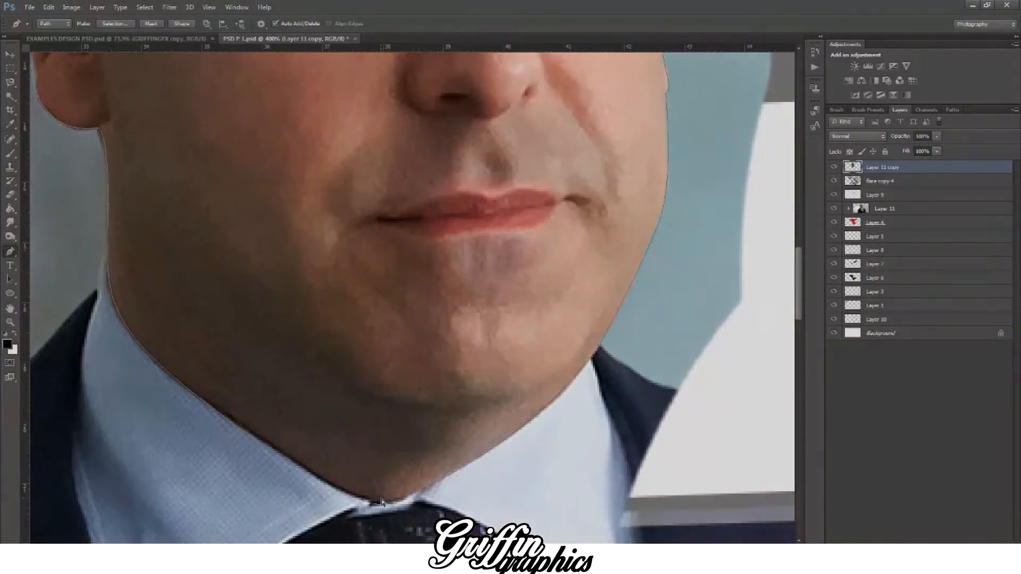
# Step: Convert the closed head path into a new anti-aliased selection
pyautogui.hotkey('ctrl', '-')
pyautogui.hotkey('ctrl', '-')
pyautogui.hotkey('ctrl', '-')
pyautogui.hotkey('ctrl', '-')
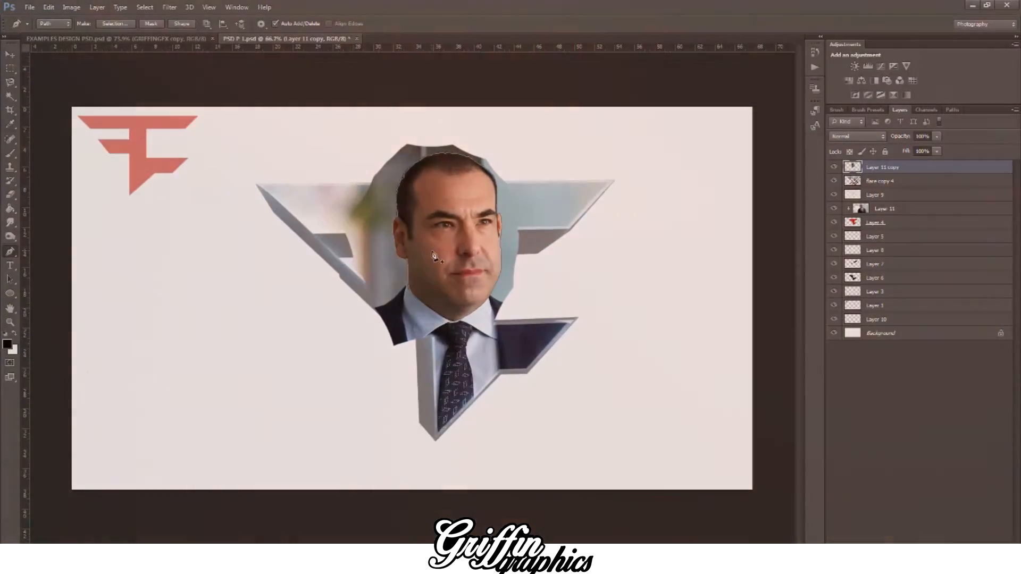
pyautogui.rightClick(432, 252)
pyautogui.click(471, 302)
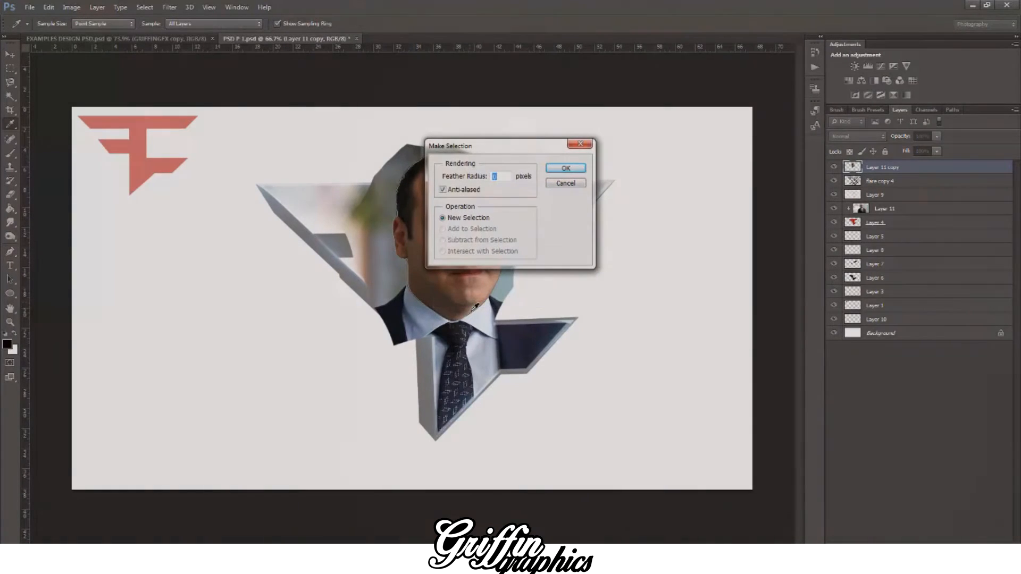
pyautogui.press('Return')
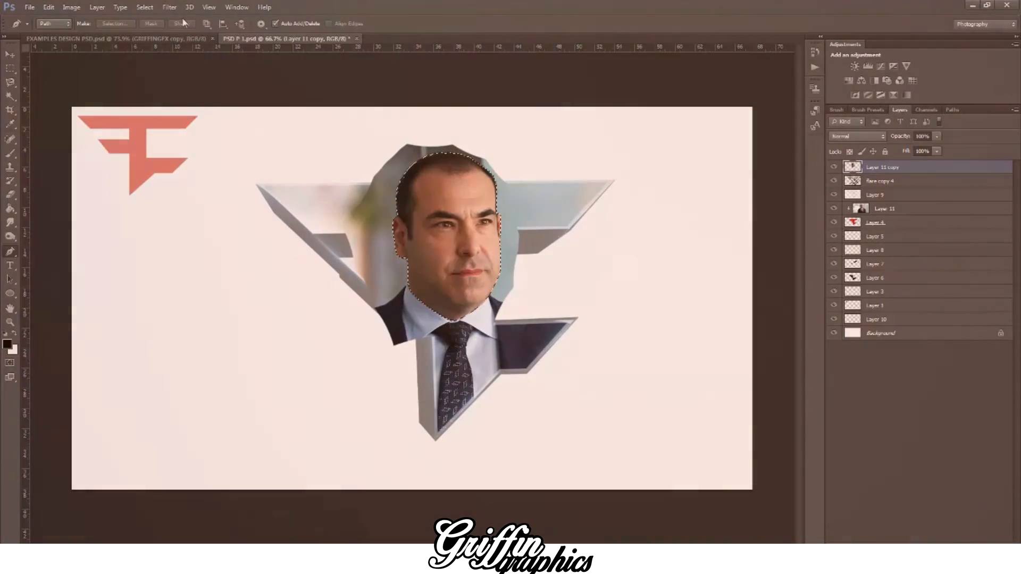
# Step: Invert the selection, delete everything around the head from the photo copy, deselect, and switch to the Move tool
pyautogui.hotkey('ctrl', 'shift', 'i')
pyautogui.press('Delete')
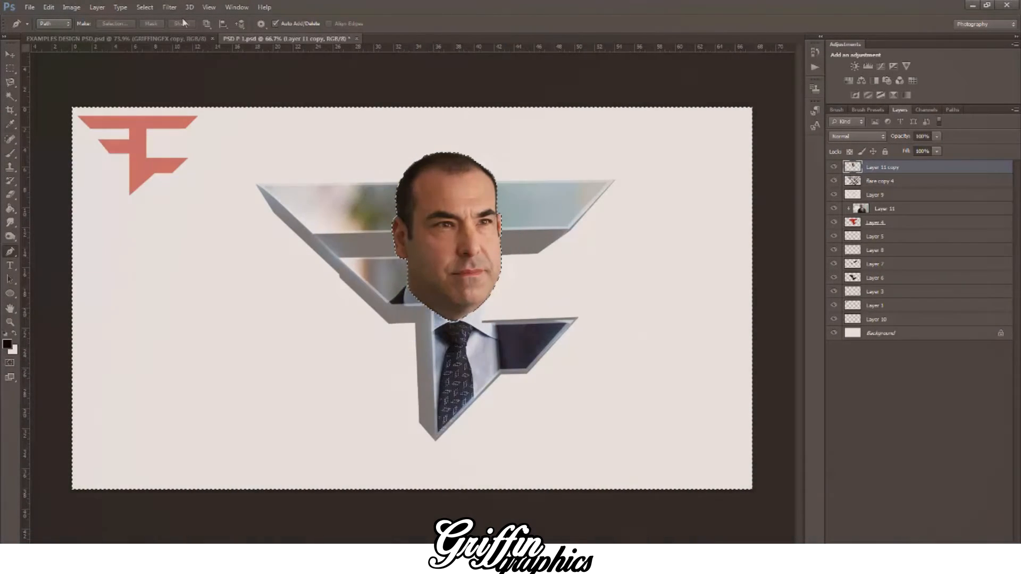
pyautogui.hotkey('ctrl', 'd')
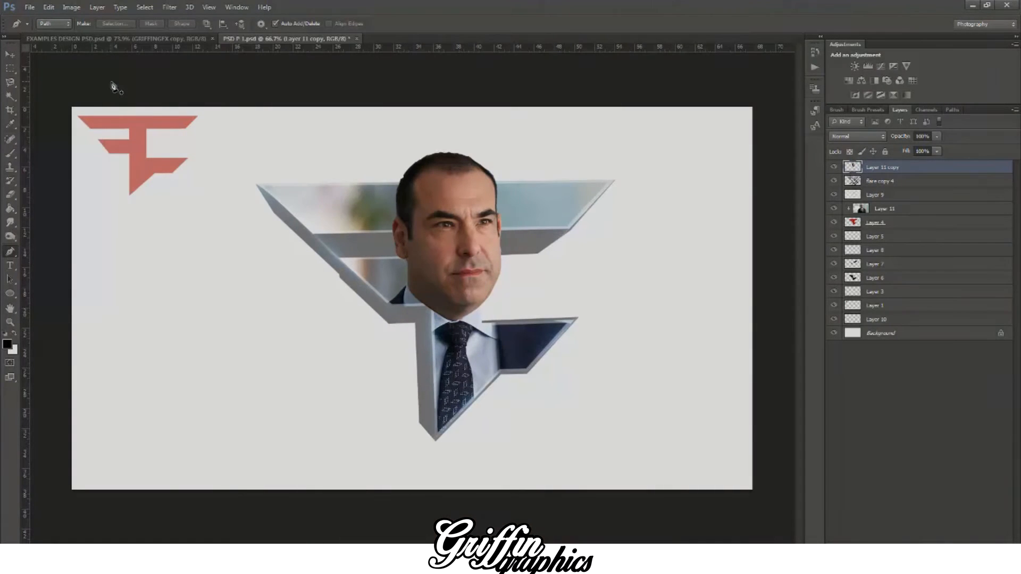
pyautogui.click(18, 54)
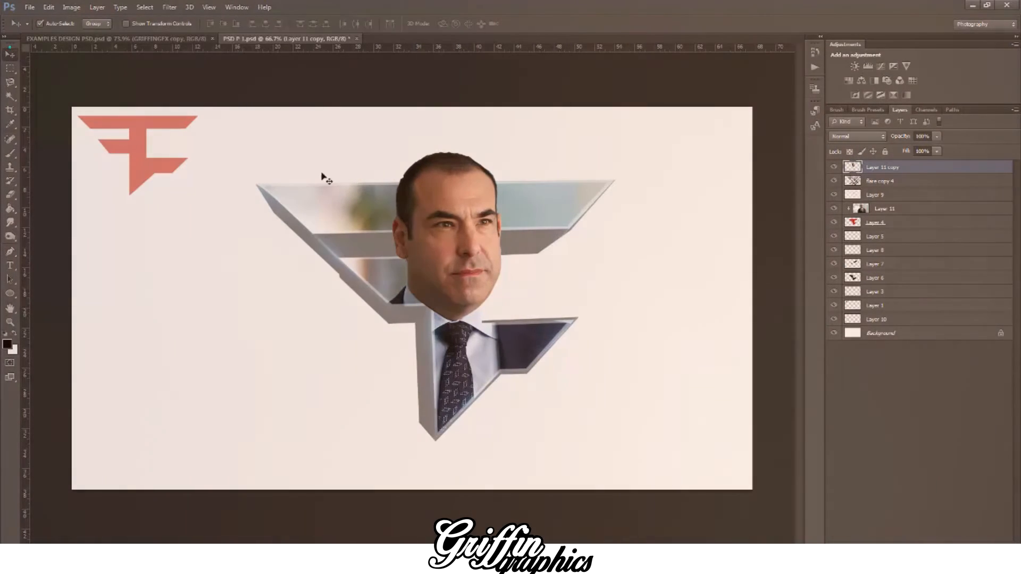
# Step: Duplicate the clipped photo Layer 11 and move the copy to the top of the layer stack
pyautogui.hotkey('ctrl', '+')
pyautogui.hotkey('ctrl', '+')
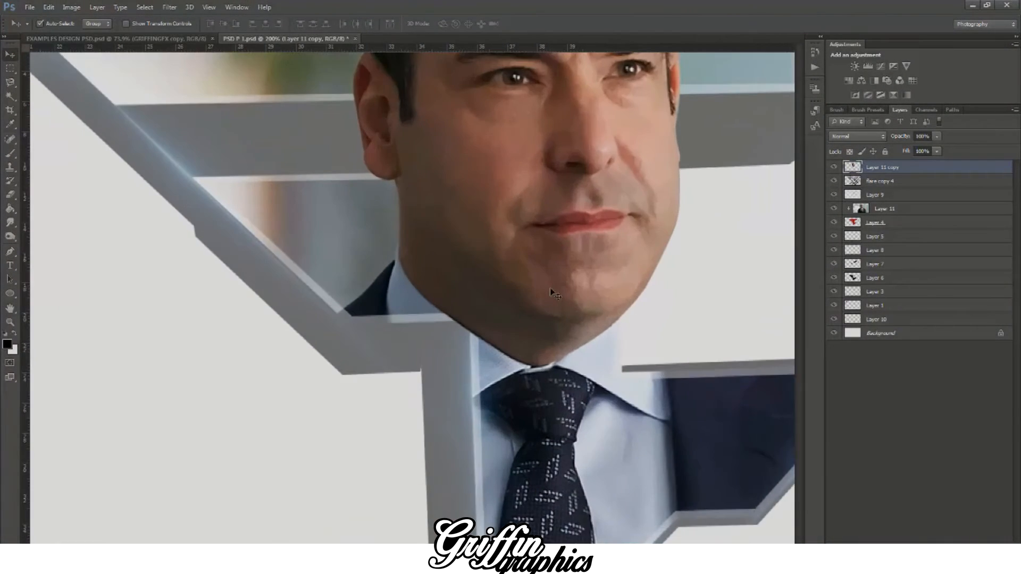
pyautogui.click(610, 406)
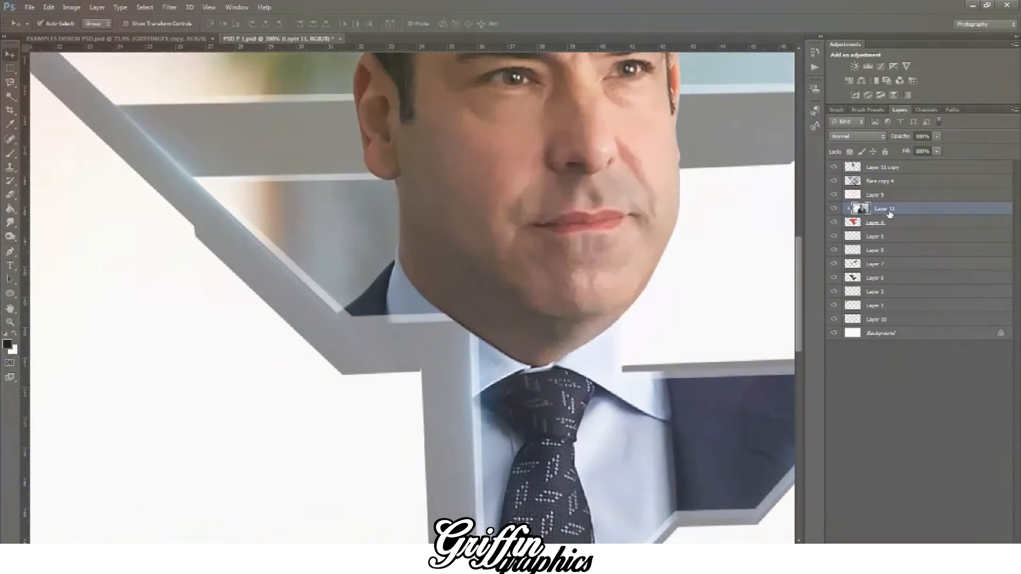
pyautogui.hotkey('ctrl', 'j')
pyautogui.moveTo(902, 200); pyautogui.dragTo(905, 168)
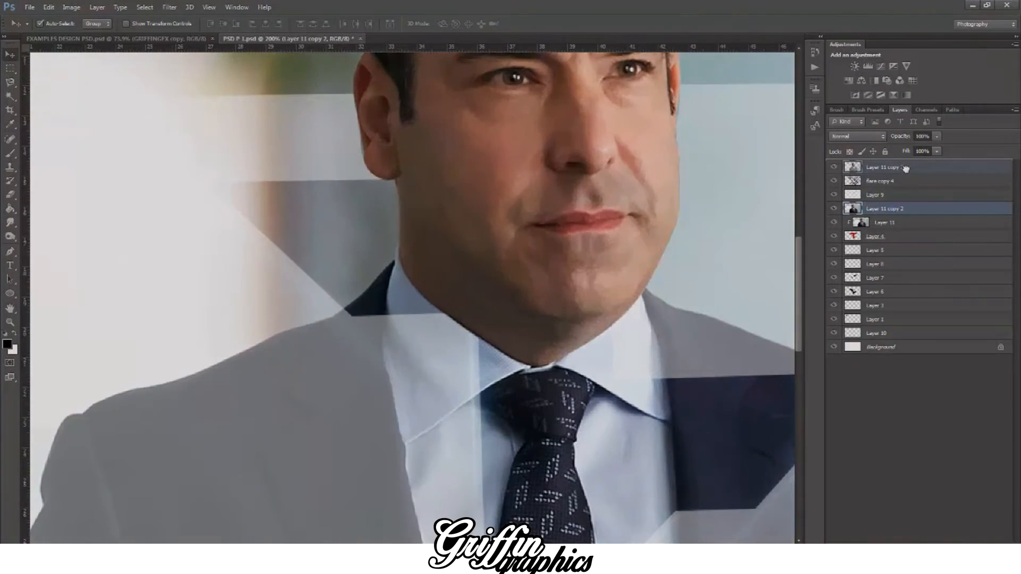
# Step: Start a Pen path where the jaw meets the right-hand collar and trace the jacket shoulder's upper edge out to the sleeve seam
pyautogui.moveTo(425, 548); pyautogui.dragTo(475, 548)
pyautogui.scroll(-3, 215, 367)
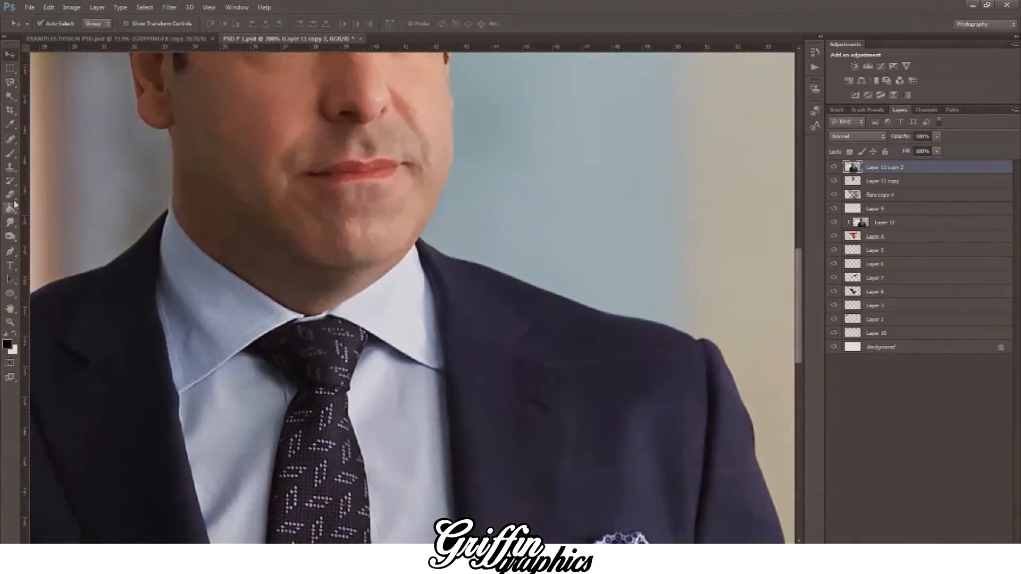
pyautogui.click(10, 251)
pyautogui.click(420, 237)
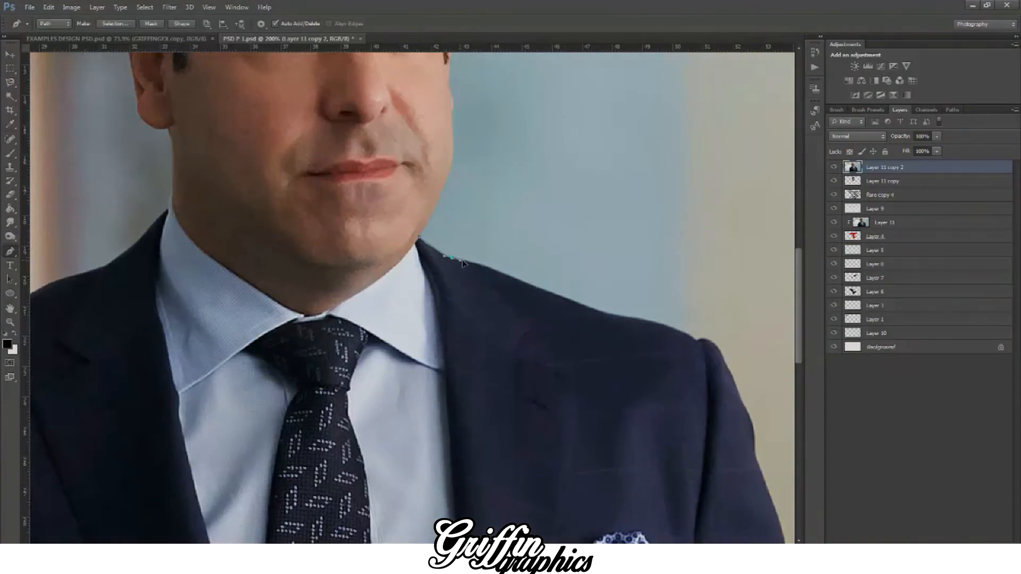
pyautogui.moveTo(511, 275); pyautogui.dragTo(533, 288)
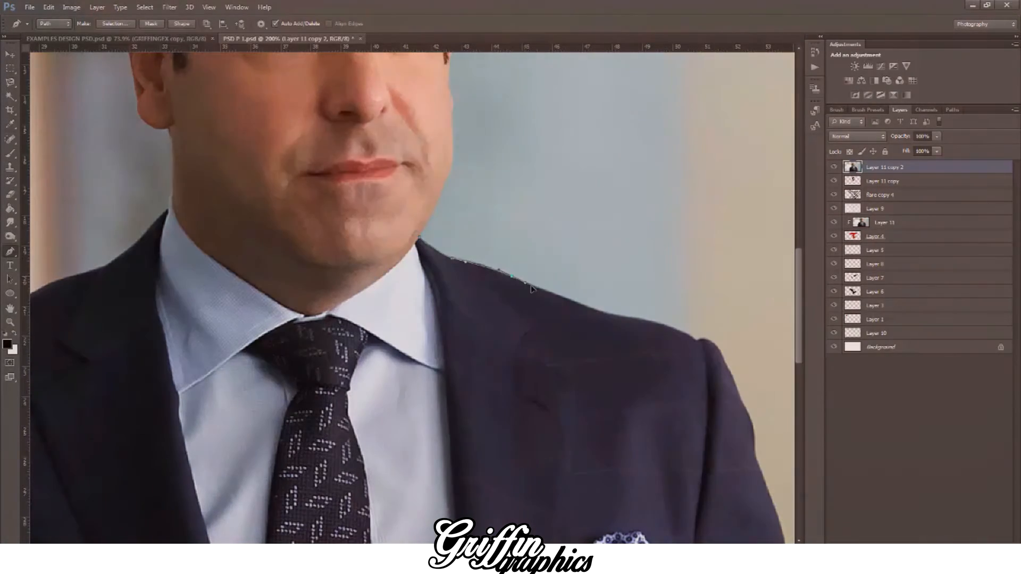
pyautogui.click(834, 167)
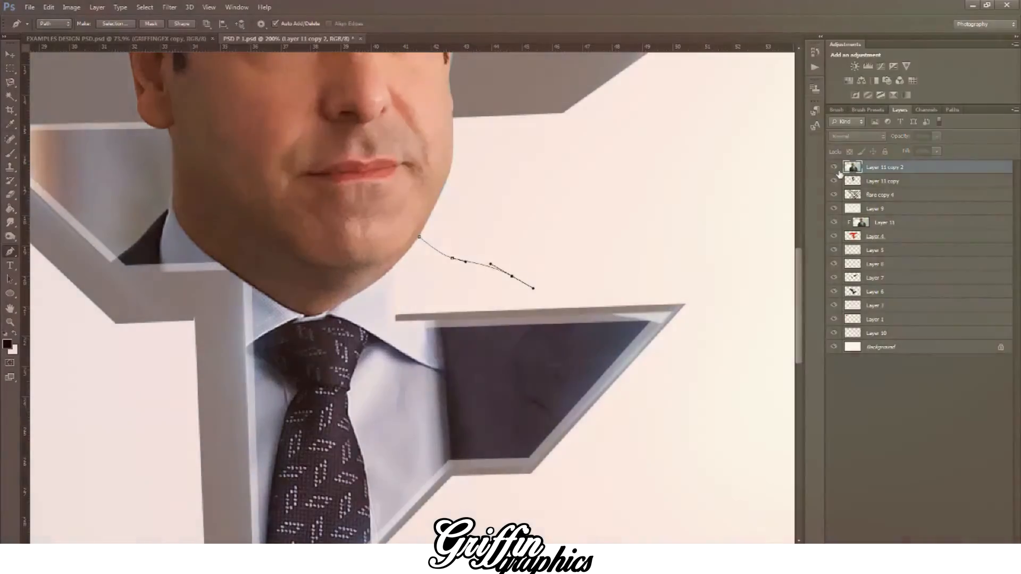
pyautogui.click(834, 167)
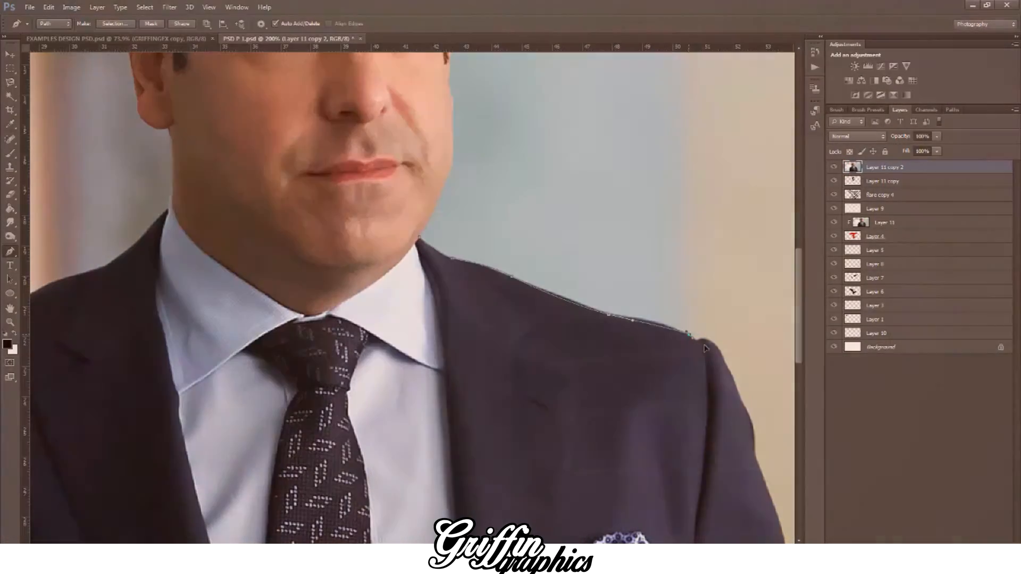
pyautogui.moveTo(689, 336); pyautogui.dragTo(713, 352)
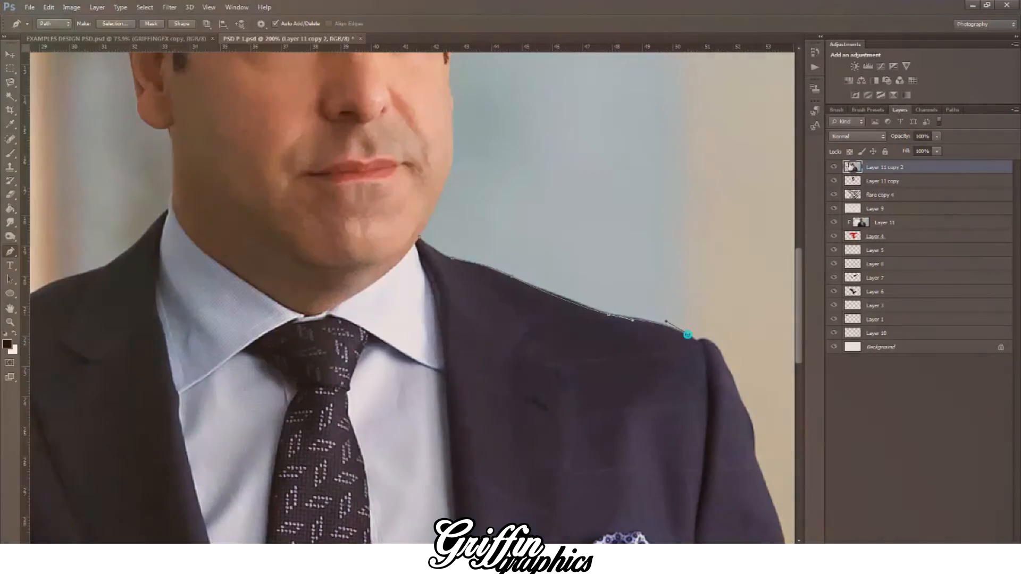
# Step: Check the path against the logo shape, then carry it back across the chest and tie and close it at the collar
pyautogui.click(836, 168)
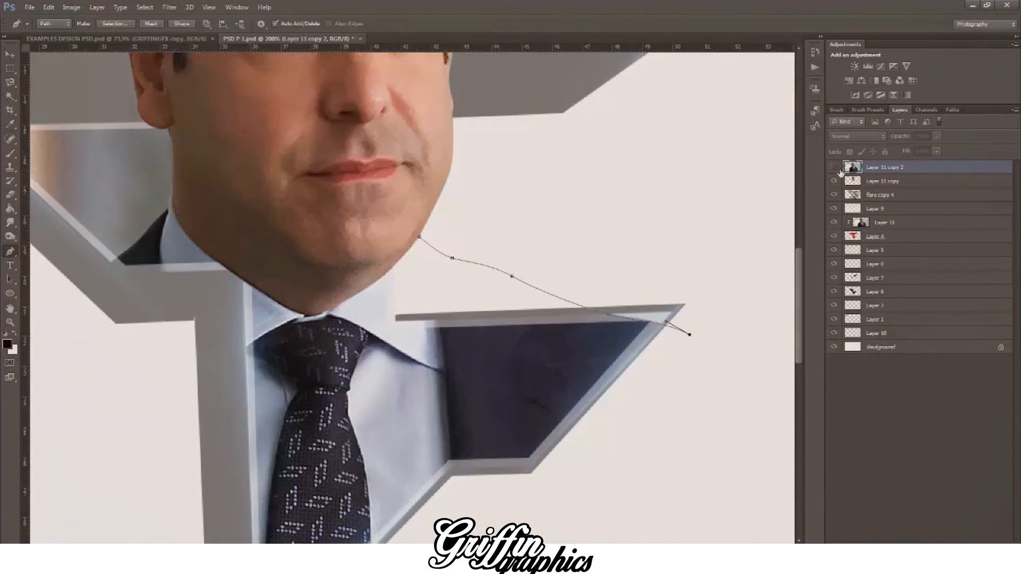
pyautogui.click(834, 167)
pyautogui.click(482, 384)
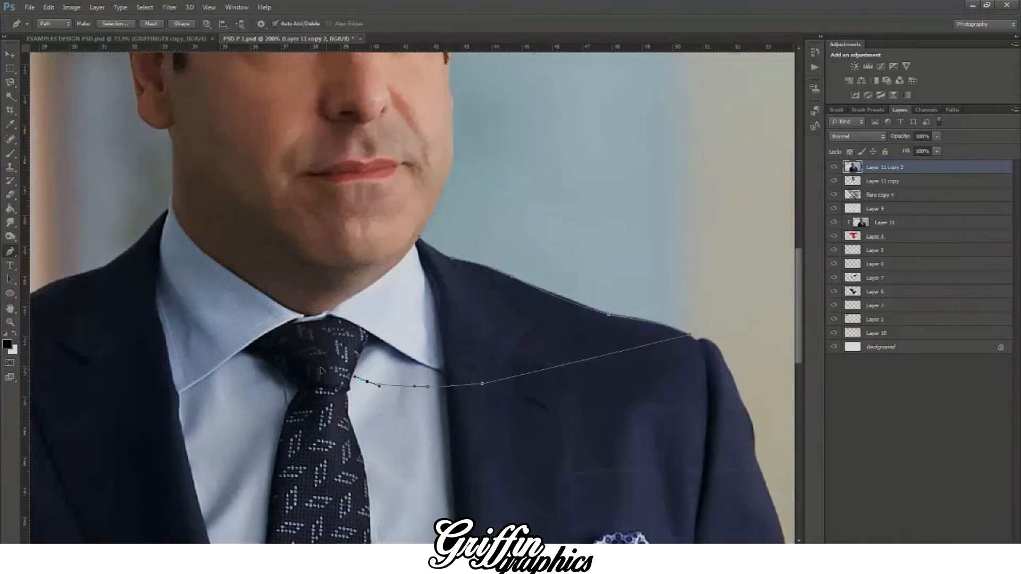
pyautogui.click(420, 238)
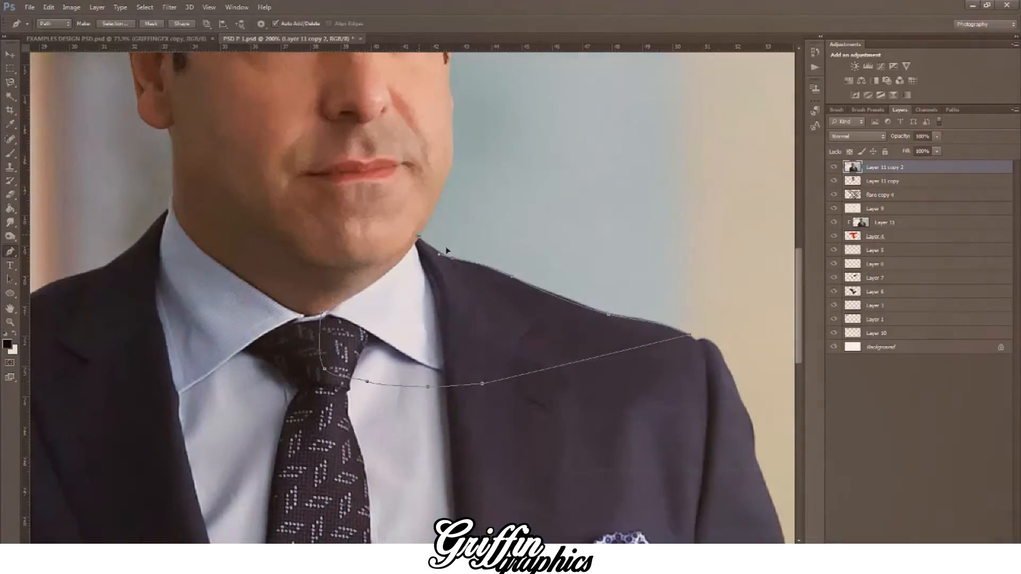
# Step: Convert the shoulder path into a selection and paste that piece onto its own layer in place of the full photo copy
pyautogui.rightClick(467, 255)
pyautogui.click(510, 298)
pyautogui.press('Return')
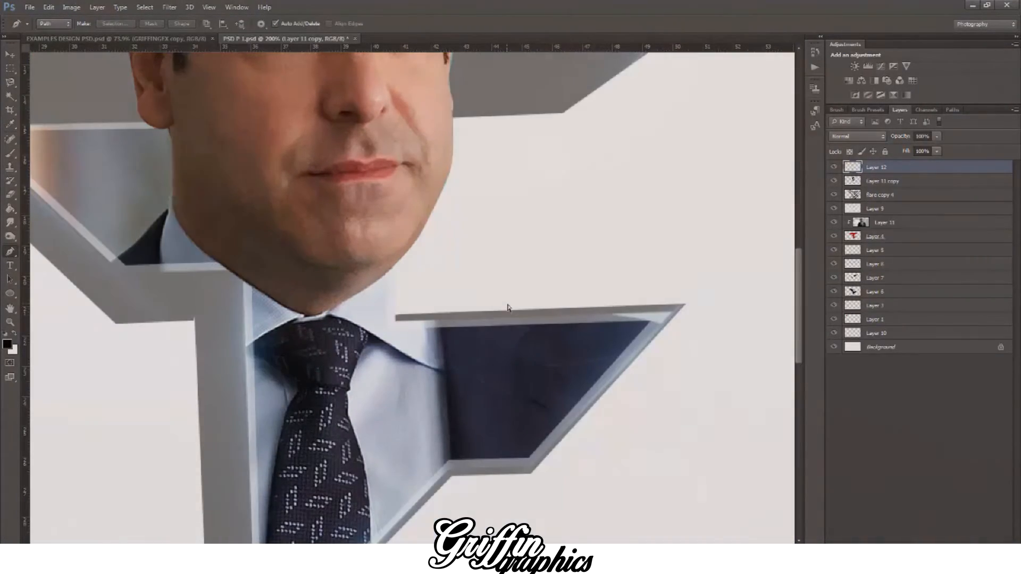
pyautogui.hotkey('ctrl', 'v')
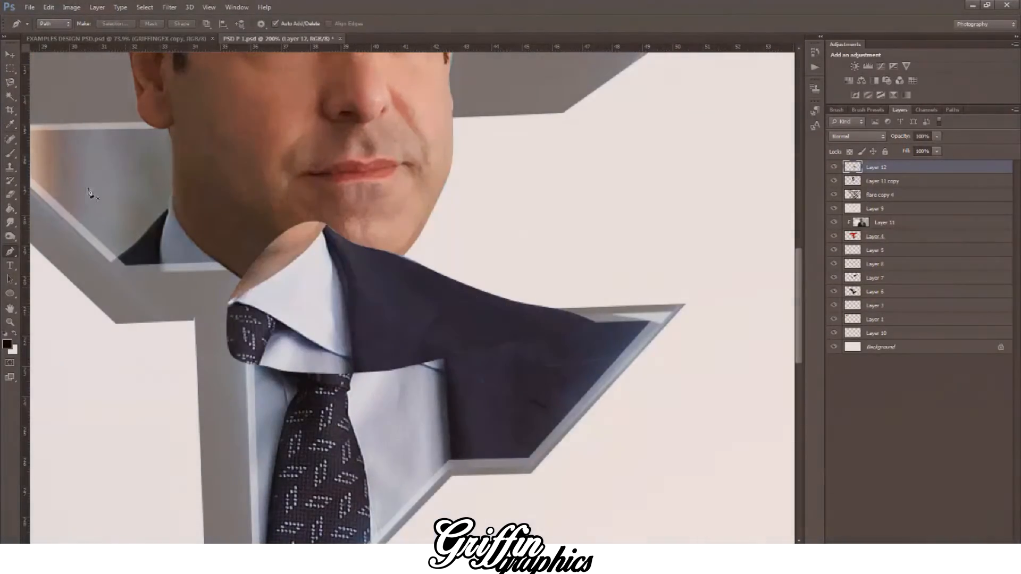
# Step: Move the pasted shoulder piece until its collar, tie and jacket line up with the photo inside the logo
pyautogui.click(10, 55)
pyautogui.moveTo(304, 278); pyautogui.dragTo(394, 292)
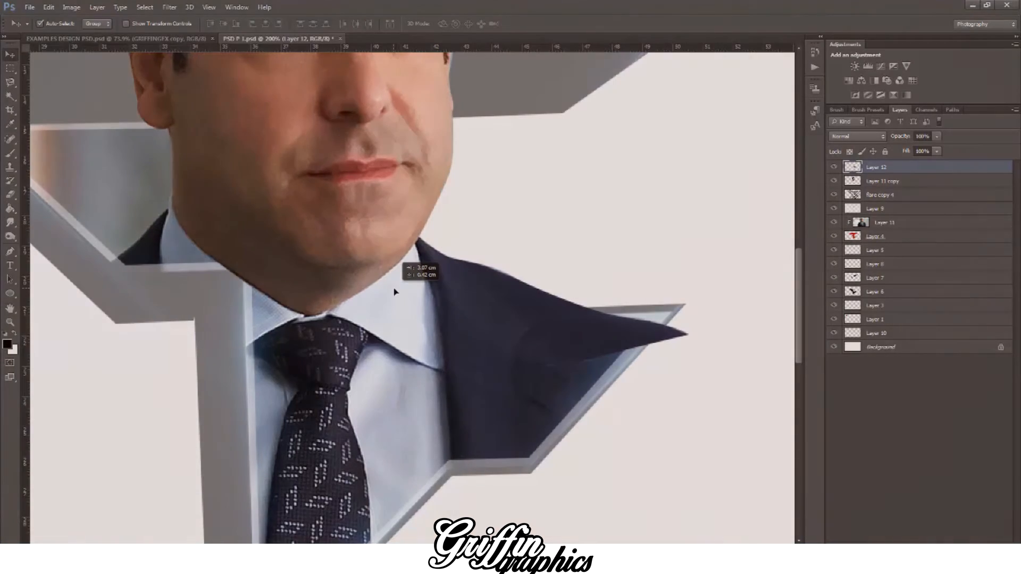
pyautogui.moveTo(510, 309); pyautogui.dragTo(414, 302)
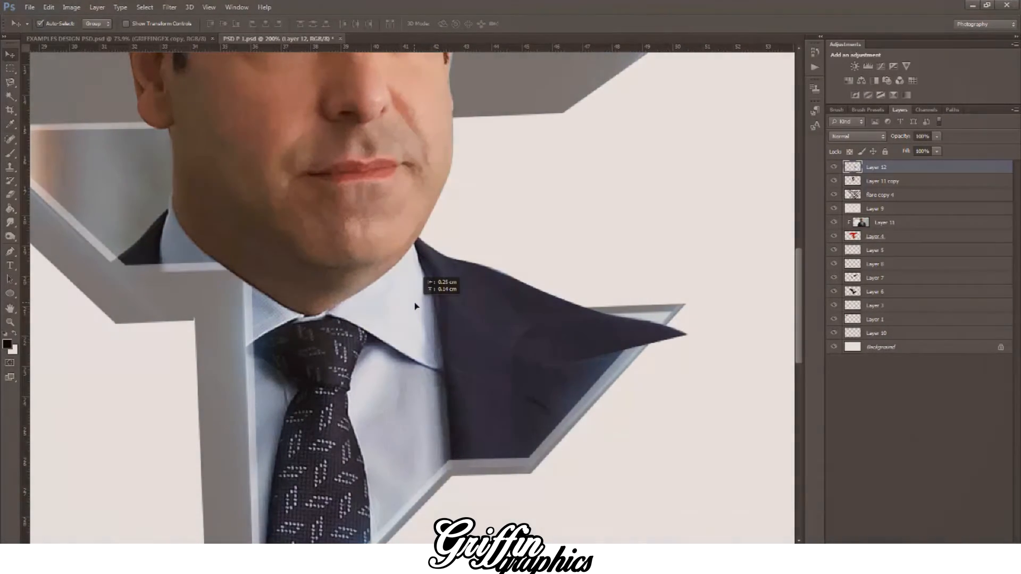
pyautogui.moveTo(414, 302); pyautogui.dragTo(414, 302)
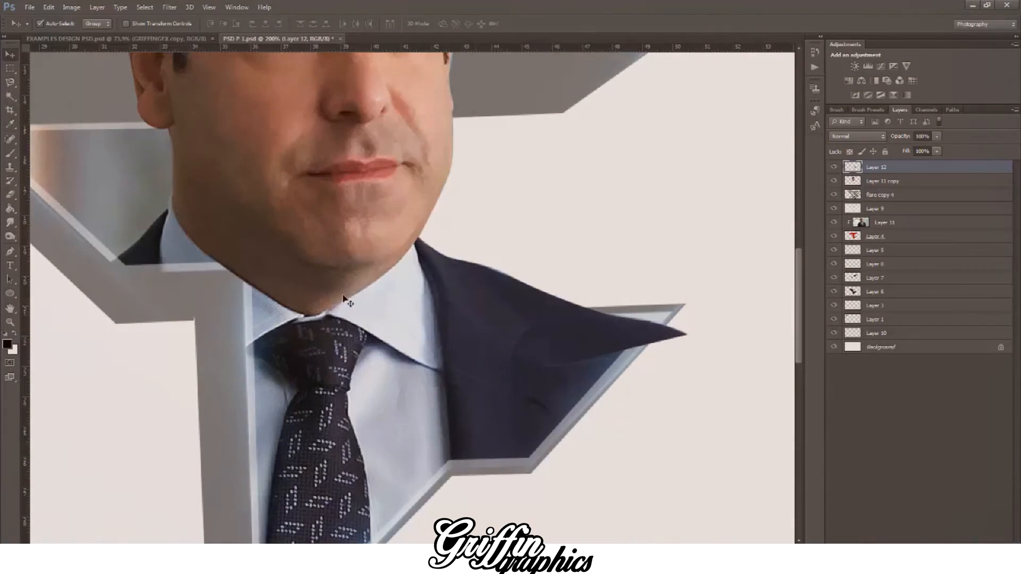
# Step: Erase the shoulder piece's tip where it overhangs the logo's lower right arm, using a smaller eraser brush
pyautogui.click(12, 194)
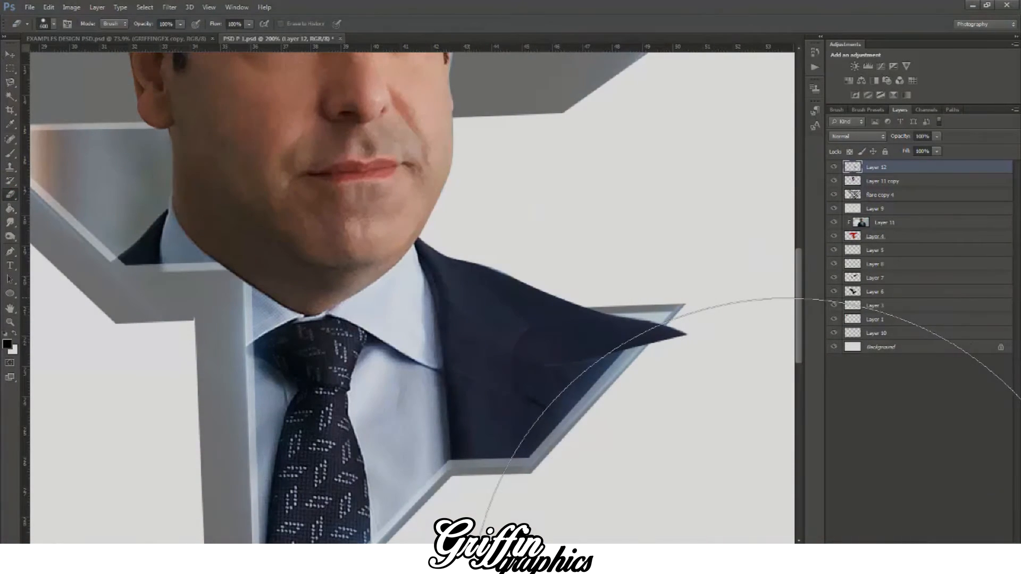
pyautogui.hotkey('ctrl', '-')
pyautogui.hotkey('ctrl', '-')
pyautogui.hotkey('ctrl', '+')
pyautogui.hotkey('ctrl', '+')
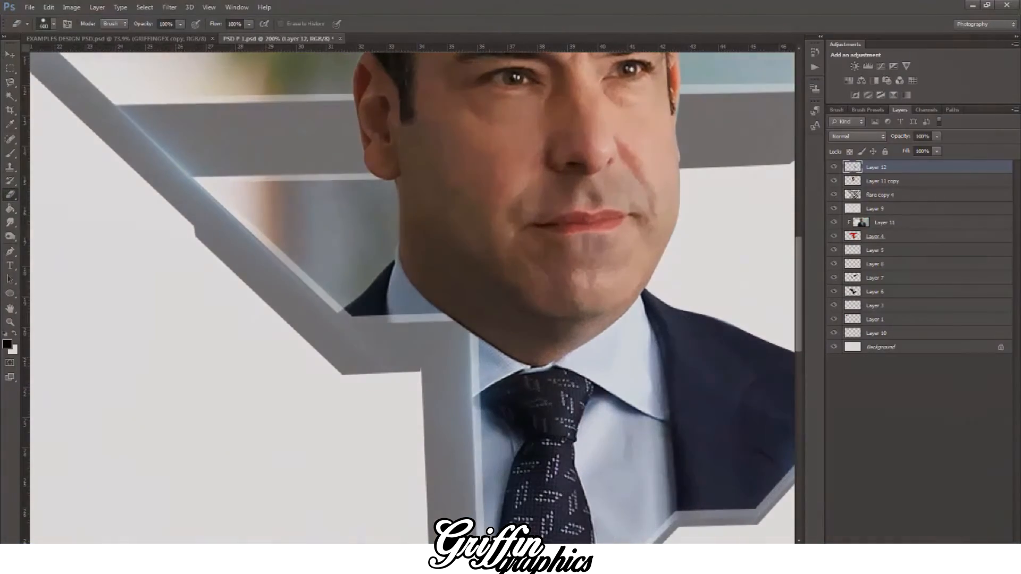
pyautogui.moveTo(494, 547); pyautogui.dragTo(532, 548)
pyautogui.press('[')
pyautogui.press('[')
pyautogui.press('[')
pyautogui.press('[')
pyautogui.press('[')
pyautogui.press('[')
pyautogui.press('[')
pyautogui.press('[')
pyautogui.press('[')
pyautogui.press('[')
pyautogui.press('[')
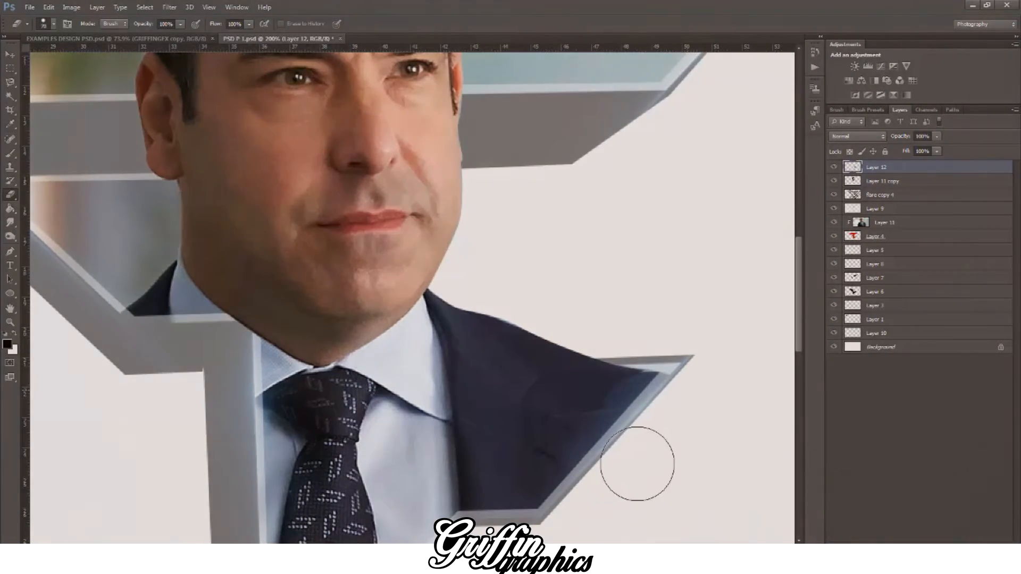
pyautogui.moveTo(638, 464)
pyautogui.mouseDown()
pyautogui.moveTo(689, 426)
pyautogui.moveTo(661, 434)
pyautogui.moveTo(687, 430)
pyautogui.moveTo(639, 461)
pyautogui.mouseUp()
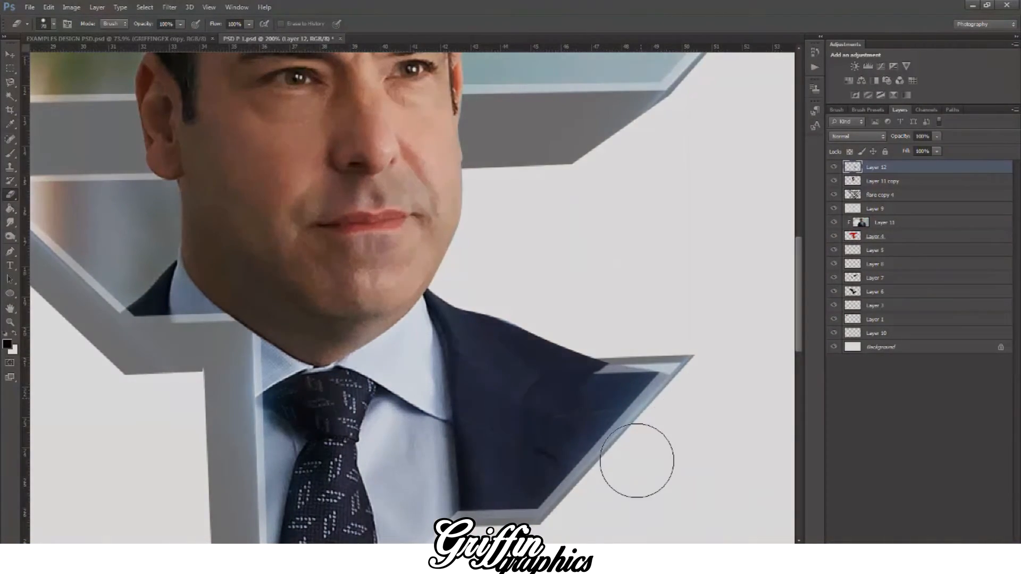
pyautogui.hotkey('ctrl', 'z')
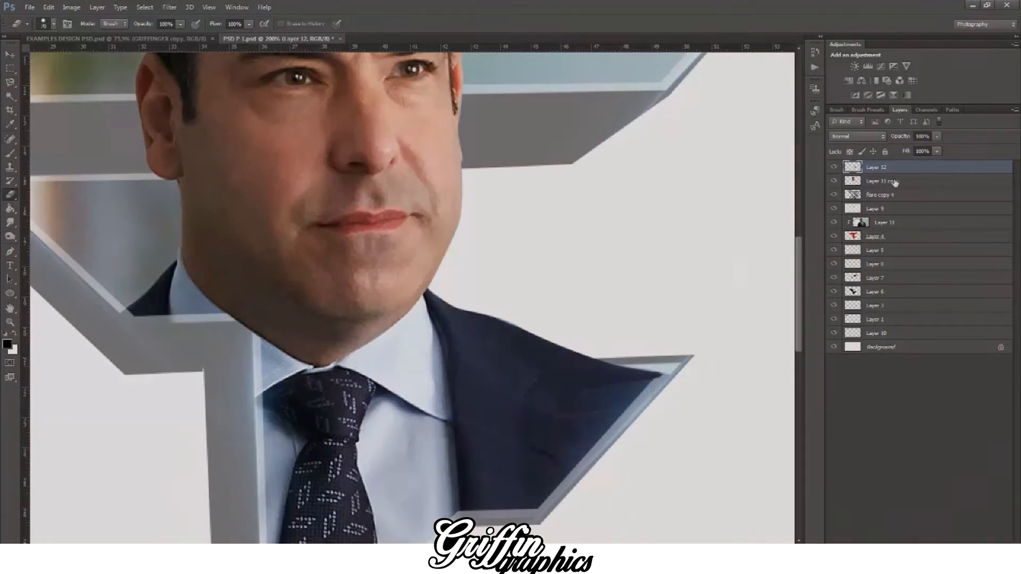
# Step: Try erasing more of the shoulder piece over the logo's lower right arm, then undo the stroke
pyautogui.click(895, 182)
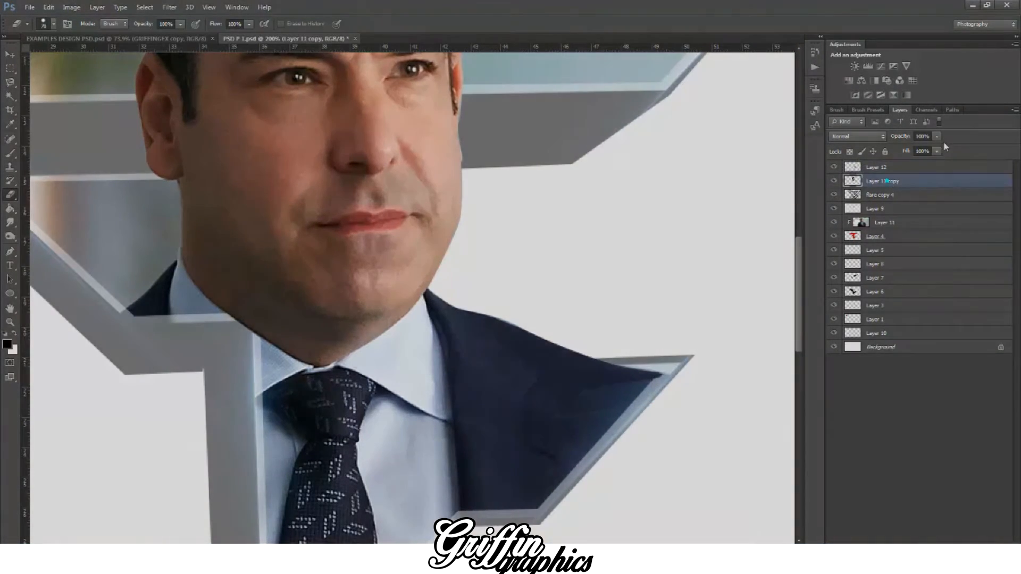
pyautogui.click(882, 226)
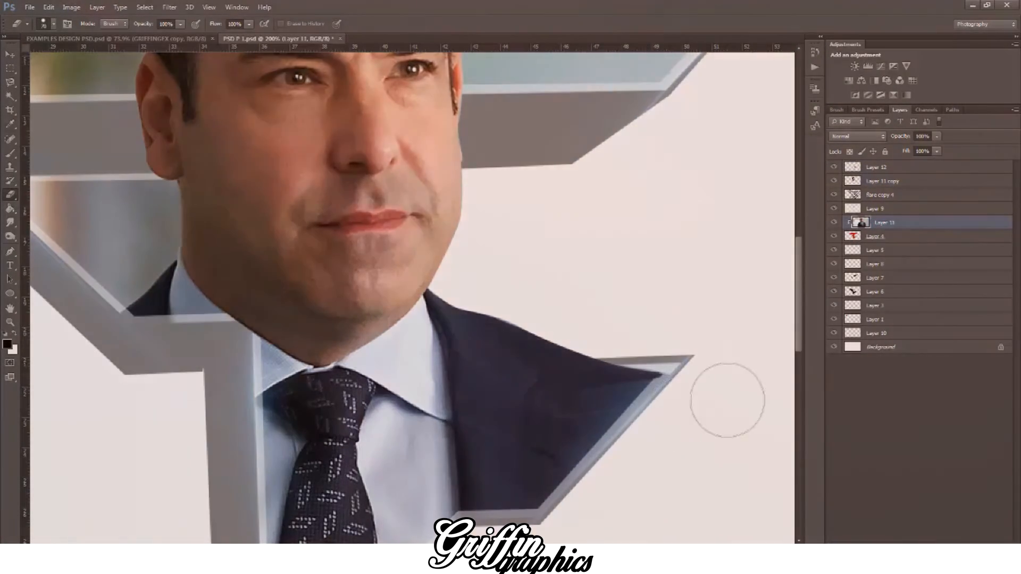
pyautogui.click(882, 168)
pyautogui.moveTo(690, 419)
pyautogui.mouseDown()
pyautogui.moveTo(629, 412)
pyautogui.moveTo(549, 378)
pyautogui.mouseUp()
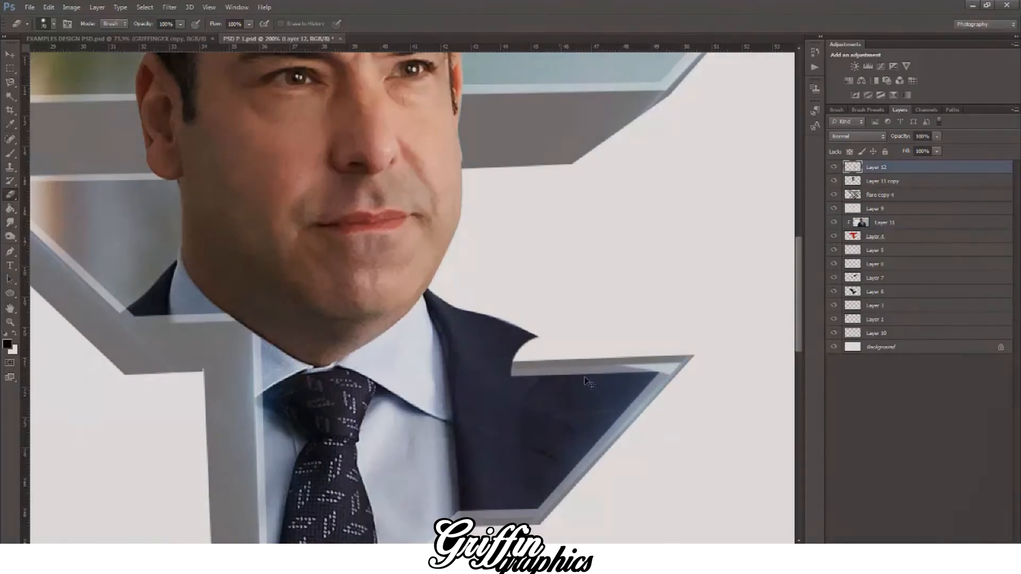
pyautogui.hotkey('ctrl', 'z')
# Step: Try a clipping mask on shoulder Layer 12 and place it directly beneath Layer 9
pyautogui.rightClick(896, 168)
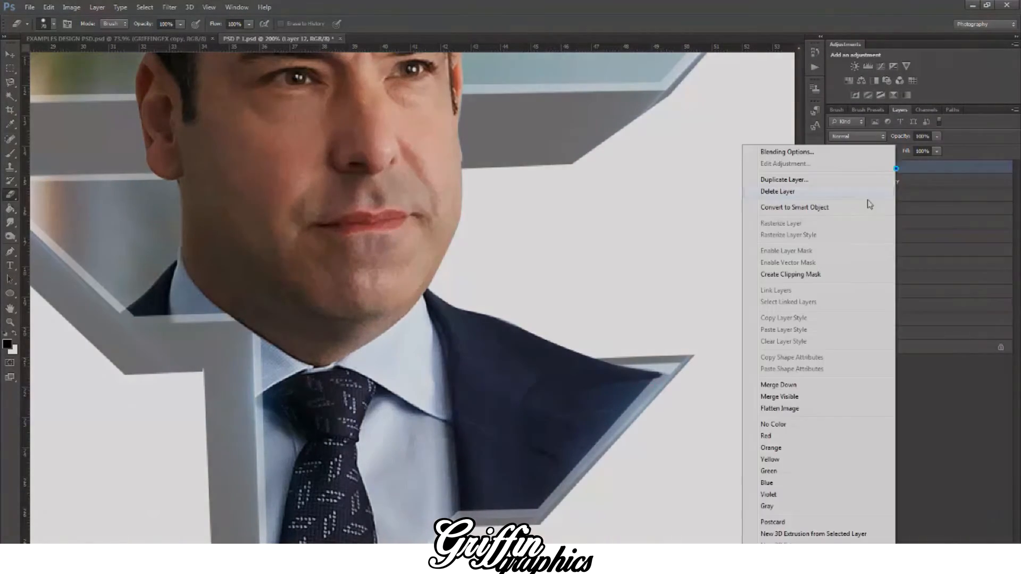
pyautogui.click(791, 275)
pyautogui.moveTo(899, 168); pyautogui.dragTo(907, 215)
# Step: Create clipping masks for the flare copy 4 layer and Layer 9
pyautogui.click(887, 181)
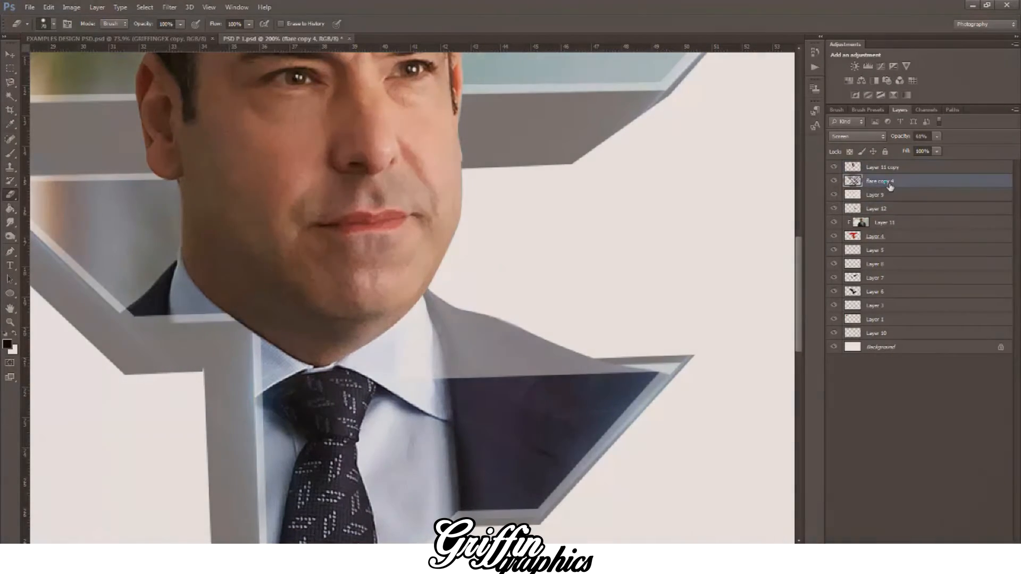
pyautogui.rightClick(884, 181)
pyautogui.click(779, 274)
pyautogui.click(904, 196)
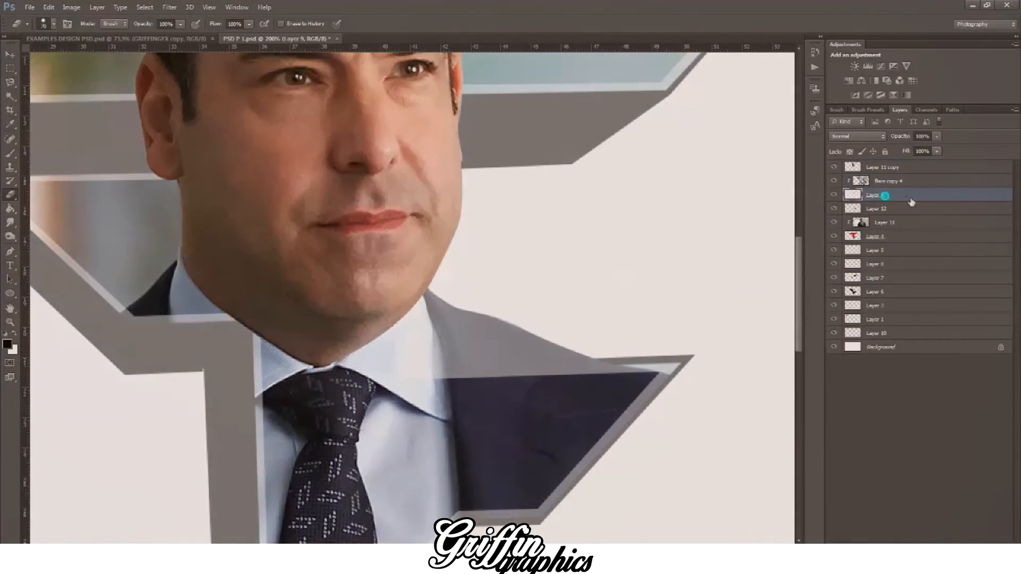
pyautogui.rightClick(906, 196)
pyautogui.click(813, 275)
# Step: Try clipping shoulder Layer 12 to the logo shape together with the layers around it
pyautogui.click(902, 211)
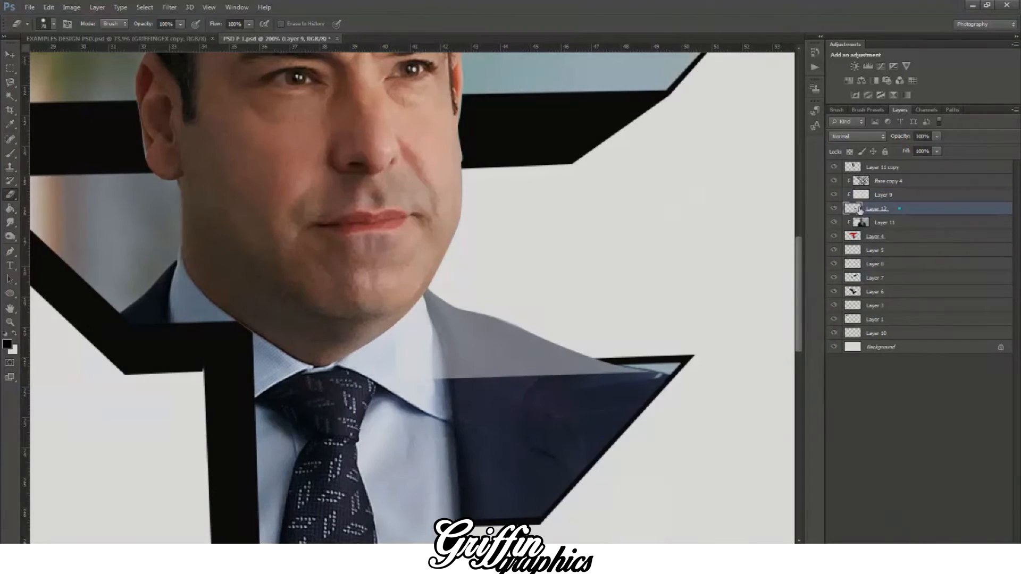
pyautogui.click(836, 209)
pyautogui.rightClick(908, 212)
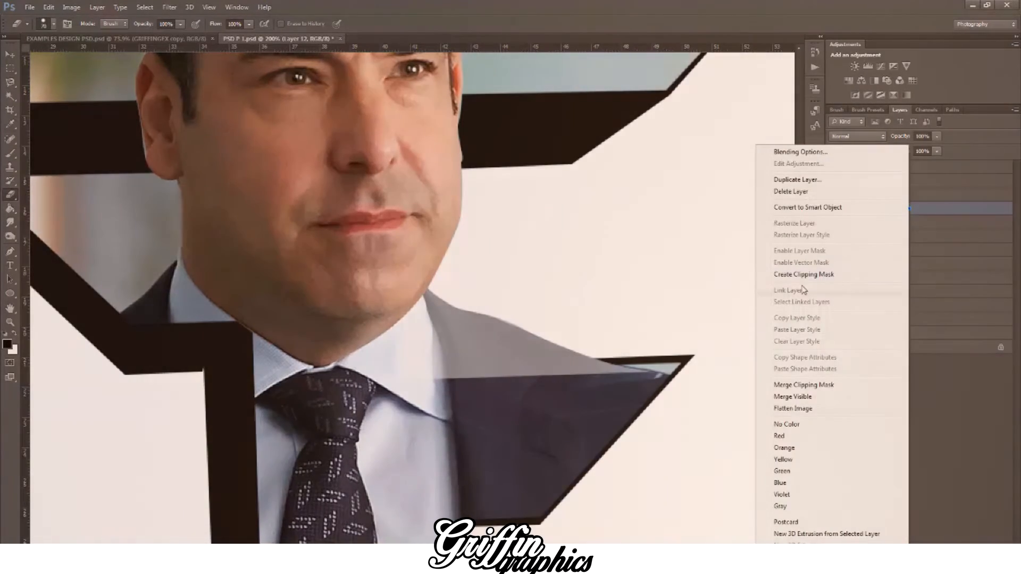
pyautogui.click(802, 274)
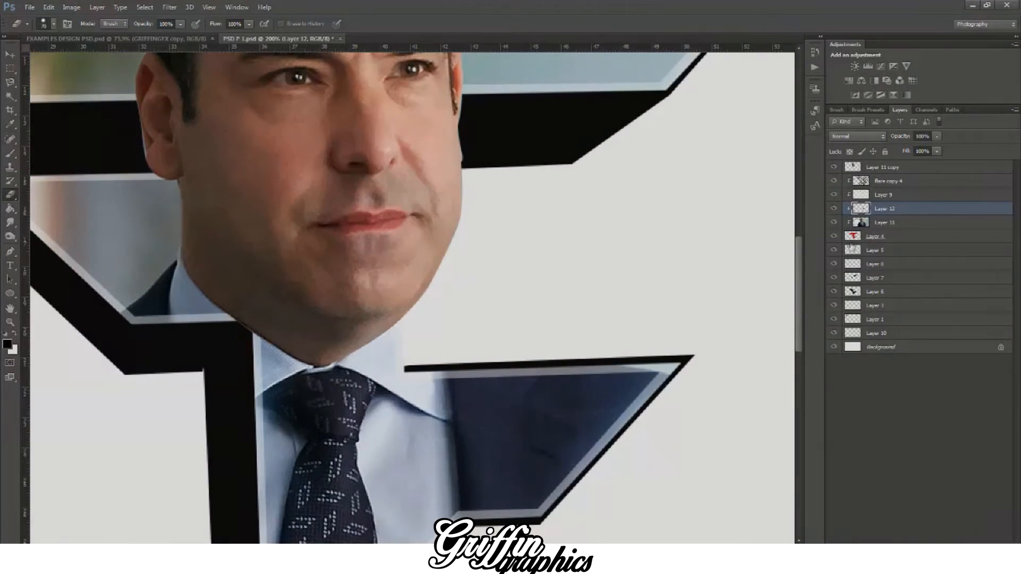
pyautogui.click(888, 168)
pyautogui.rightClick(888, 169)
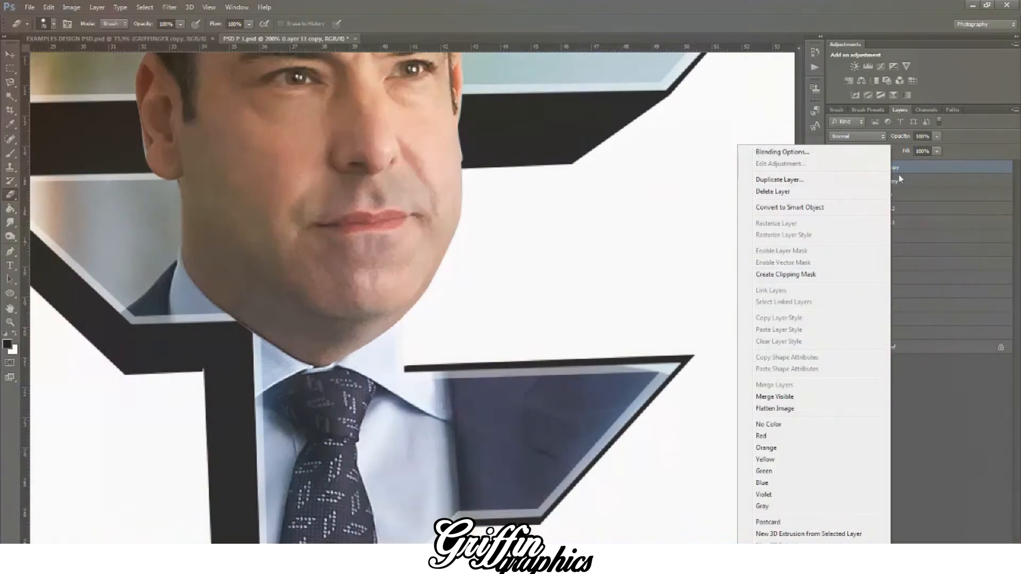
pyautogui.click(915, 169)
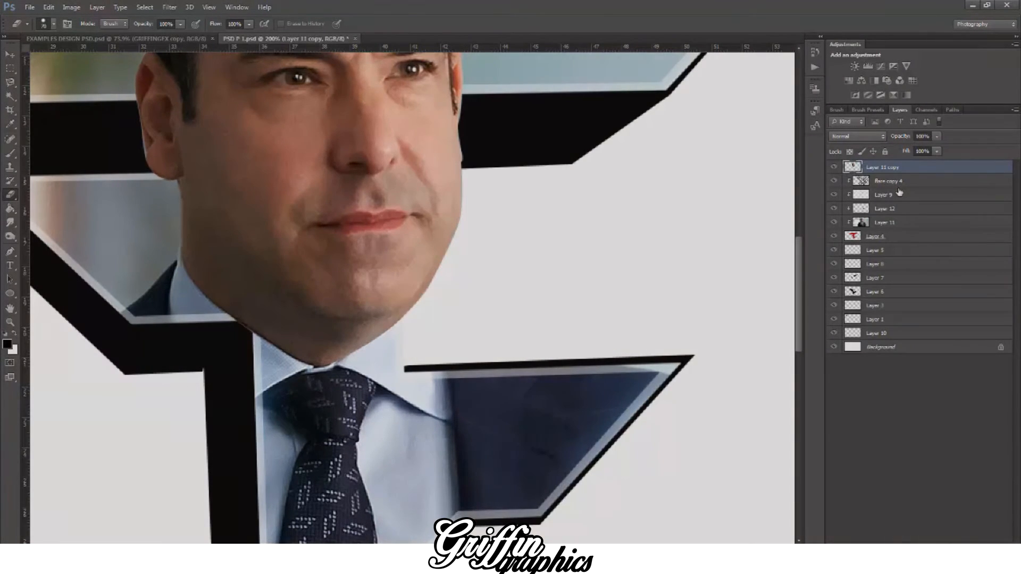
# Step: Move shoulder Layer 12 above the flare copy 4 layer and release its clipping mask
pyautogui.click(893, 211)
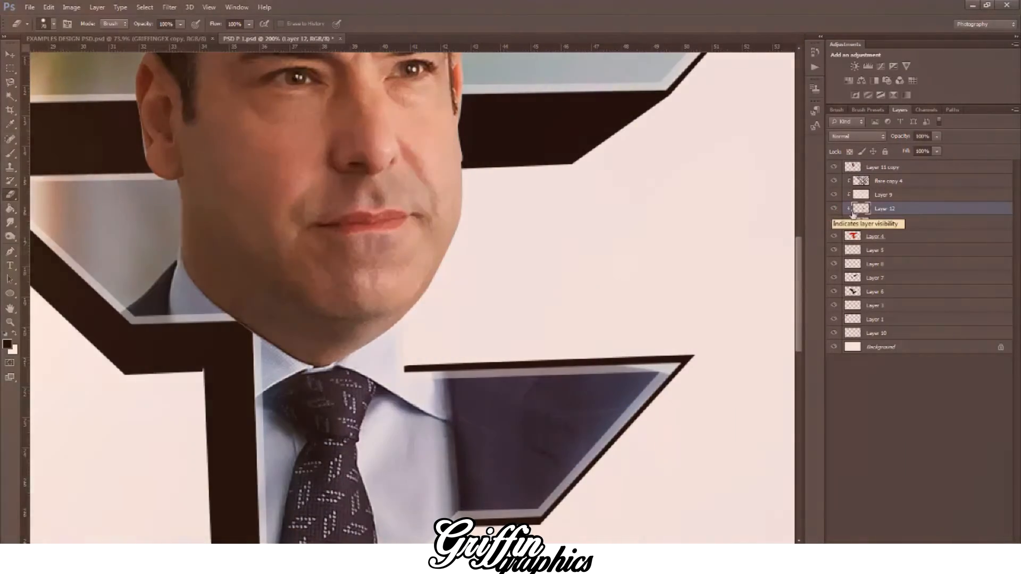
pyautogui.moveTo(907, 211); pyautogui.dragTo(907, 180)
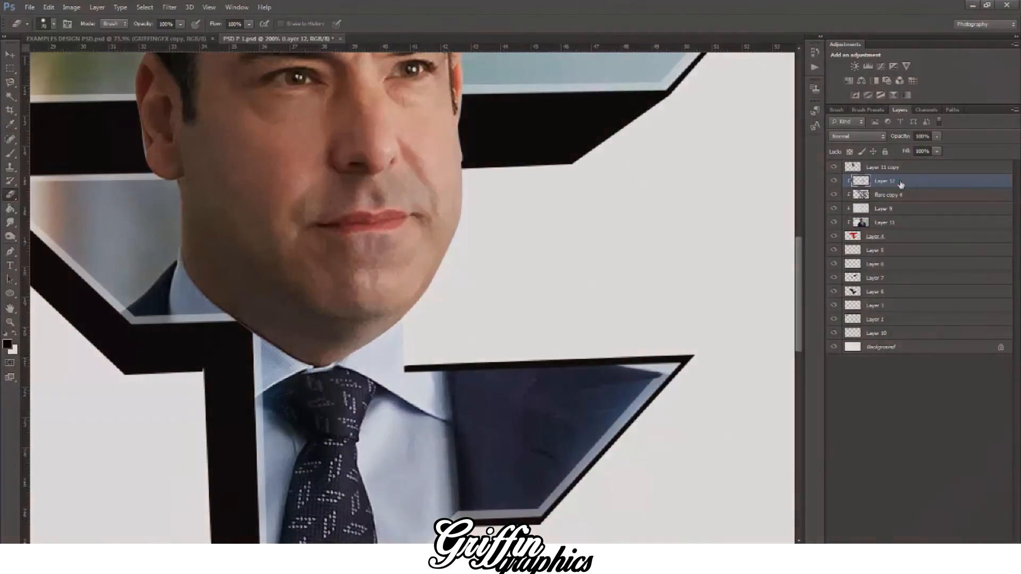
pyautogui.rightClick(900, 183)
pyautogui.click(782, 253)
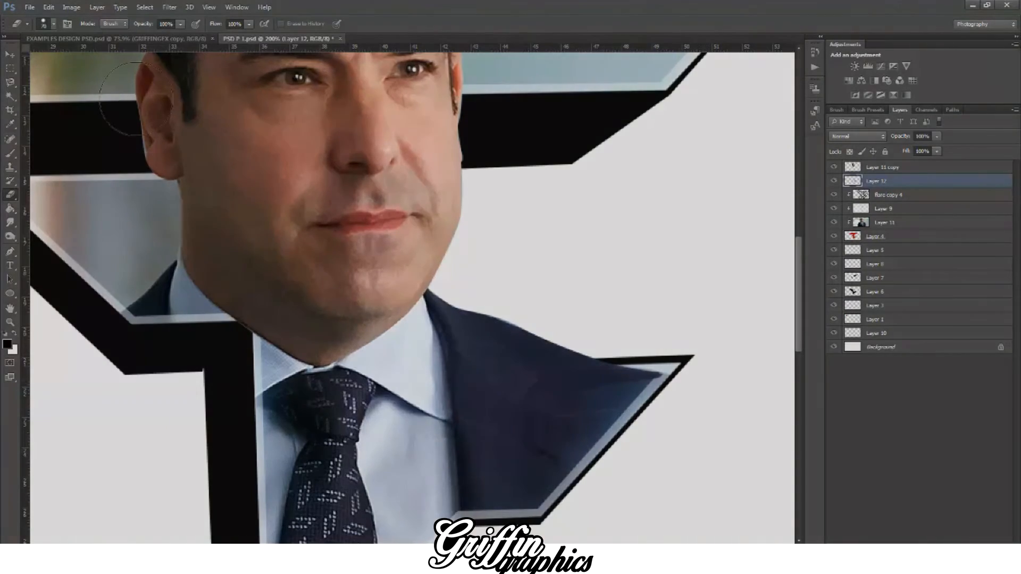
# Step: Try erasing the shoulder overlap on Layer 12 with an eraser enlarged to 400 px
pyautogui.click(55, 23)
pyautogui.moveTo(55, 58); pyautogui.dragTo(63, 59)
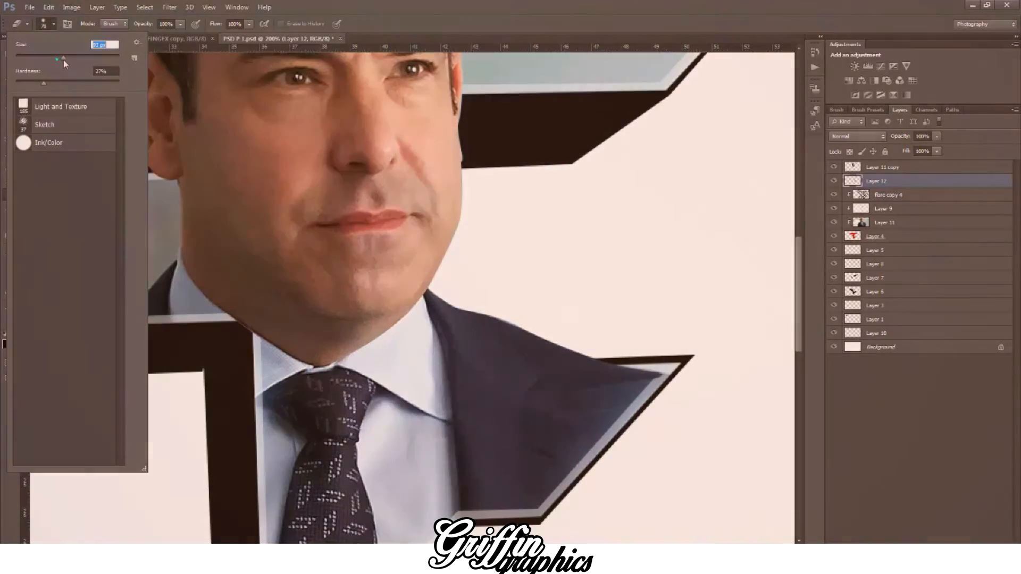
pyautogui.click(688, 387)
pyautogui.hotkey('ctrl', 'z')
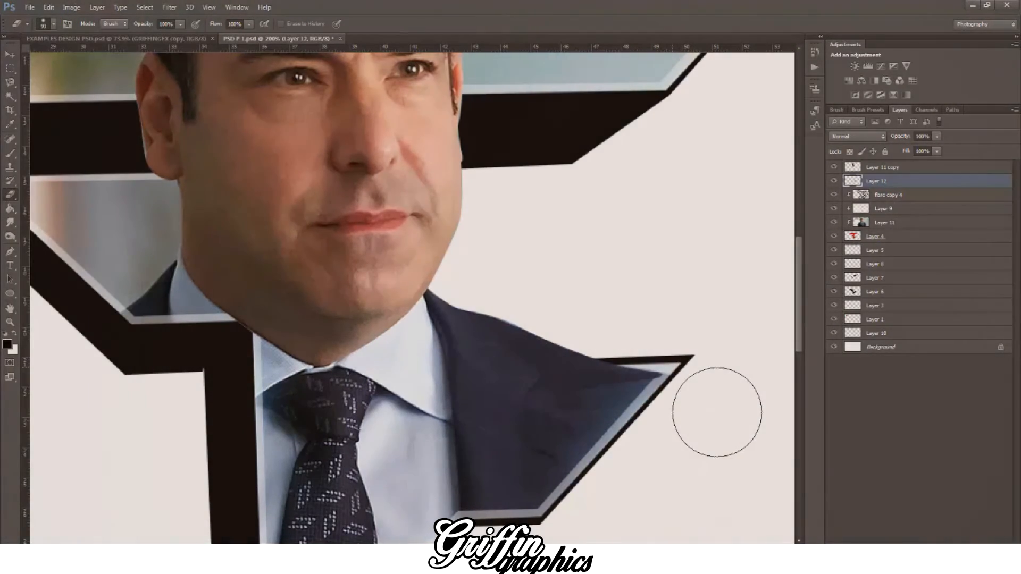
pyautogui.press(']')
pyautogui.press(']')
pyautogui.press(']')
pyautogui.press(']')
pyautogui.press(']')
pyautogui.press(']')
pyautogui.press(']')
pyautogui.press(']')
pyautogui.click(688, 418)
pyautogui.hotkey('ctrl', '-')
pyautogui.hotkey('ctrl', '-')
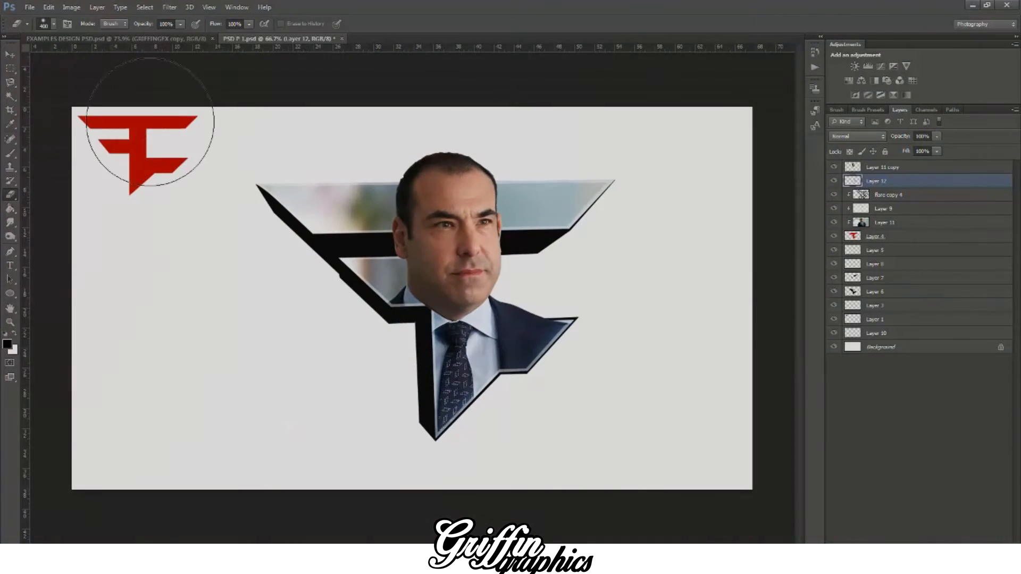
# Step: Soften the eraser, reduce it to 175 px and fade the Layer 12 shoulder where it overlaps the logo border
pyautogui.click(53, 25)
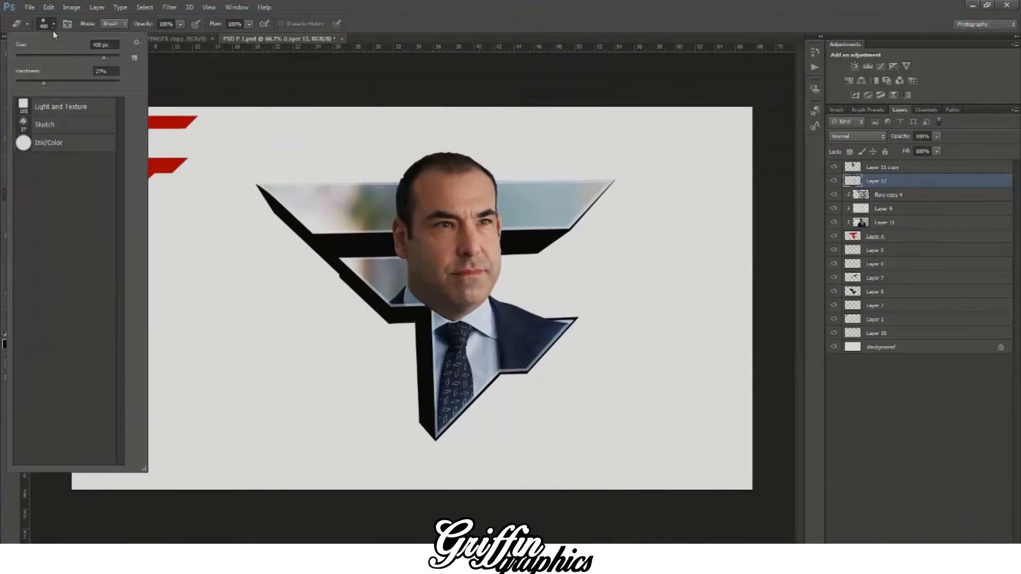
pyautogui.moveTo(23, 85); pyautogui.dragTo(14, 84)
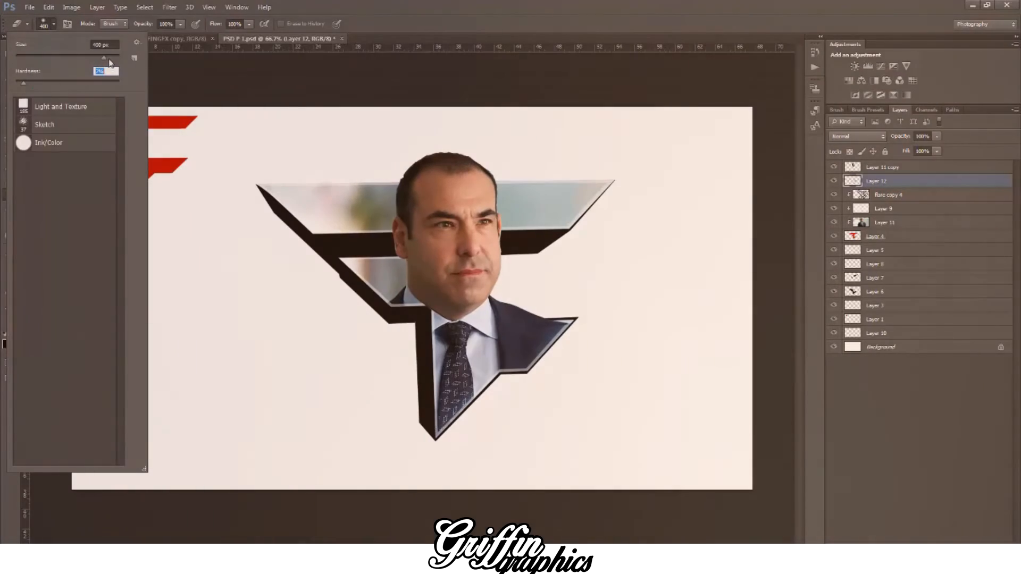
pyautogui.moveTo(104, 58); pyautogui.dragTo(108, 58)
pyautogui.click(672, 435)
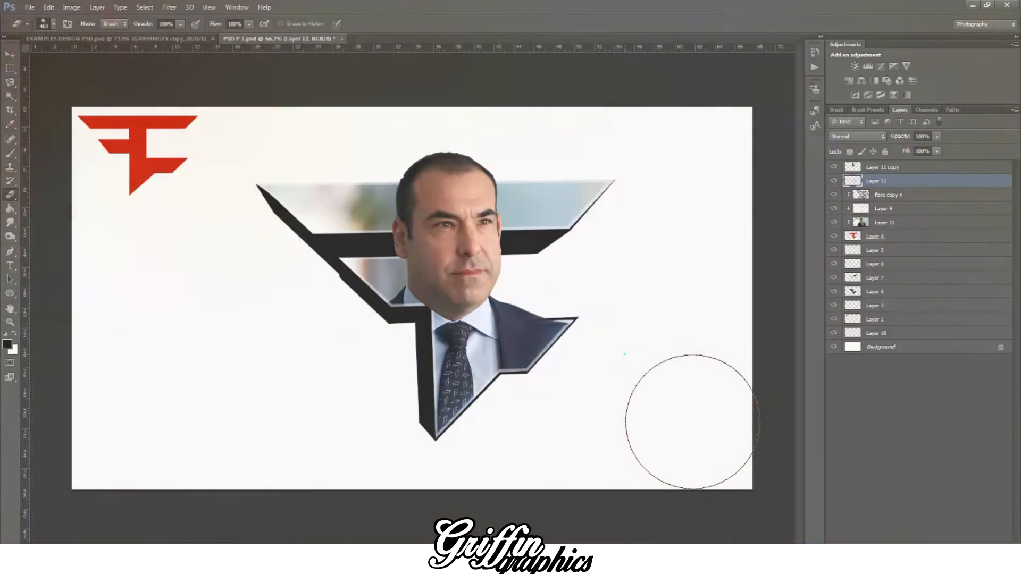
pyautogui.click(693, 421)
pyautogui.press('[')
pyautogui.press('[')
pyautogui.press('[')
pyautogui.press('[')
pyautogui.press('[')
pyautogui.moveTo(610, 361)
pyautogui.mouseDown()
pyautogui.moveTo(558, 404)
pyautogui.moveTo(600, 361)
pyautogui.mouseUp()
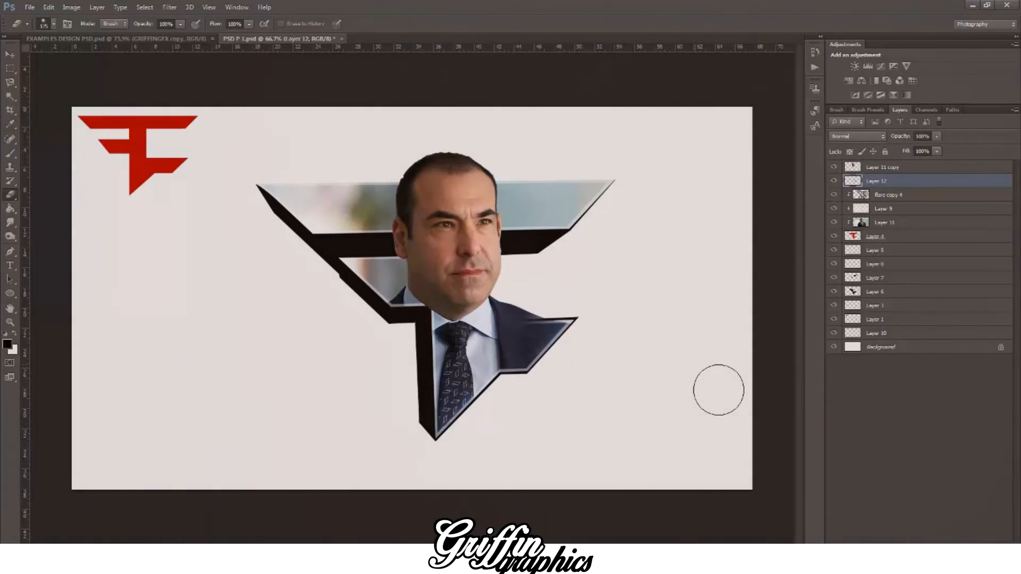
pyautogui.press('v')
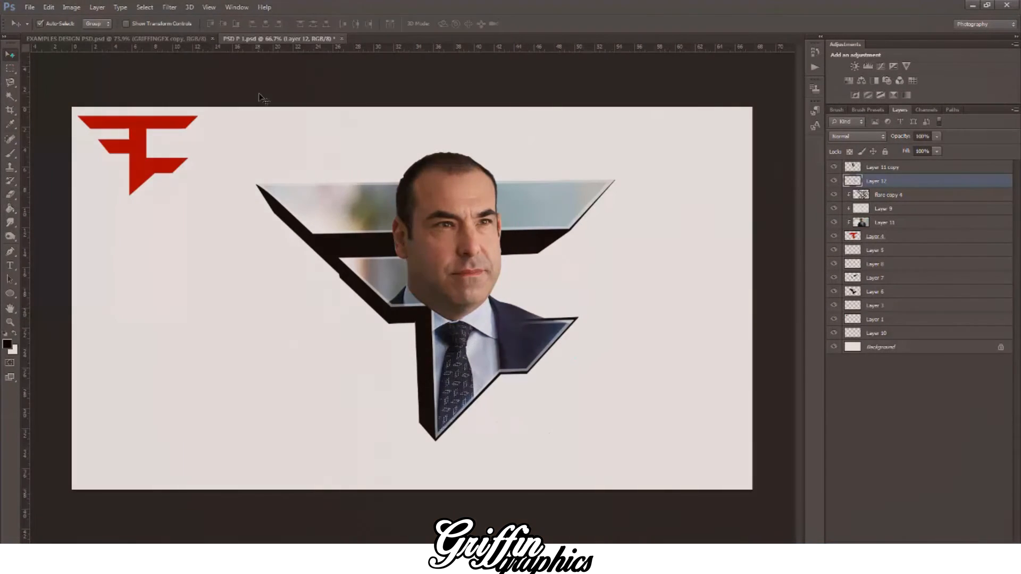
# Step: Smooth the jagged hair outline around the top of the head on Layer 11 copy with a soft 7 px eraser
pyautogui.hotkey('ctrl', '+')
pyautogui.hotkey('ctrl', '+')
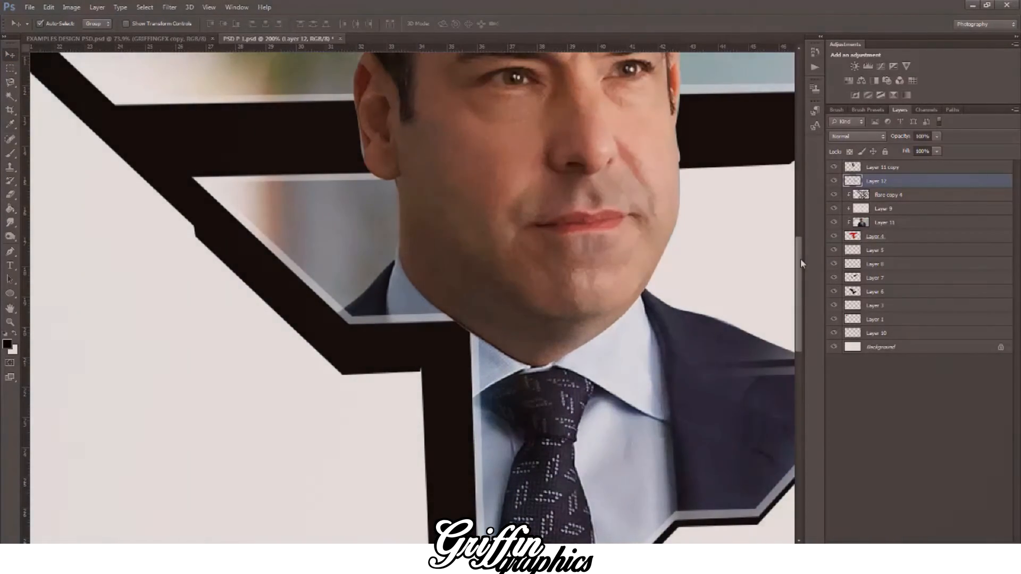
pyautogui.scroll(5, 800, 258)
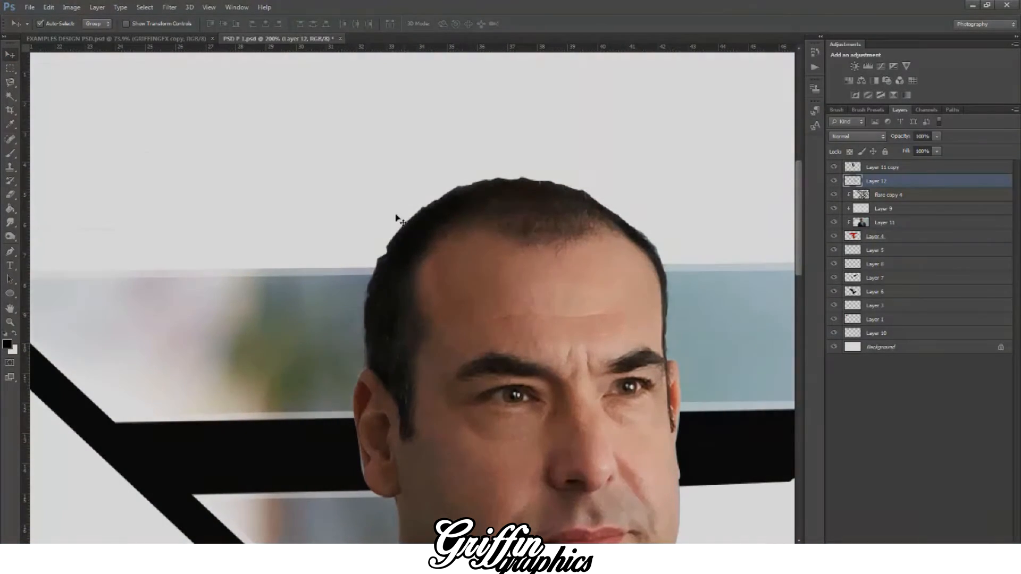
pyautogui.press('e')
pyautogui.press('[')
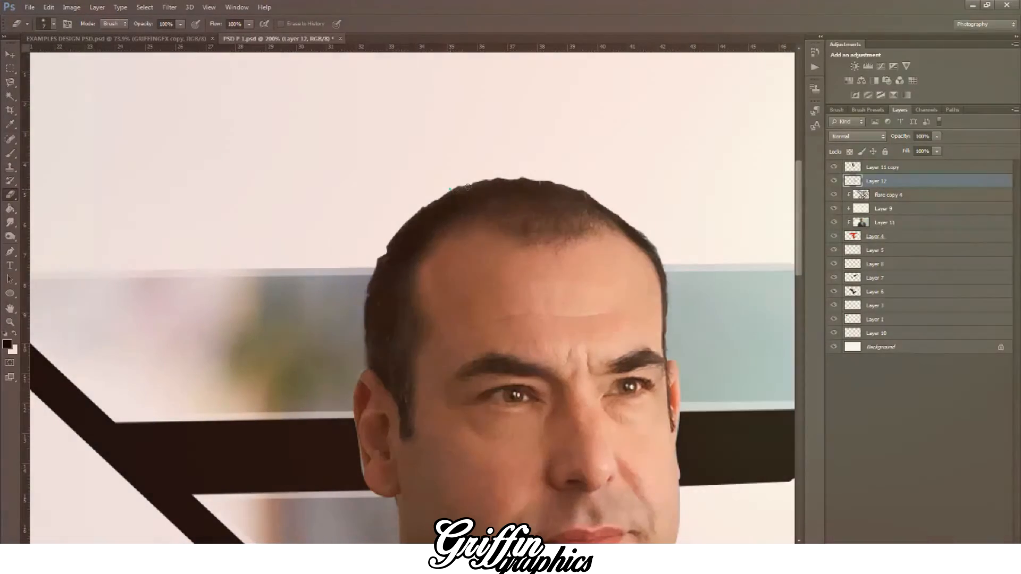
pyautogui.click(450, 190)
pyautogui.click(887, 169)
pyautogui.click(48, 24)
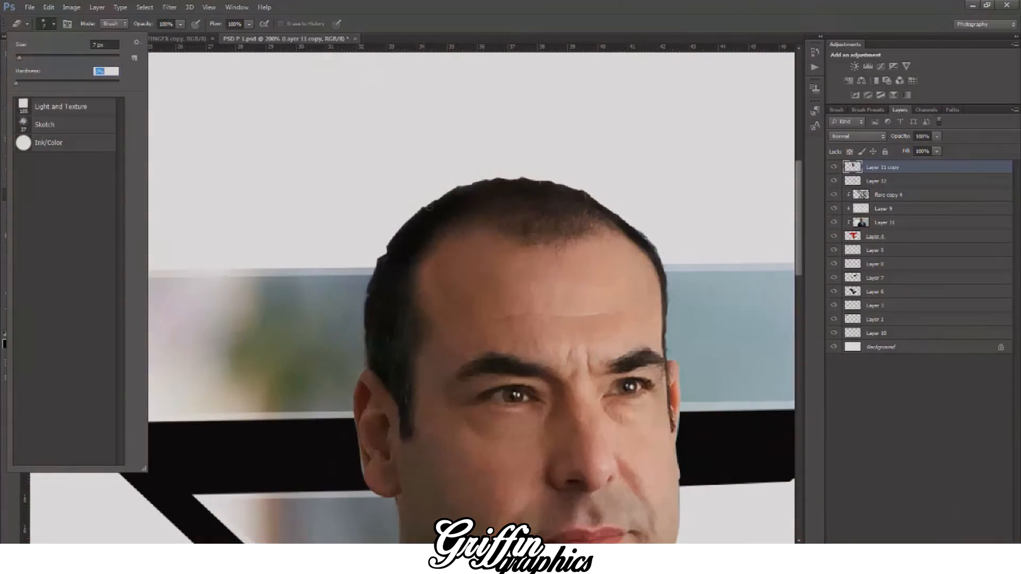
pyautogui.click(421, 209)
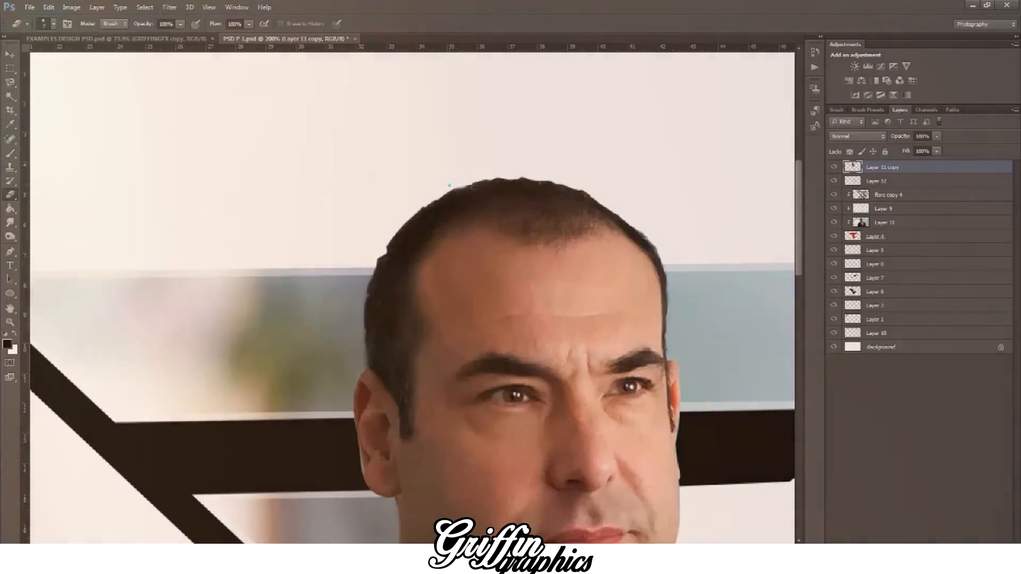
pyautogui.click(449, 183)
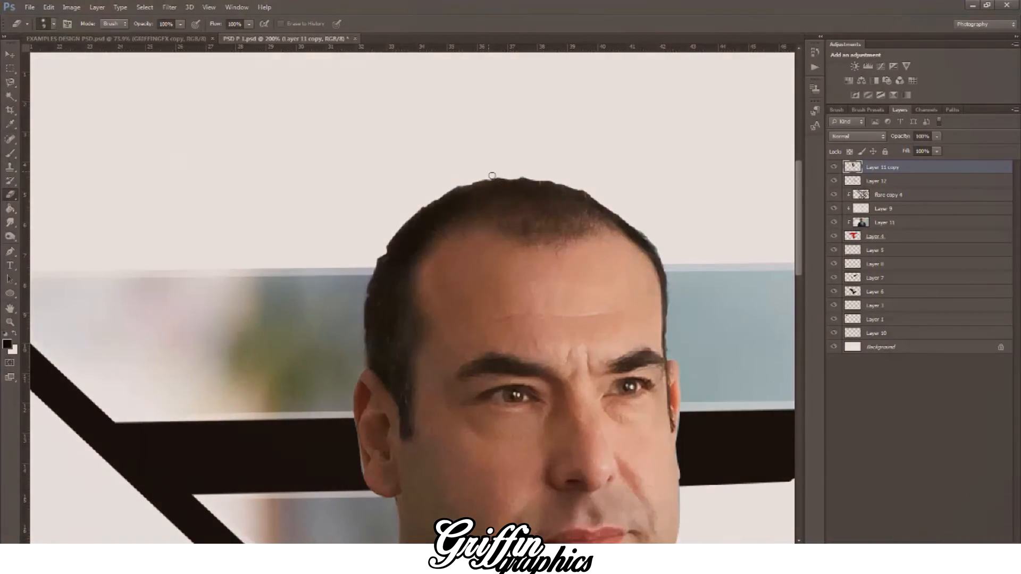
pyautogui.click(502, 177)
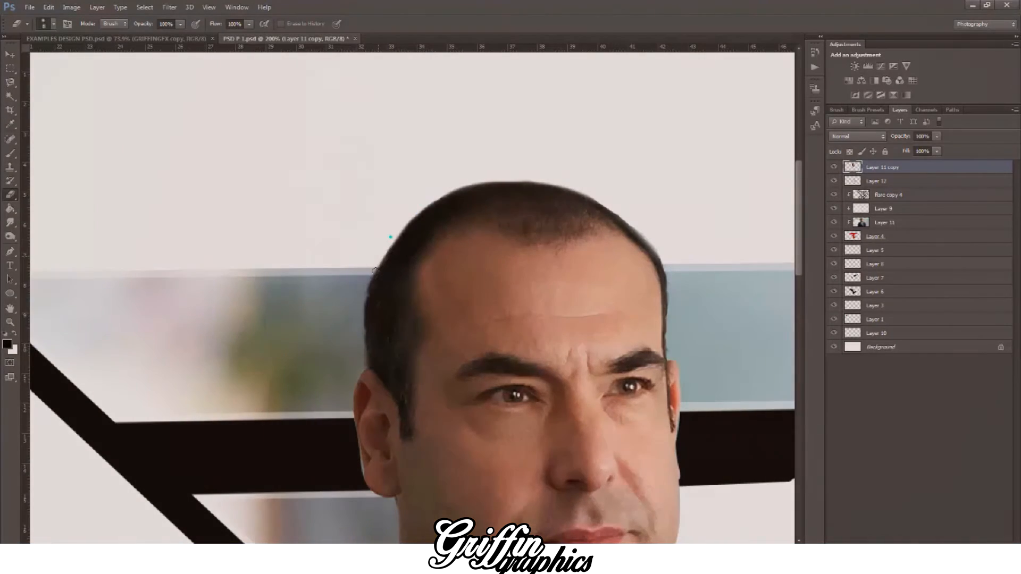
# Step: Erase the leftover fringe along the outer edge of the man's fully visible ear on Layer 11 copy
pyautogui.hotkey('ctrl', '-')
pyautogui.hotkey('ctrl', '-')
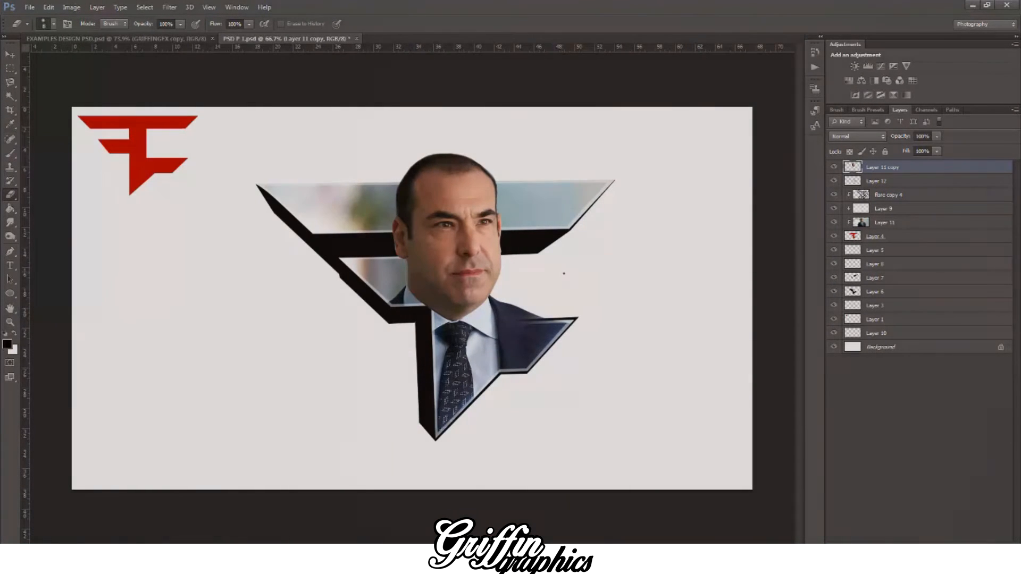
pyautogui.hotkey('ctrl', '+')
pyautogui.hotkey('ctrl', '+')
pyautogui.hotkey('ctrl', '+')
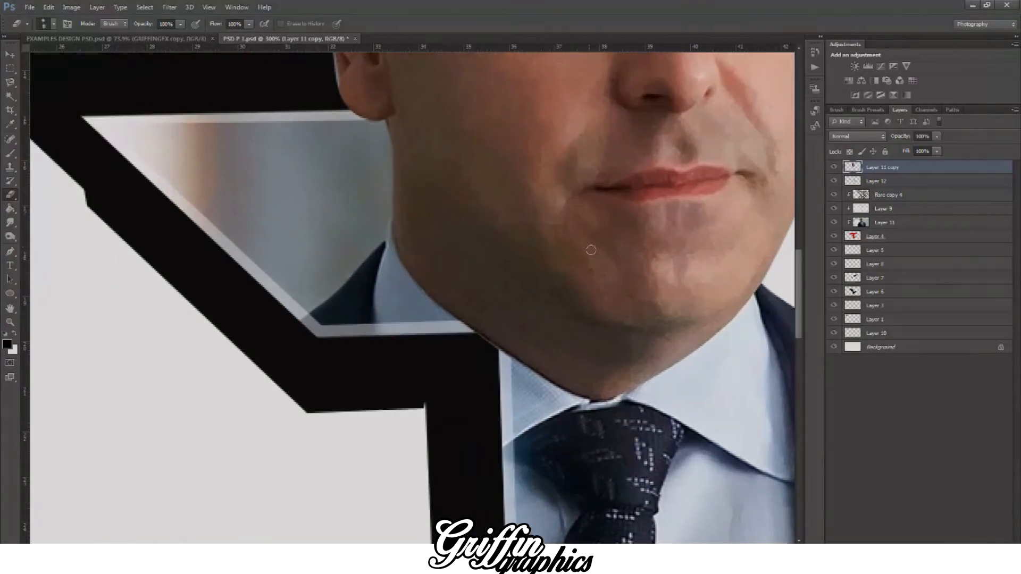
pyautogui.scroll(3, 594, 253)
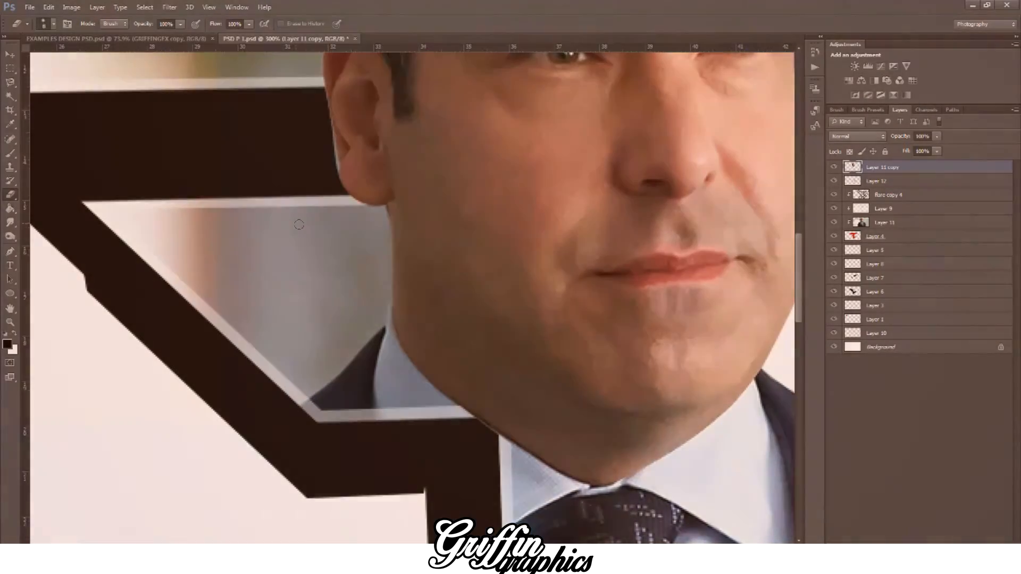
pyautogui.scroll(3, 314, 244)
pyautogui.moveTo(339, 238); pyautogui.dragTo(325, 179)
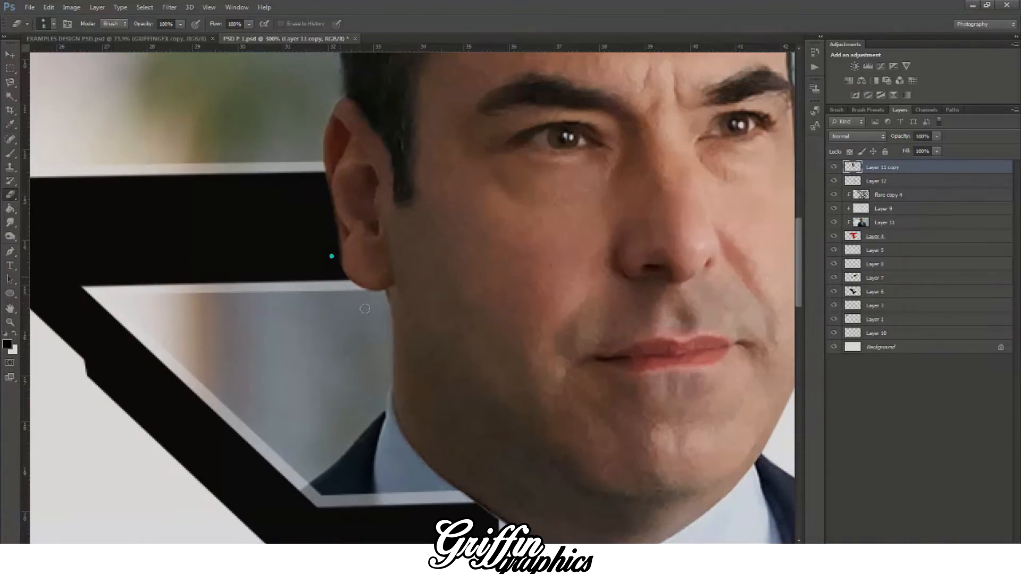
# Step: Erase the leftover fringe along the cheek and ear on the other side of the face
pyautogui.hscroll(5, 436, 489)
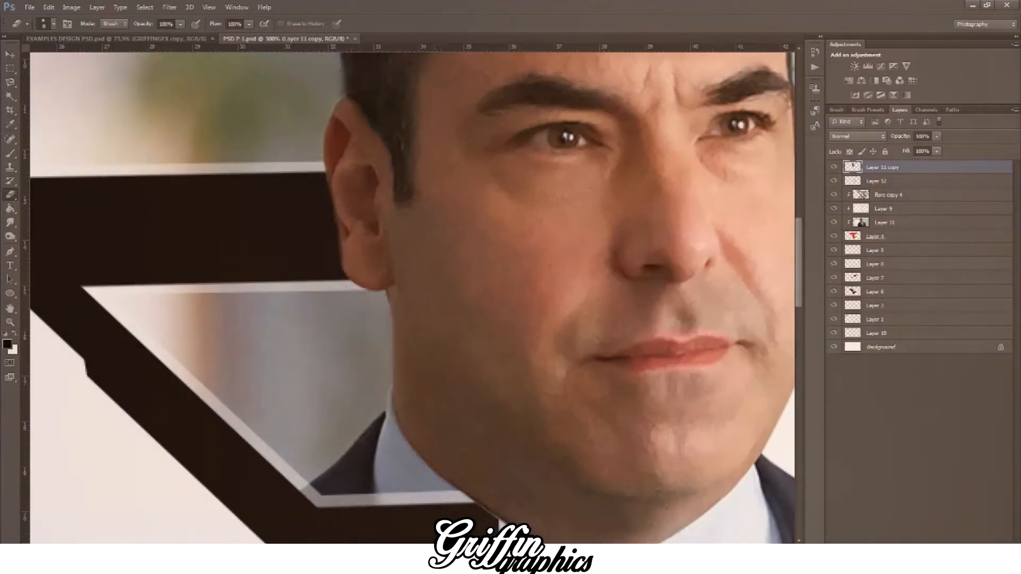
pyautogui.scroll(1, 530, 330)
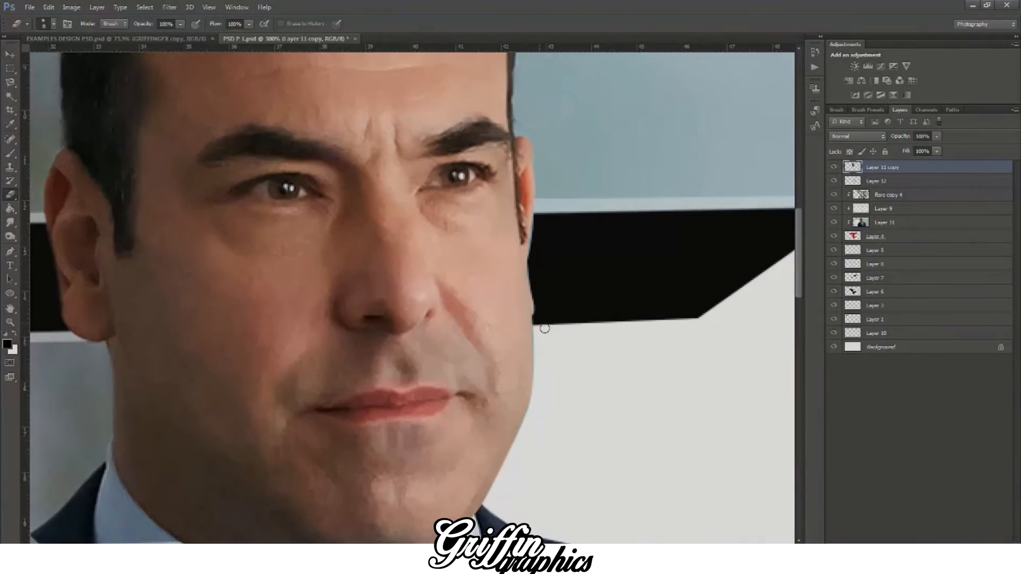
pyautogui.moveTo(543, 310); pyautogui.dragTo(542, 211)
pyautogui.scroll(3, 537, 186)
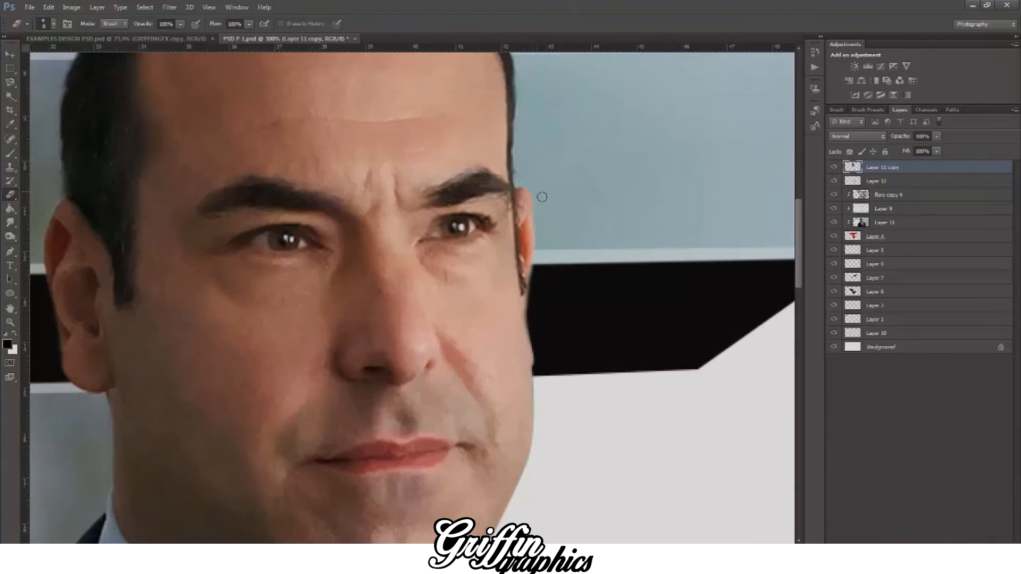
pyautogui.hotkey('ctrl', '-')
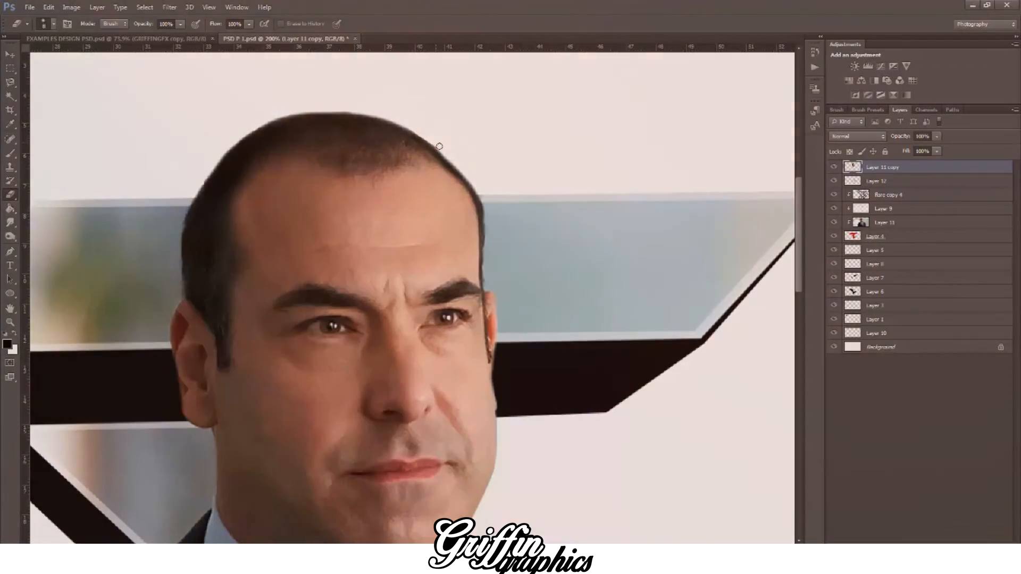
pyautogui.hotkey('ctrl', '-')
pyautogui.hotkey('ctrl', '-')
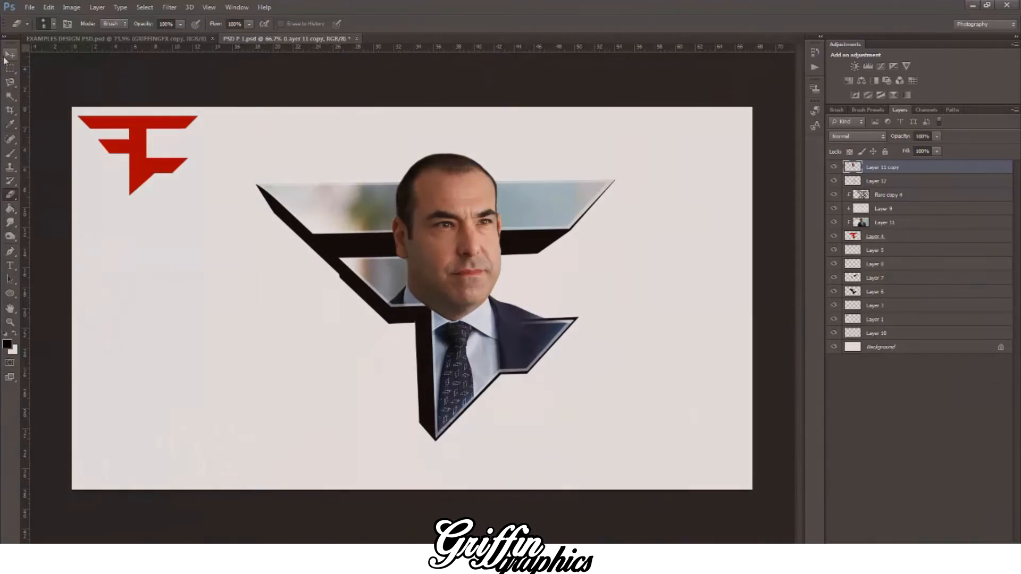
pyautogui.click(6, 55)
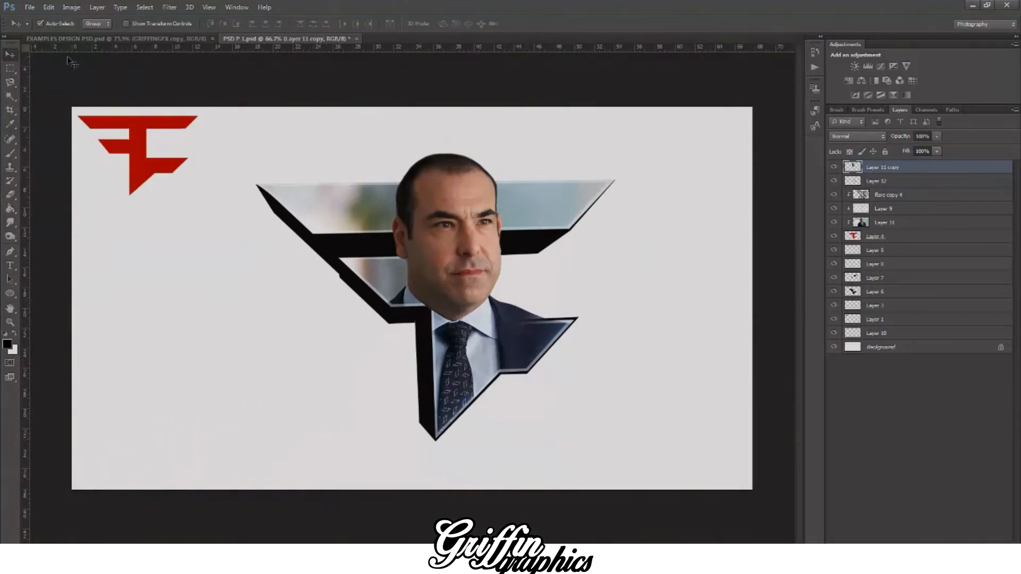
# Step: Create a new blank document 1920 pixels wide and 1080 pixels high
pyautogui.click(29, 7)
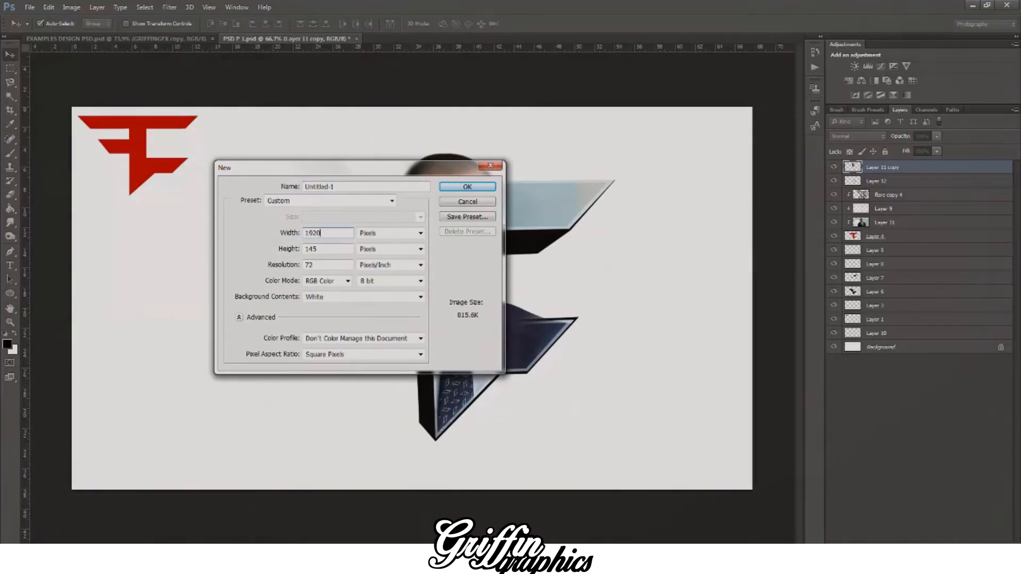
pyautogui.write('1')
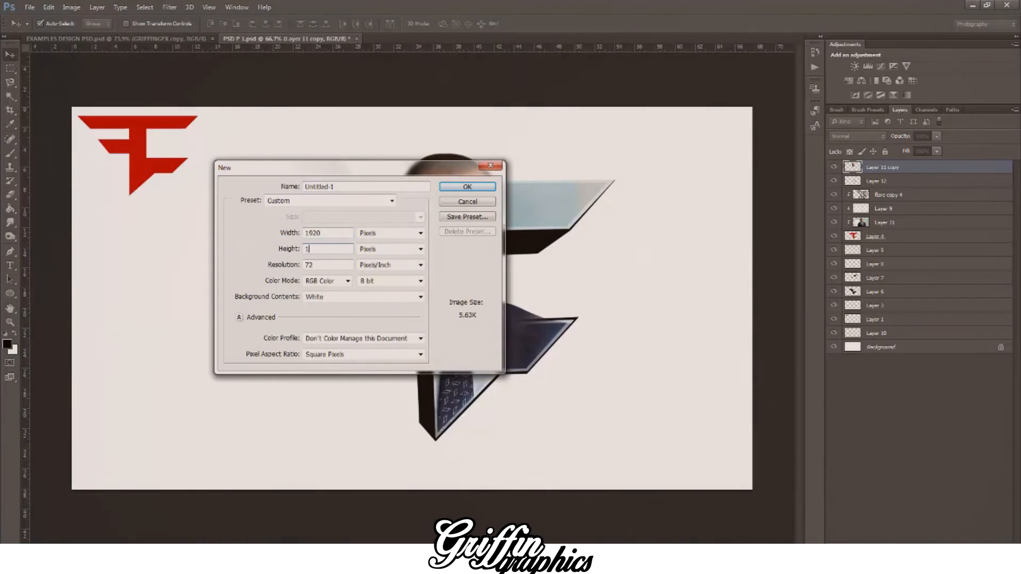
pyautogui.write('080')
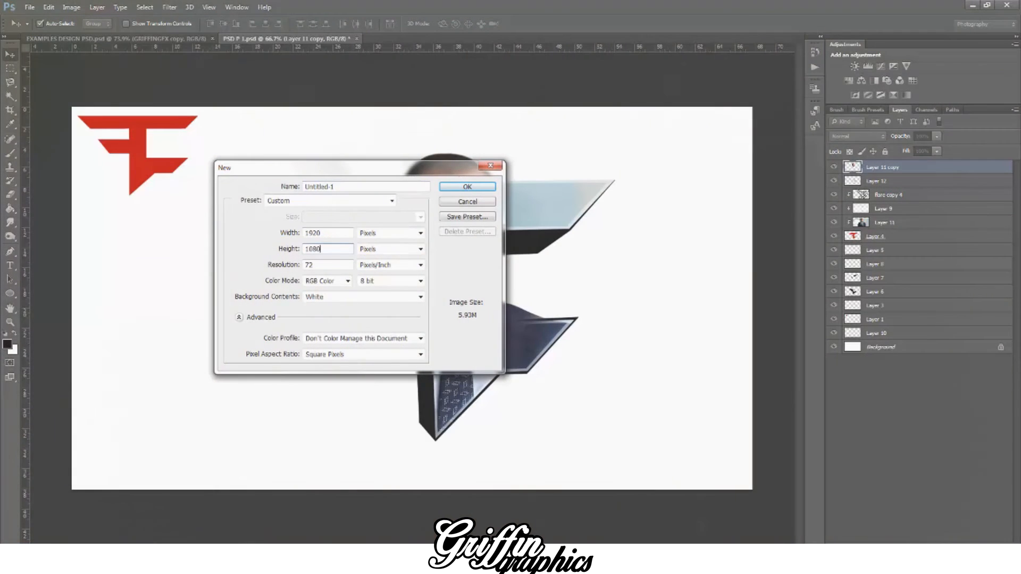
pyautogui.press('Return')
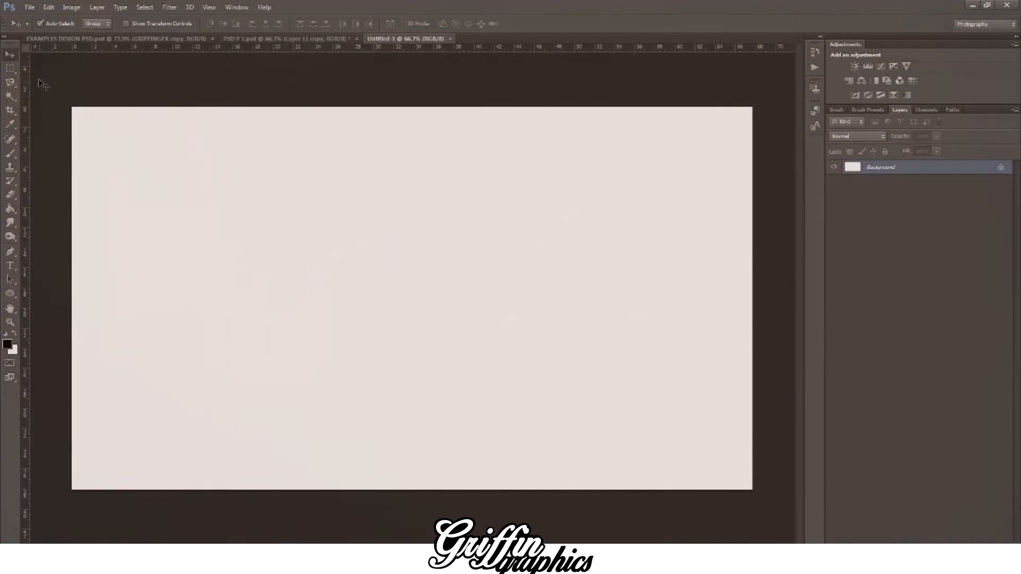
# Step: Float the PSD P 1.psd window, duplicate all layers above the Background and merge the duplicates into one layer
pyautogui.moveTo(300, 39); pyautogui.dragTo(166, 373)
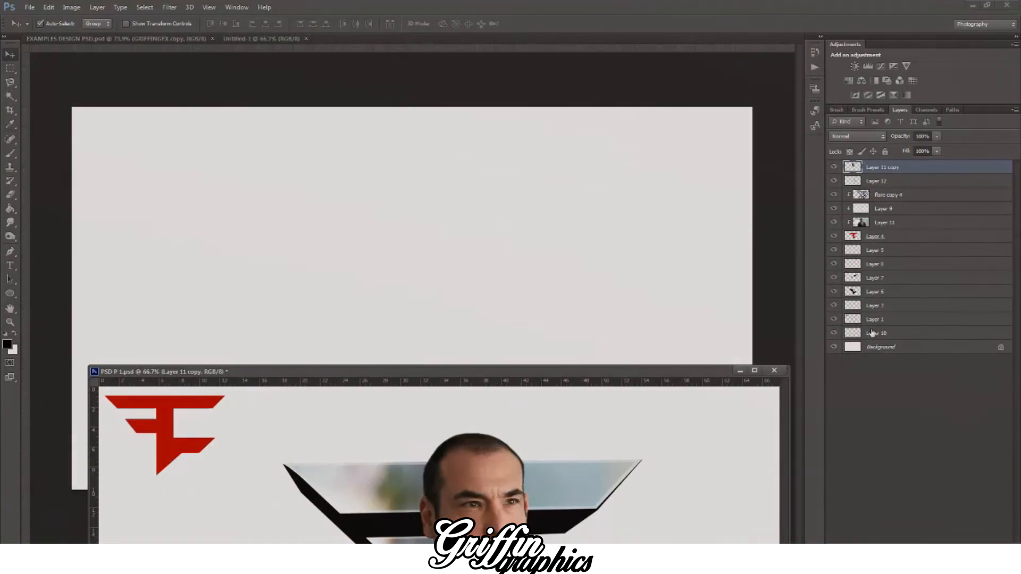
pyautogui.keyDown('shift'); pyautogui.click(871, 333); pyautogui.keyUp('shift')
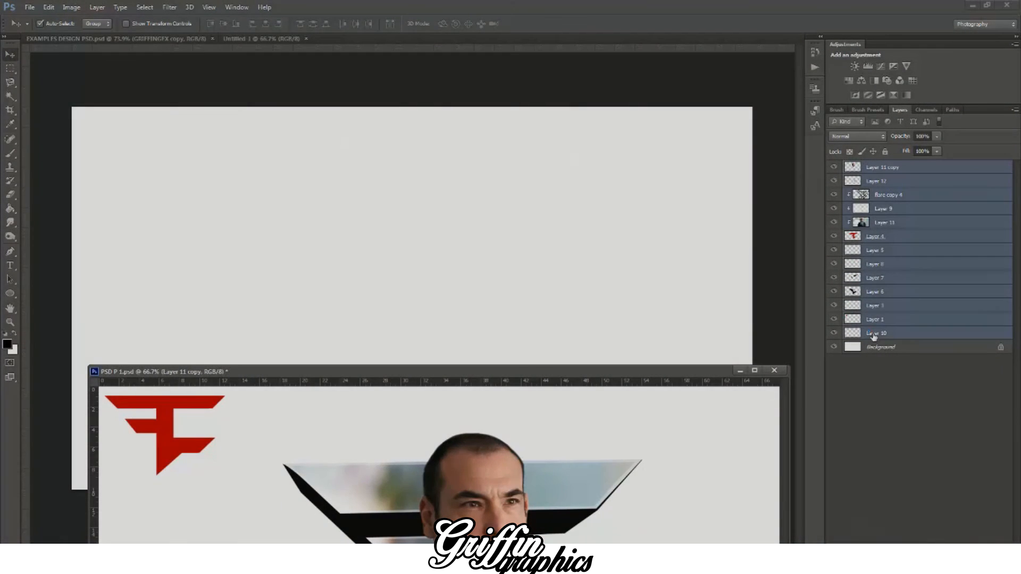
pyautogui.rightClick(869, 331)
pyautogui.click(921, 299)
pyautogui.hotkey('ctrl', 'j')
pyautogui.rightClick(908, 232)
pyautogui.click(791, 385)
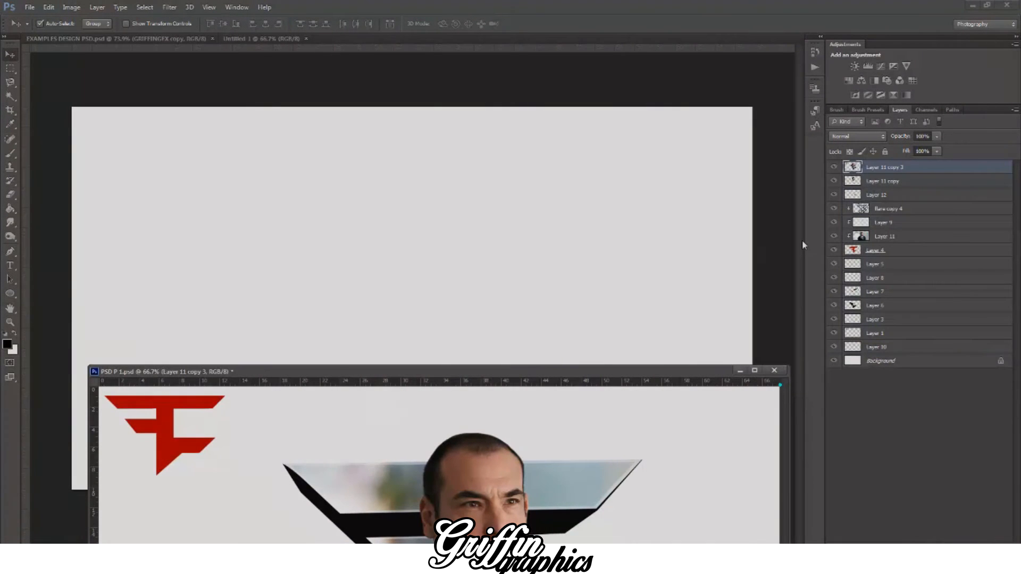
# Step: Copy the merged logo layer into the new document and delete the small red logo from it
pyautogui.moveTo(882, 167); pyautogui.dragTo(503, 234)
pyautogui.moveTo(518, 187); pyautogui.dragTo(450, 283)
pyautogui.click(10, 68)
pyautogui.moveTo(73, 107); pyautogui.dragTo(222, 218)
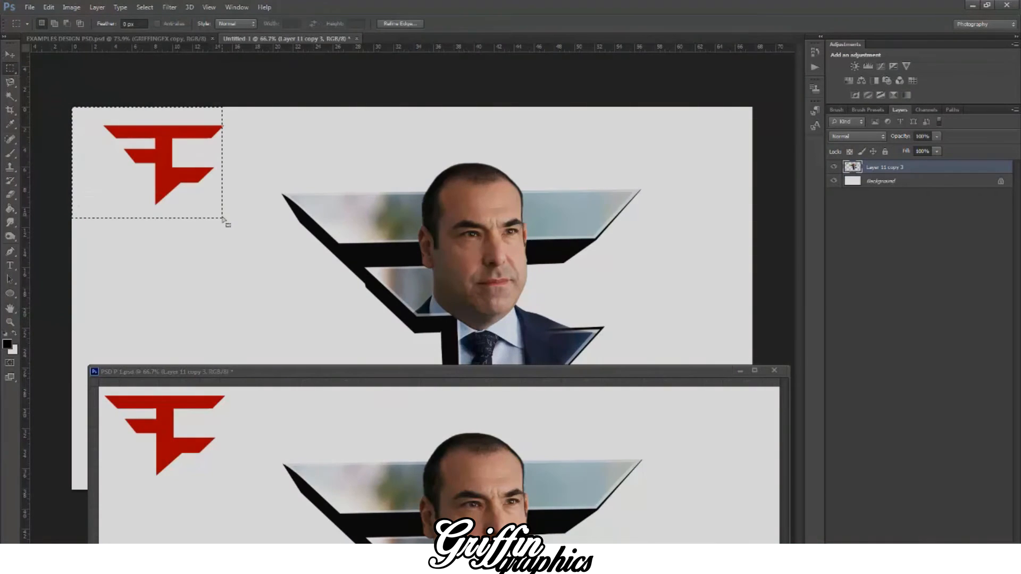
pyautogui.press('Delete')
pyautogui.hotkey('ctrl', 'd')
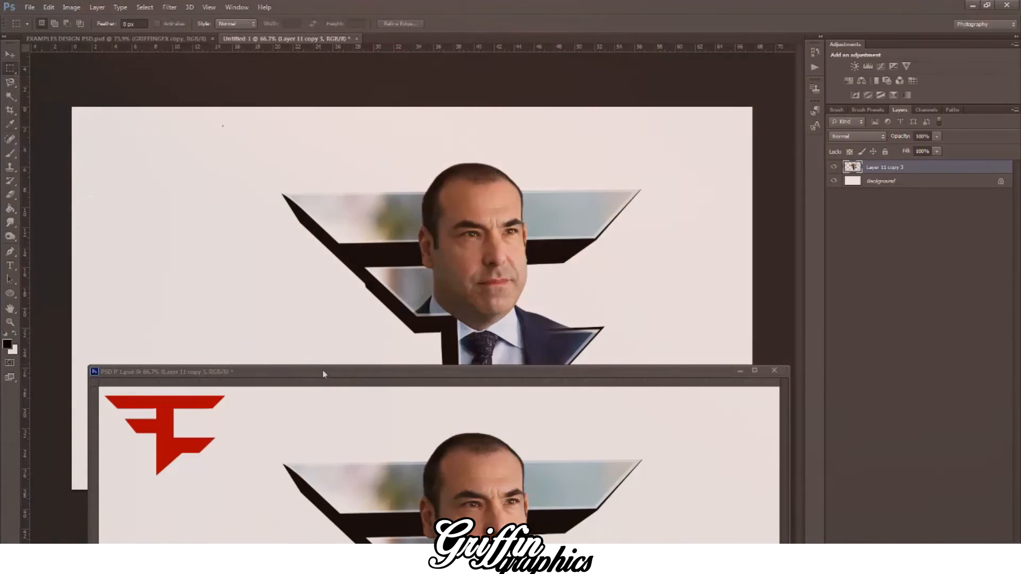
# Step: Dock PSD P 1.psd back among the open documents and switch to the new document
pyautogui.moveTo(323, 371); pyautogui.dragTo(288, 186)
pyautogui.moveTo(313, 109); pyautogui.dragTo(277, 42)
pyautogui.click(272, 39)
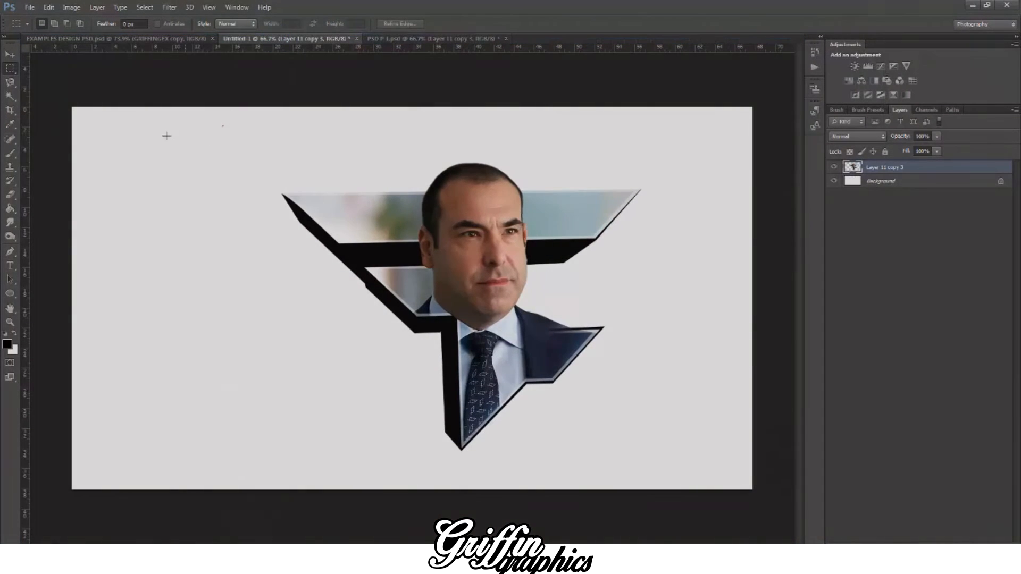
# Step: Delete the leftover speck from the removed red logo and move the pop-out logo up and left on the canvas
pyautogui.moveTo(196, 112); pyautogui.dragTo(241, 148)
pyautogui.hotkey('ctrl', 'd')
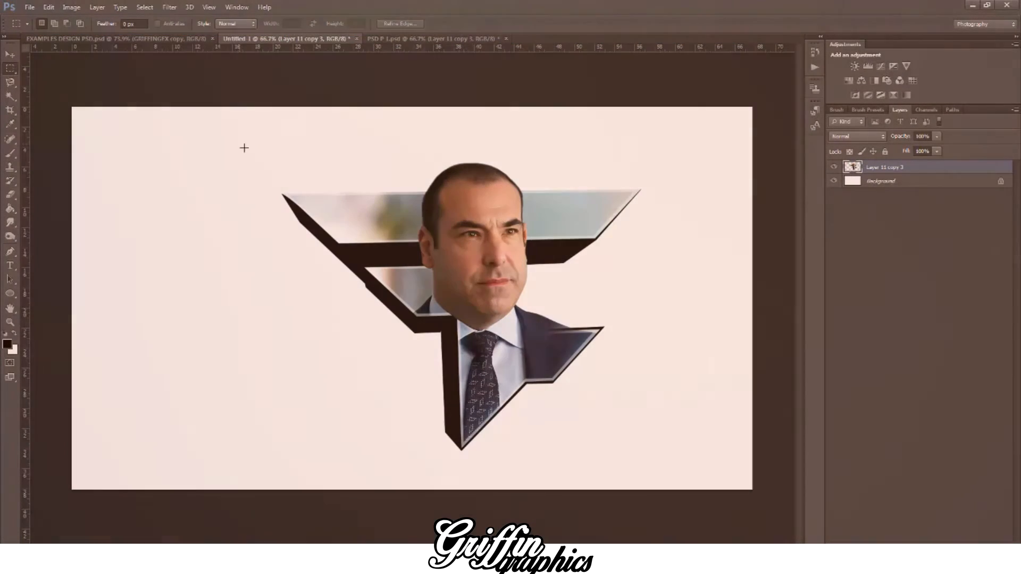
pyautogui.click(9, 49)
pyautogui.moveTo(498, 266); pyautogui.dragTo(433, 223)
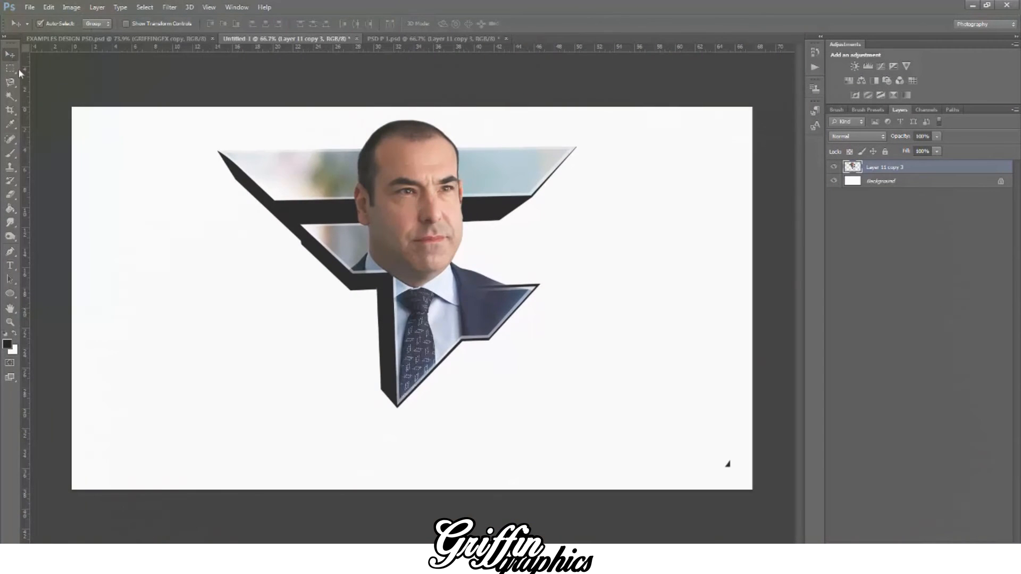
# Step: Remove the leftover black speck near the canvas's lower-right corner using a rectangular selection
pyautogui.click(10, 68)
pyautogui.moveTo(666, 393); pyautogui.dragTo(736, 475)
pyautogui.hotkey('ctrl', 'd')
pyautogui.hotkey('ctrl', '-')
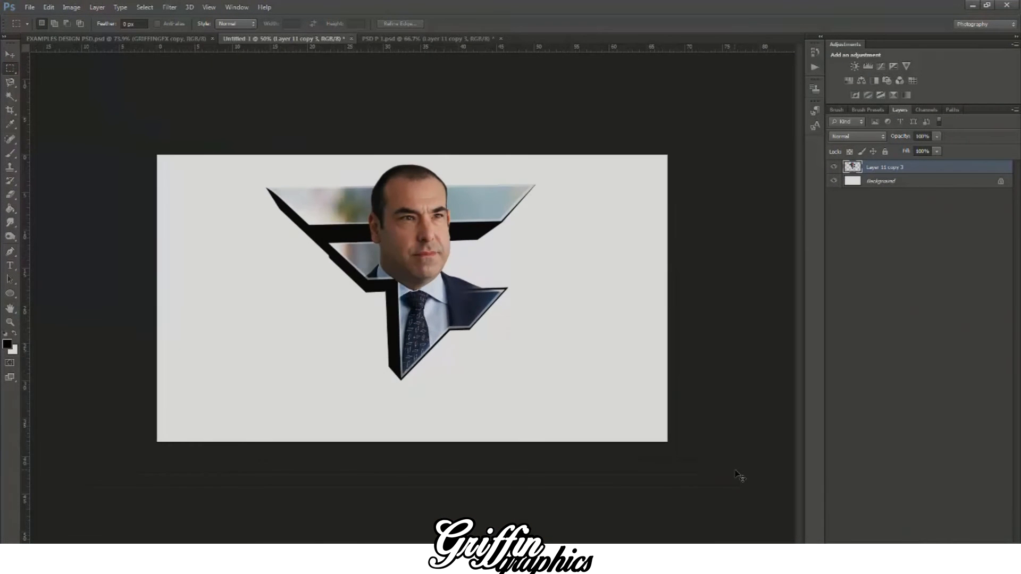
# Step: Scale the pop-out logo down slightly and reposition it in the upper middle of the canvas
pyautogui.hotkey('ctrl', 't')
pyautogui.moveTo(532, 163); pyautogui.dragTo(484, 201)
pyautogui.moveTo(381, 247); pyautogui.dragTo(418, 223)
pyautogui.click(10, 55)
pyautogui.click(460, 209)
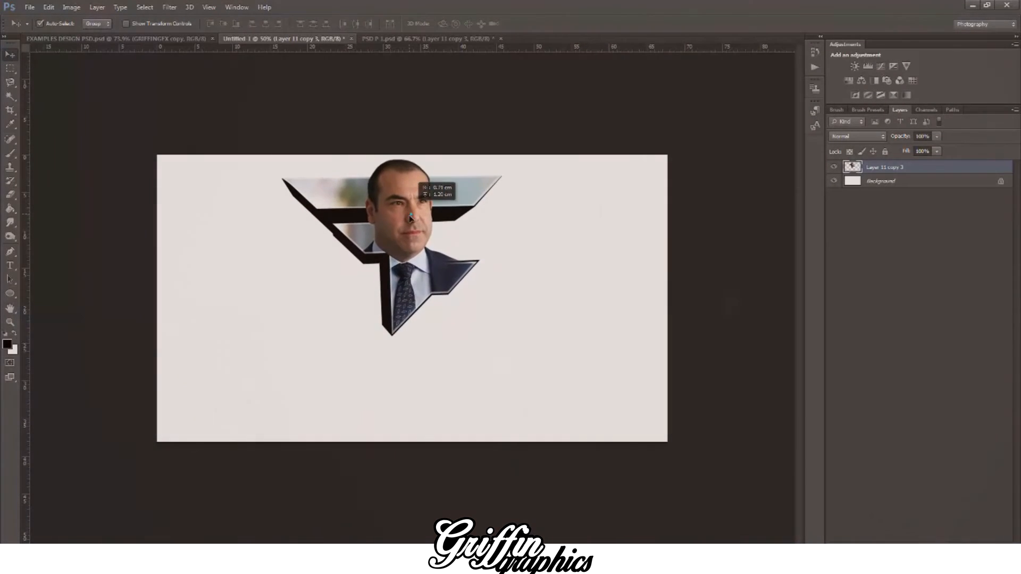
pyautogui.moveTo(426, 207); pyautogui.dragTo(463, 227)
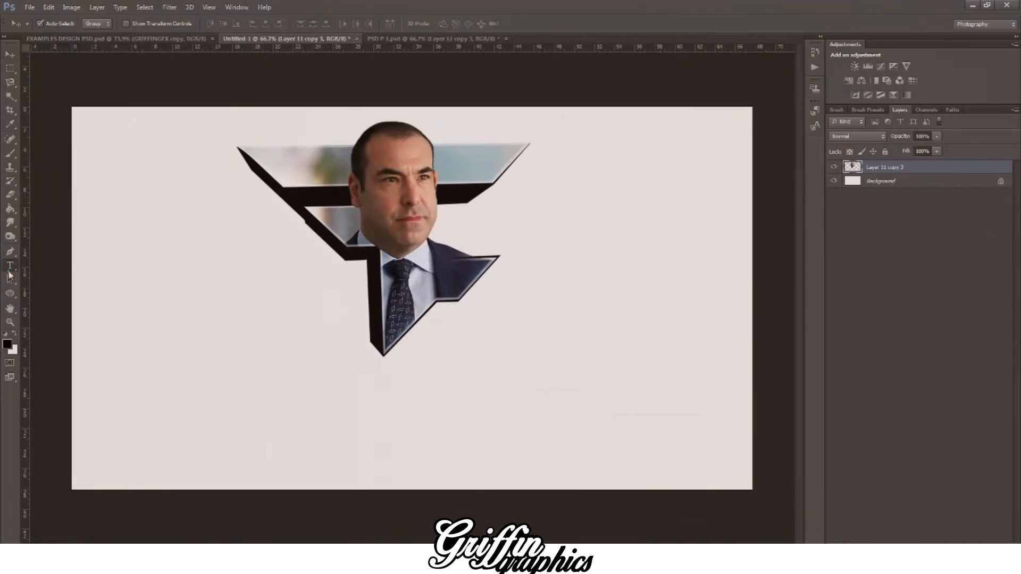
# Step: Choose the Type tool and add a new empty layer above the logo
pyautogui.click(9, 270)
pyautogui.hotkey('ctrl', 'alt', 'shift', 'n')
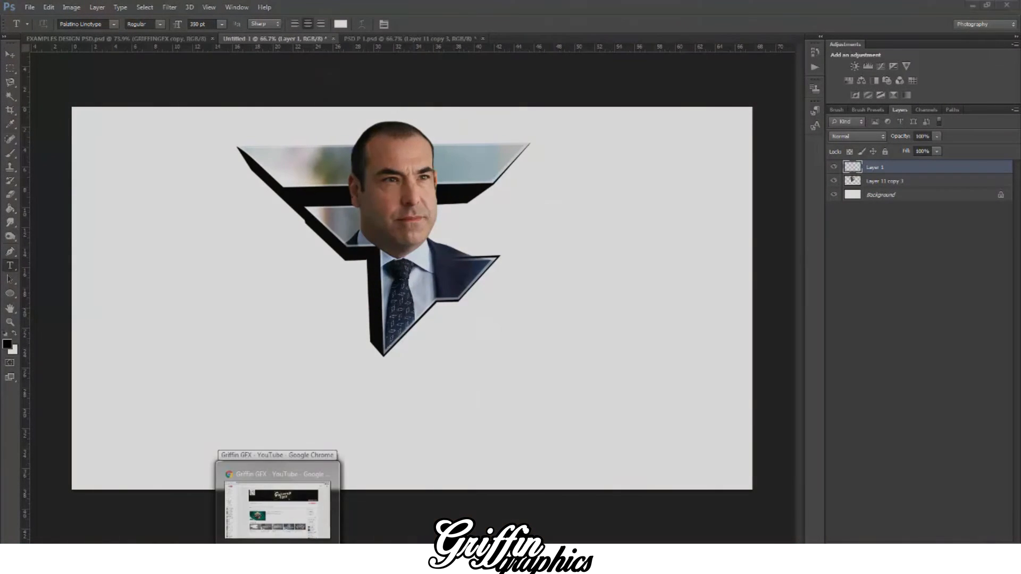
pyautogui.click(277, 563)
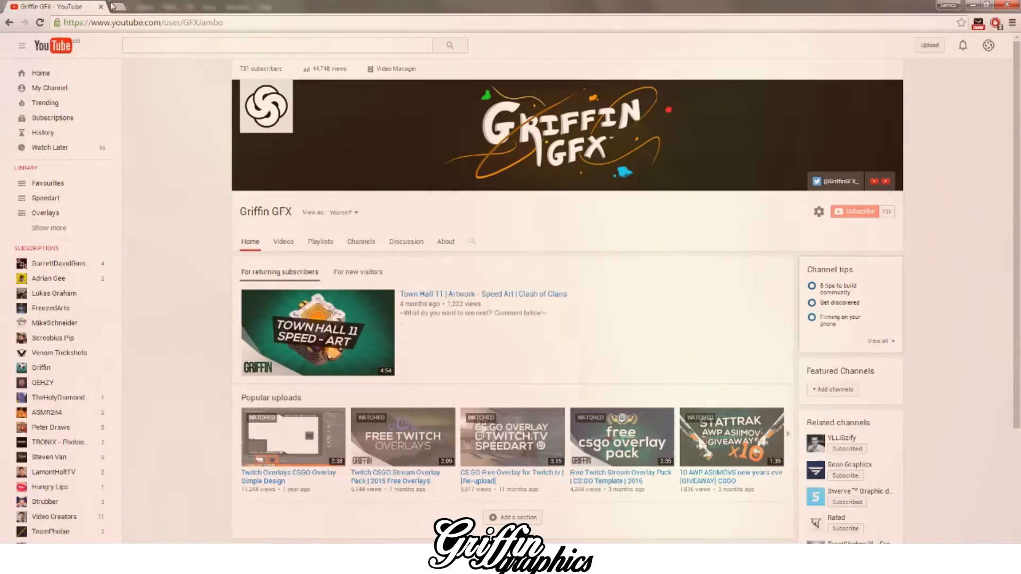
pyautogui.click(118, 7)
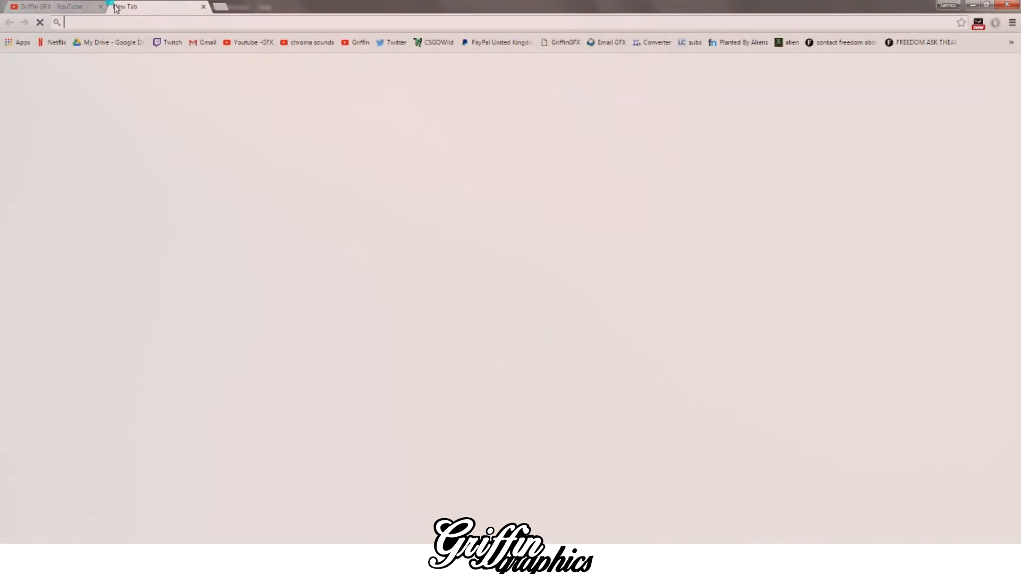
pyautogui.write('lo')
pyautogui.press('BackSpace')
pyautogui.press('BackSpace')
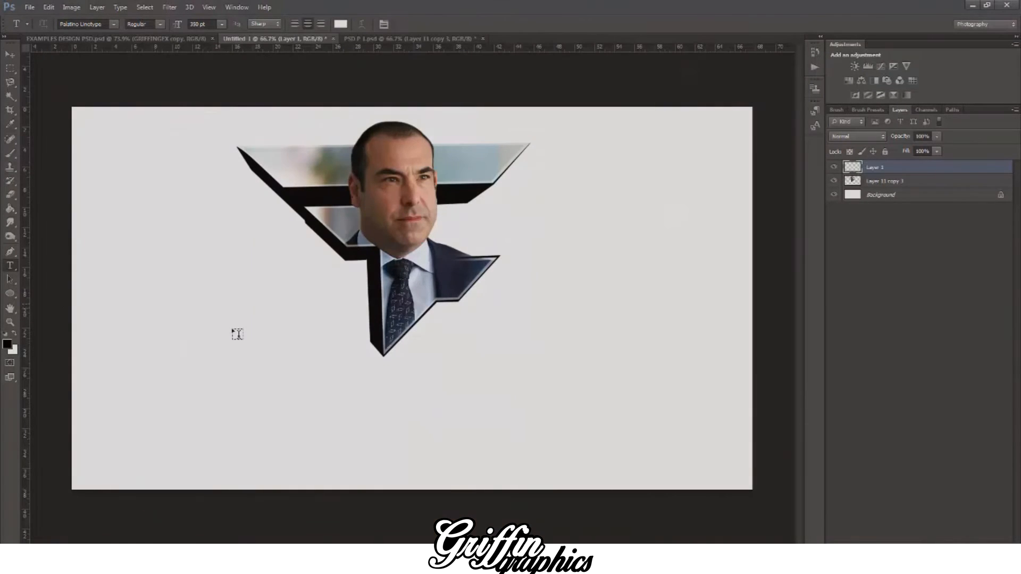
# Step: Create a wide text box below the logo and set its font to BatmanForever
pyautogui.moveTo(199, 338); pyautogui.dragTo(482, 499)
pyautogui.click(113, 24)
pyautogui.click(101, 24)
pyautogui.click(102, 26)
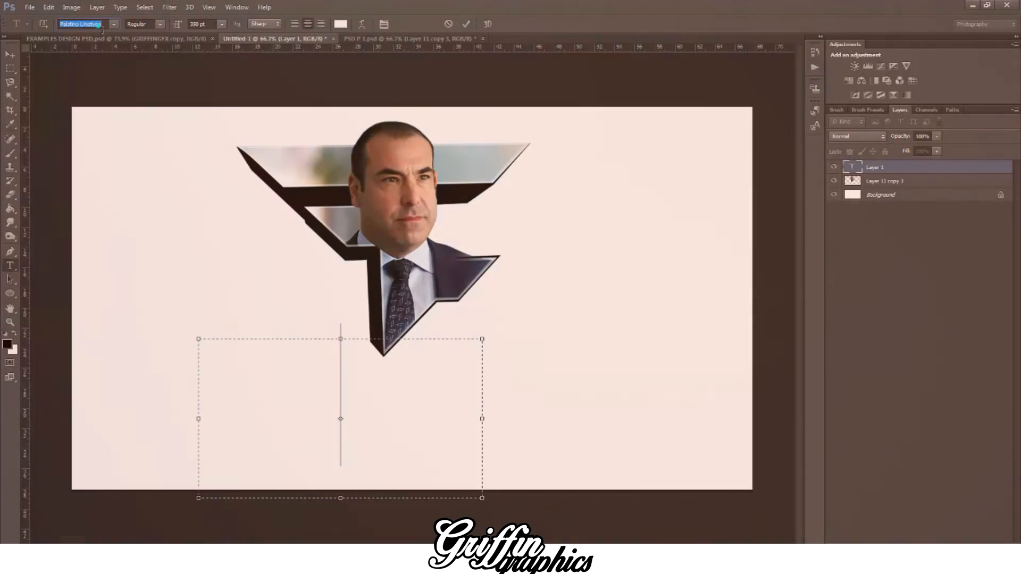
pyautogui.write('BatmanForeverA...')
pyautogui.press('Return')
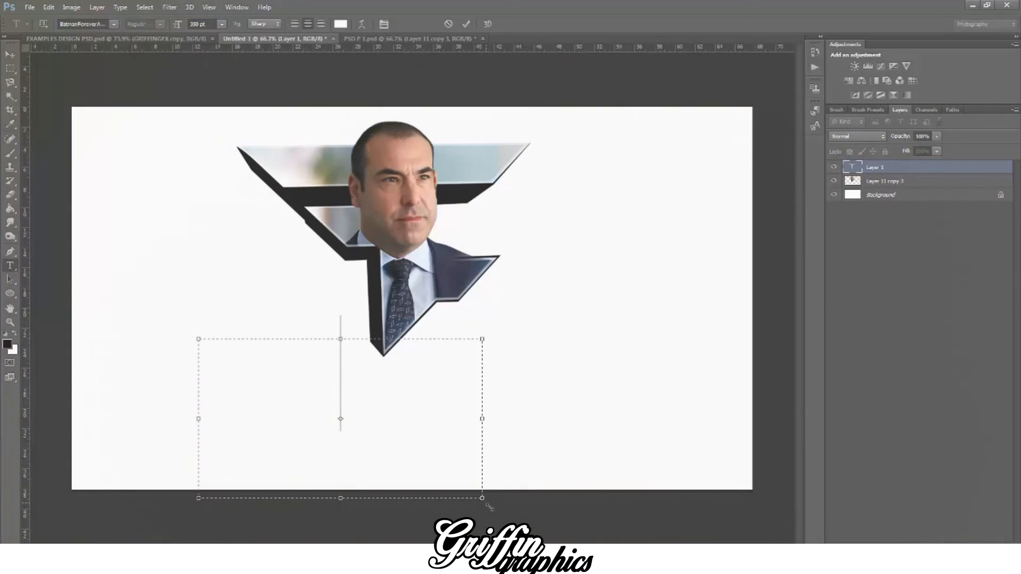
pyautogui.moveTo(482, 498); pyautogui.dragTo(712, 528)
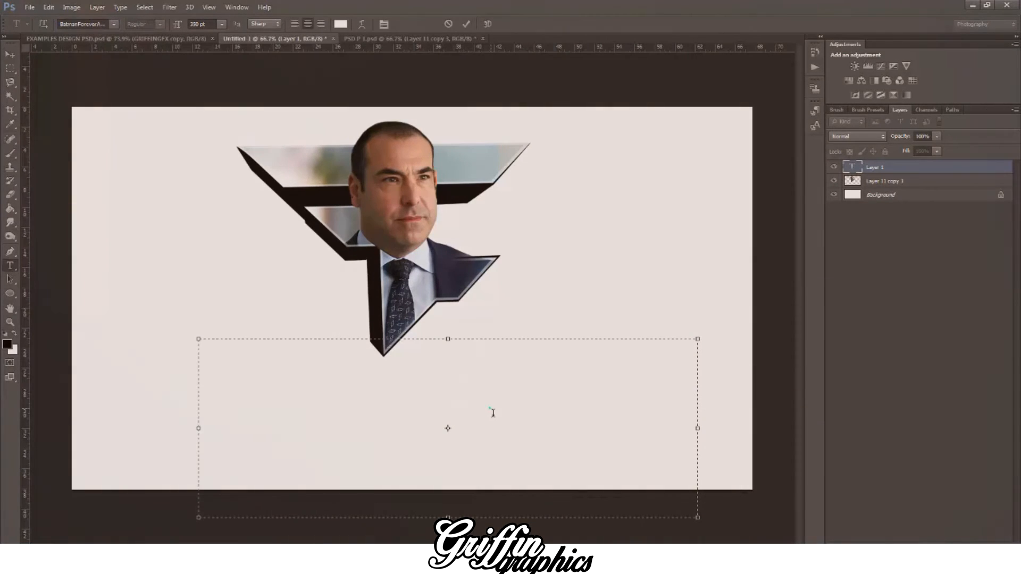
# Step: Switch the text colour to black and enter "Louis" in the text box
pyautogui.click(13, 333)
pyautogui.write('S')
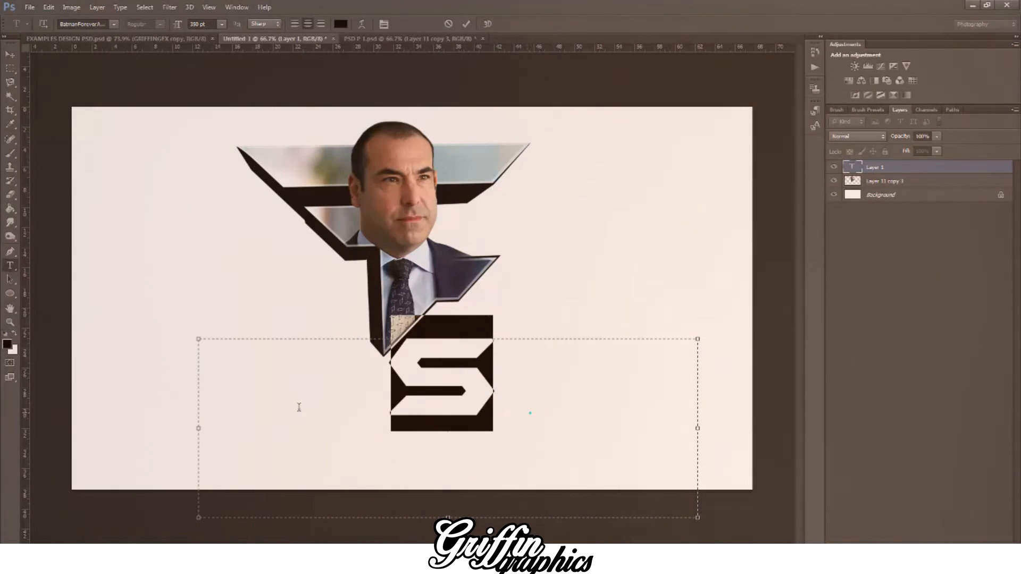
pyautogui.press('BackSpace')
pyautogui.write('Lo')
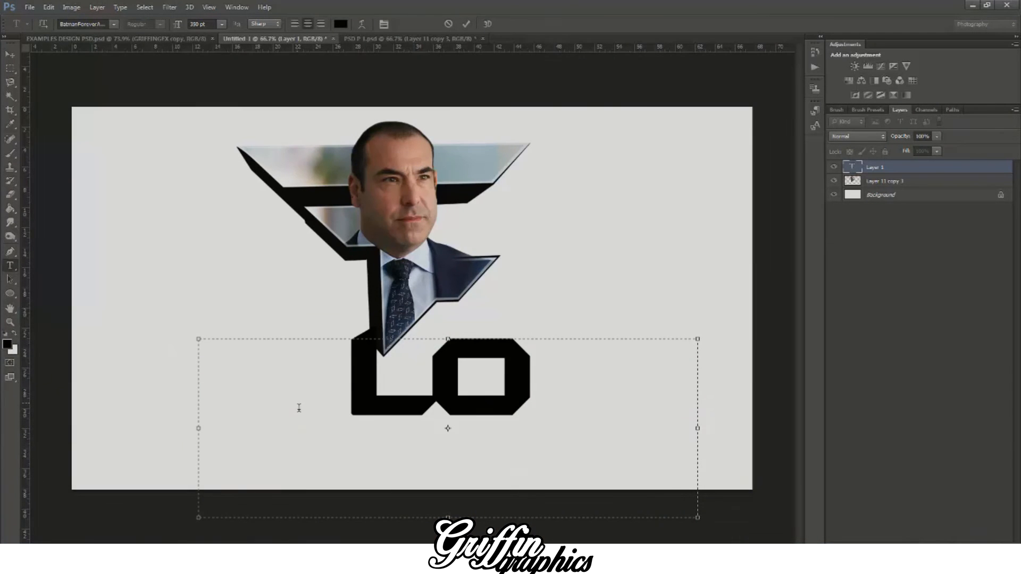
pyautogui.write('uis')
# Step: Set the whole Louis text to 200 pt and place it just beneath the logo
pyautogui.hotkey('ctrl', 'a')
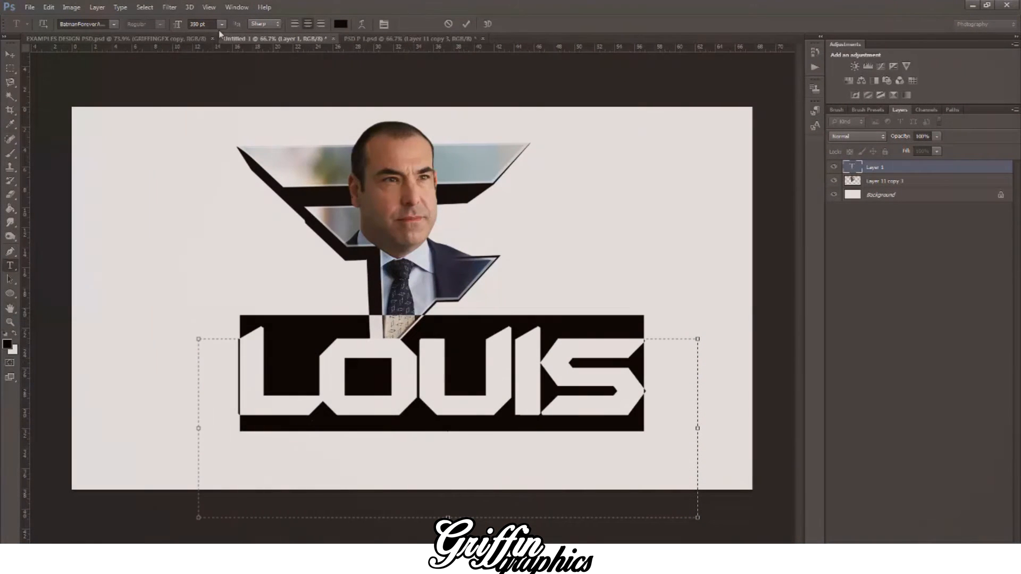
pyautogui.click(221, 24)
pyautogui.click(221, 205)
pyautogui.click(221, 205)
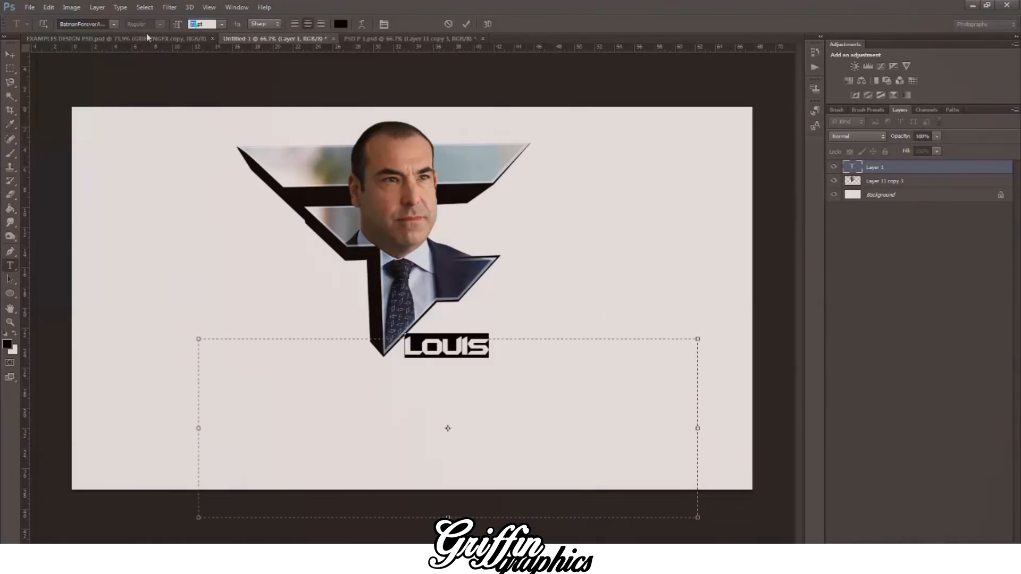
pyautogui.write('200')
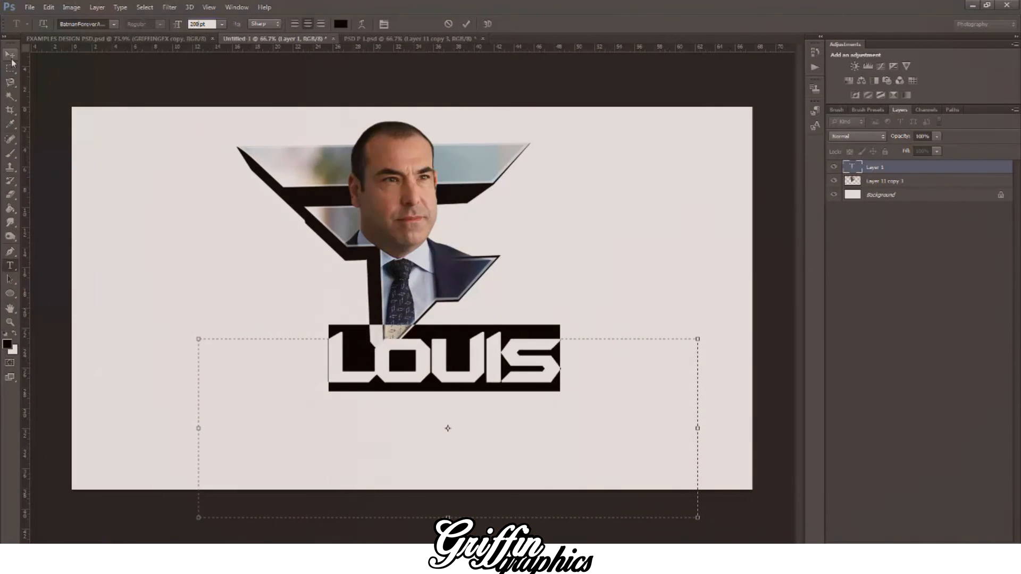
pyautogui.click(11, 56)
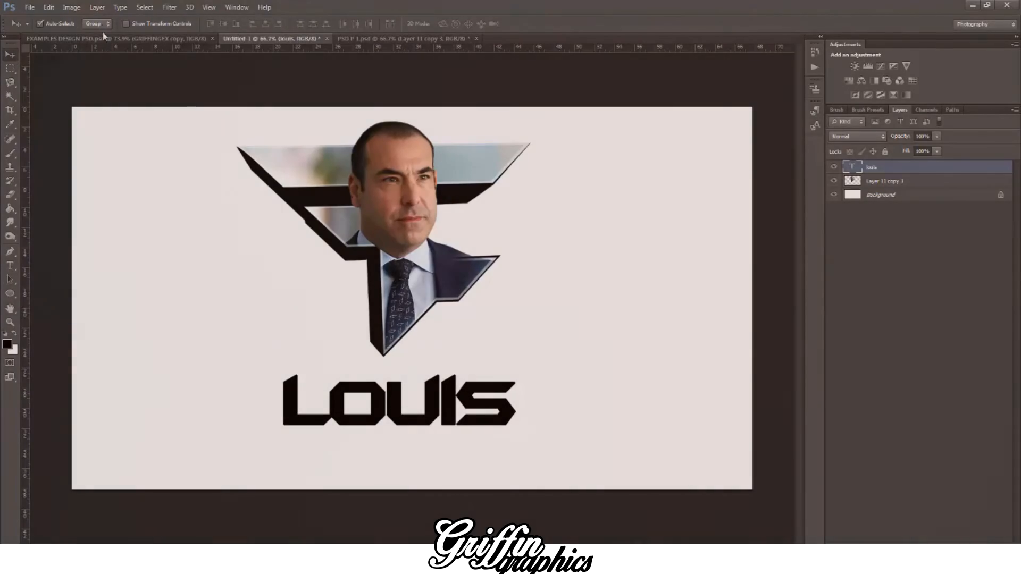
# Step: Consult the samples in EXAMPLES DESIGN PSD.psd and nudge the Louis text slightly right and down in the new document
pyautogui.click(101, 38)
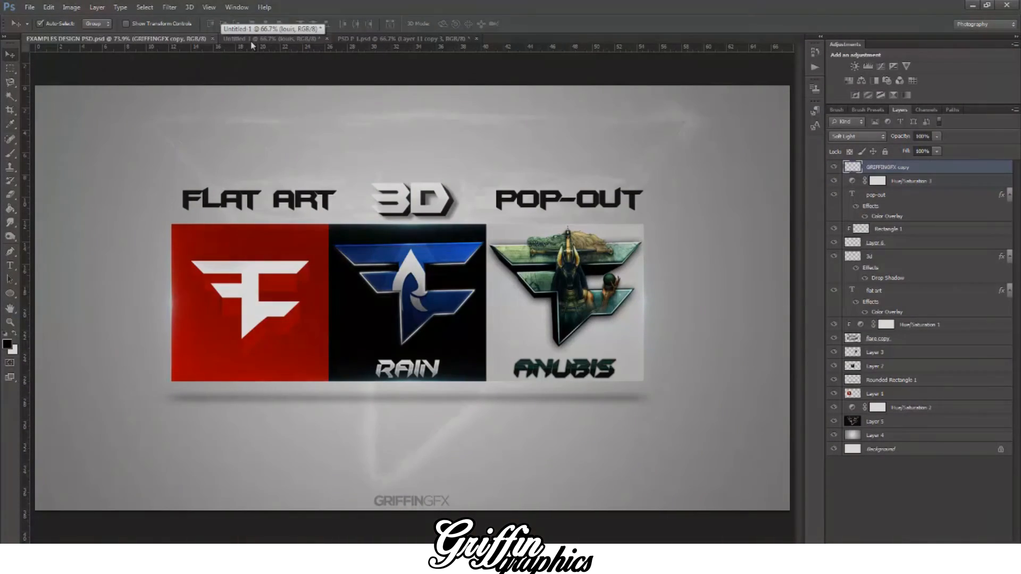
pyautogui.click(252, 41)
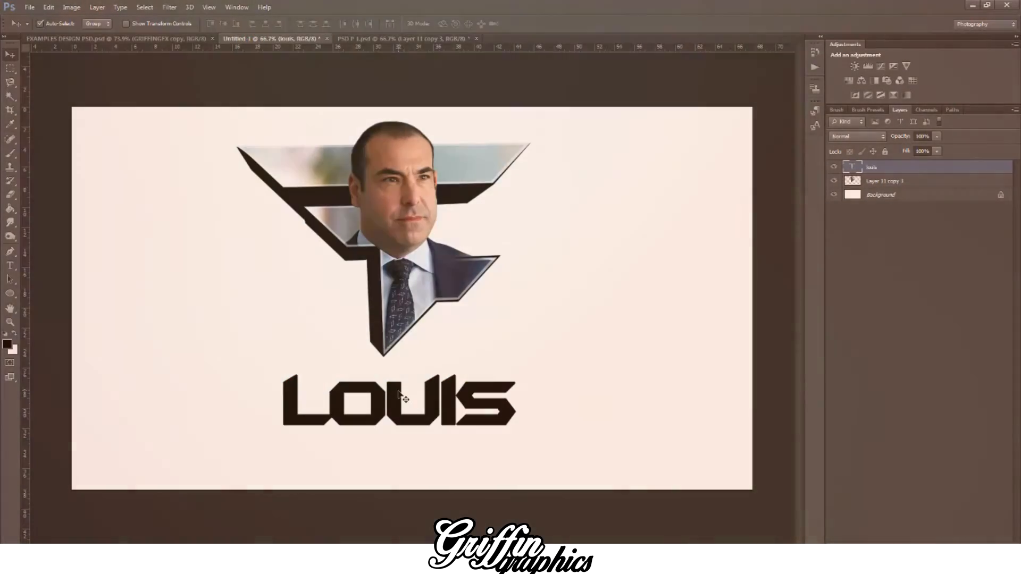
pyautogui.moveTo(398, 393); pyautogui.dragTo(403, 396)
# Step: Add a Color Overlay to the Louis text in a turquoise sampled from the logo's photo background and made more saturated
pyautogui.rightClick(880, 169)
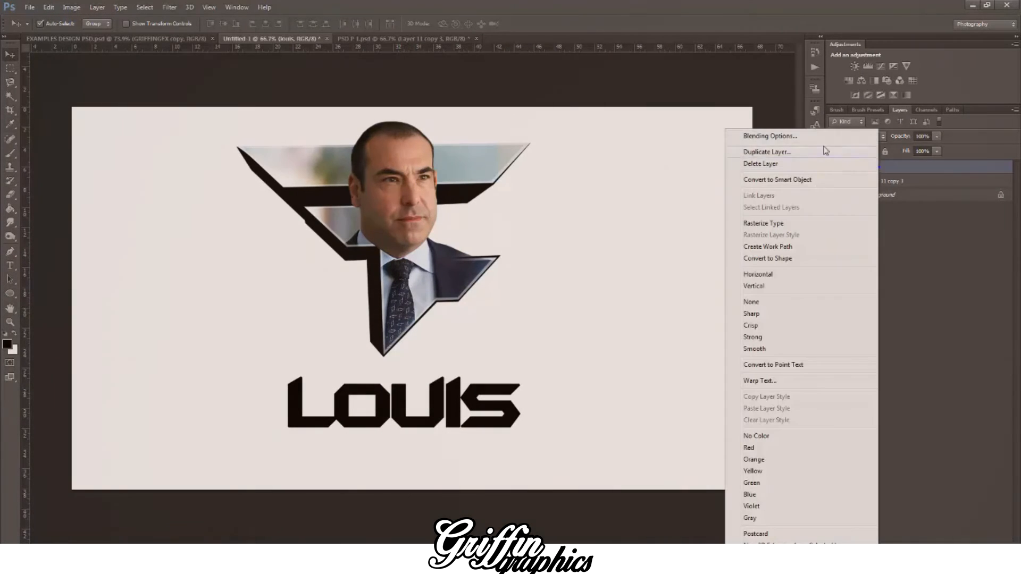
pyautogui.click(806, 137)
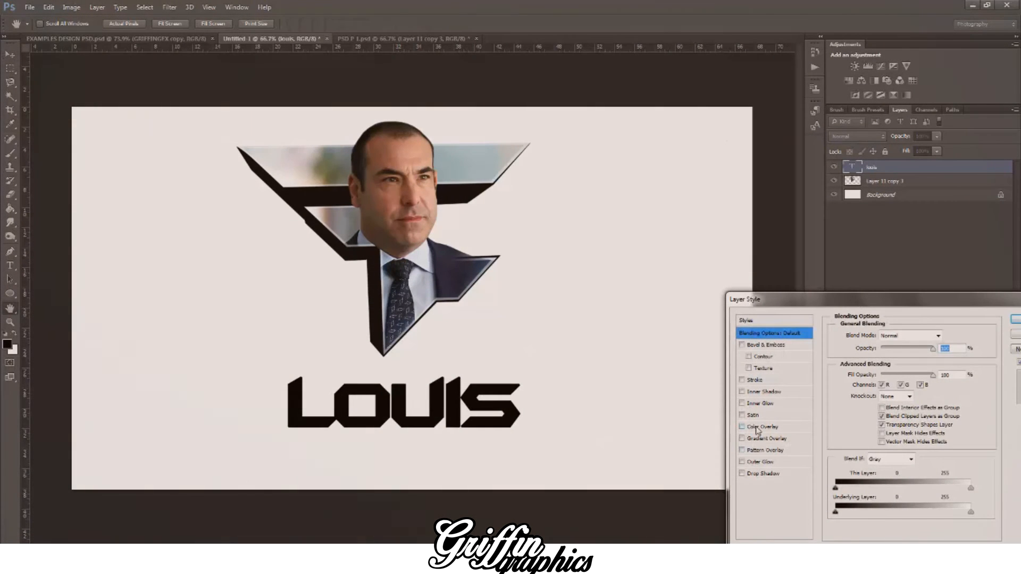
pyautogui.click(758, 428)
pyautogui.click(946, 336)
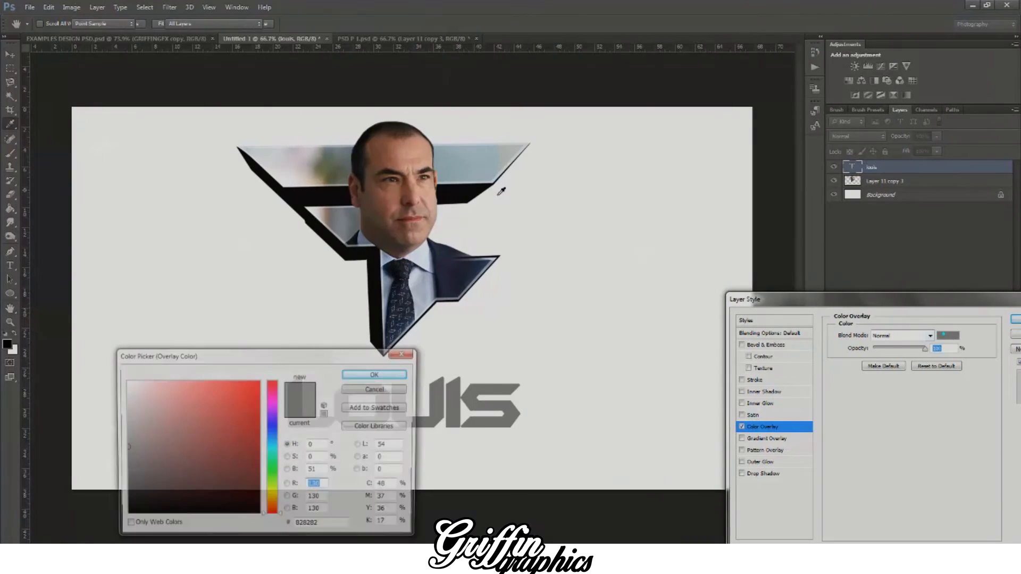
pyautogui.click(459, 180)
pyautogui.moveTo(317, 356); pyautogui.dragTo(655, 413)
pyautogui.click(338, 166)
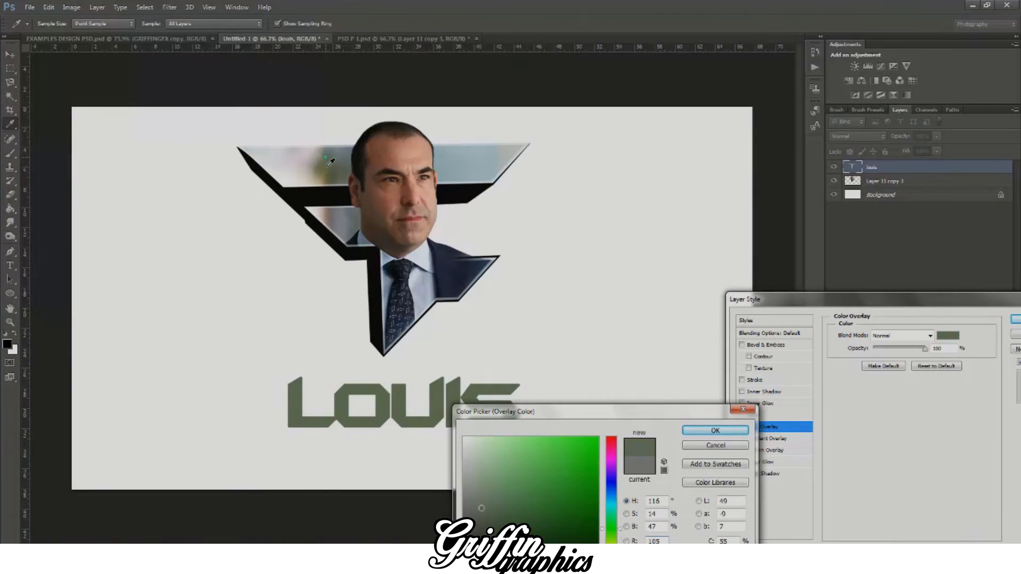
pyautogui.click(449, 175)
pyautogui.click(551, 450)
pyautogui.click(524, 453)
pyautogui.click(535, 461)
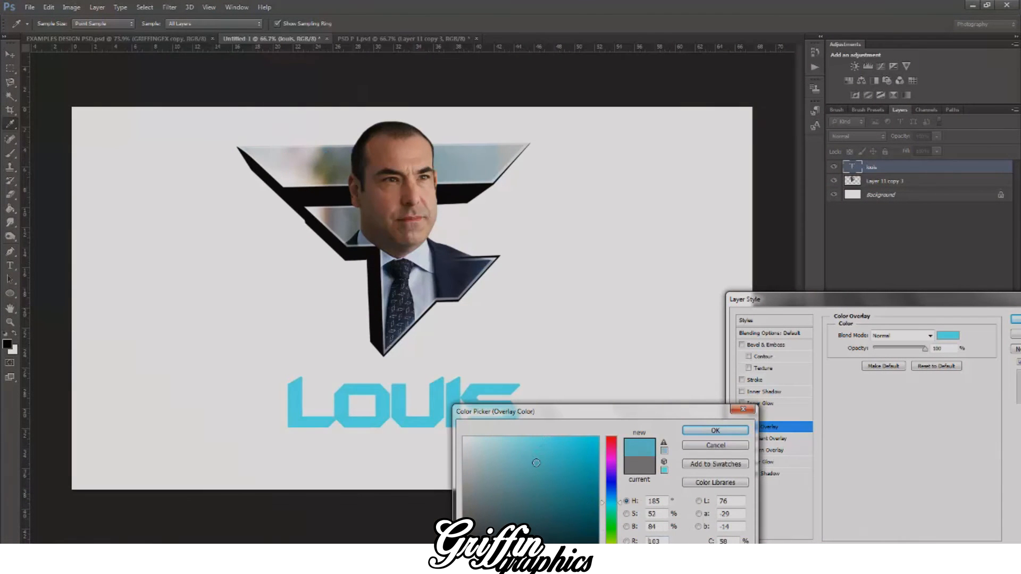
pyautogui.click(691, 432)
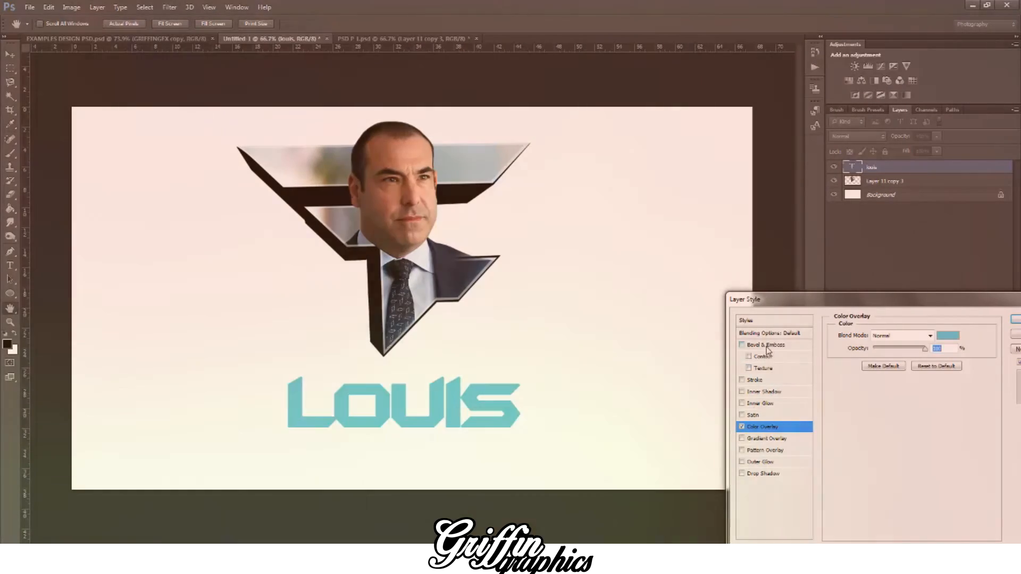
# Step: Give the Louis text a soft Drop Shadow at 90° with distance 0 px and size 10 px, leaving Bevel & Emboss off
pyautogui.click(765, 346)
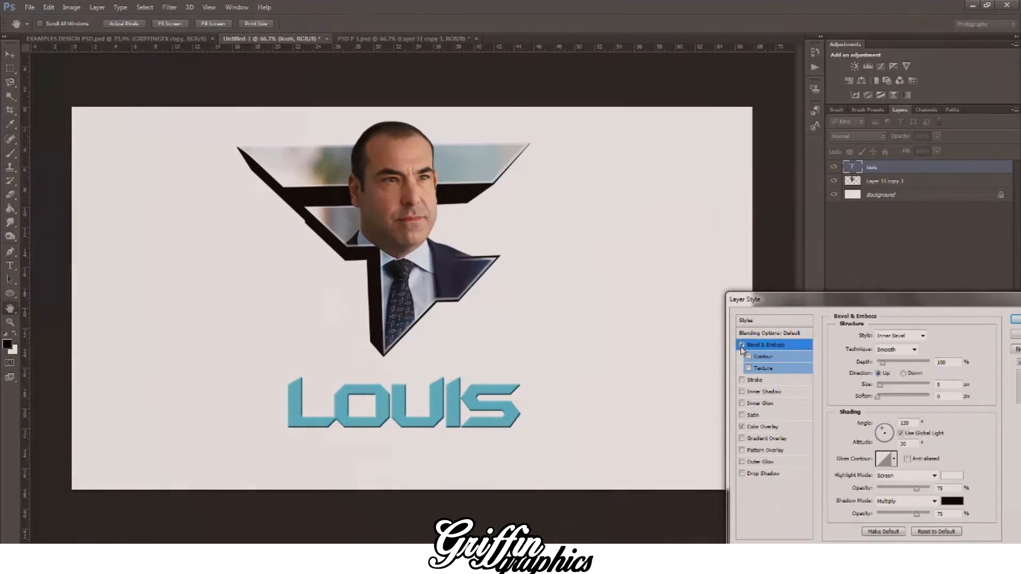
pyautogui.click(741, 346)
pyautogui.click(763, 474)
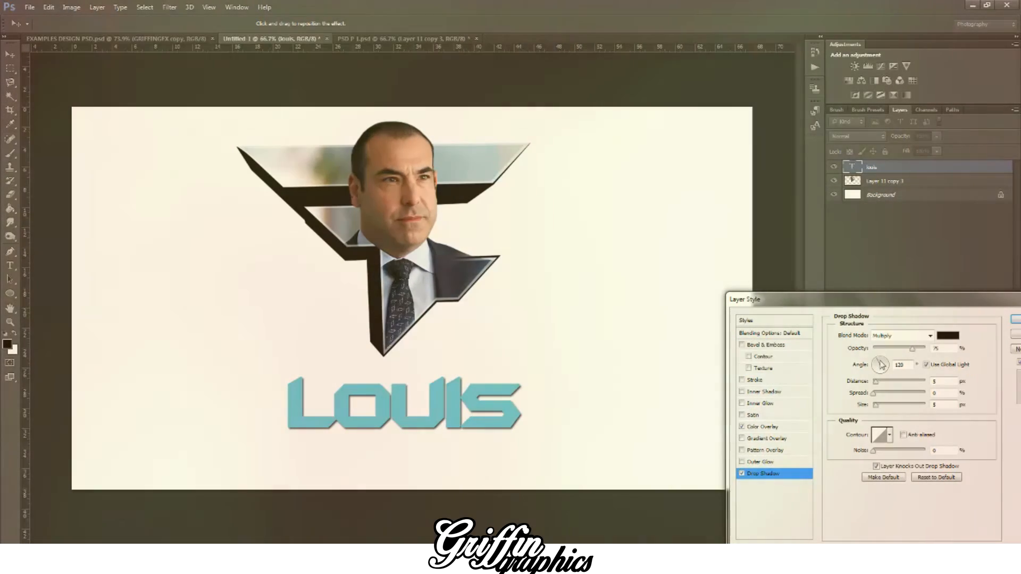
pyautogui.click(880, 360)
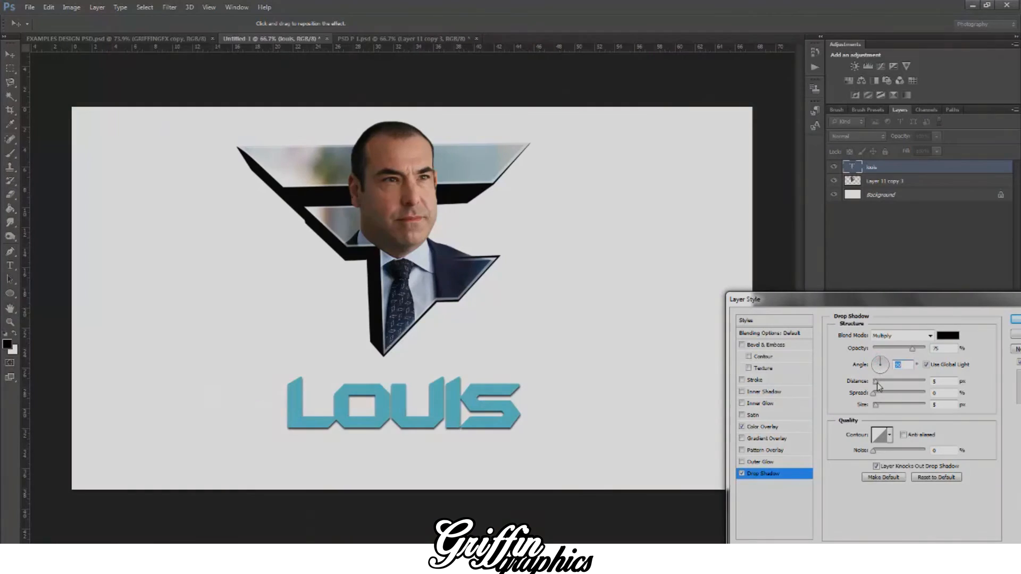
pyautogui.moveTo(878, 387); pyautogui.dragTo(870, 385)
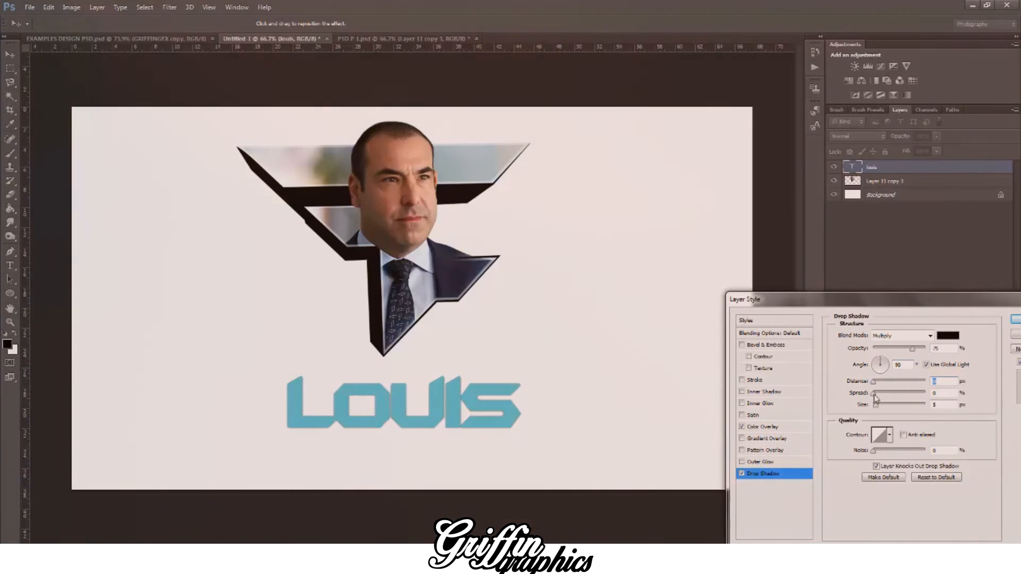
pyautogui.click(875, 394)
pyautogui.click(877, 406)
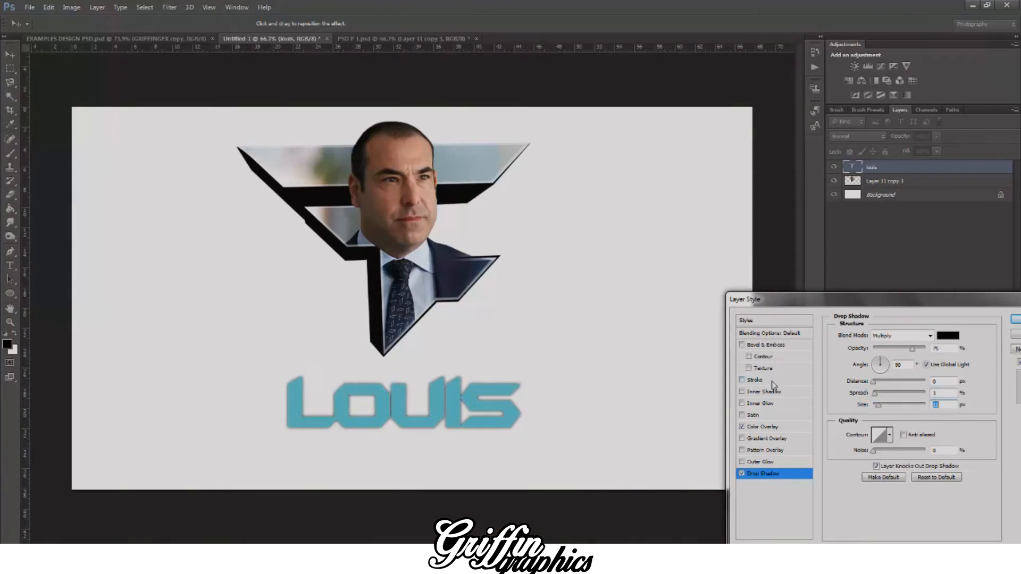
# Step: Add a 1 px black outside Stroke at about 56% opacity to the Louis text and apply the layer style
pyautogui.click(755, 380)
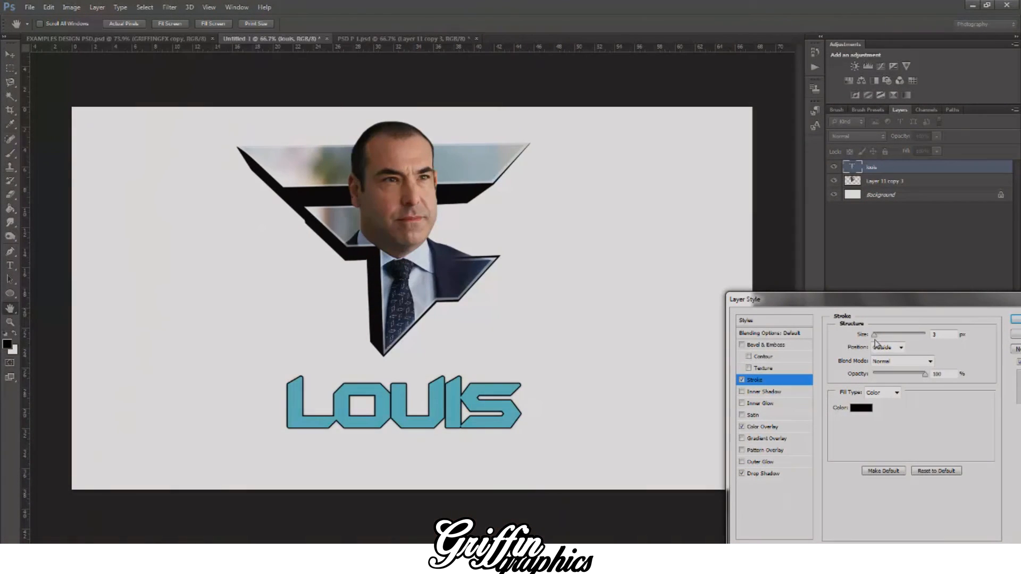
pyautogui.click(874, 336)
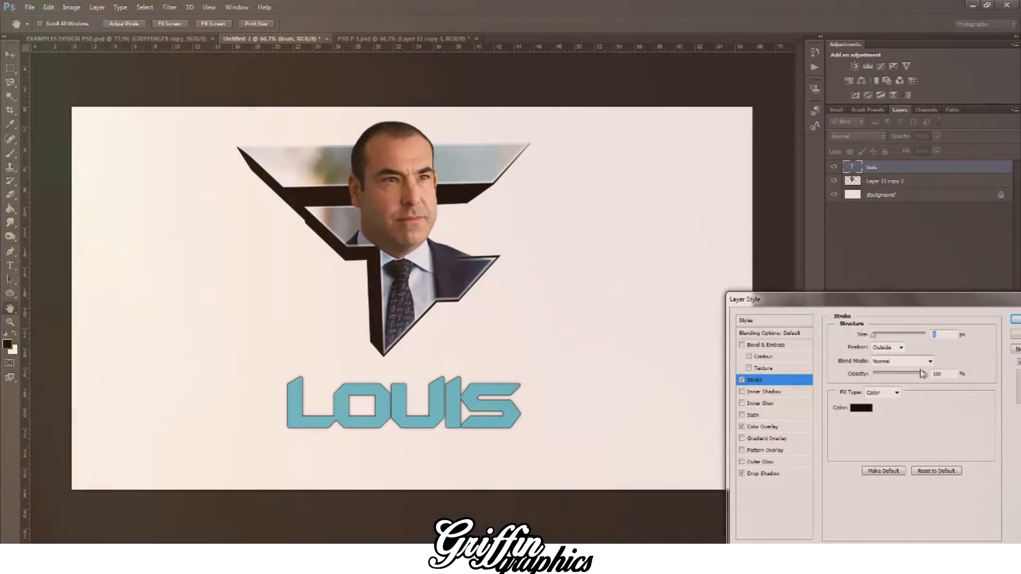
pyautogui.moveTo(925, 374); pyautogui.dragTo(903, 375)
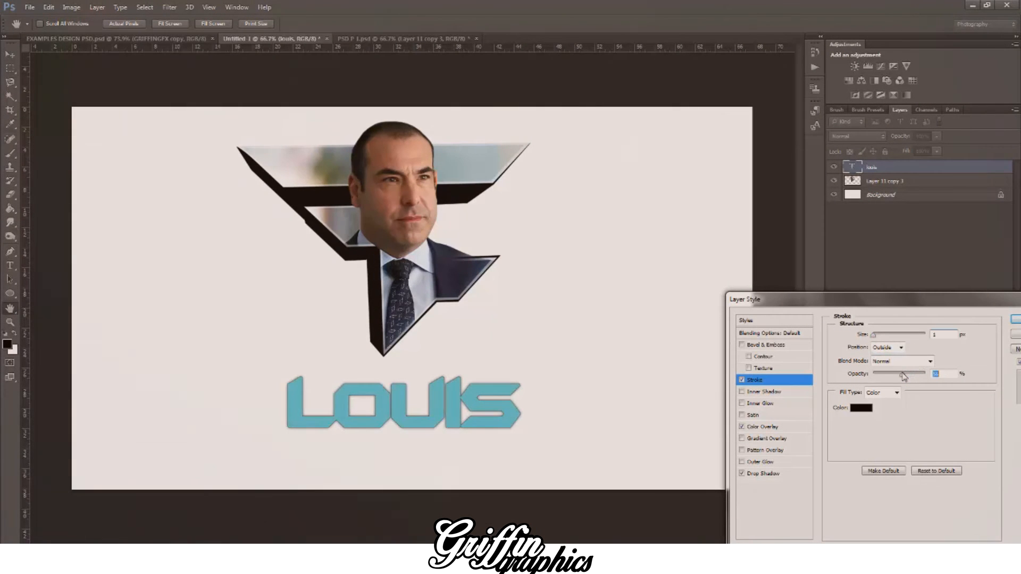
pyautogui.click(874, 336)
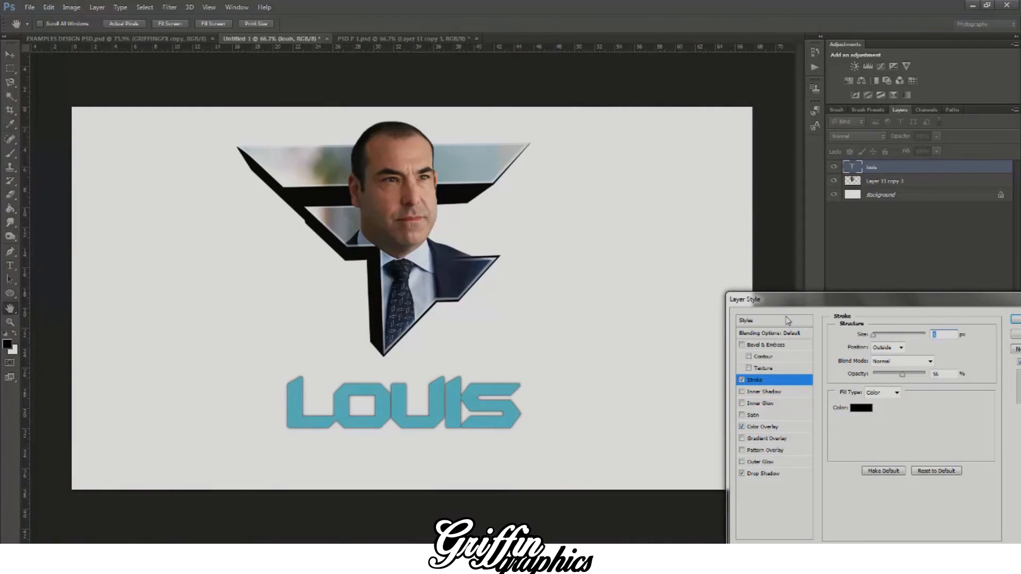
pyautogui.moveTo(787, 299); pyautogui.dragTo(678, 300)
pyautogui.click(921, 319)
# Step: Recheck the example pop-out design and clip a duplicate of the logo layer to the Louis text
pyautogui.click(132, 40)
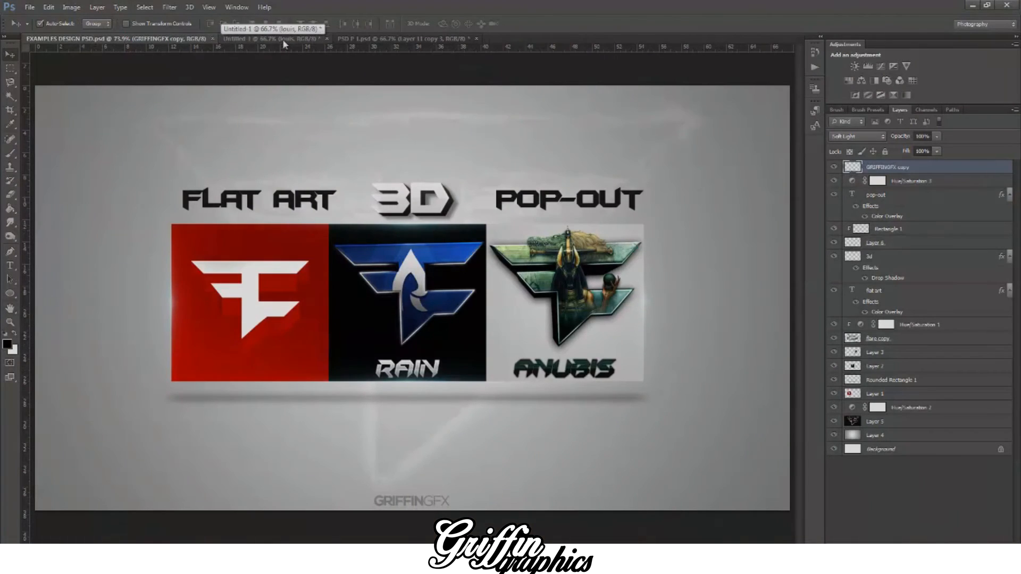
pyautogui.click(282, 39)
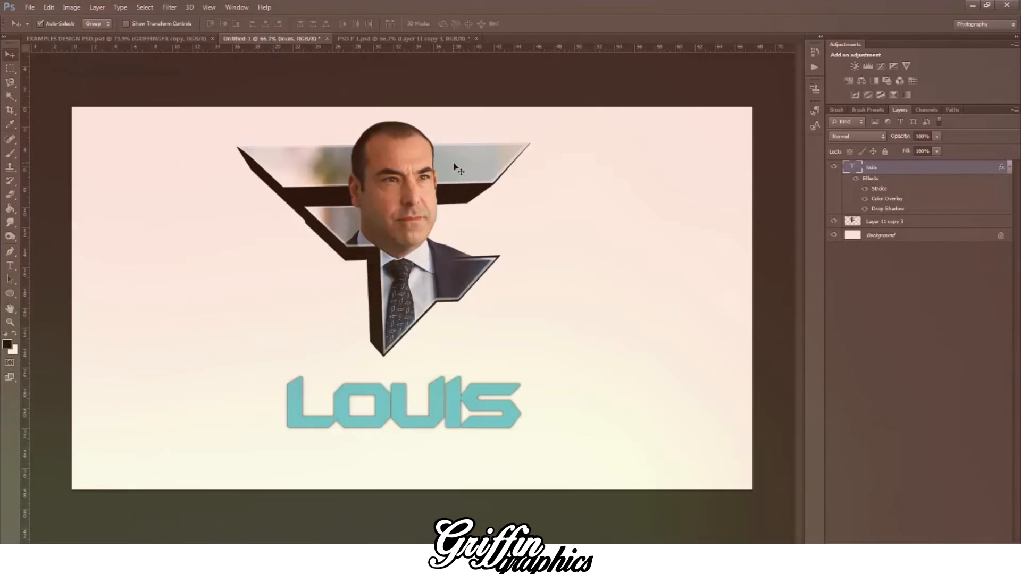
pyautogui.click(425, 170)
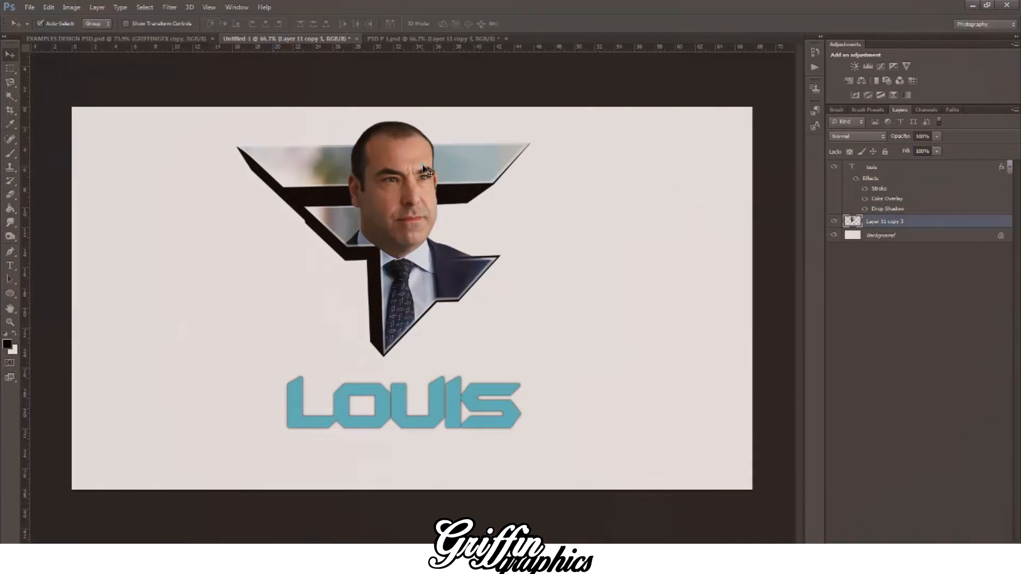
pyautogui.hotkey('ctrl', 'j')
pyautogui.moveTo(893, 227); pyautogui.dragTo(875, 164)
pyautogui.rightClick(887, 170)
pyautogui.click(773, 274)
pyautogui.moveTo(434, 199); pyautogui.dragTo(434, 356)
pyautogui.hotkey('ctrl', 'z')
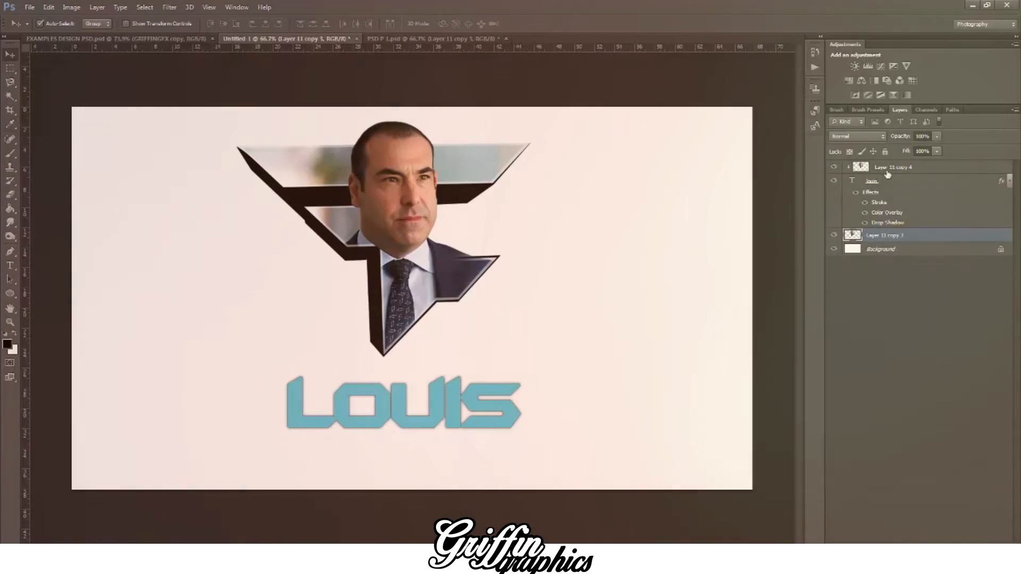
# Step: Rasterize the Louis text and its layer style into a plain pixel layer
pyautogui.click(881, 181)
pyautogui.rightClick(881, 181)
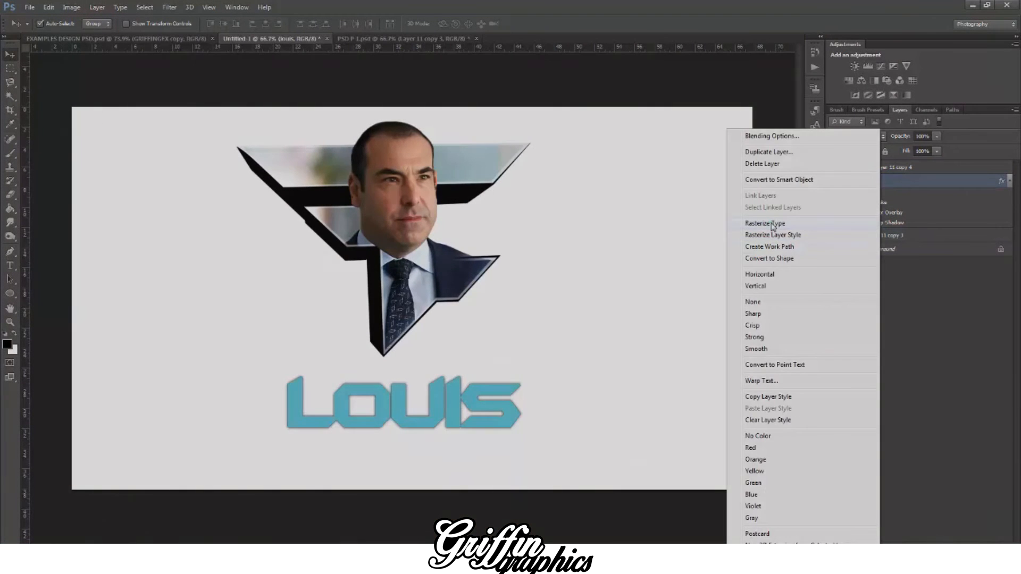
pyautogui.click(771, 224)
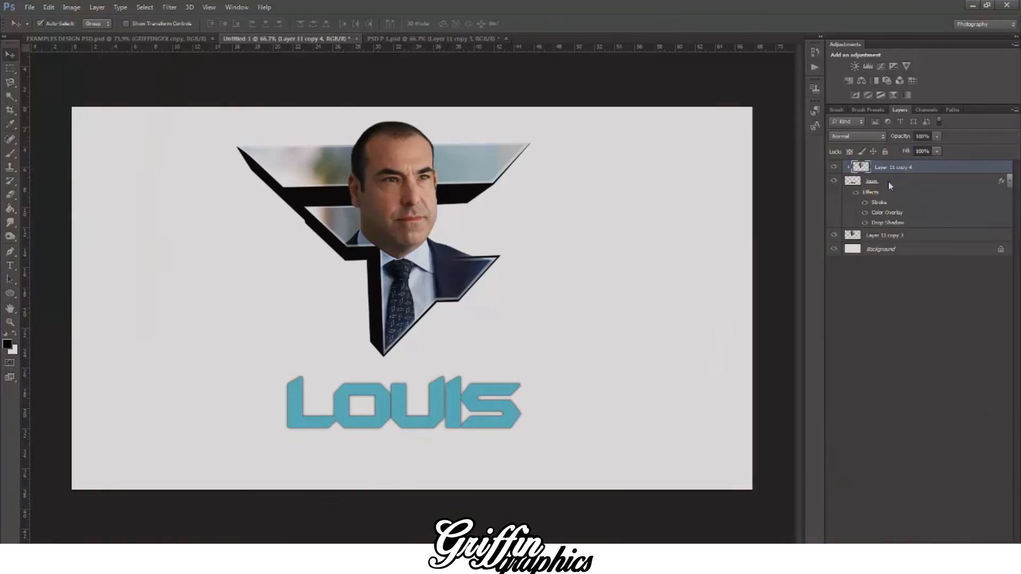
pyautogui.rightClick(888, 181)
pyautogui.click(786, 236)
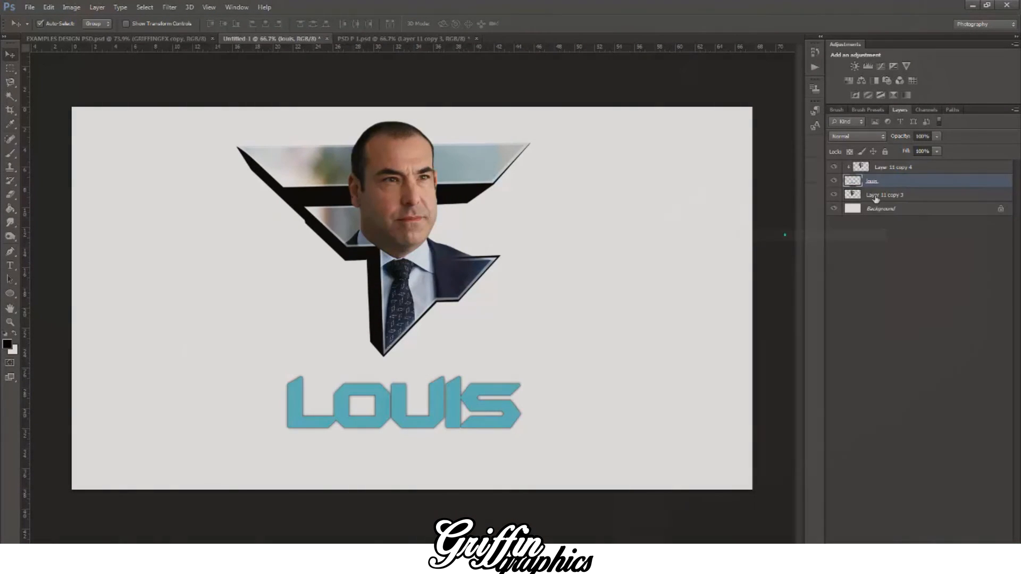
# Step: Enlarge the clipped logo copy to about 260% and position it over the Louis lettering, applying the transform
pyautogui.click(894, 170)
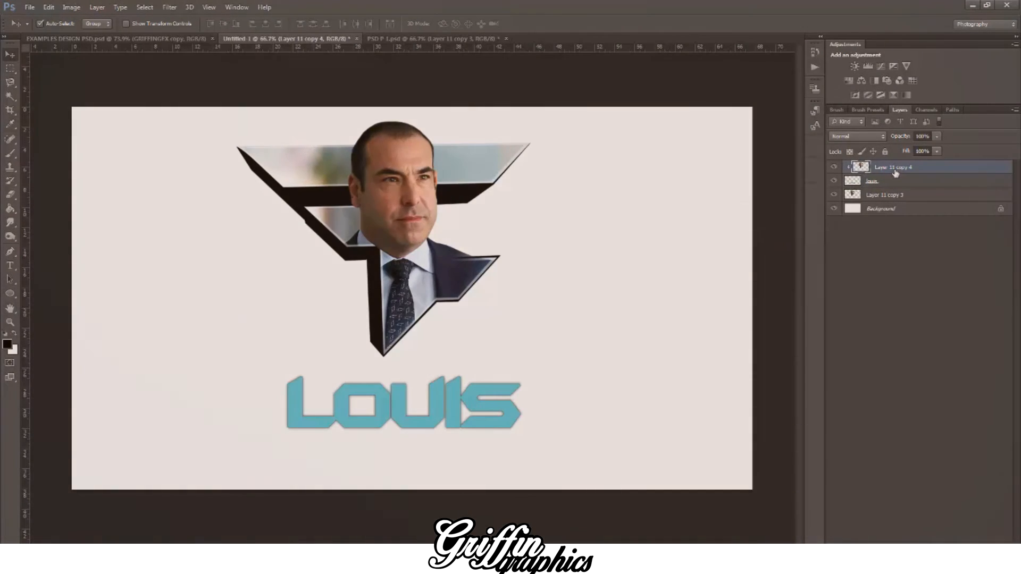
pyautogui.hotkey('ctrl', 't')
pyautogui.moveTo(420, 213); pyautogui.dragTo(374, 435)
pyautogui.moveTo(502, 337); pyautogui.dragTo(719, 131)
pyautogui.moveTo(579, 243); pyautogui.dragTo(442, 448)
pyautogui.moveTo(602, 333); pyautogui.dragTo(825, 151)
pyautogui.moveTo(483, 259); pyautogui.dragTo(553, 387)
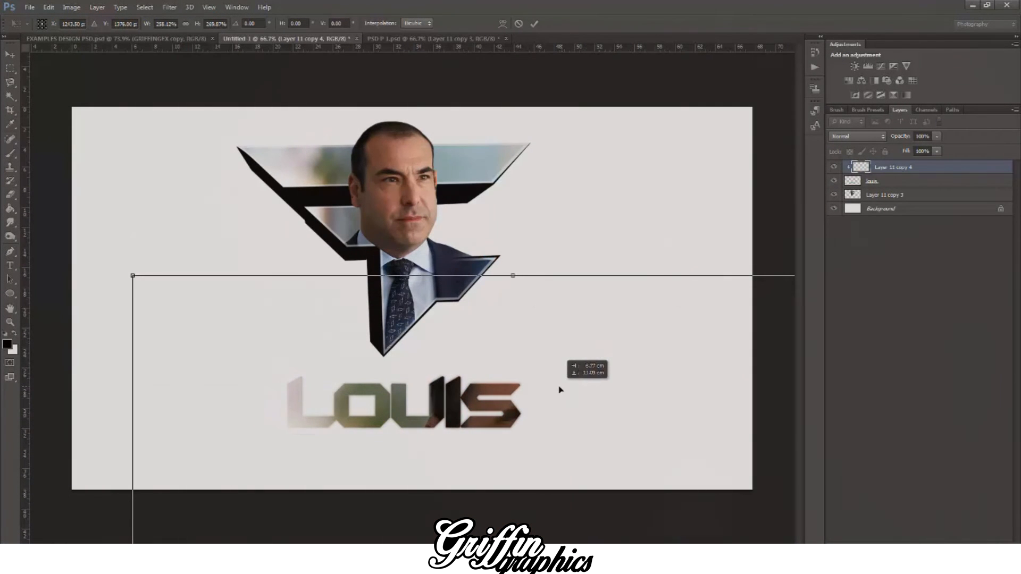
pyautogui.click(10, 54)
pyautogui.click(452, 211)
# Step: Apply a strong Gaussian Blur with a radius of roughly 120 px to the clipped logo copy
pyautogui.click(170, 7)
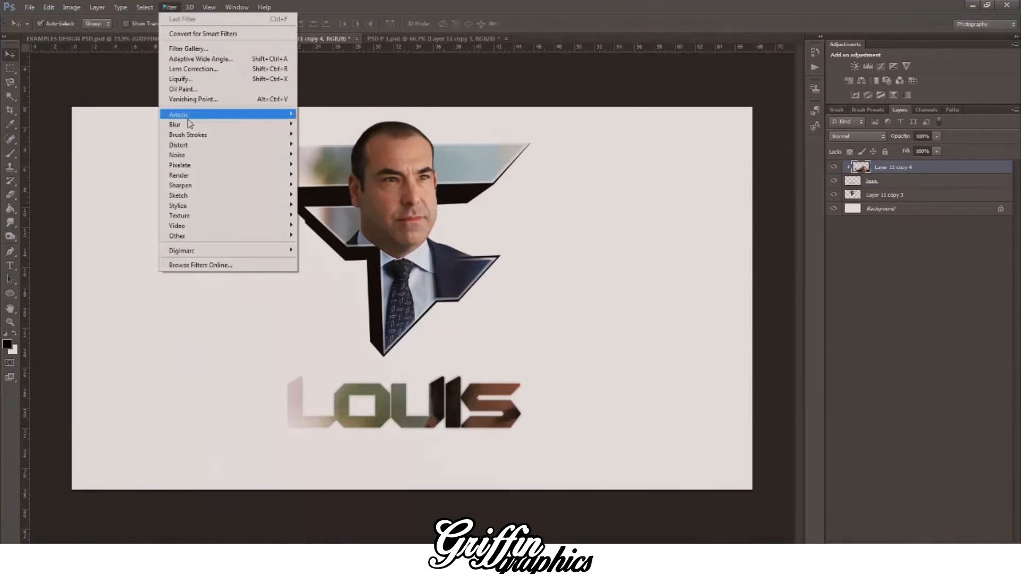
pyautogui.moveTo(181, 124)
pyautogui.click(326, 200)
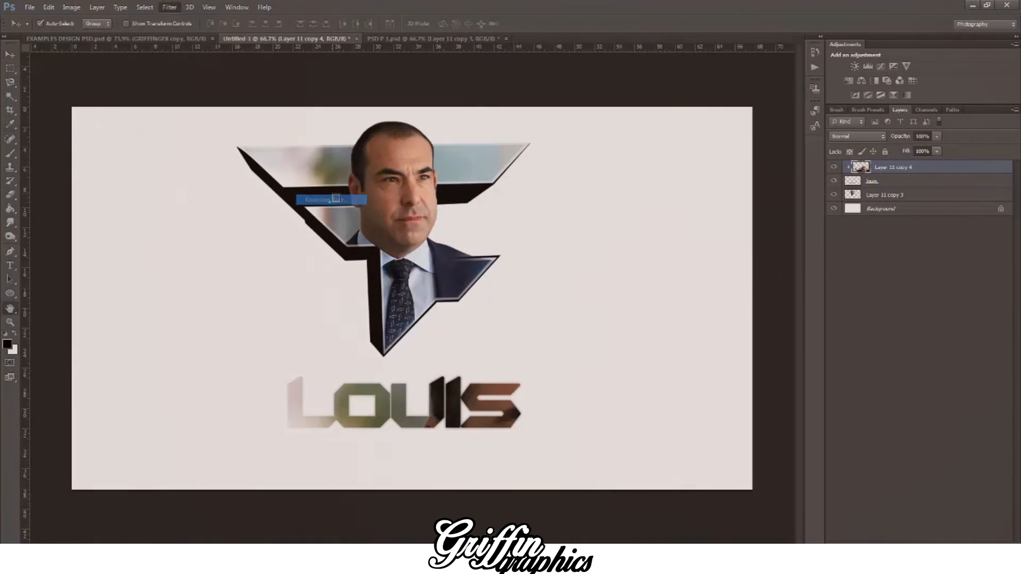
pyautogui.moveTo(863, 341); pyautogui.dragTo(866, 342)
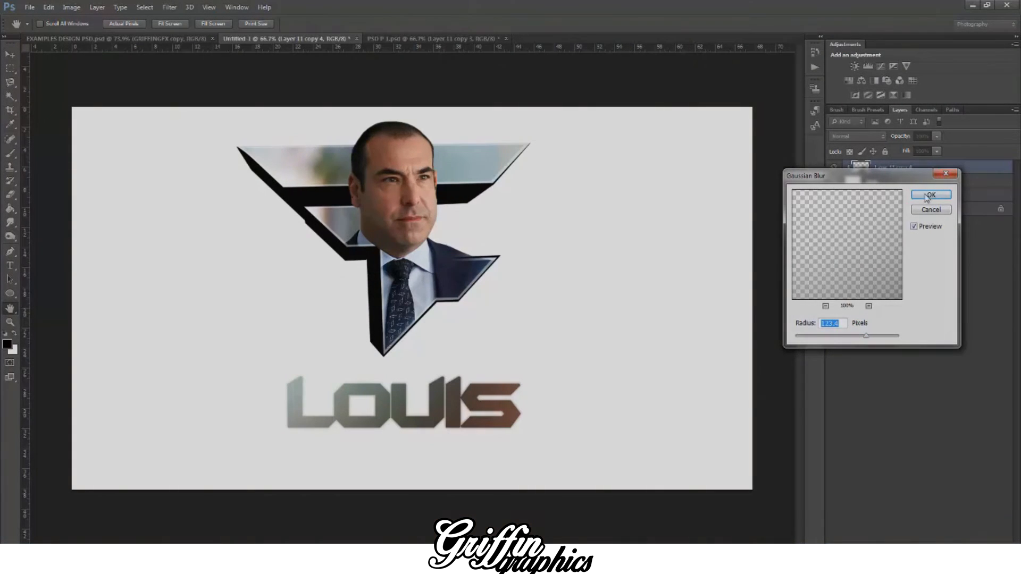
pyautogui.click(928, 196)
# Step: Reposition the blurred logo copy so the Louis lettering blends from reddish brown on its left to turquoise on its right
pyautogui.hotkey('ctrl', 't')
pyautogui.moveTo(506, 398); pyautogui.dragTo(343, 306)
pyautogui.click(11, 54)
pyautogui.click(452, 212)
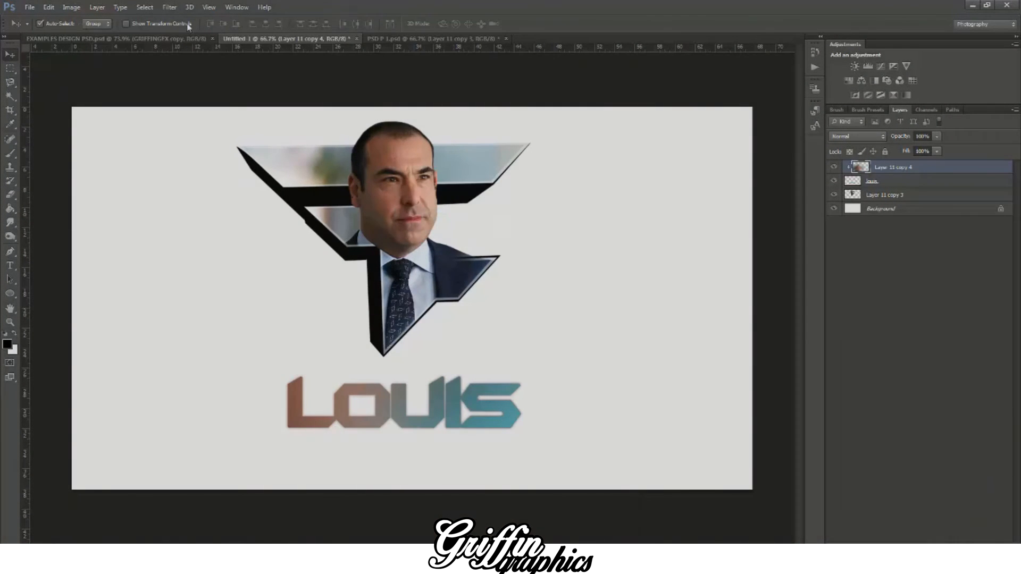
# Step: Compare with the example pop-out design and merge the blurred logo copy with the Louis lettering layer
pyautogui.click(180, 38)
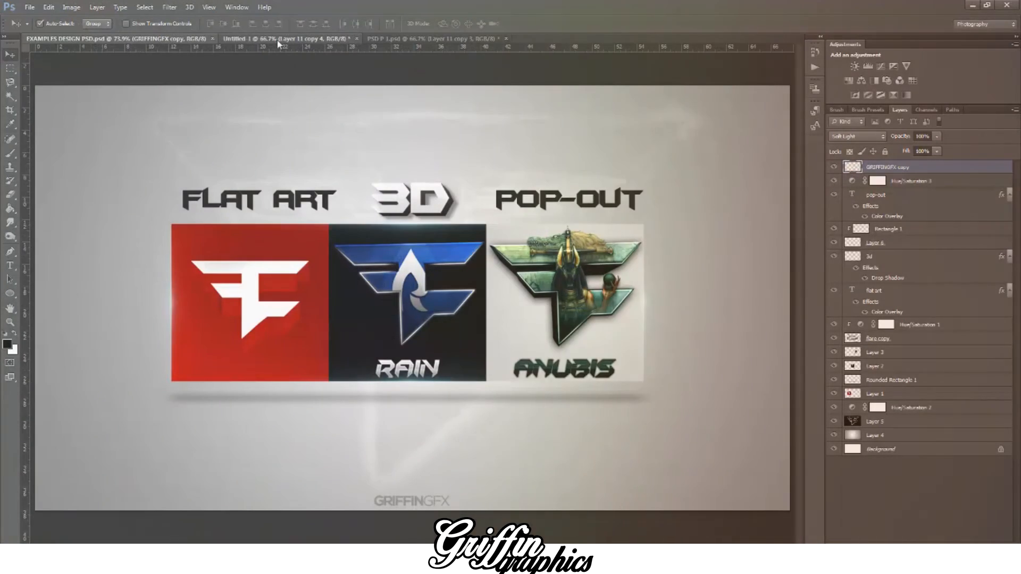
pyautogui.click(277, 39)
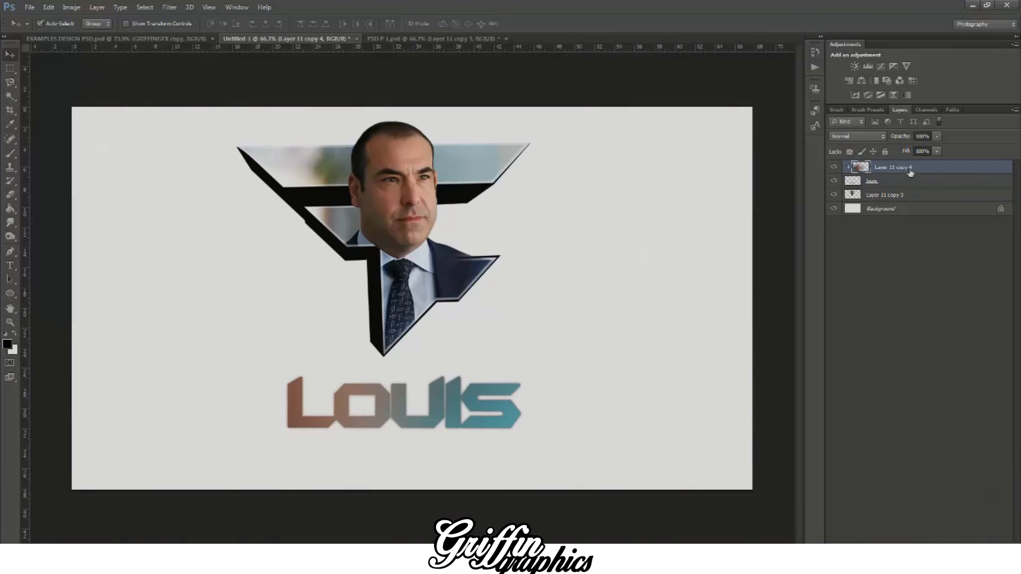
pyautogui.rightClick(910, 171)
pyautogui.click(930, 175)
pyautogui.keyDown('ctrl'); pyautogui.click(899, 184); pyautogui.keyUp('ctrl')
pyautogui.rightClick(898, 184)
pyautogui.click(764, 387)
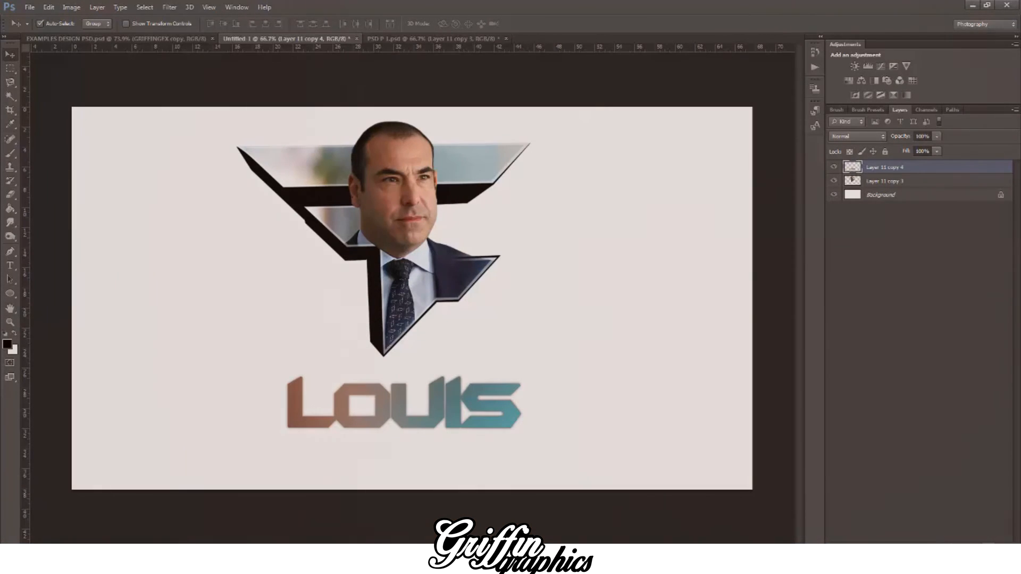
# Step: Draw a black rectangle about 740 × 125 px on a new layer over the lower half of Louis and rasterize it
pyautogui.hotkey('ctrl', 'shift', 'alt', 'n')
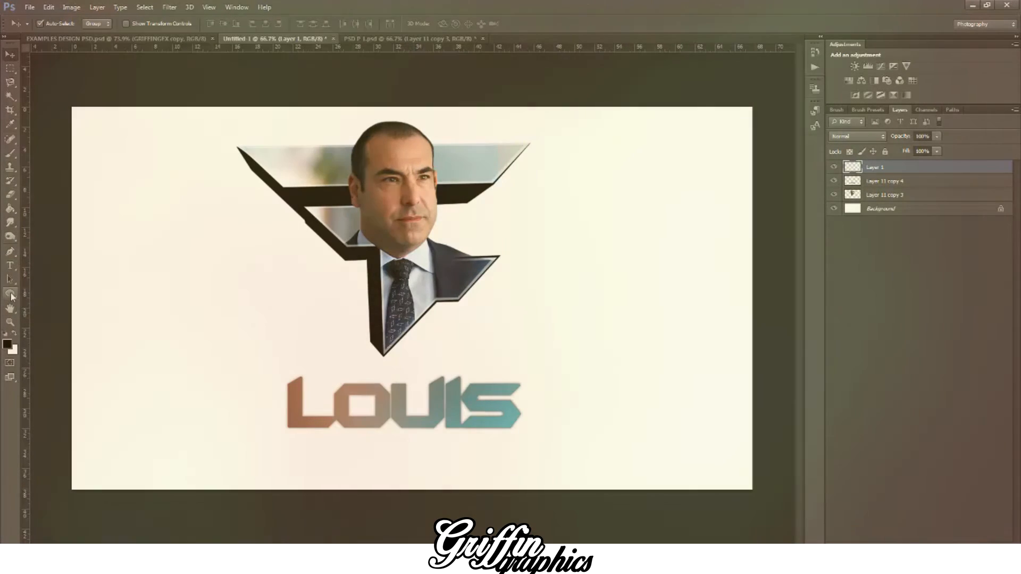
pyautogui.moveTo(9, 293); pyautogui.dragTo(36, 294)
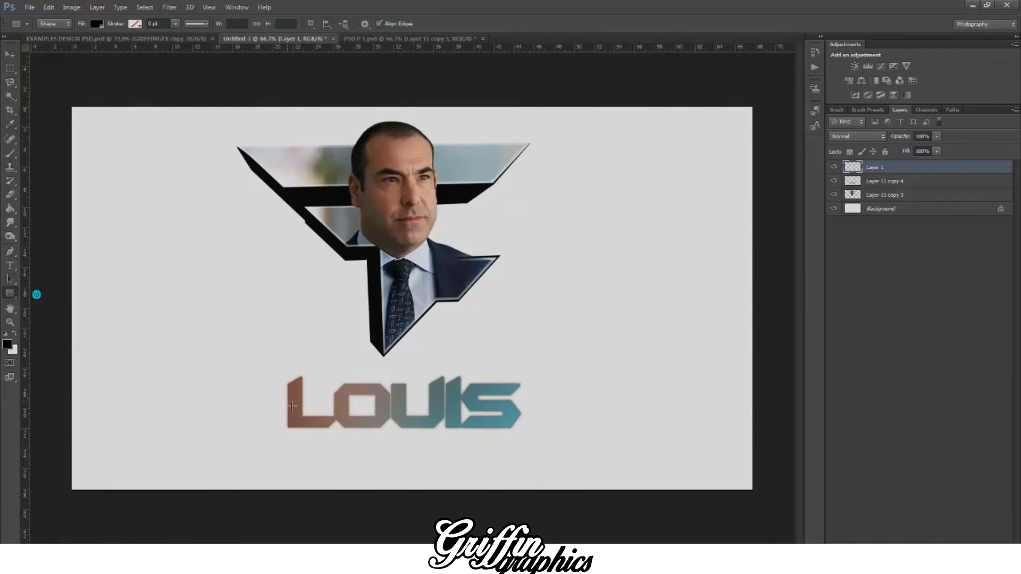
pyautogui.moveTo(283, 408); pyautogui.dragTo(541, 448)
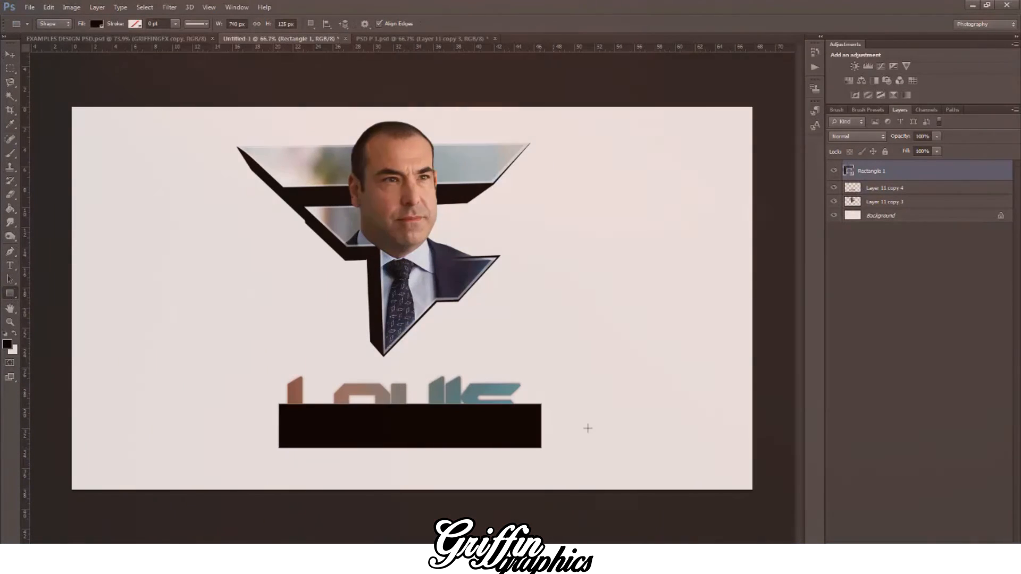
pyautogui.rightClick(857, 184)
pyautogui.click(764, 223)
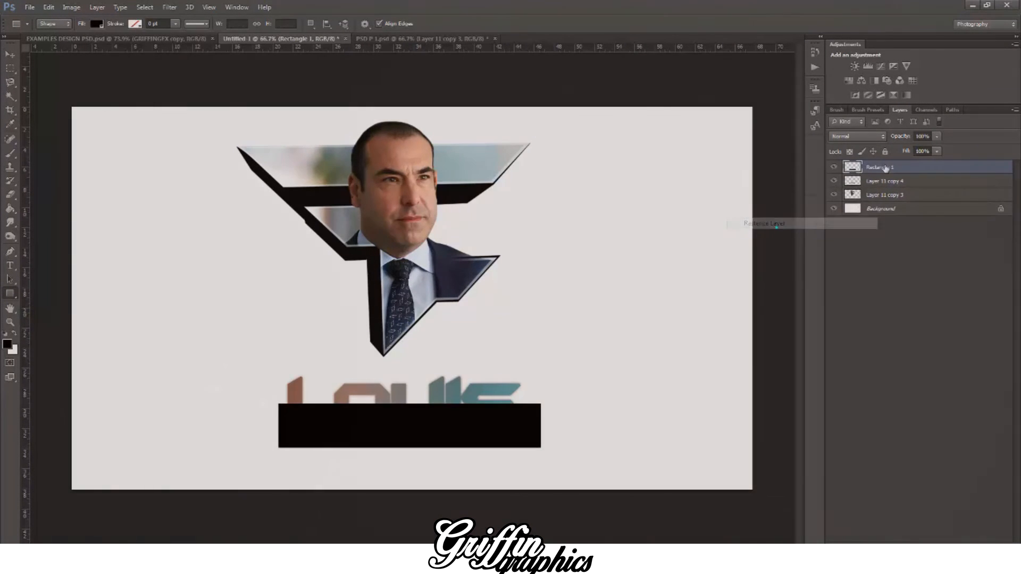
# Step: Clip the rectangle to the Louis lettering, reduce its opacity to 27%, and compare with the example design
pyautogui.rightClick(888, 168)
pyautogui.click(773, 274)
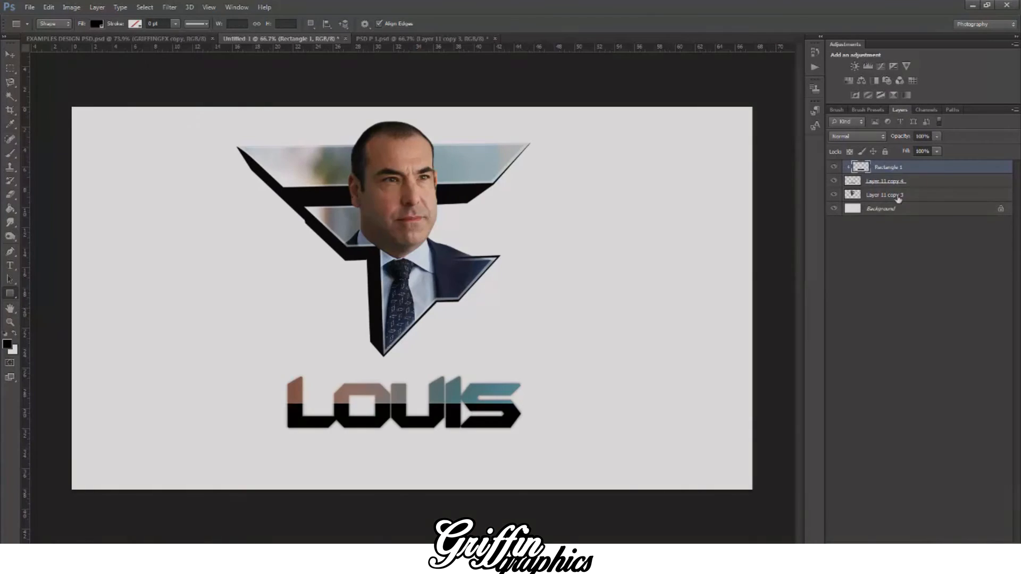
pyautogui.moveTo(925, 144); pyautogui.dragTo(897, 152)
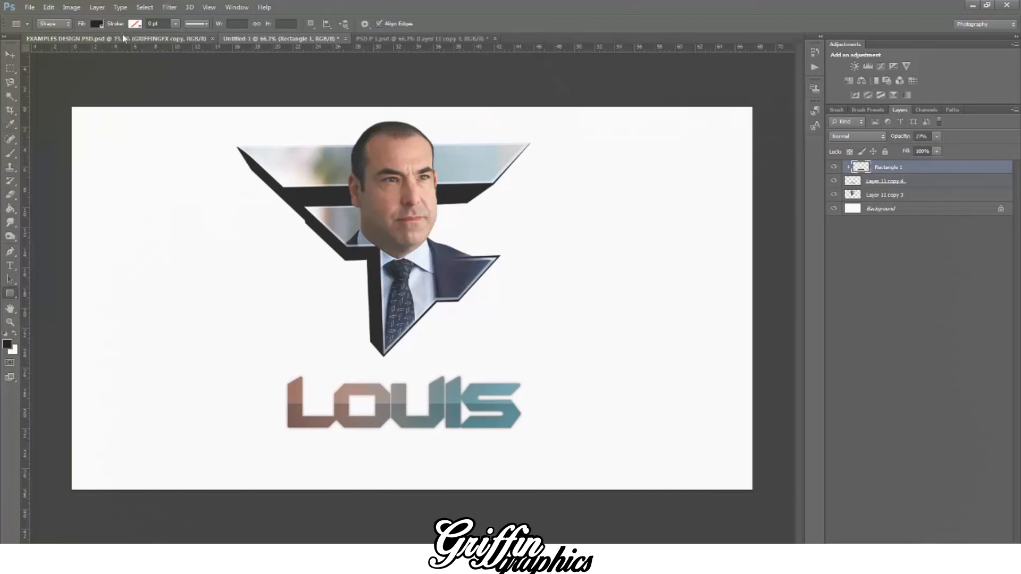
pyautogui.click(119, 40)
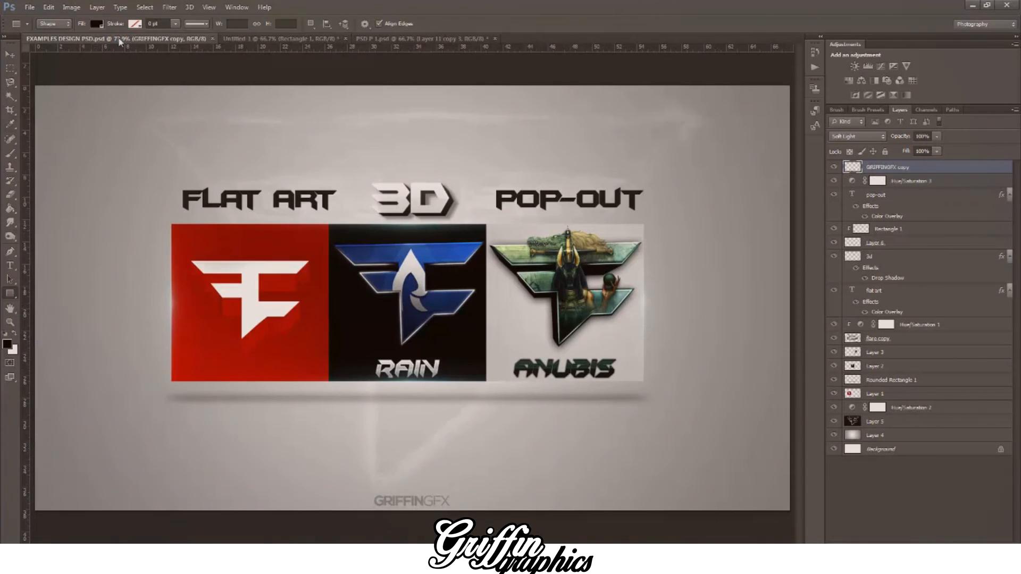
pyautogui.click(234, 38)
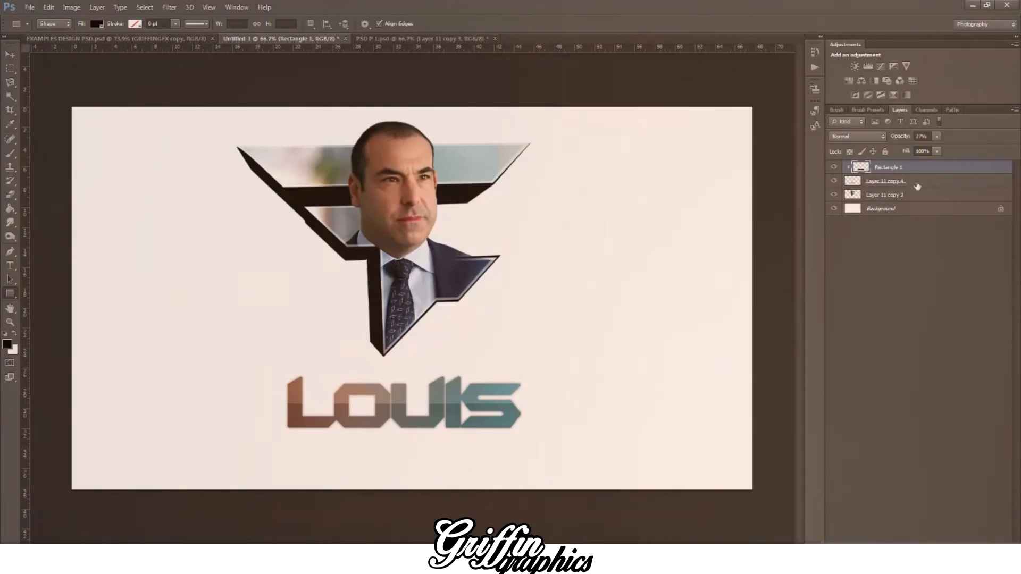
pyautogui.keyDown('ctrl'); pyautogui.click(893, 183); pyautogui.keyUp('ctrl')
pyautogui.hotkey('ctrl', 't')
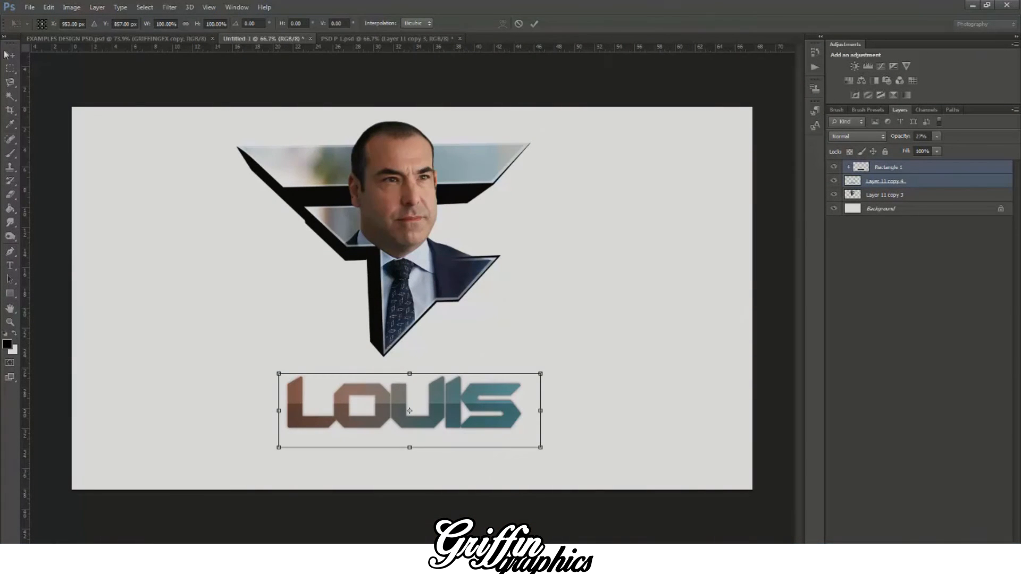
pyautogui.press('Return')
# Step: Try a black Drop Shadow on the Louis lettering with distance 0 px, size 10 px and opacity about 27%
pyautogui.click(926, 186)
pyautogui.rightClick(931, 184)
pyautogui.click(792, 149)
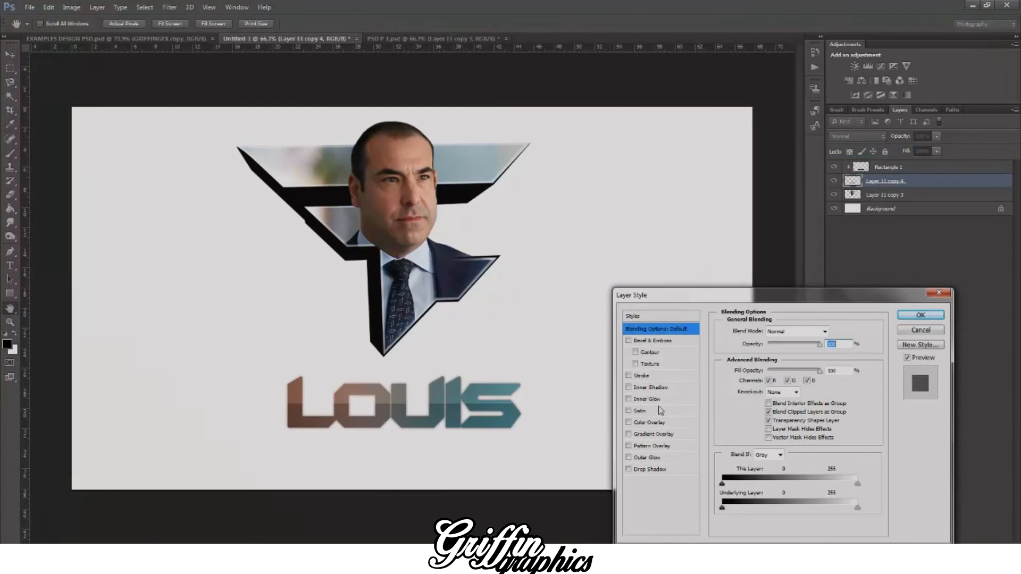
pyautogui.click(644, 469)
pyautogui.moveTo(767, 378); pyautogui.dragTo(766, 403)
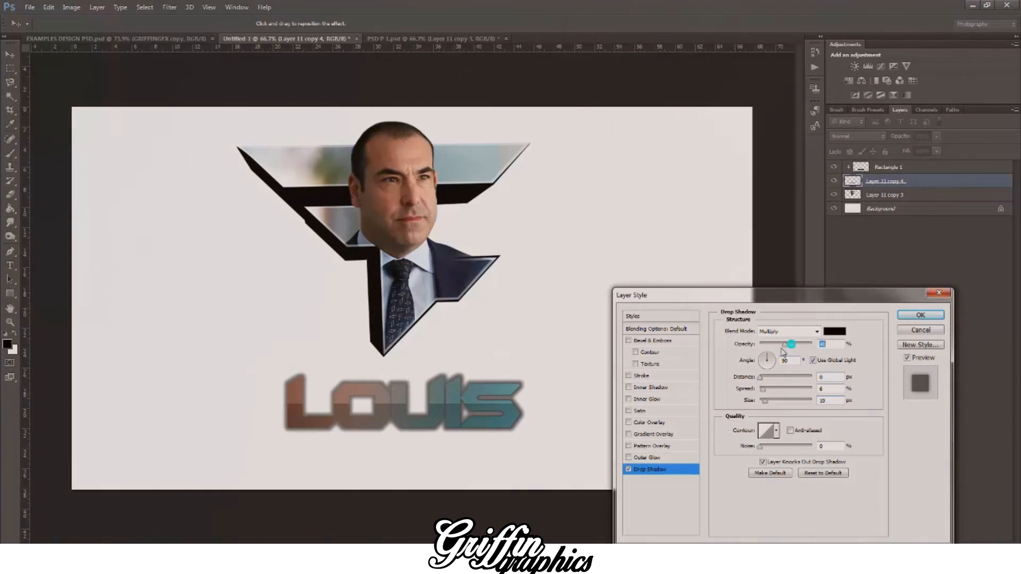
pyautogui.moveTo(799, 344); pyautogui.dragTo(775, 355)
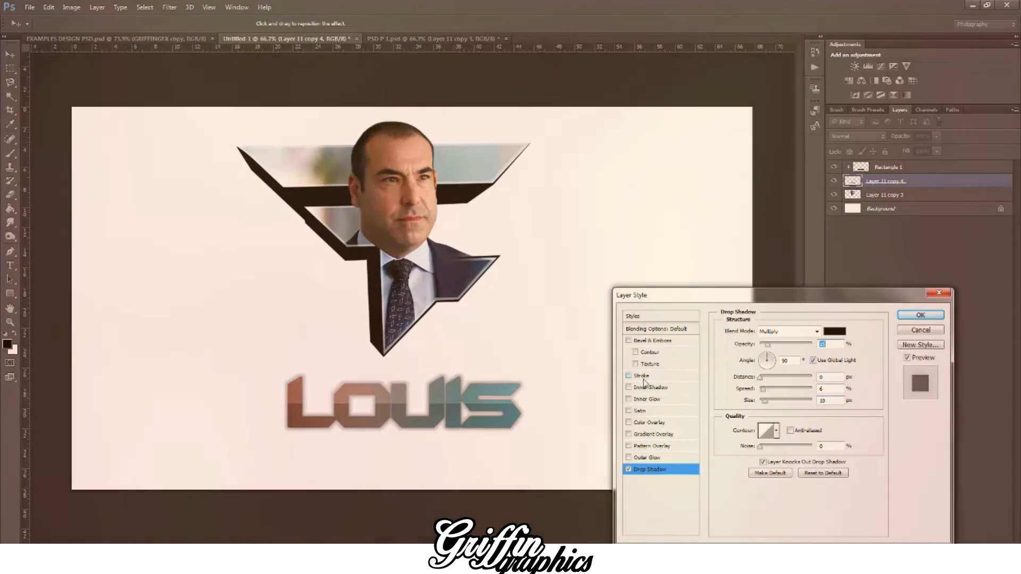
# Step: Try a thin black outside Stroke at reduced opacity on the Louis lettering and discard the layer style changes
pyautogui.click(643, 376)
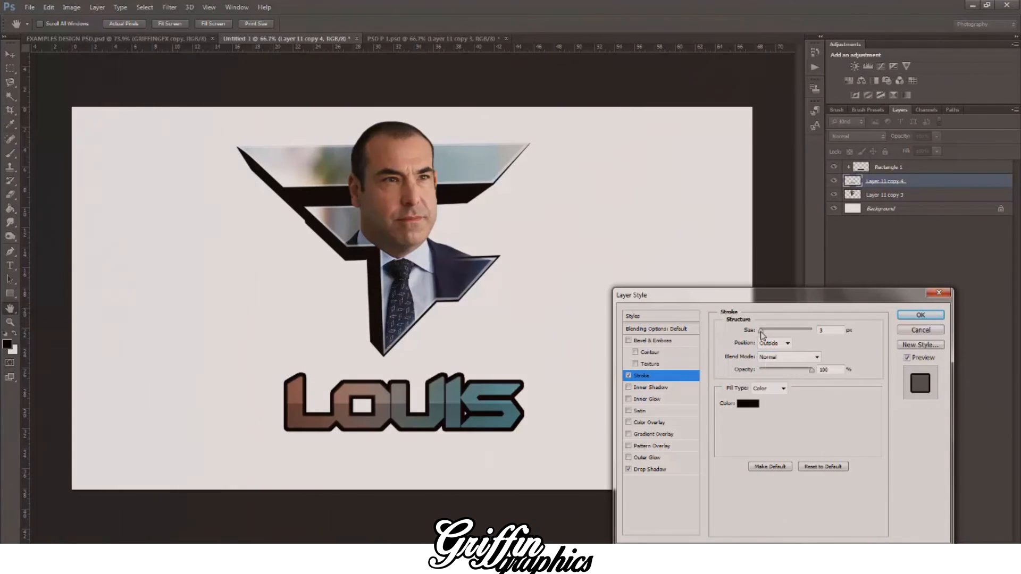
pyautogui.moveTo(761, 330); pyautogui.dragTo(760, 331)
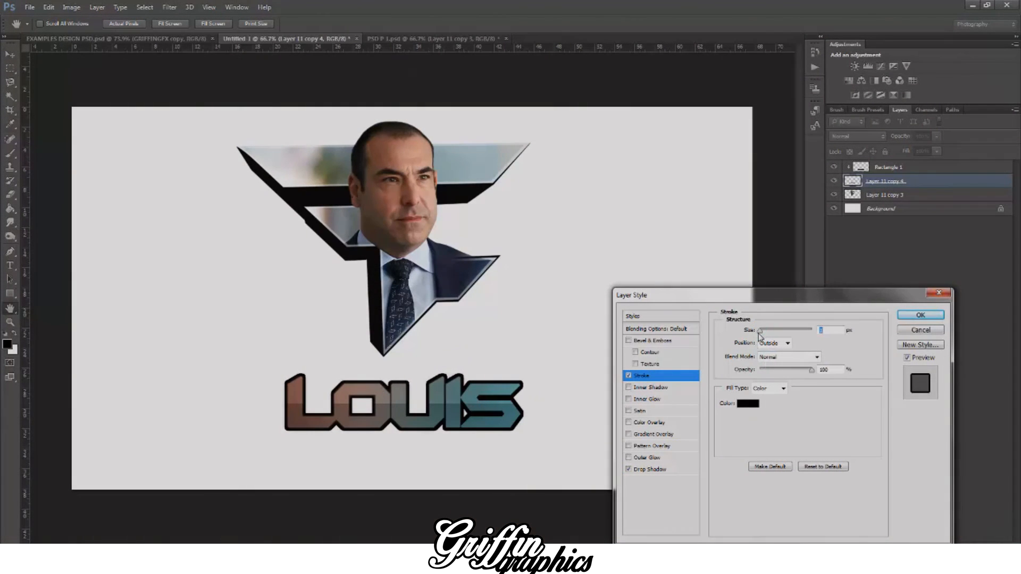
pyautogui.moveTo(786, 376); pyautogui.dragTo(767, 375)
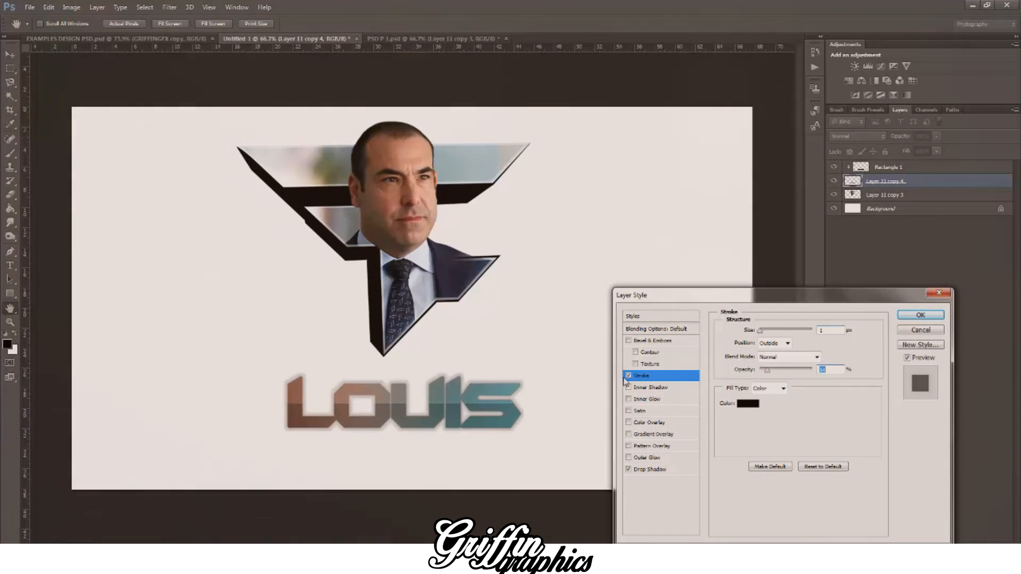
pyautogui.click(628, 375)
pyautogui.click(915, 332)
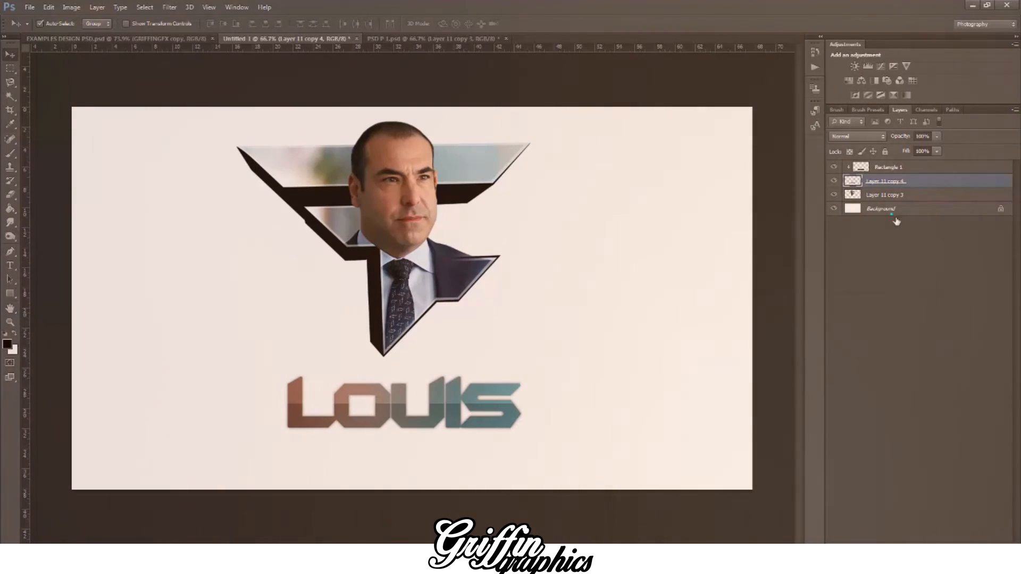
# Step: Scale the logo, Louis lettering and clipped rectangle together to about 83% and move them near the canvas centre
pyautogui.click(891, 211)
pyautogui.click(891, 195)
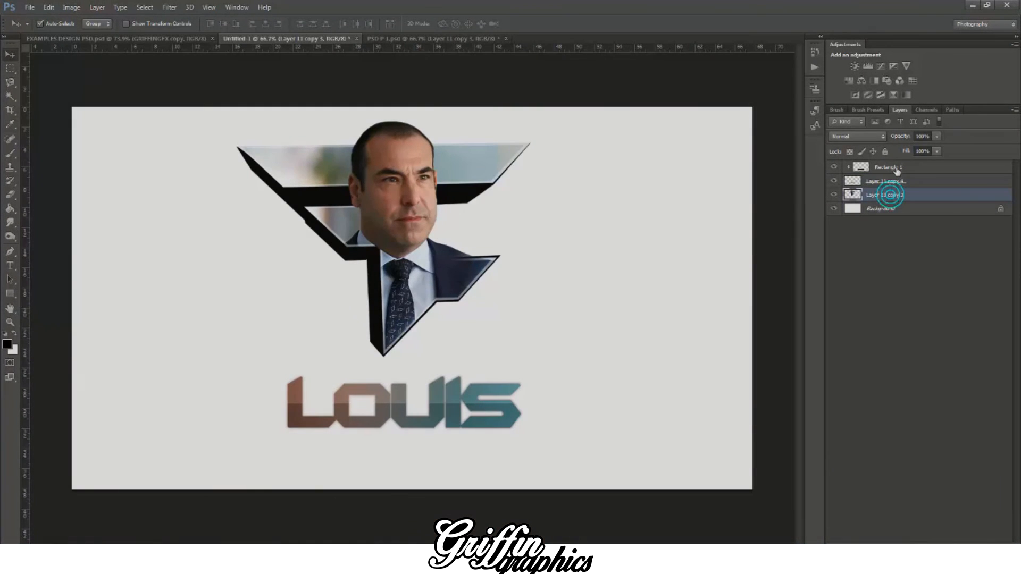
pyautogui.keyDown('shift'); pyautogui.click(896, 167); pyautogui.keyUp('shift')
pyautogui.hotkey('ctrl', 't')
pyautogui.moveTo(539, 119); pyautogui.dragTo(489, 176)
pyautogui.moveTo(432, 225); pyautogui.dragTo(459, 217)
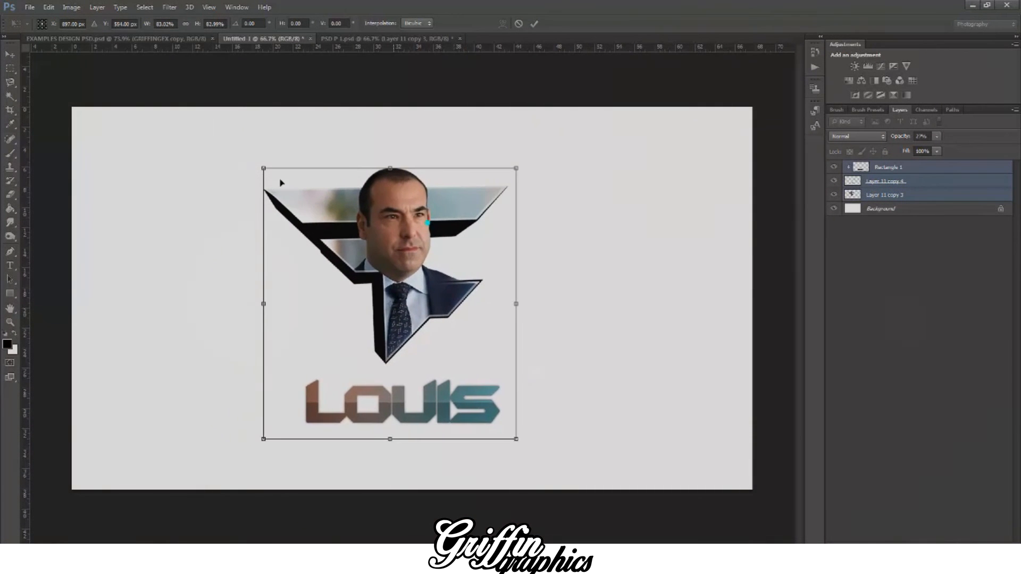
pyautogui.click(10, 54)
pyautogui.click(457, 212)
pyautogui.moveTo(419, 234)
pyautogui.mouseDown()
pyautogui.moveTo(428, 227)
pyautogui.moveTo(420, 222)
pyautogui.moveTo(428, 226)
pyautogui.mouseUp()
# Step: Add a new layer directly above the Background and set the foreground colour to dark grey 5c5b5b
pyautogui.click(912, 210)
pyautogui.hotkey('ctrl', 'shift', 'alt', 'n')
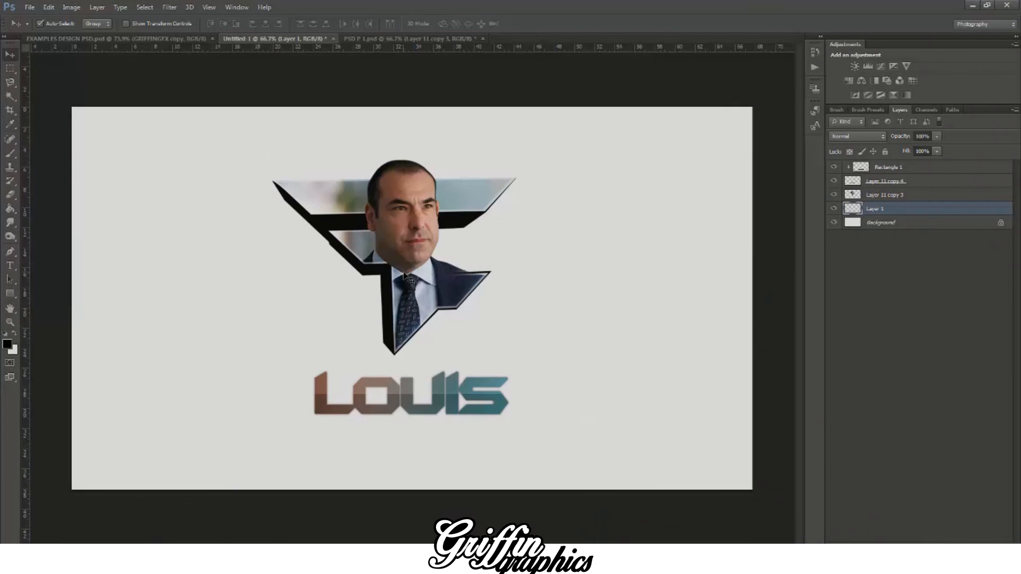
pyautogui.click(7, 343)
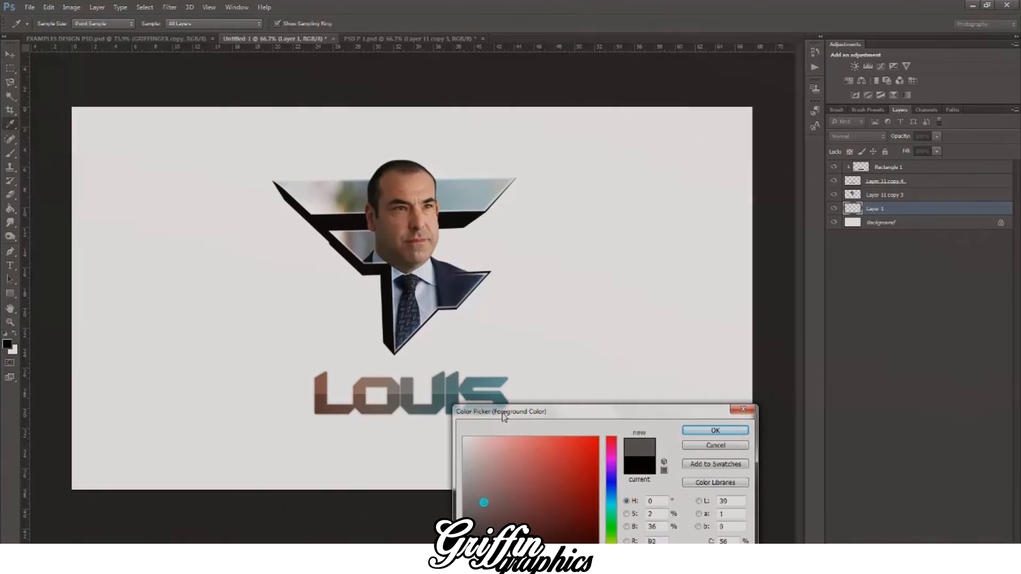
pyautogui.moveTo(502, 416); pyautogui.dragTo(502, 370)
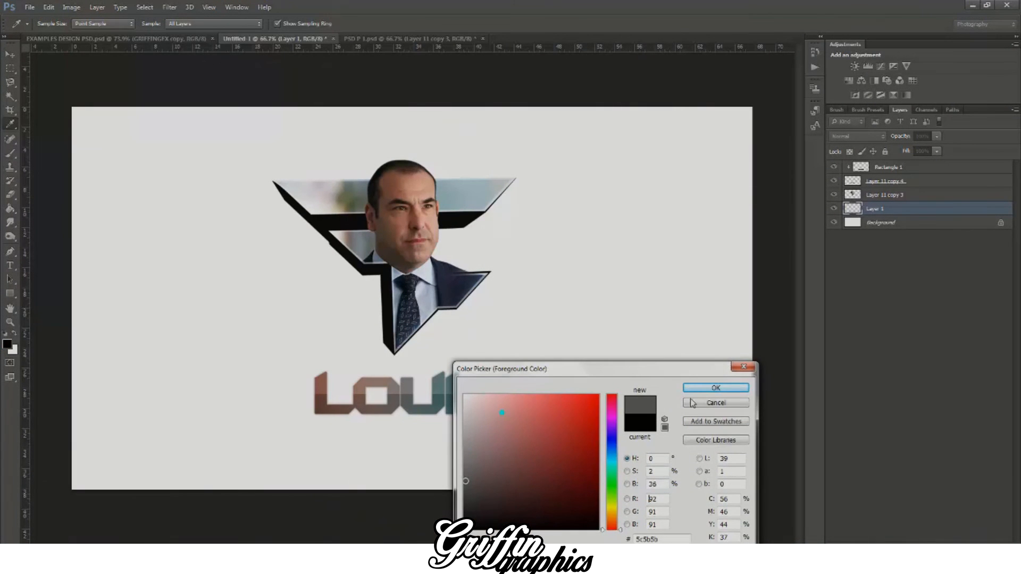
pyautogui.click(710, 384)
# Step: Fill the new layer with a radial gradient from light grey near the canvas centre to dark grey towards the edges
pyautogui.press('v')
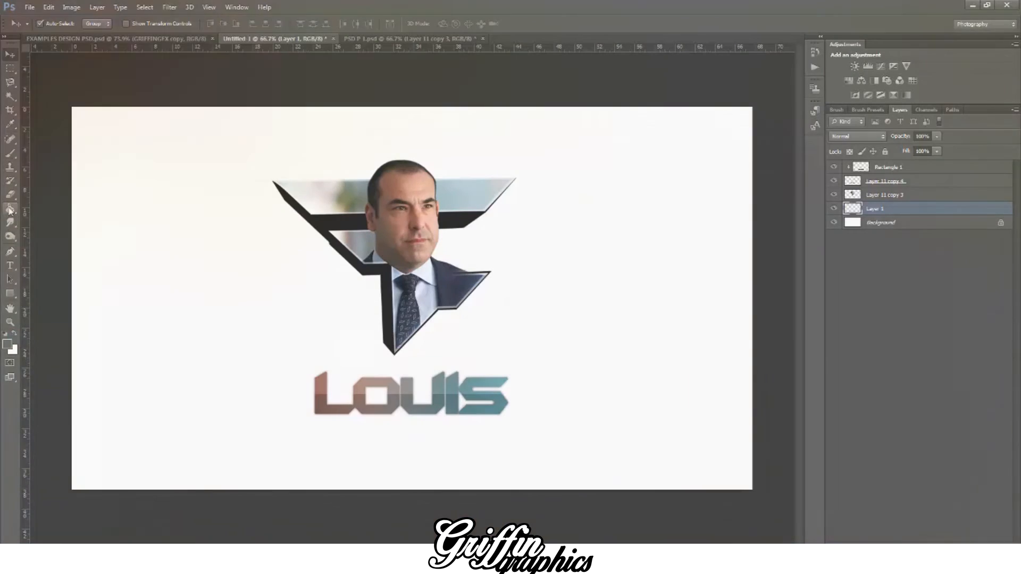
pyautogui.moveTo(10, 209); pyautogui.dragTo(40, 220)
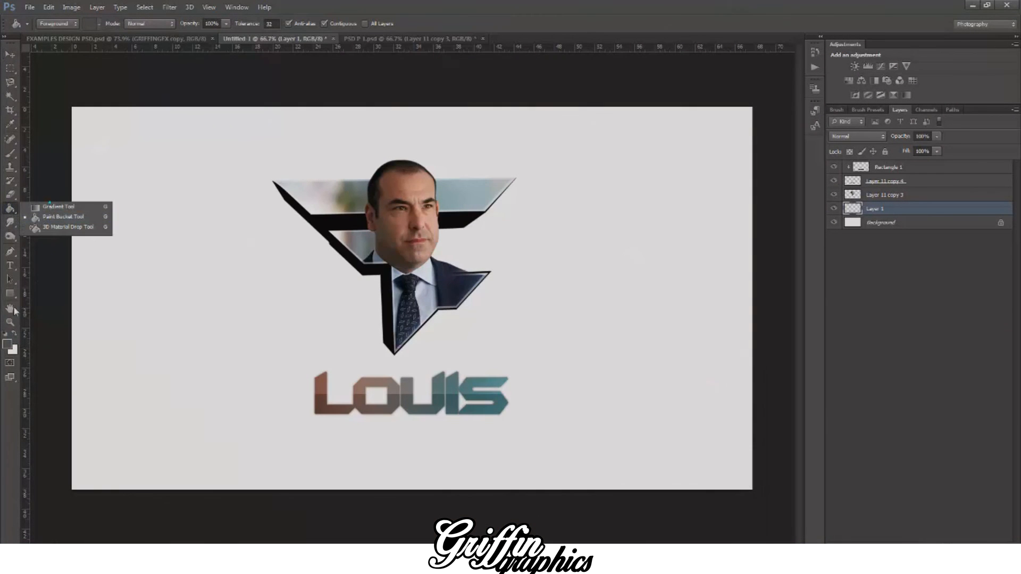
pyautogui.click(53, 206)
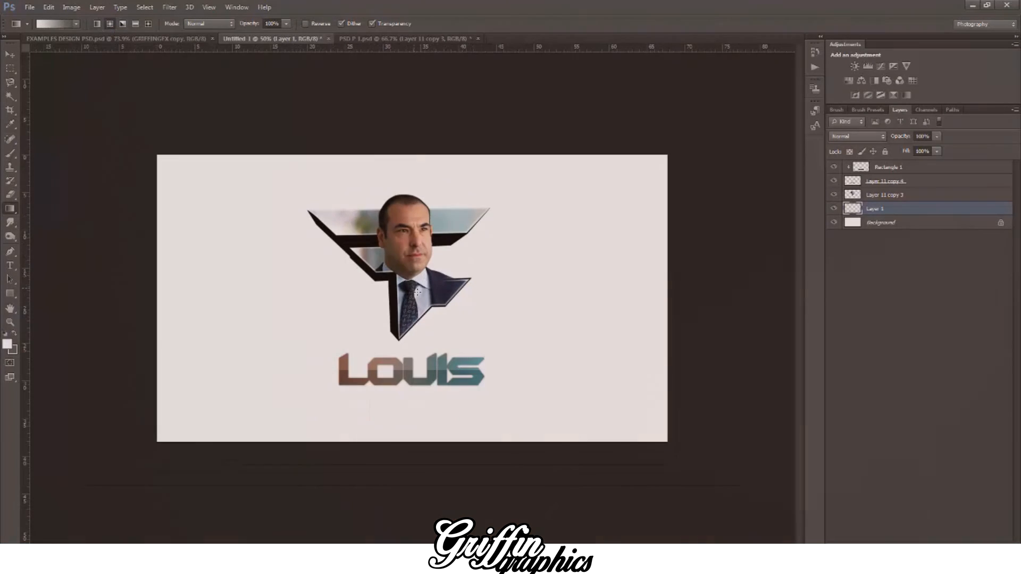
pyautogui.moveTo(387, 291); pyautogui.dragTo(107, 290)
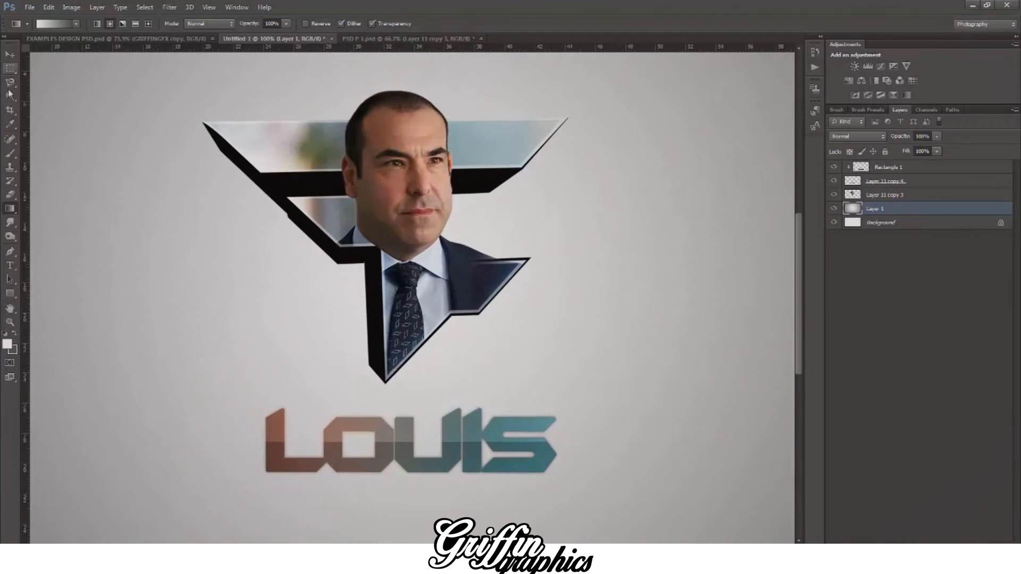
# Step: Duplicate the Louis lettering layer beneath the clipped rectangle
pyautogui.click(9, 55)
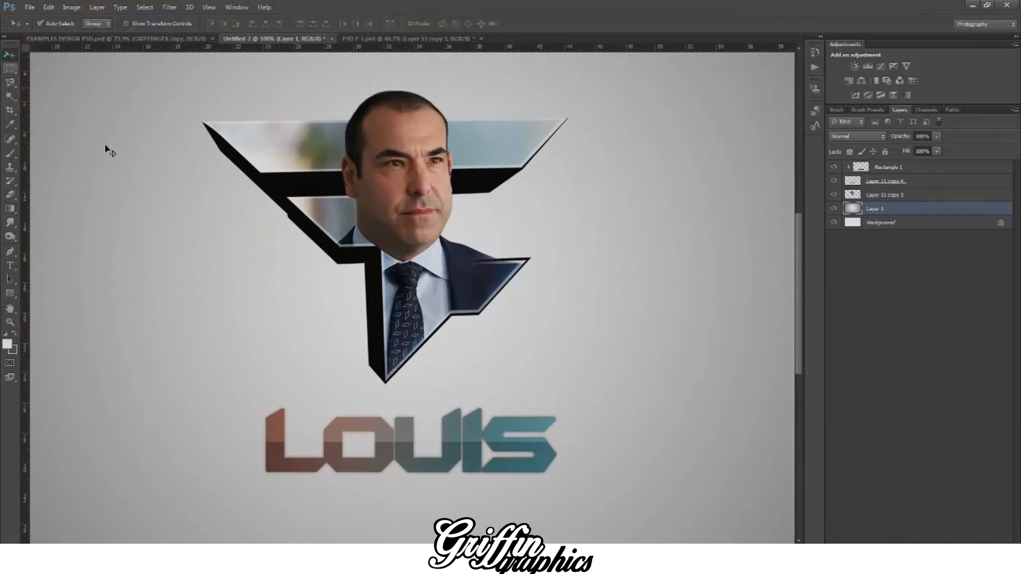
pyautogui.click(354, 422)
pyautogui.hotkey('ctrl', 'j')
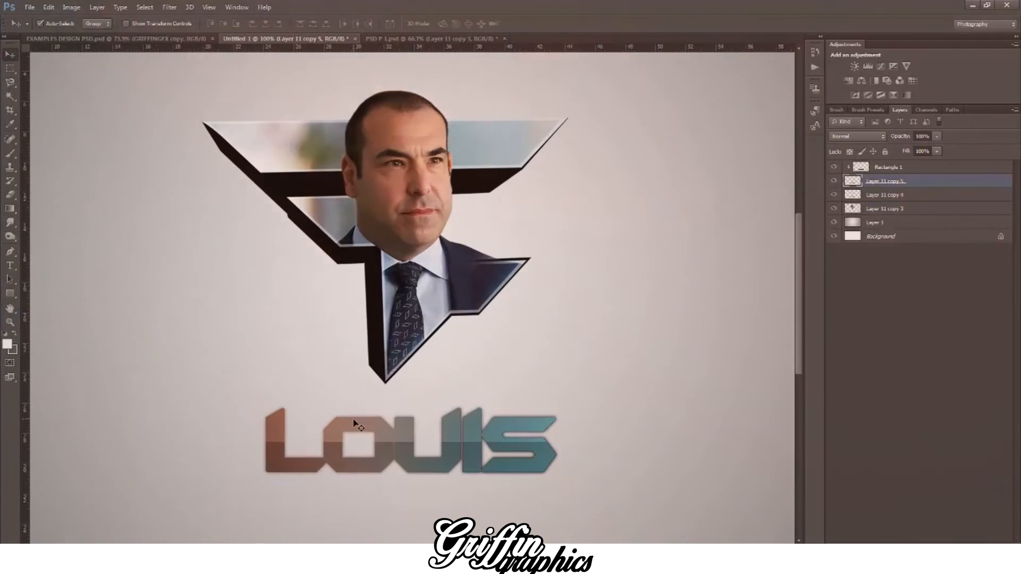
# Step: Apply a black Multiply Drop Shadow to the logo layer with about 55% opacity, distance 5 px, spread 10% and size 27 px
pyautogui.hotkey('ctrl', '-')
pyautogui.hotkey('ctrl', '-')
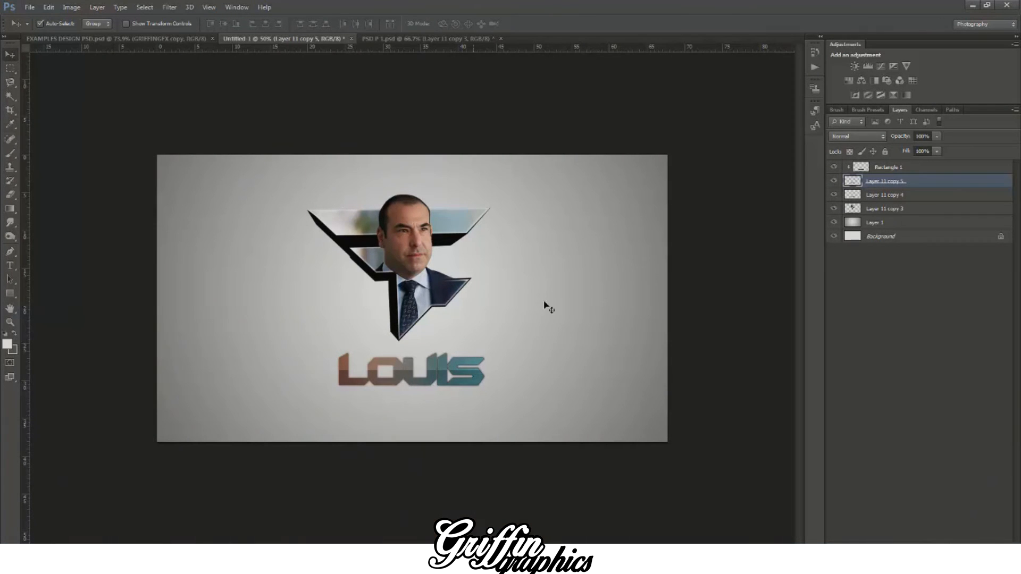
pyautogui.click(885, 210)
pyautogui.rightClick(885, 212)
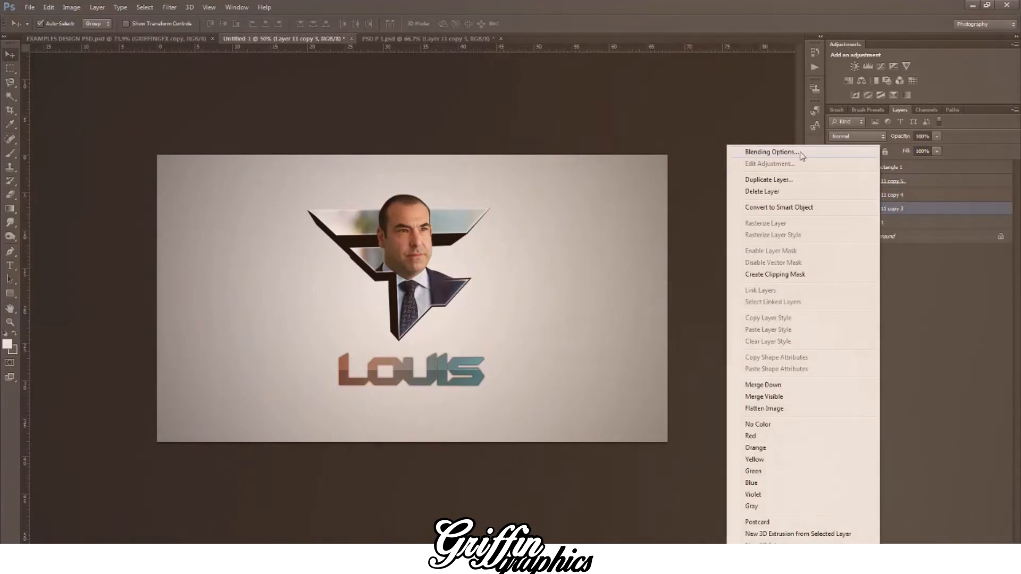
pyautogui.click(787, 151)
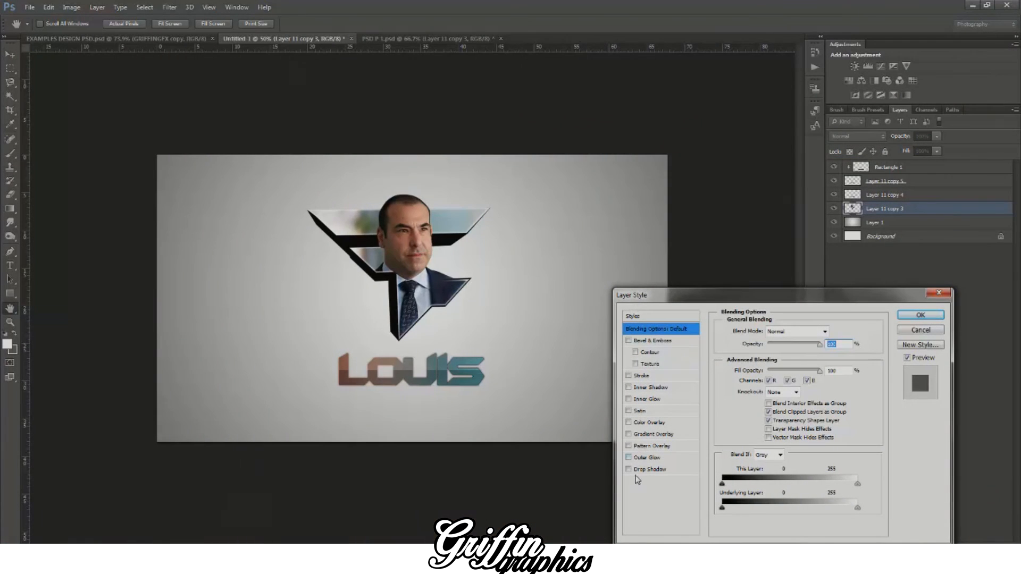
pyautogui.click(649, 470)
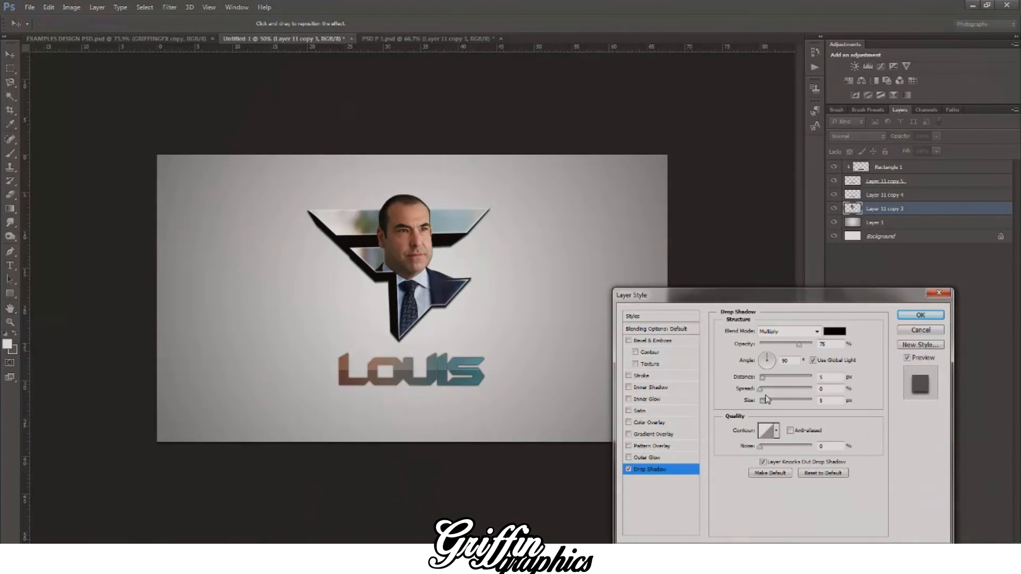
pyautogui.moveTo(761, 388); pyautogui.dragTo(769, 407)
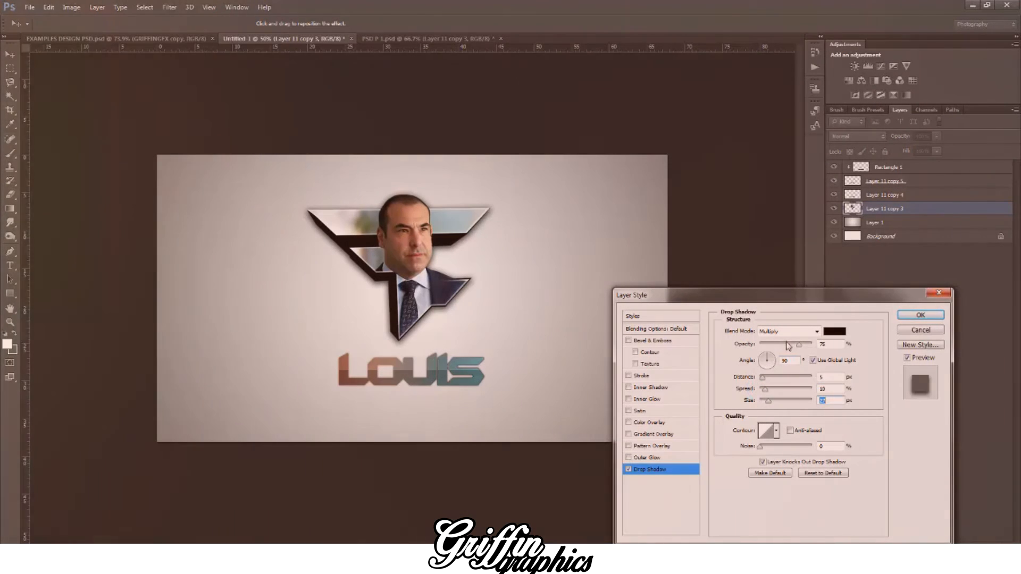
pyautogui.click(788, 344)
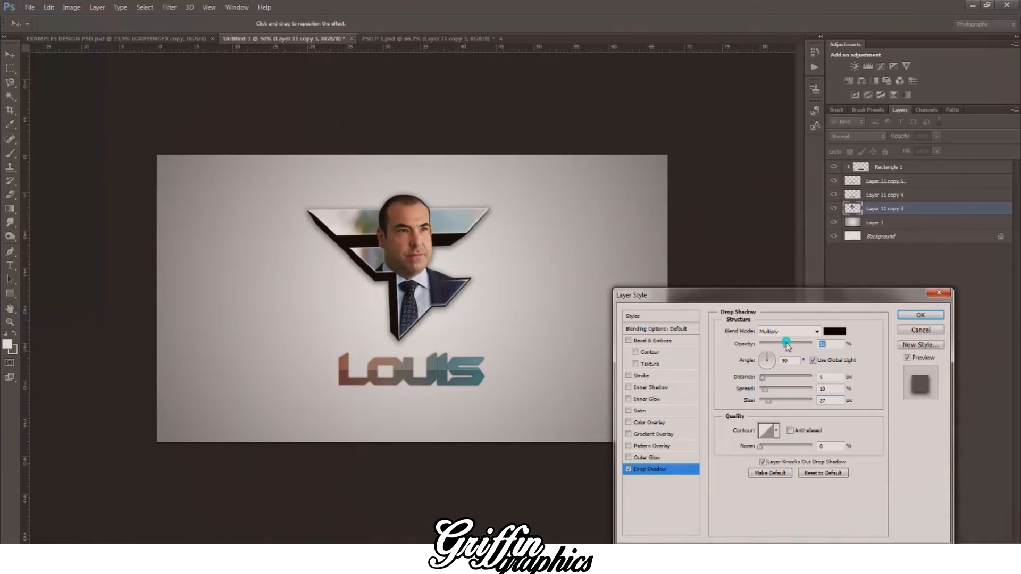
pyautogui.click(902, 316)
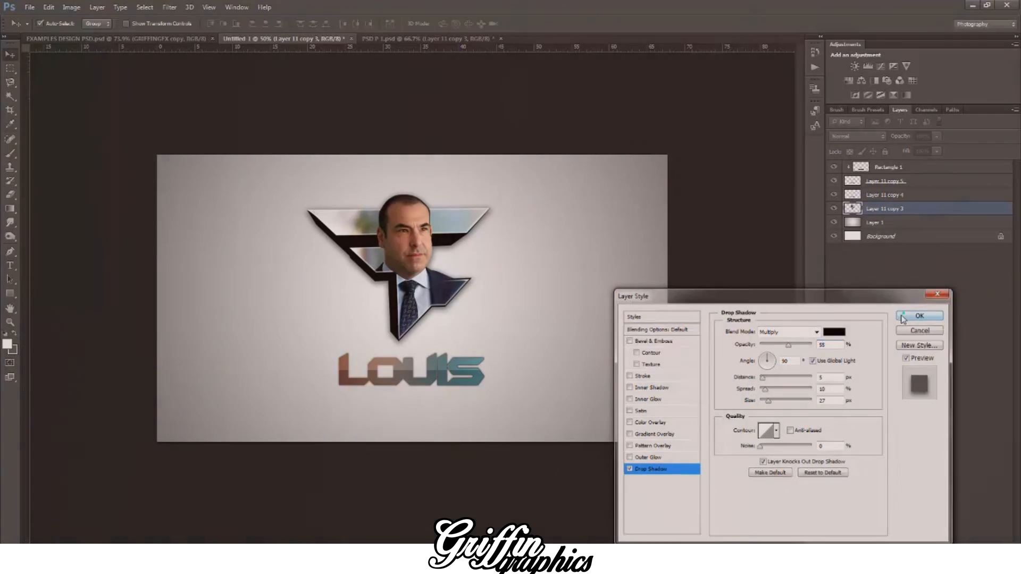